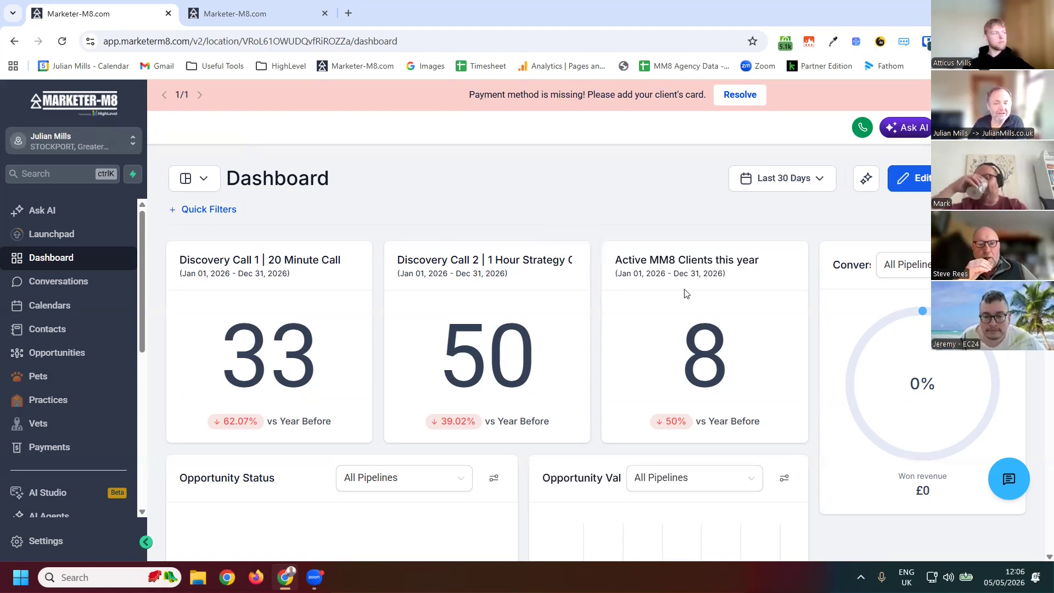
# - Scroll through the dashboard widgets to review the opportunity status, funnel and stage distribution charts
pyautogui.scroll(-2, 684, 293)
pyautogui.scroll(-2, 567, 339)
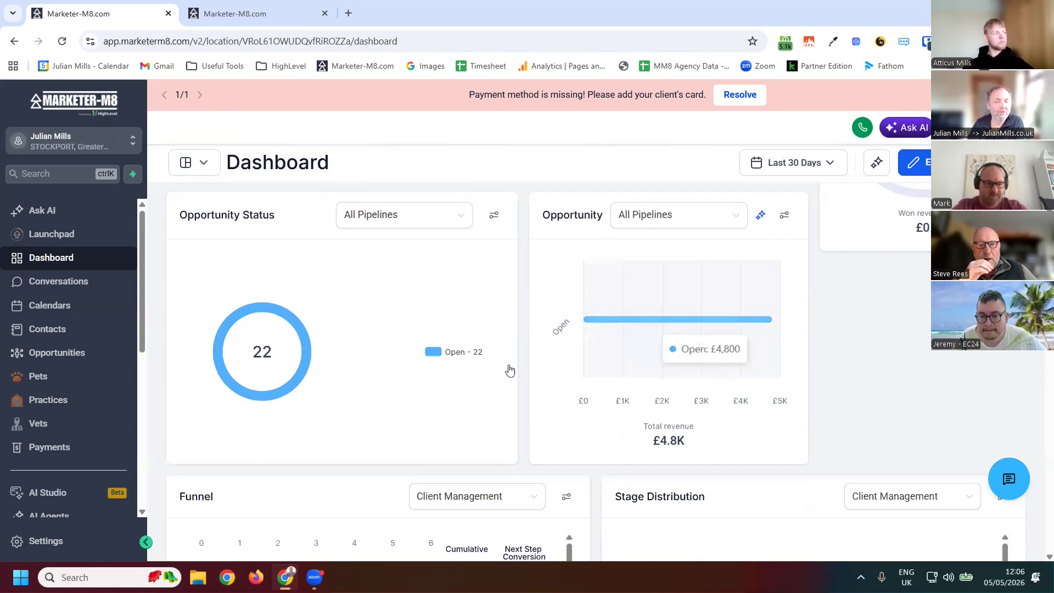
pyautogui.scroll(-4, 804, 430)
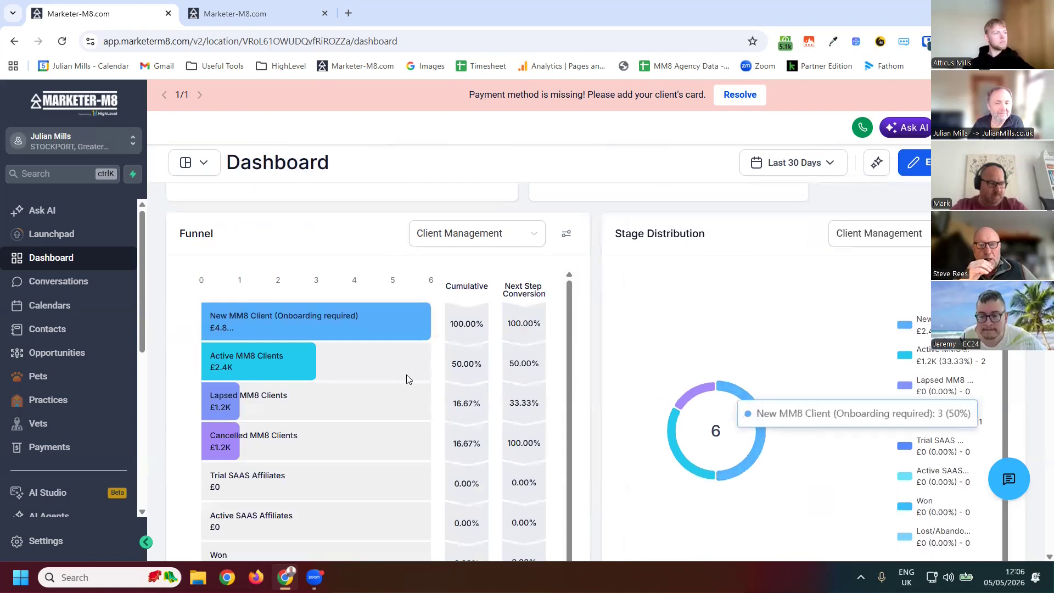
pyautogui.scroll(2, 360, 357)
pyautogui.scroll(-4, 358, 346)
pyautogui.scroll(-4, 358, 346)
pyautogui.scroll(-5, 358, 345)
pyautogui.scroll(5, 365, 313)
pyautogui.scroll(5, 370, 284)
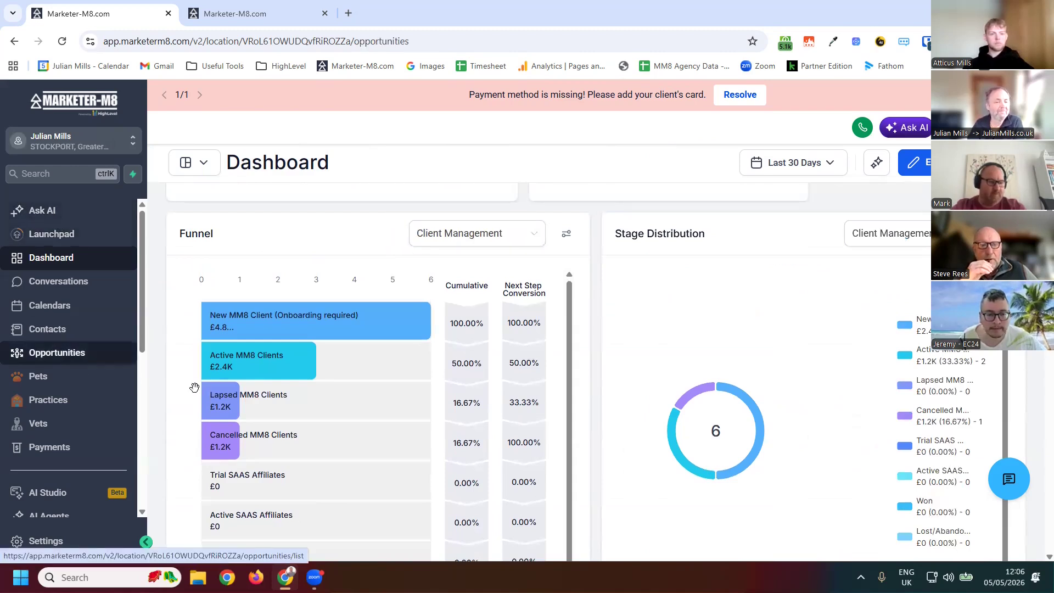
# - Open Opportunities and view the list of available pipelines
pyautogui.click(56, 354)
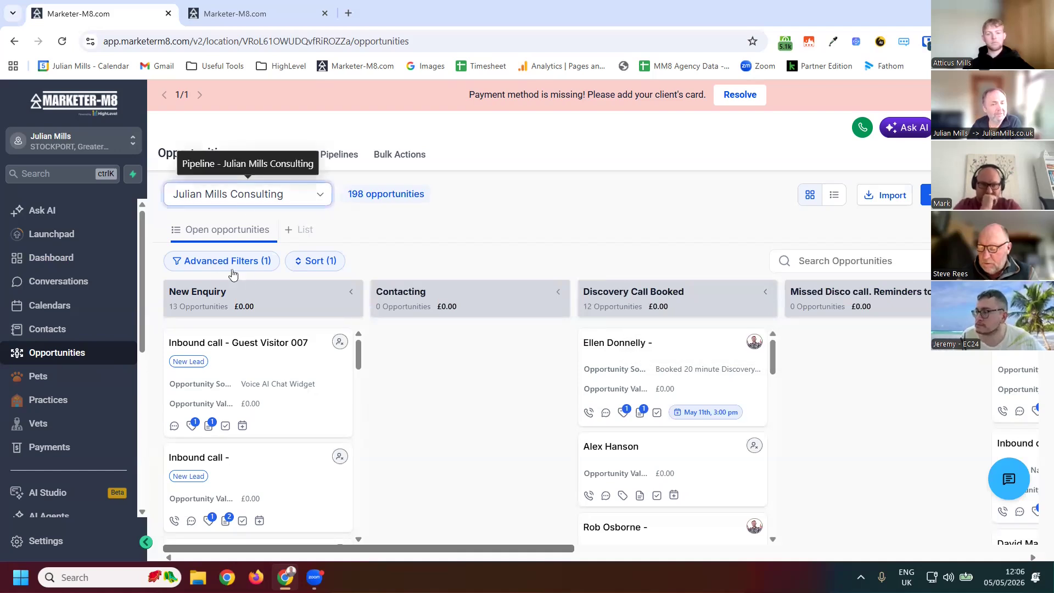
pyautogui.click(231, 195)
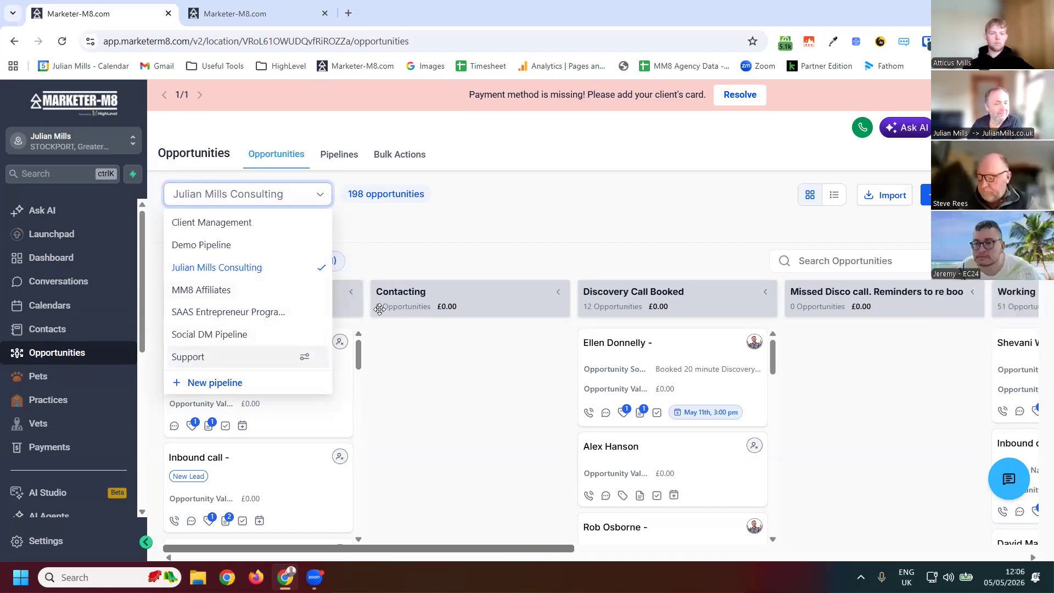
pyautogui.click(449, 230)
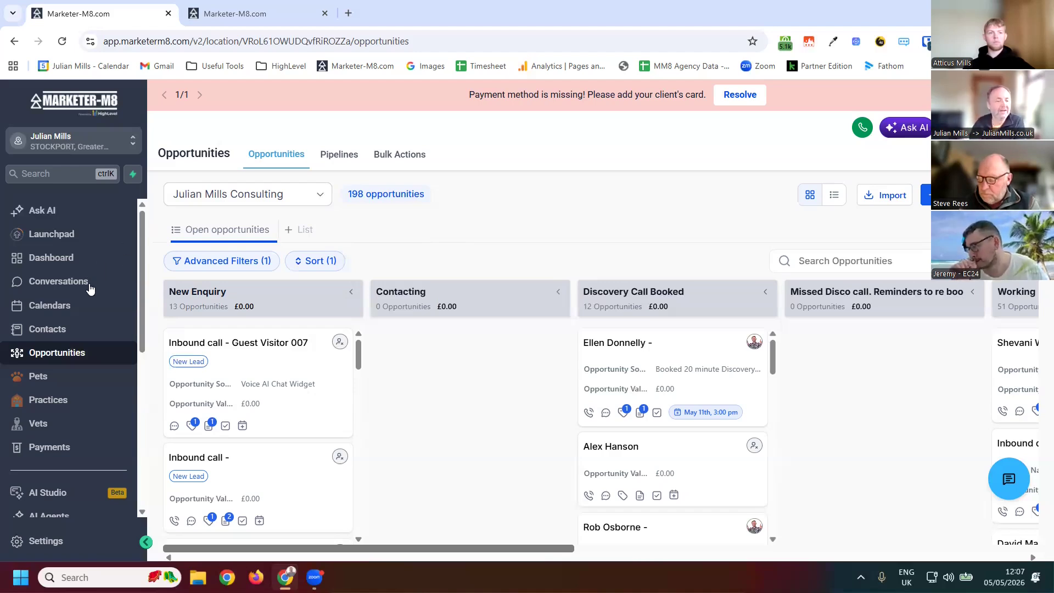
# - Open the SUPPORT PORTAL page and scroll through its support request form
pyautogui.scroll(-5, 89, 458)
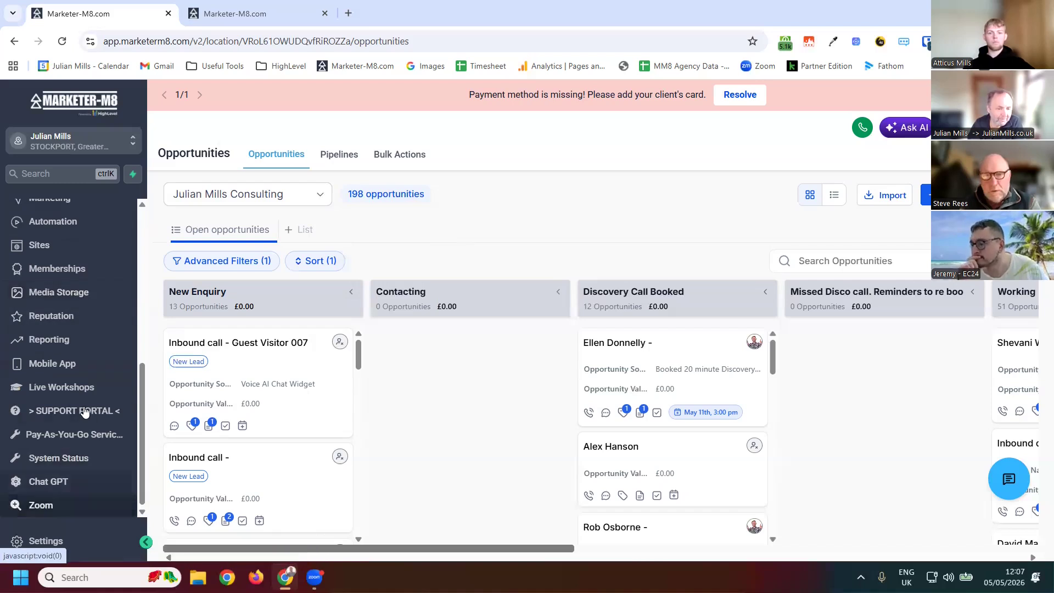
pyautogui.click(112, 411)
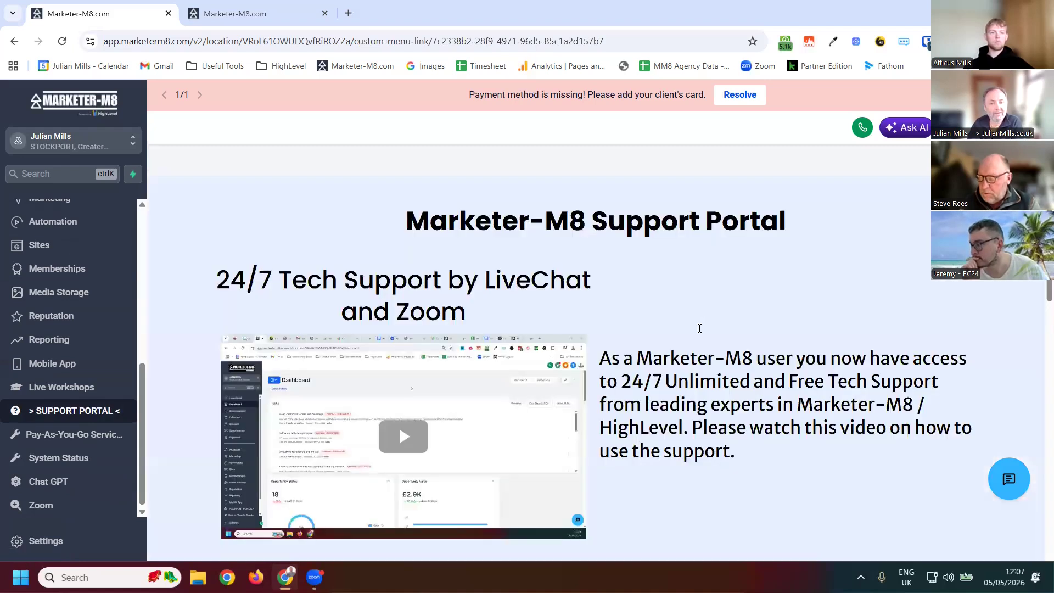
pyautogui.scroll(-10, 701, 324)
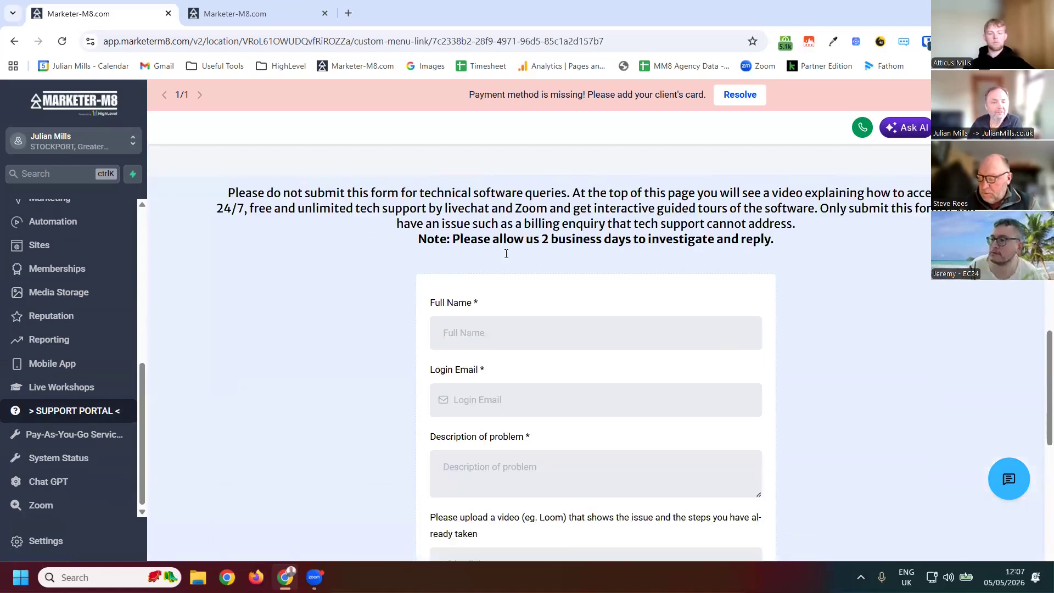
pyautogui.scroll(-2, 505, 251)
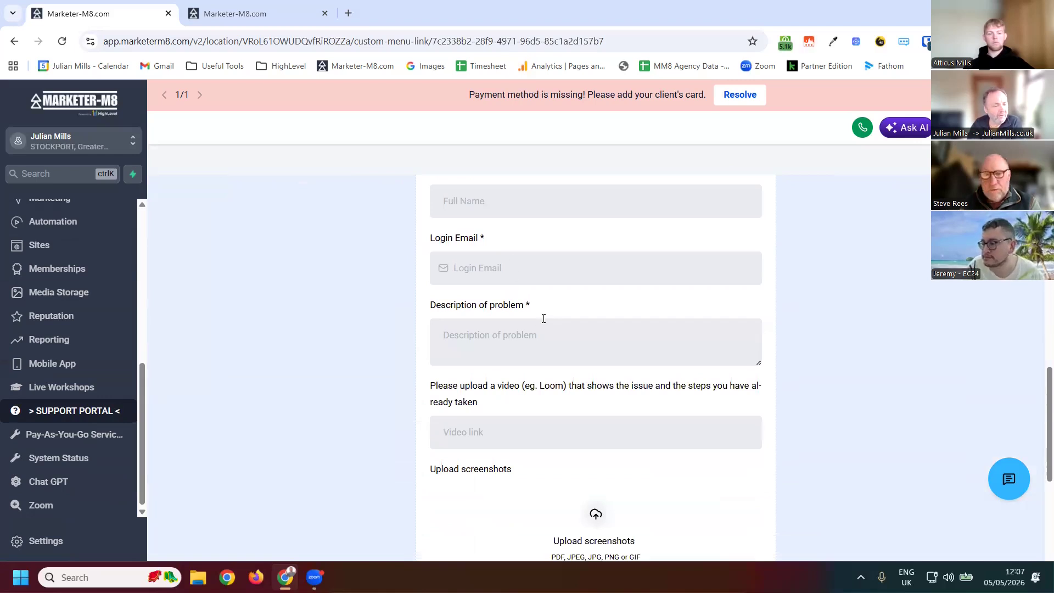
pyautogui.scroll(2, 498, 317)
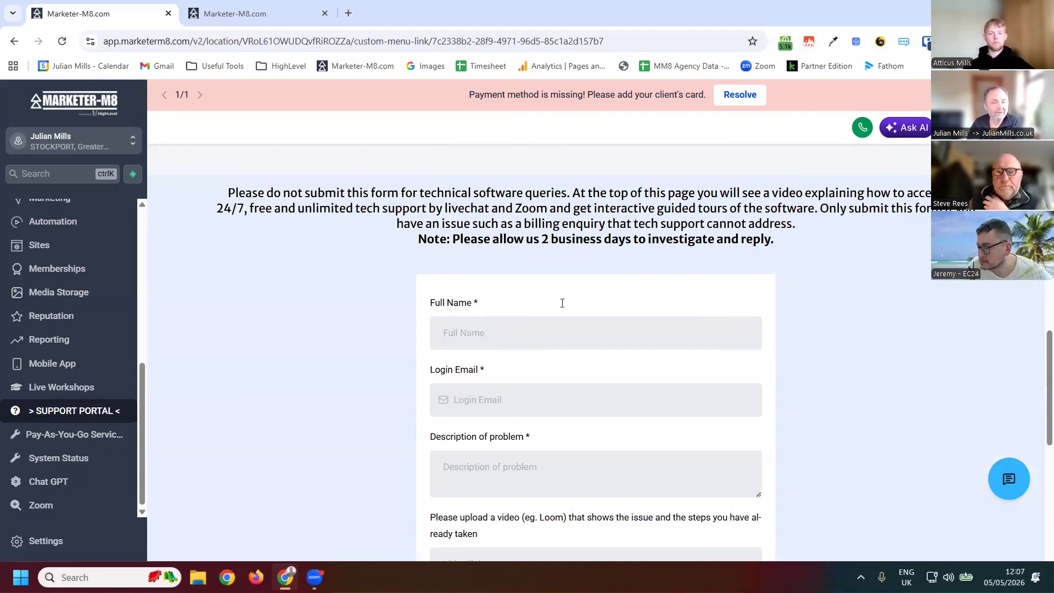
pyautogui.scroll(-4, 560, 339)
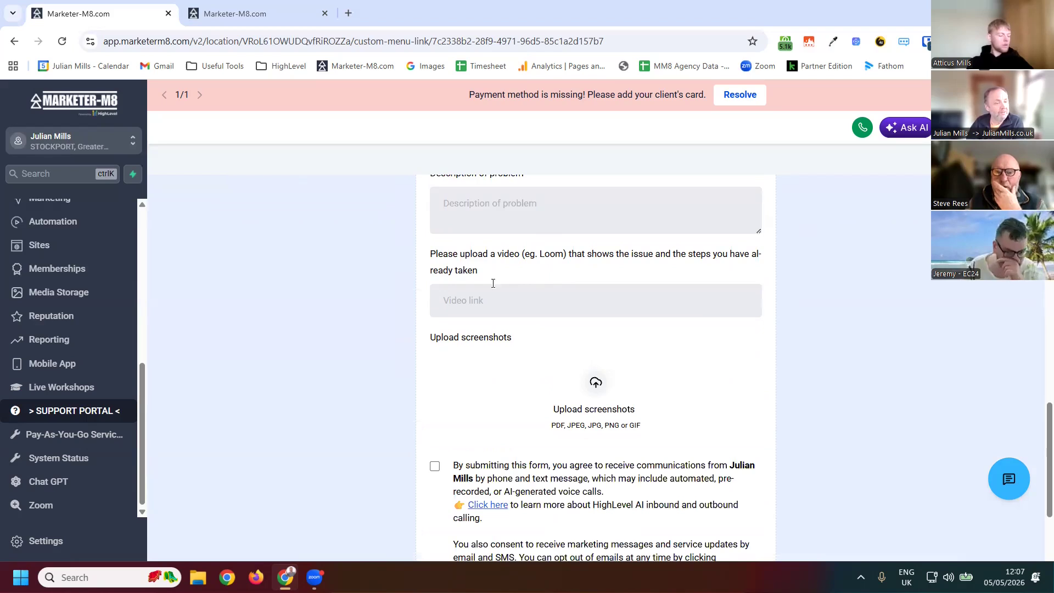
# - Return to Opportunities and switch the board to the Support pipeline
pyautogui.click(60, 145)
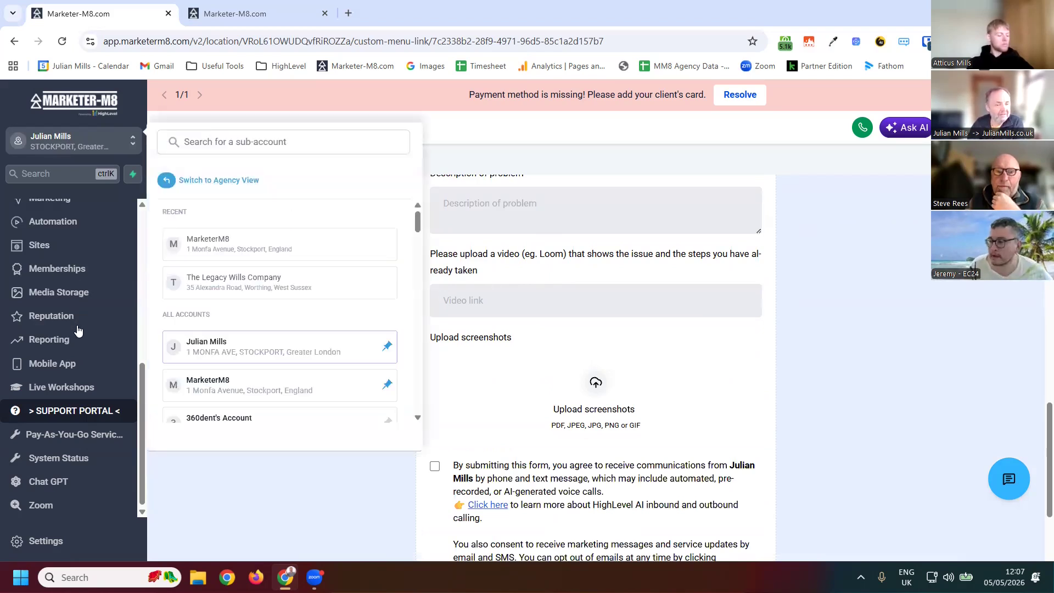
pyautogui.scroll(5, 65, 357)
pyautogui.click(69, 354)
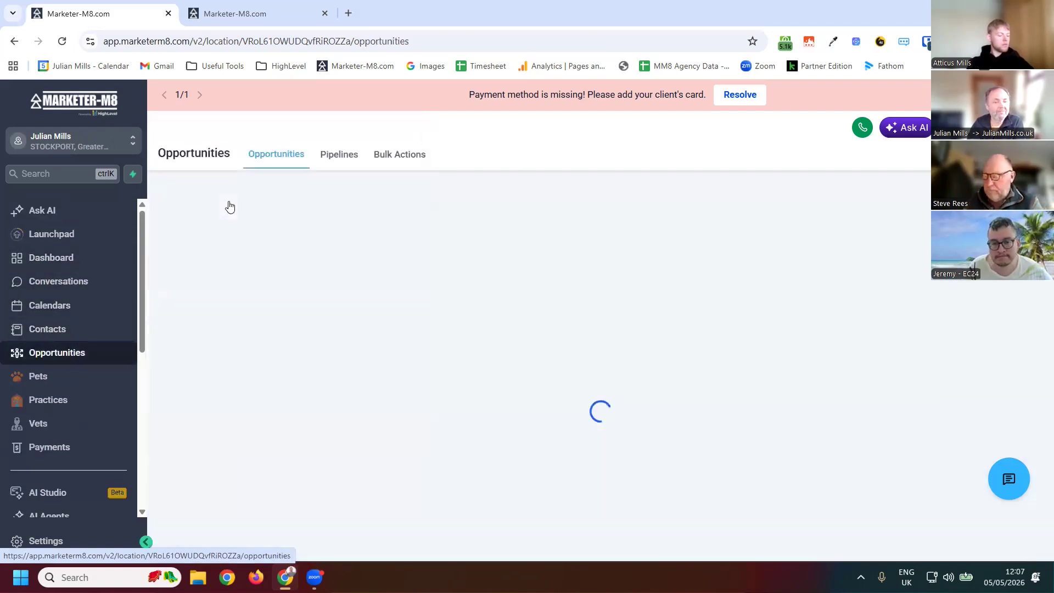
pyautogui.click(266, 196)
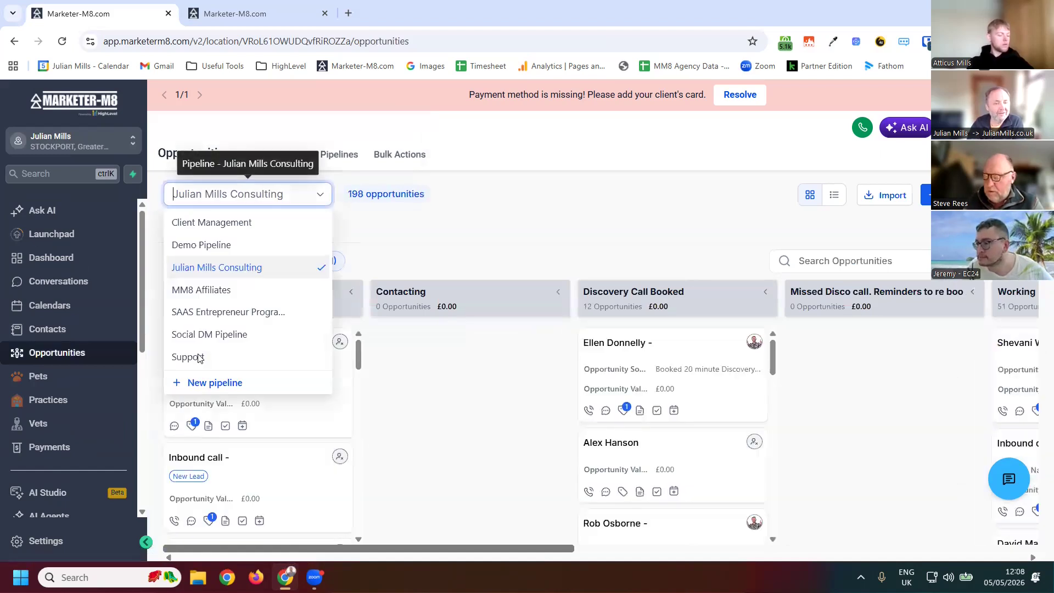
pyautogui.click(317, 360)
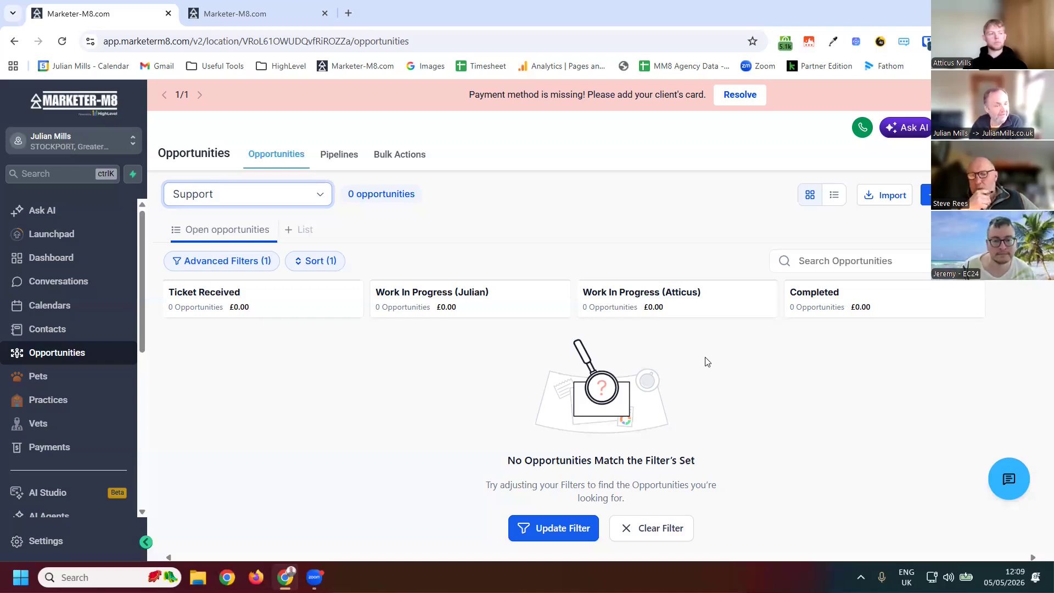
# - Switch back to the Julian Mills Consulting pipeline and browse across its stage columns
pyautogui.click(236, 187)
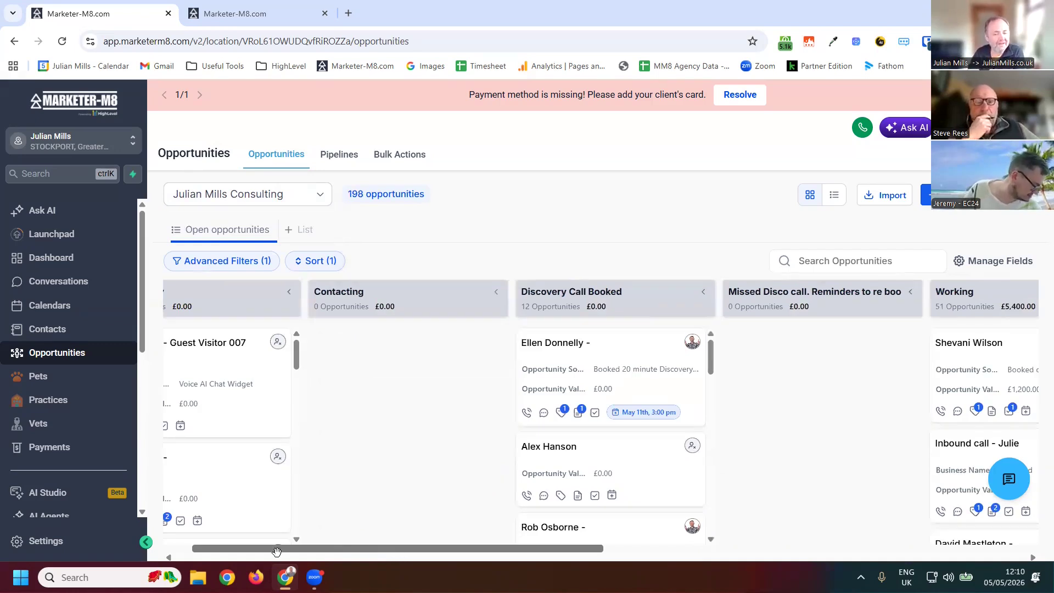
pyautogui.hscroll(-1, 207, 321)
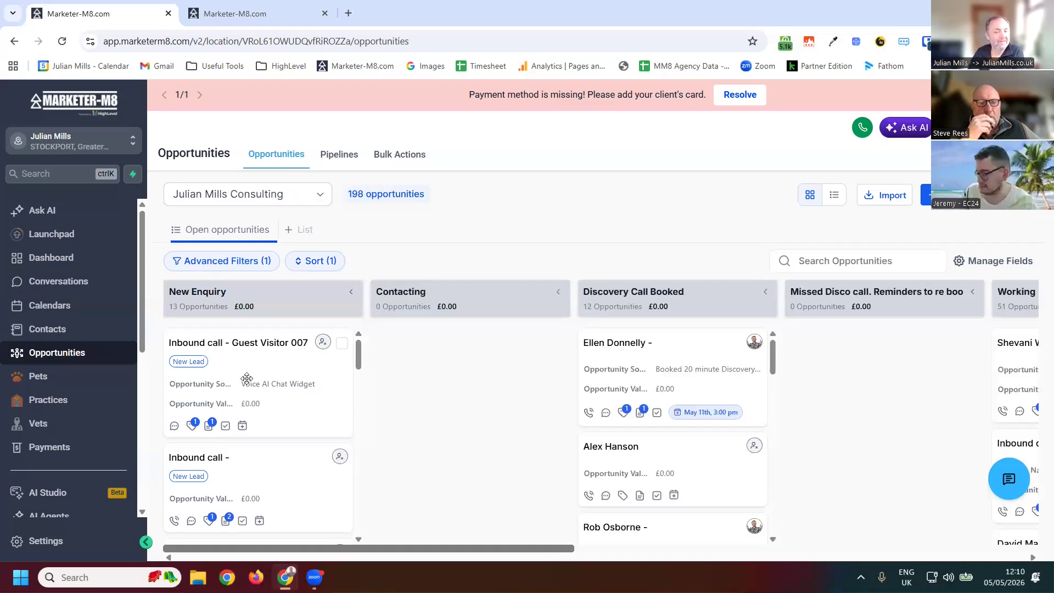
pyautogui.scroll(-3, 258, 407)
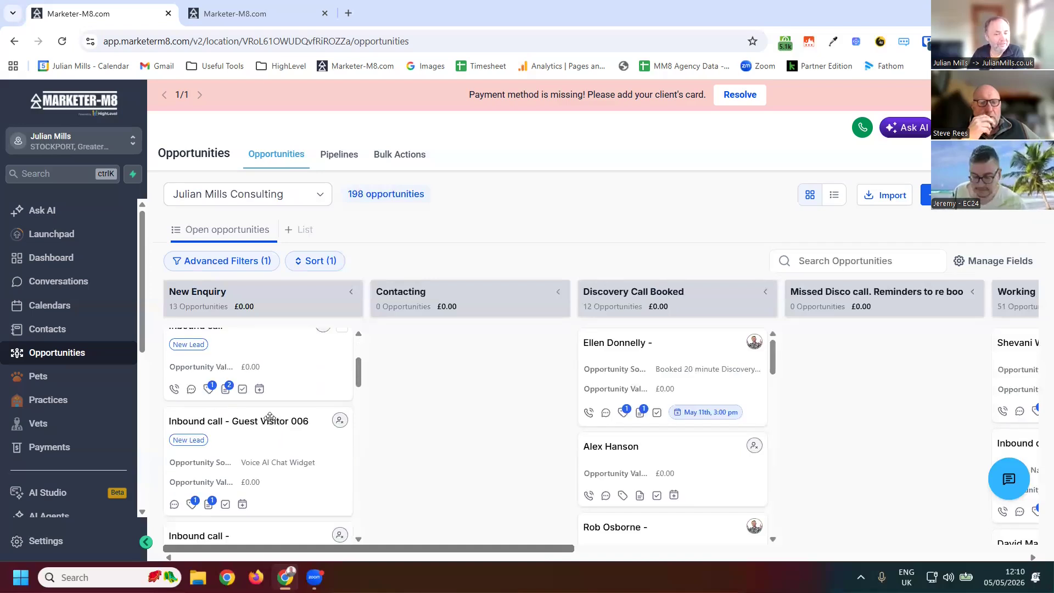
pyautogui.scroll(3, 245, 375)
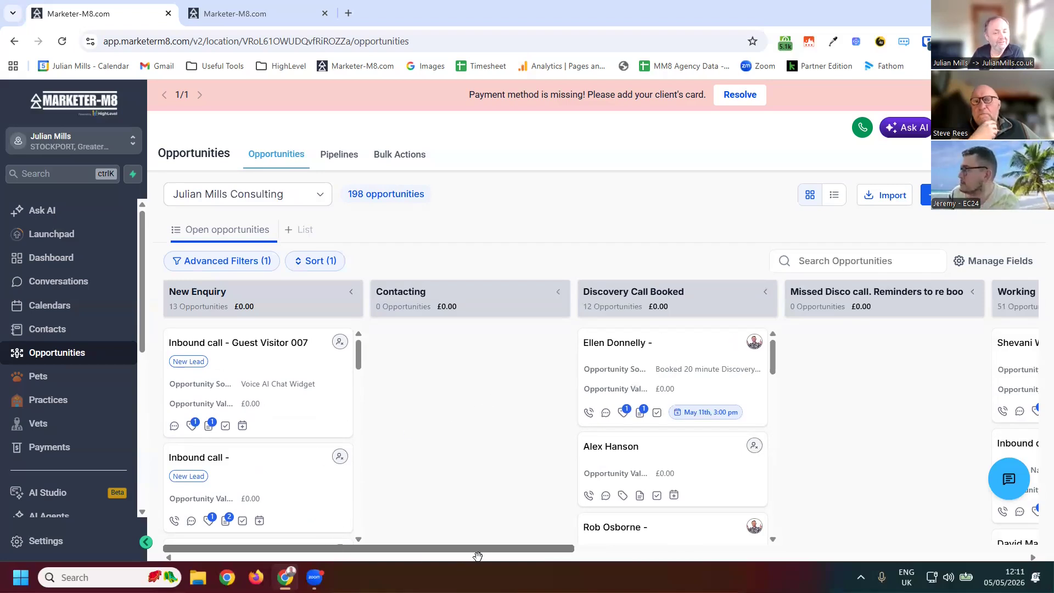
pyautogui.moveTo(496, 548); pyautogui.dragTo(534, 549)
pyautogui.hscroll(4, 549, 295)
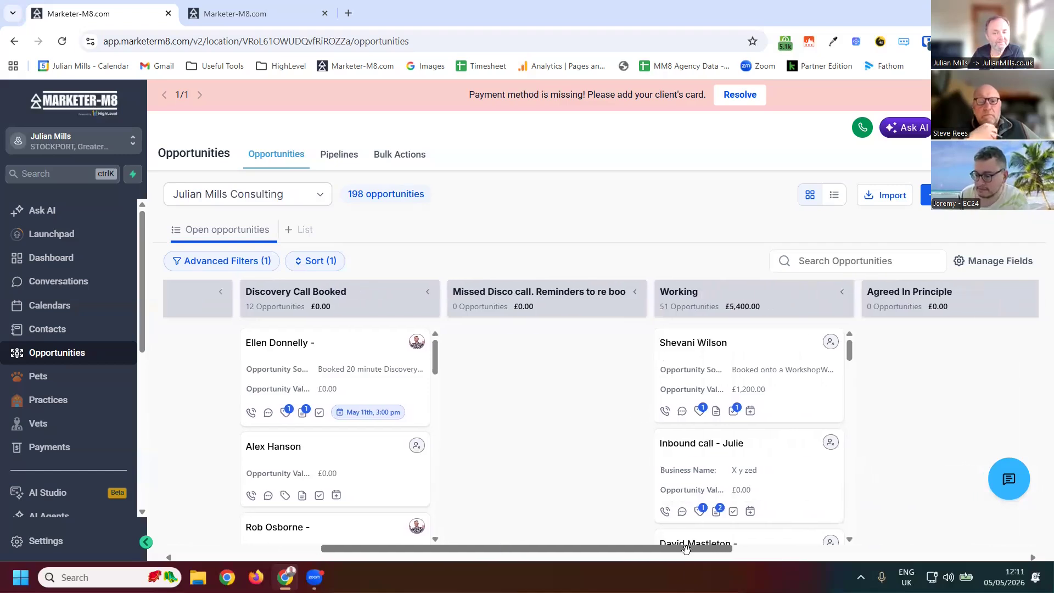
pyautogui.hscroll(8, 725, 277)
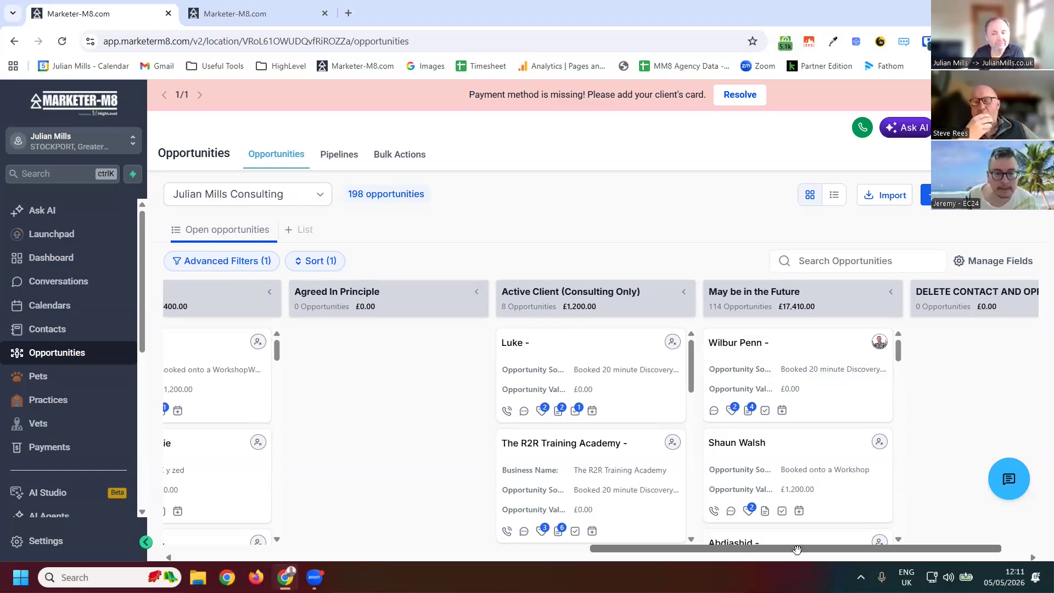
pyautogui.hscroll(2, 936, 309)
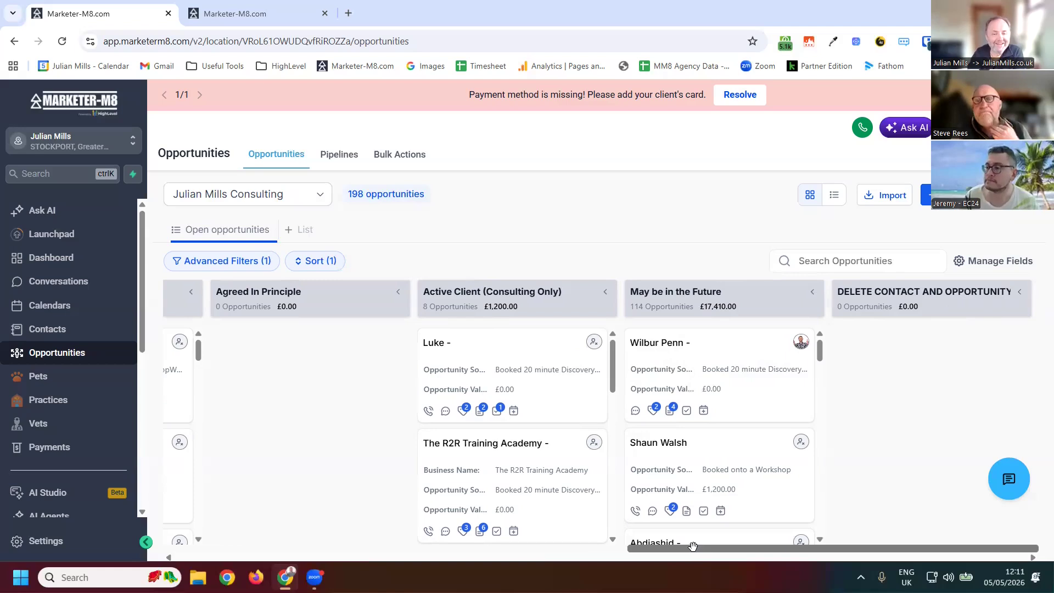
pyautogui.moveTo(692, 546); pyautogui.dragTo(61, 566)
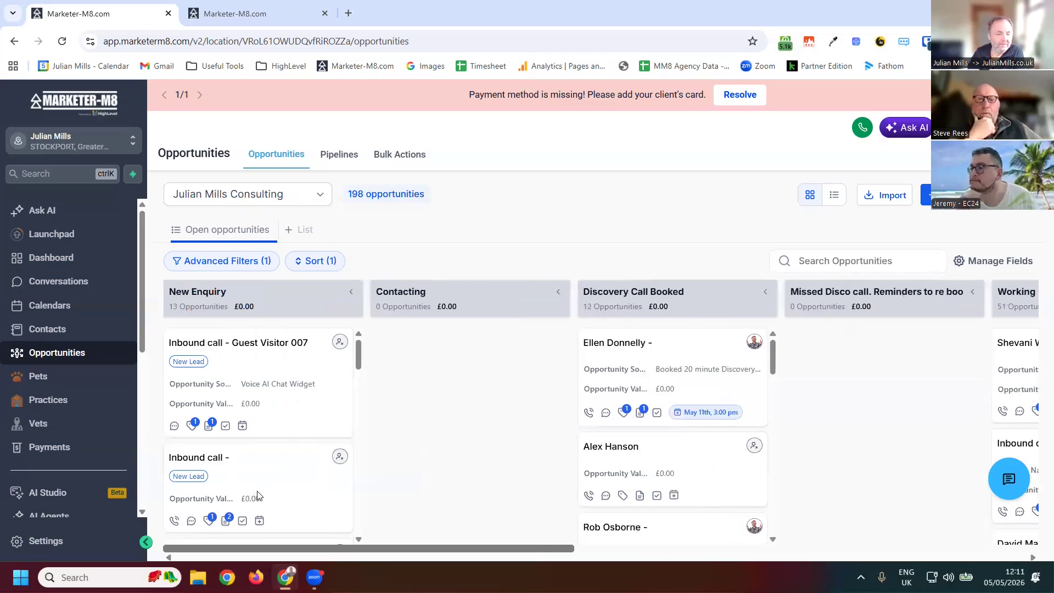
# - Open the Inbound call - Guest Visitor 006 opportunity, review its fields, and open its contact record
pyautogui.scroll(-2, 258, 495)
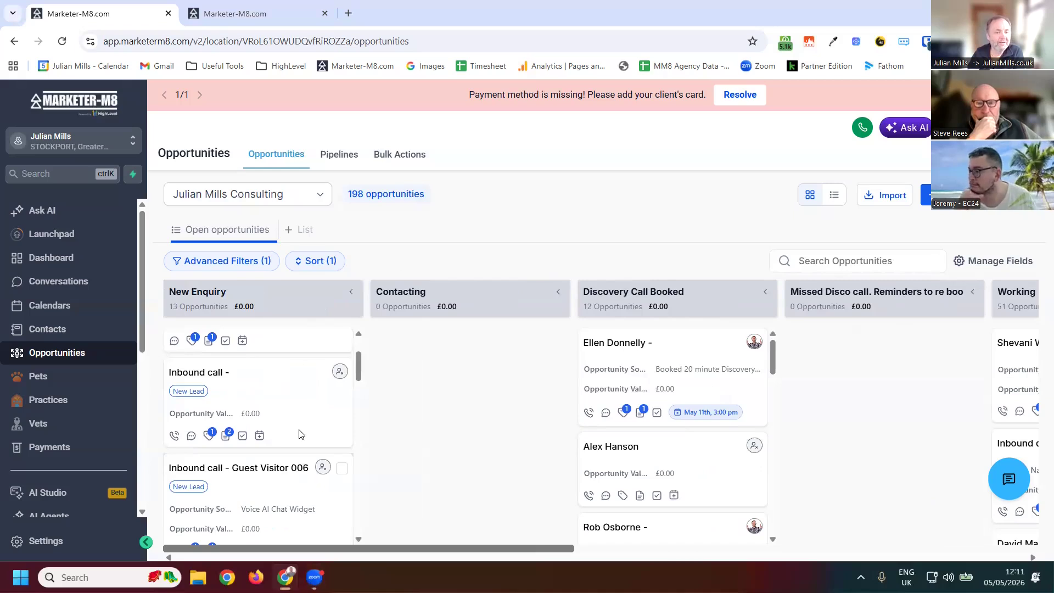
pyautogui.click(285, 483)
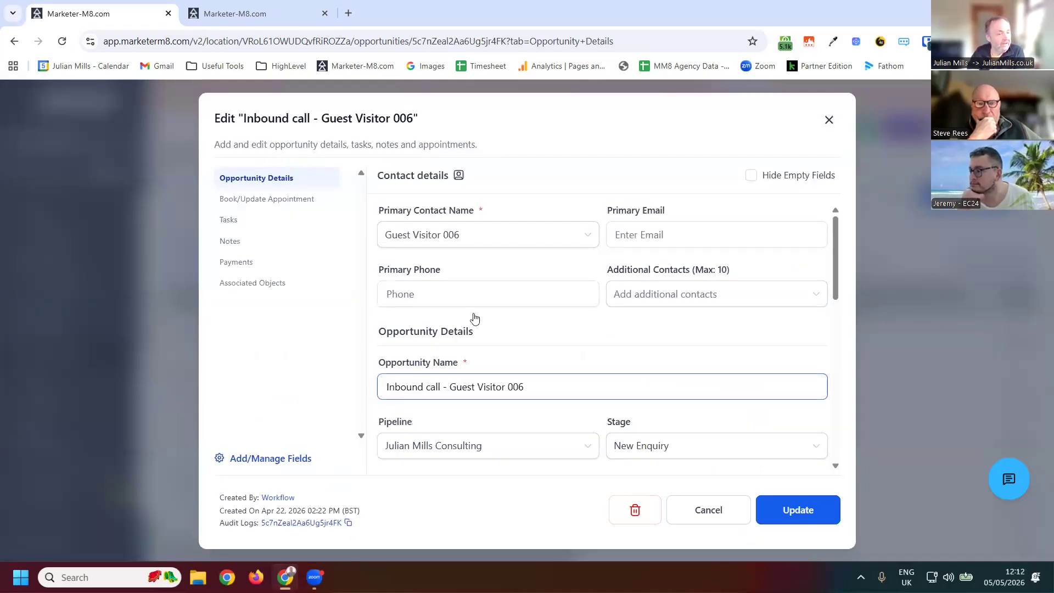
pyautogui.scroll(-5, 479, 373)
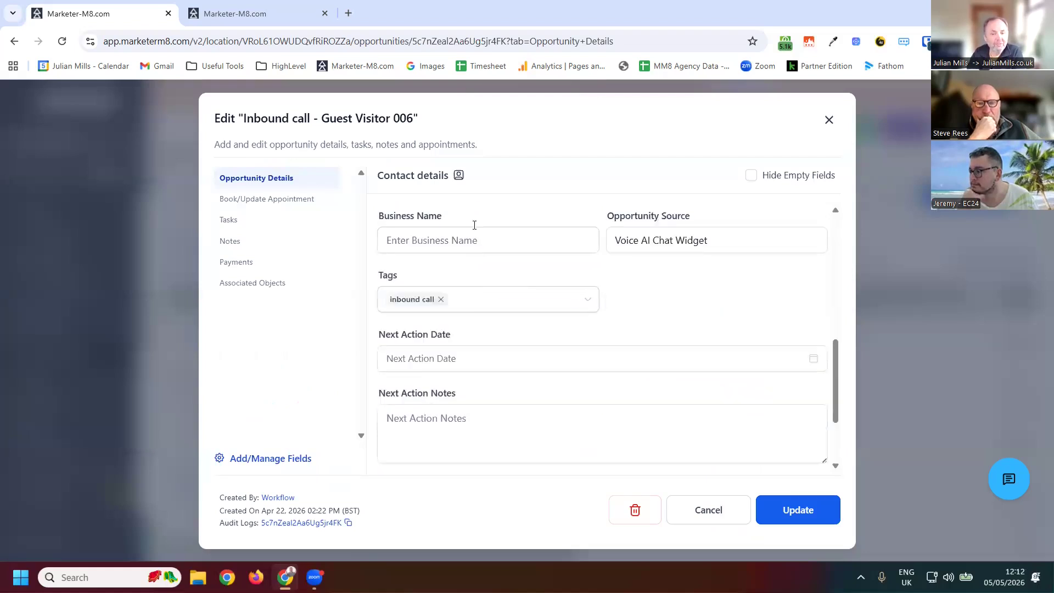
pyautogui.scroll(3, 460, 180)
pyautogui.scroll(-5, 460, 181)
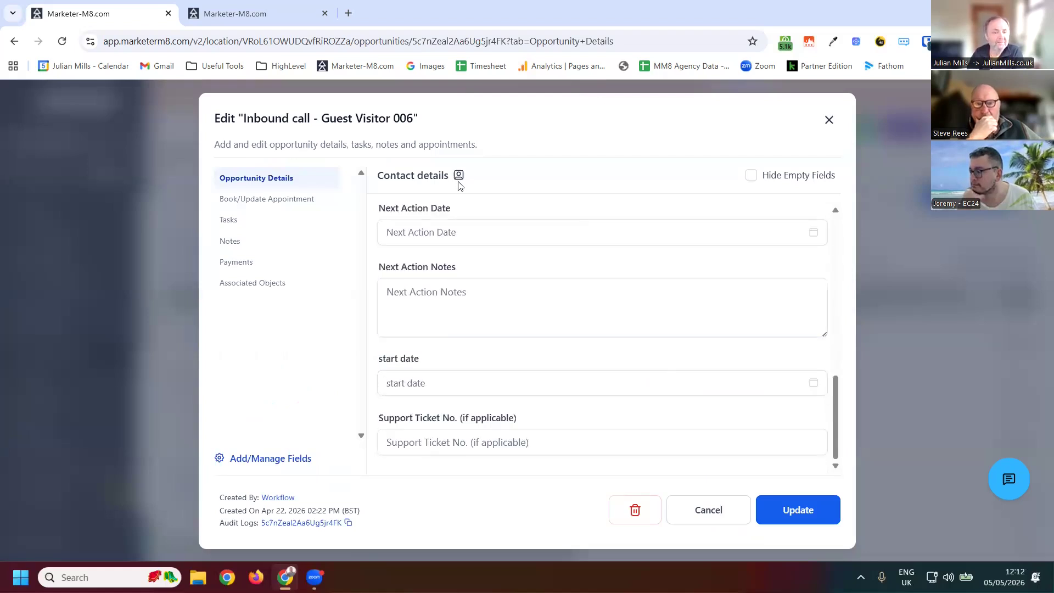
pyautogui.click(458, 180)
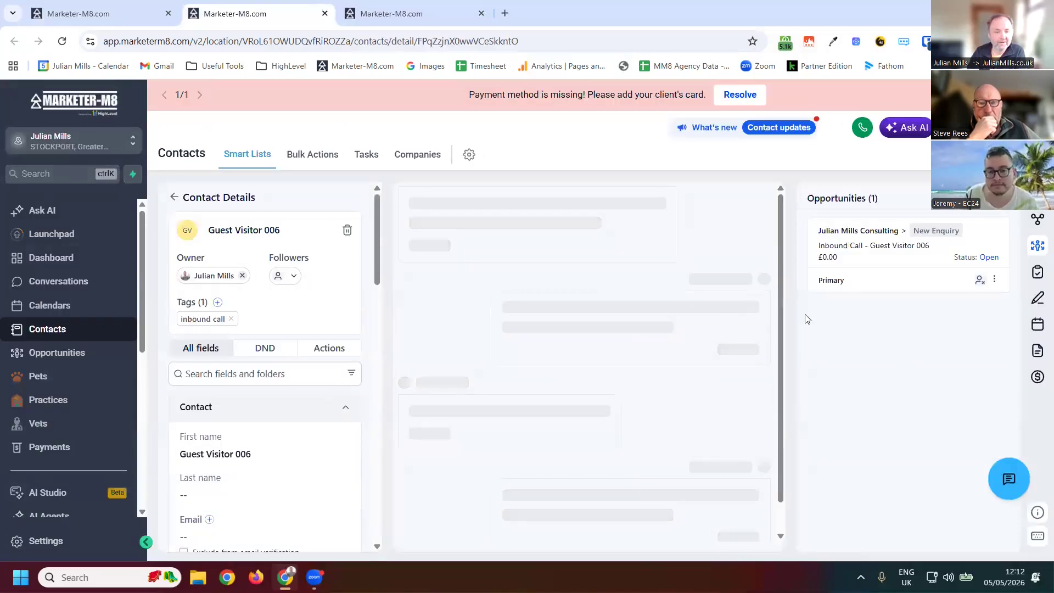
# - Edit the contact's opportunity and set its stage to DELETE CONTACT AND OPPORTUNITY
pyautogui.click(1036, 299)
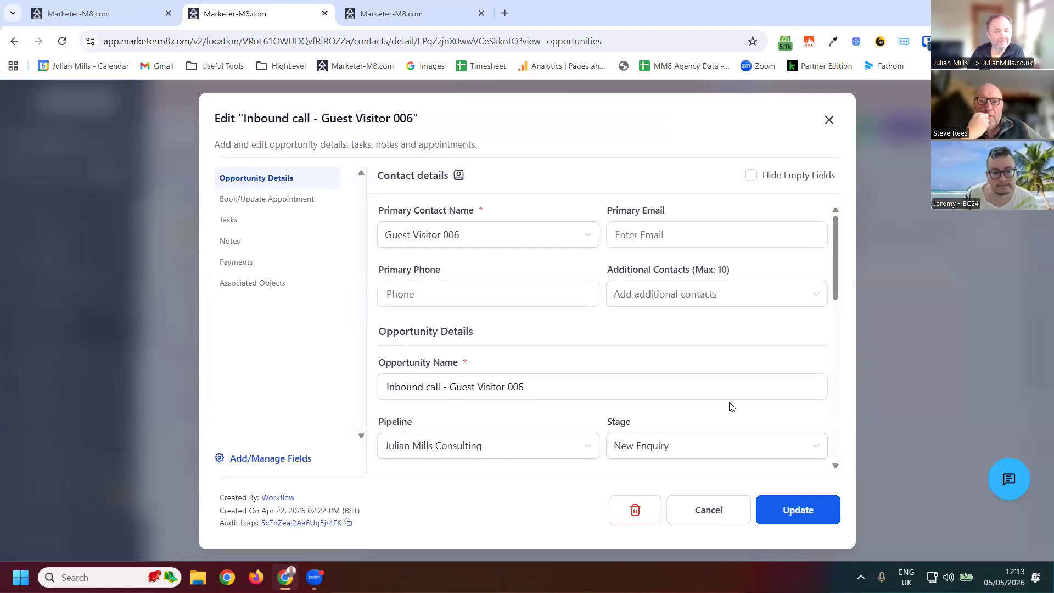
pyautogui.click(666, 445)
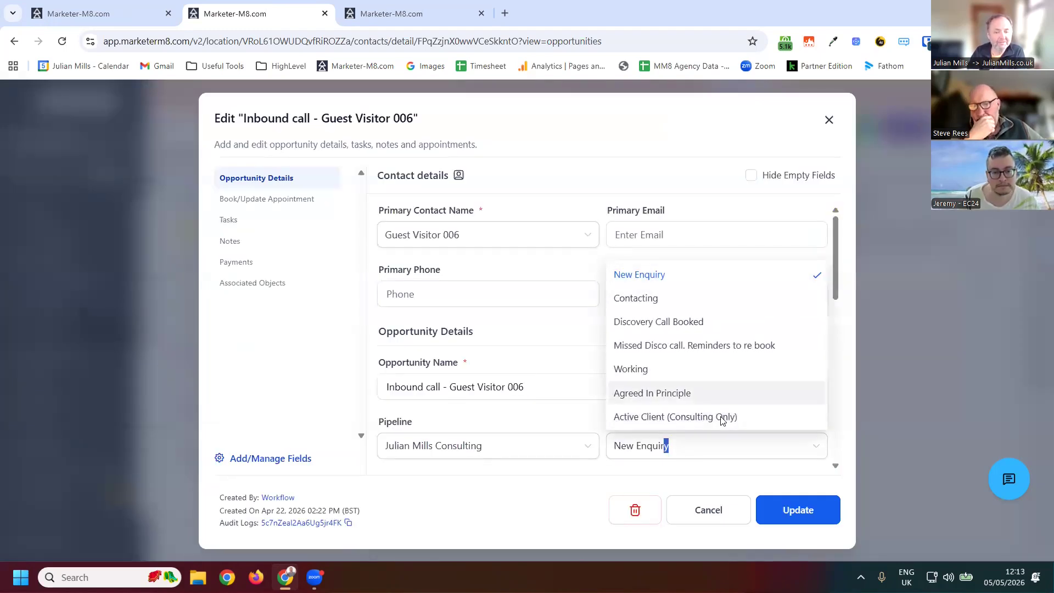
pyautogui.scroll(-1, 719, 418)
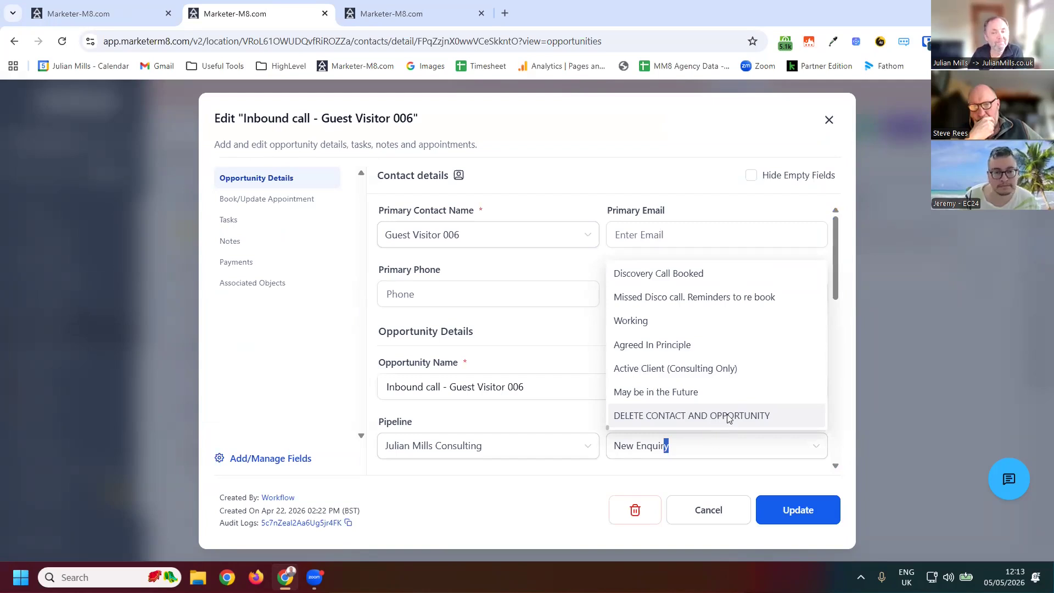
pyautogui.click(728, 417)
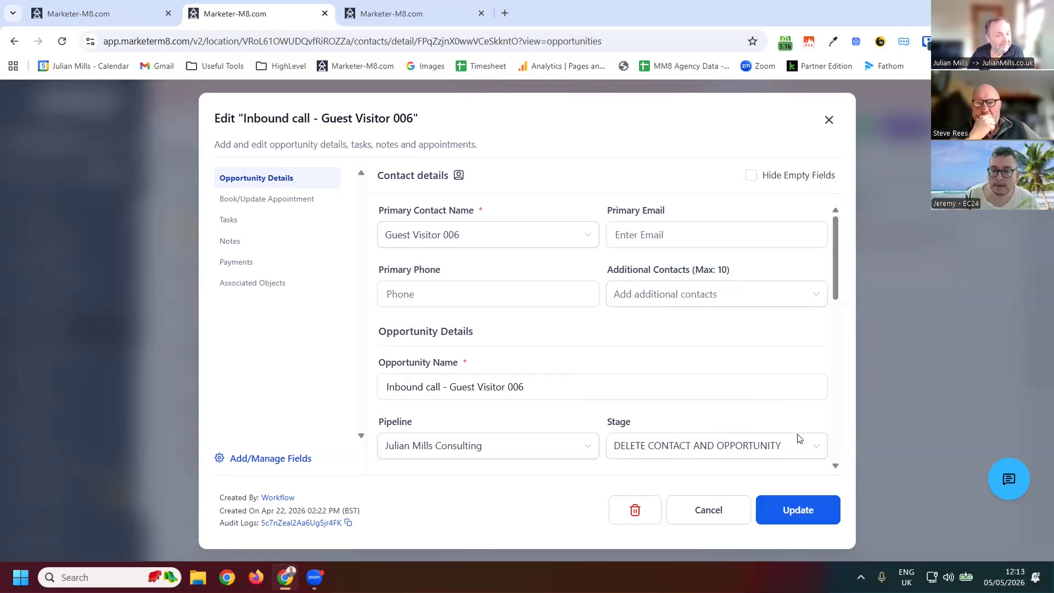
pyautogui.scroll(-5, 913, 452)
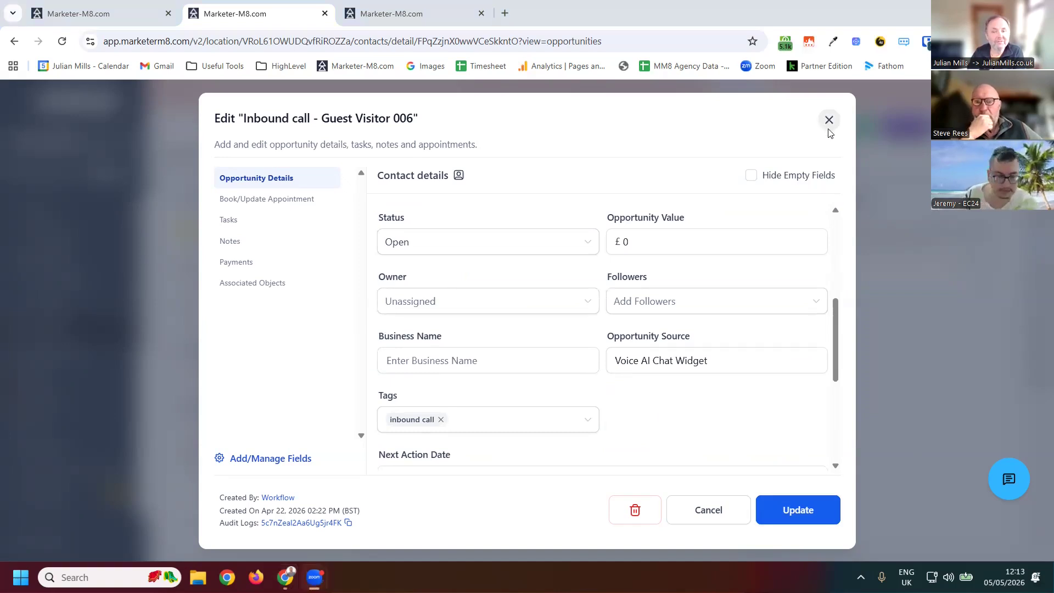
pyautogui.click(72, 354)
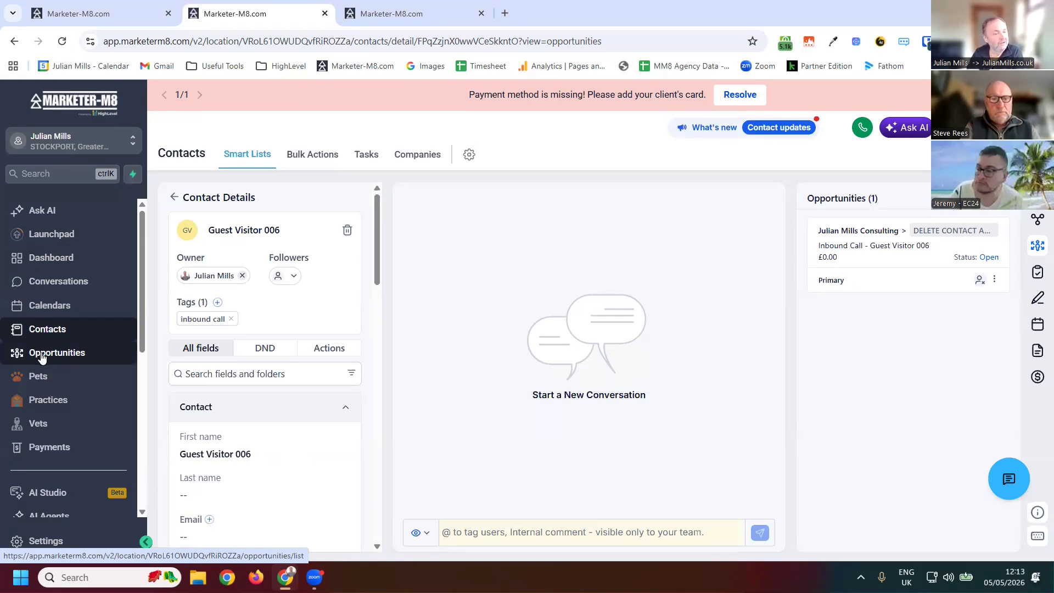
# - Return to the Opportunities board and scroll across the stage columns as far as the DELETE CONTACT AND OPPORTUNITY stage
pyautogui.click(53, 358)
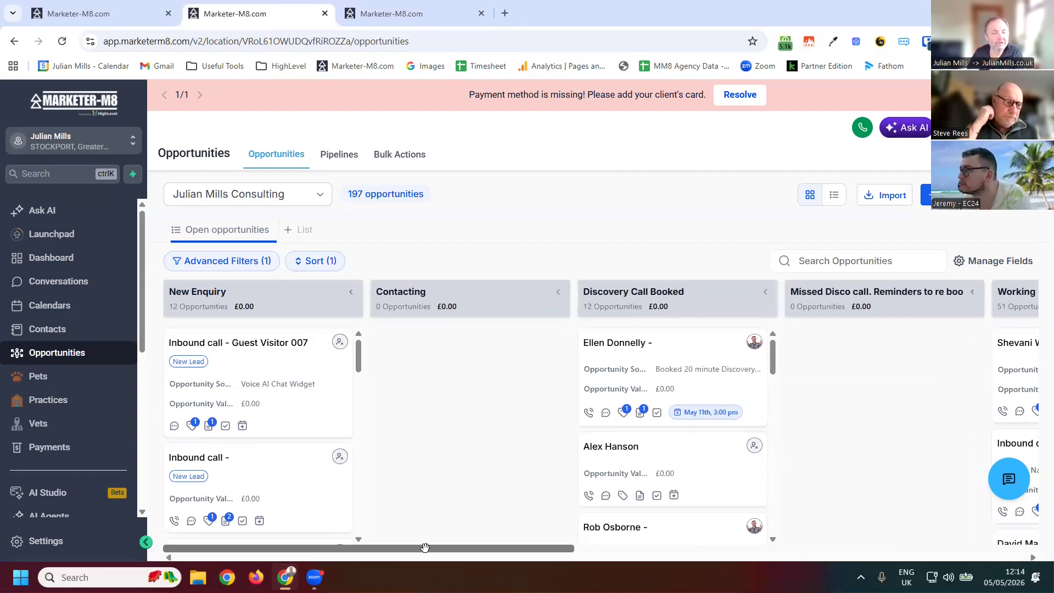
pyautogui.moveTo(538, 548); pyautogui.dragTo(1004, 570)
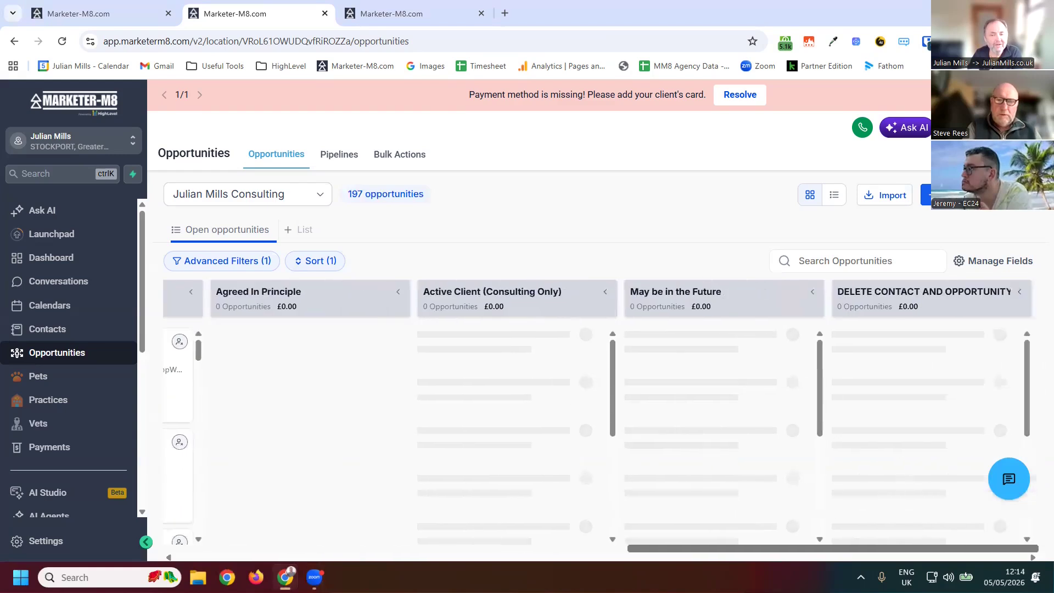
pyautogui.moveTo(759, 545); pyautogui.dragTo(639, 546)
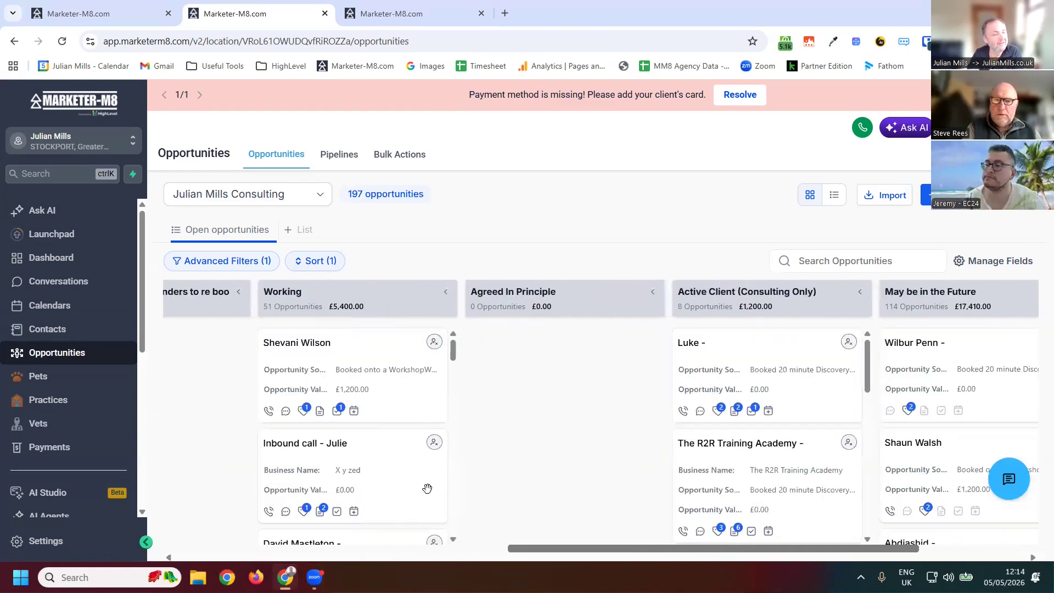
pyautogui.hscroll(-12, 427, 488)
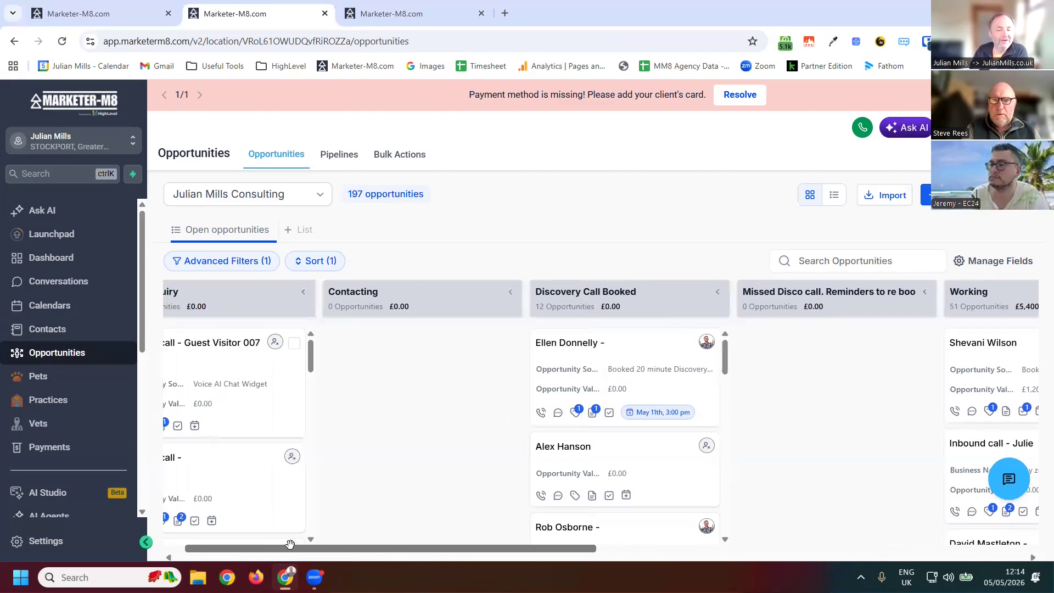
pyautogui.hscroll(2, 236, 311)
pyautogui.hscroll(-3, 236, 312)
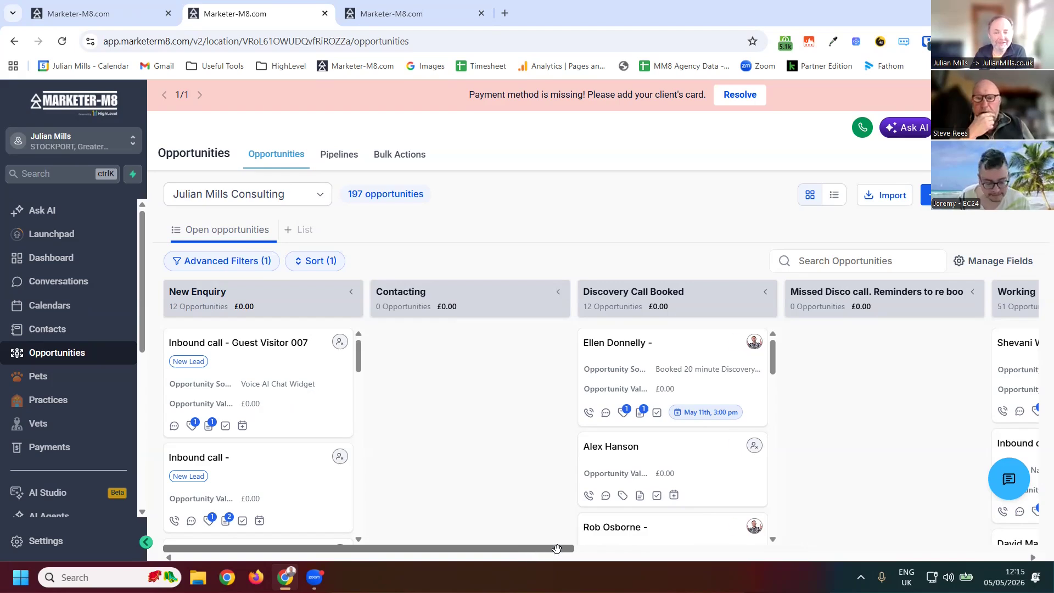
pyautogui.hscroll(10, 931, 556)
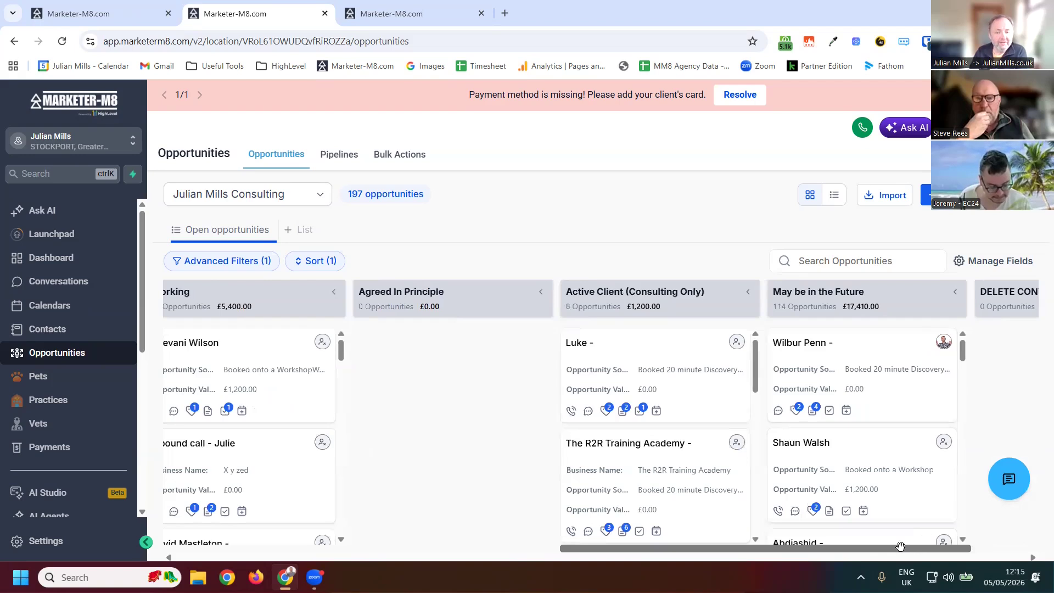
pyautogui.click(446, 546)
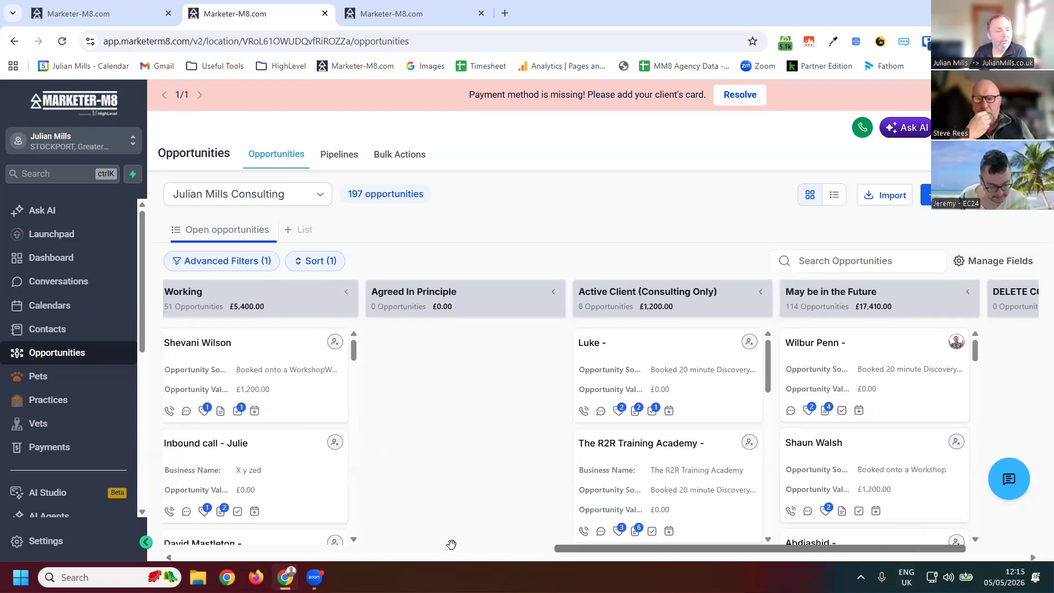
pyautogui.hscroll(-3, 479, 546)
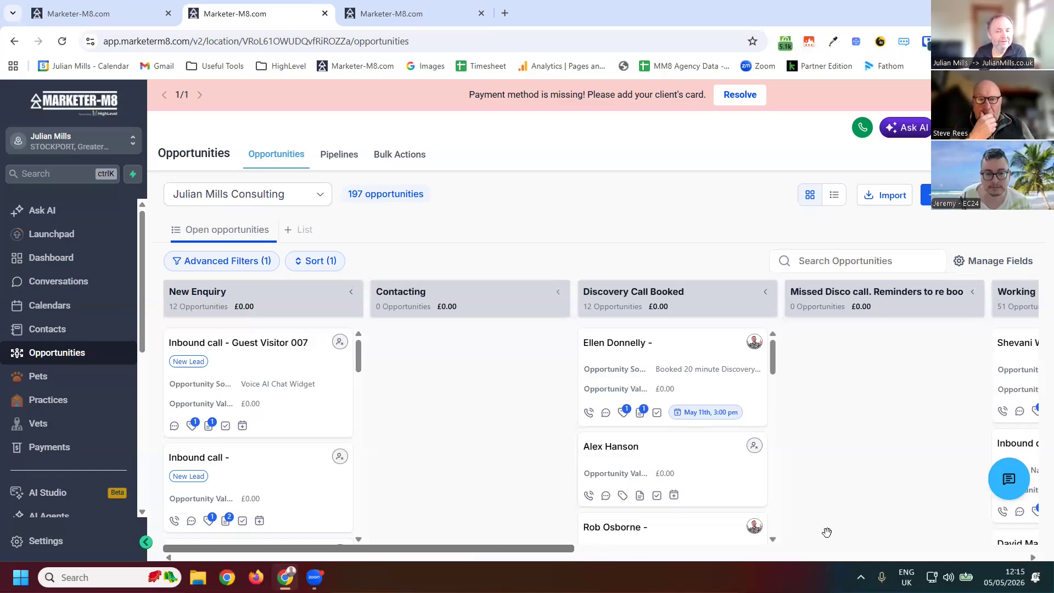
pyautogui.hscroll(15, 733, 292)
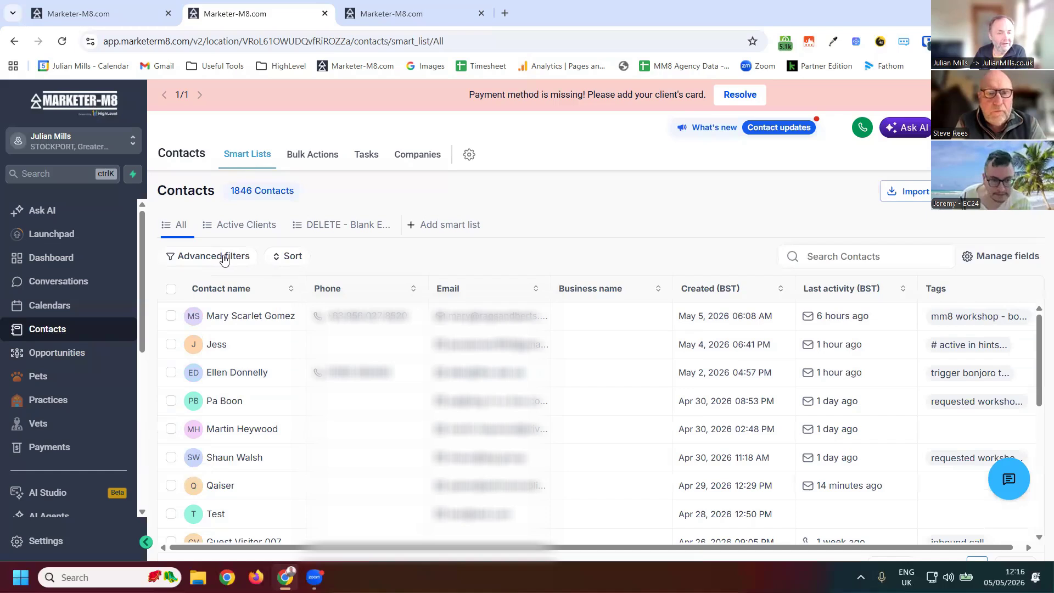
# - Filter contacts by opportunity pipeline Julian Mills Consulting and stage May be in the Future
pyautogui.click(228, 257)
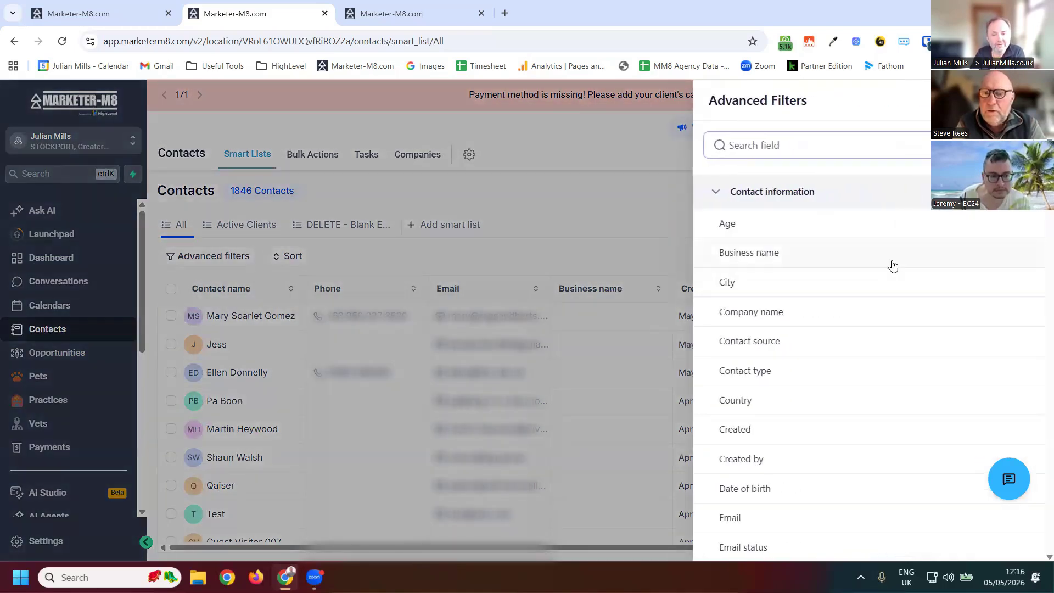
pyautogui.scroll(-2, 886, 277)
pyautogui.scroll(-15, 881, 289)
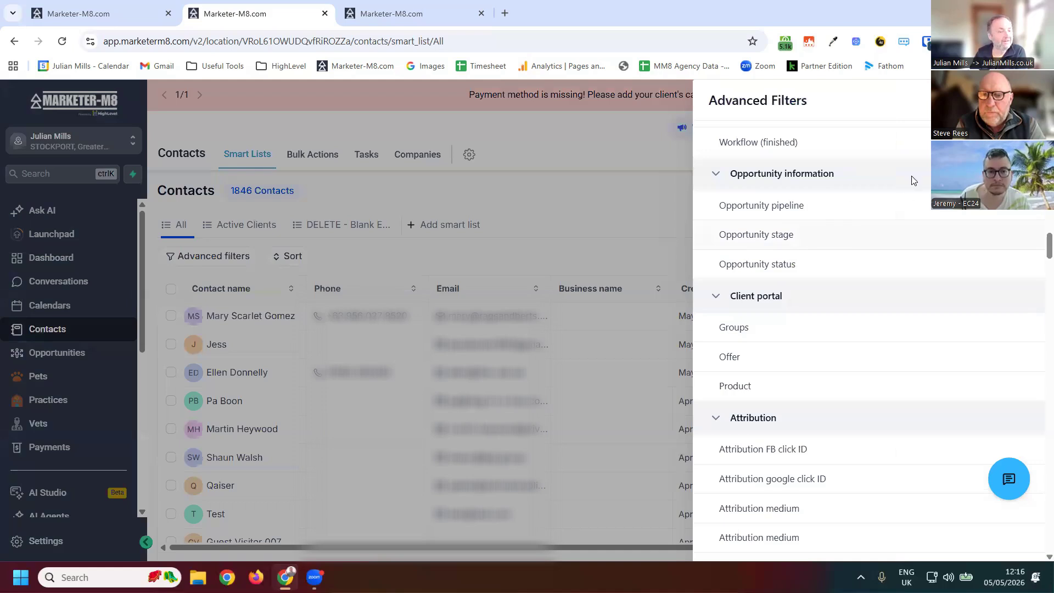
pyautogui.click(815, 198)
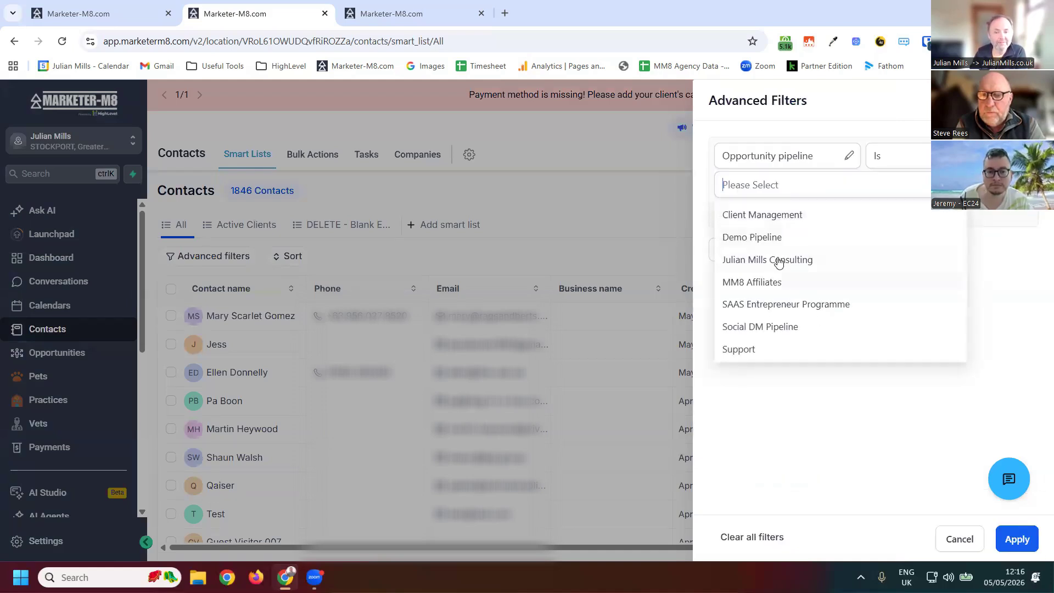
pyautogui.click(800, 260)
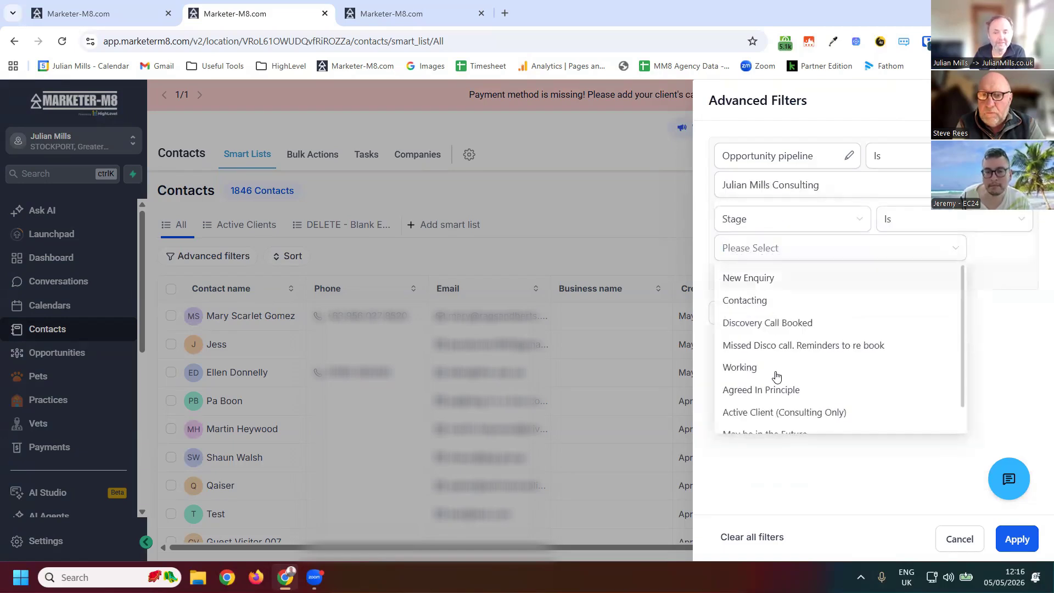
pyautogui.scroll(-1, 783, 404)
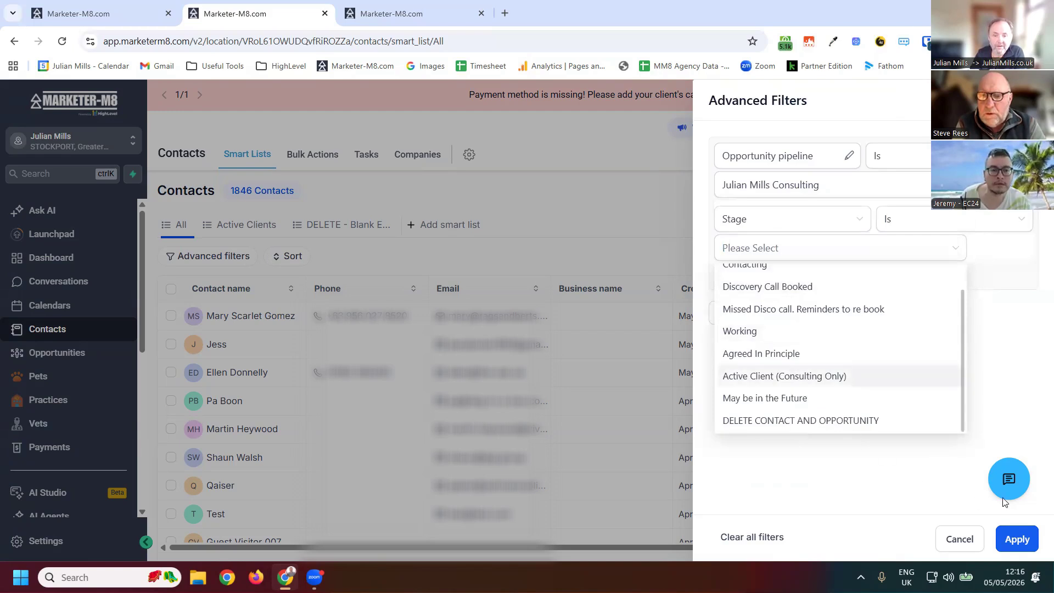
pyautogui.click(768, 398)
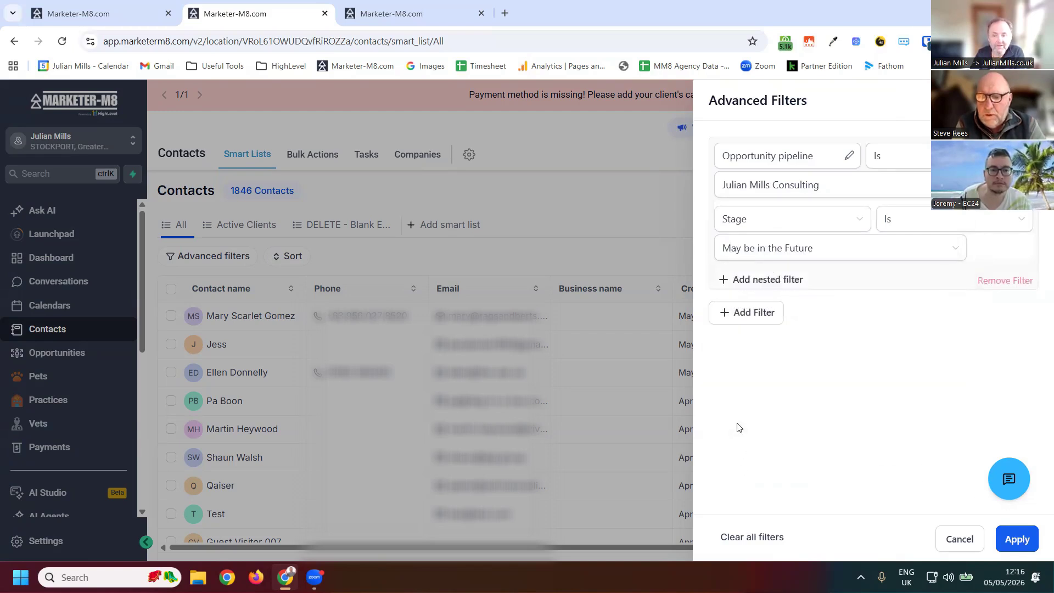
pyautogui.click(1017, 539)
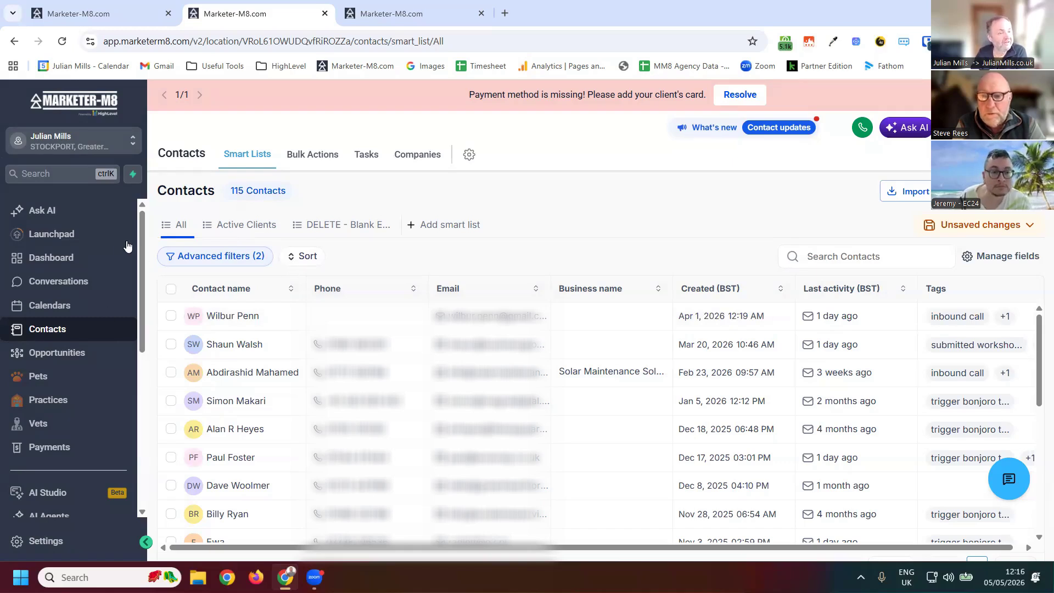
# - Select all contacts in the filtered list
pyautogui.click(170, 290)
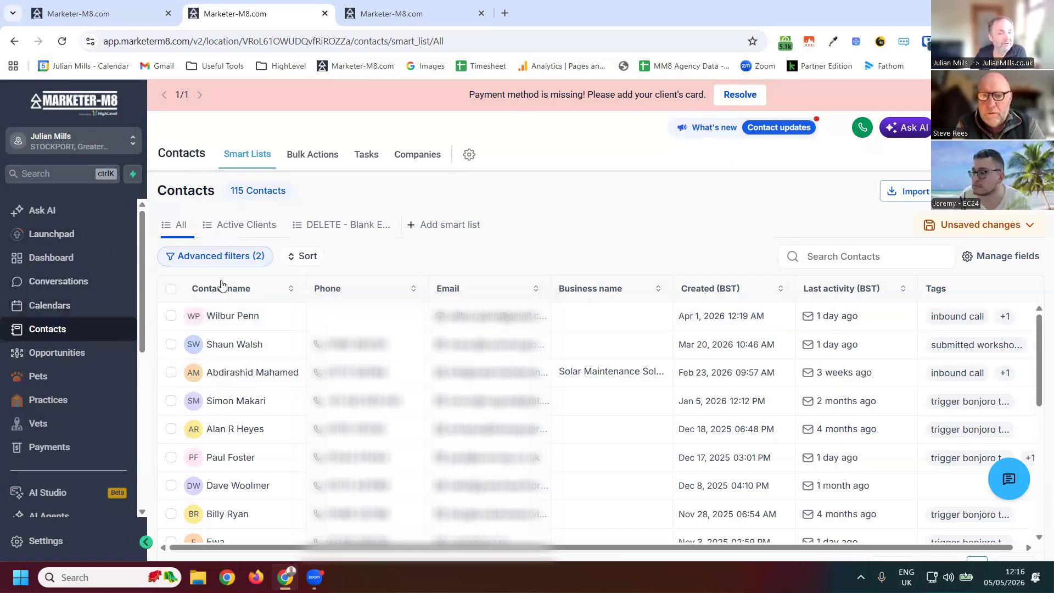
pyautogui.click(336, 262)
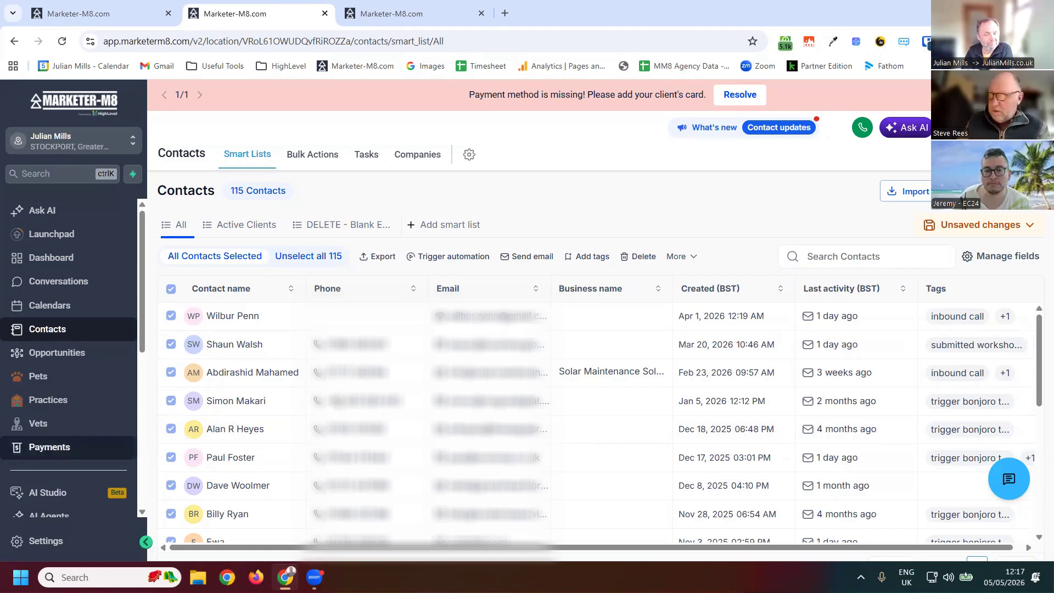
# - Open the Add new opportunity form from Opportunities and review its fields and pipeline choices before closing it
pyautogui.click(77, 355)
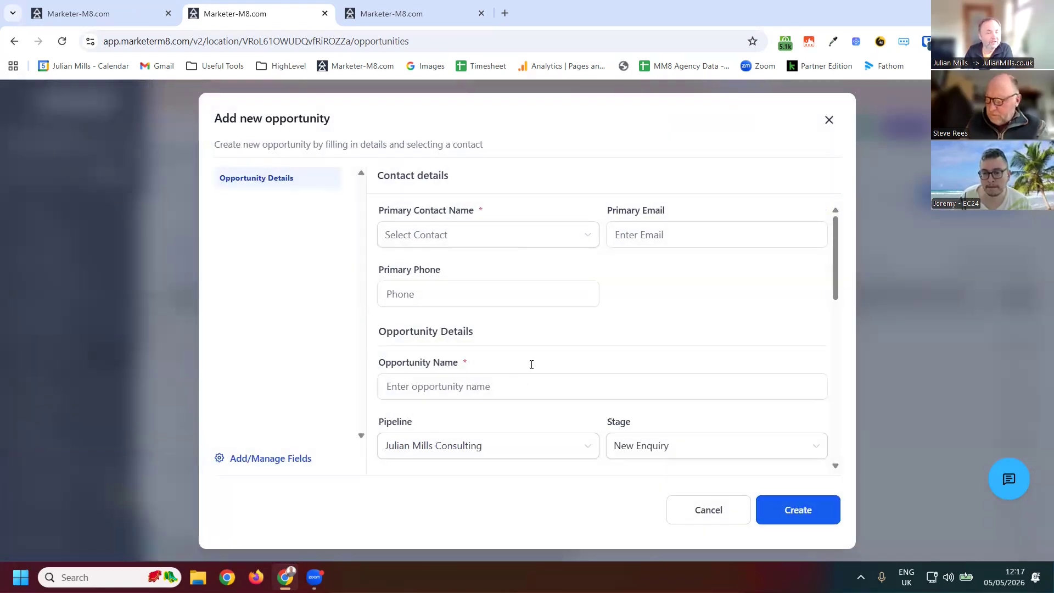
pyautogui.scroll(-4, 530, 366)
pyautogui.click(529, 367)
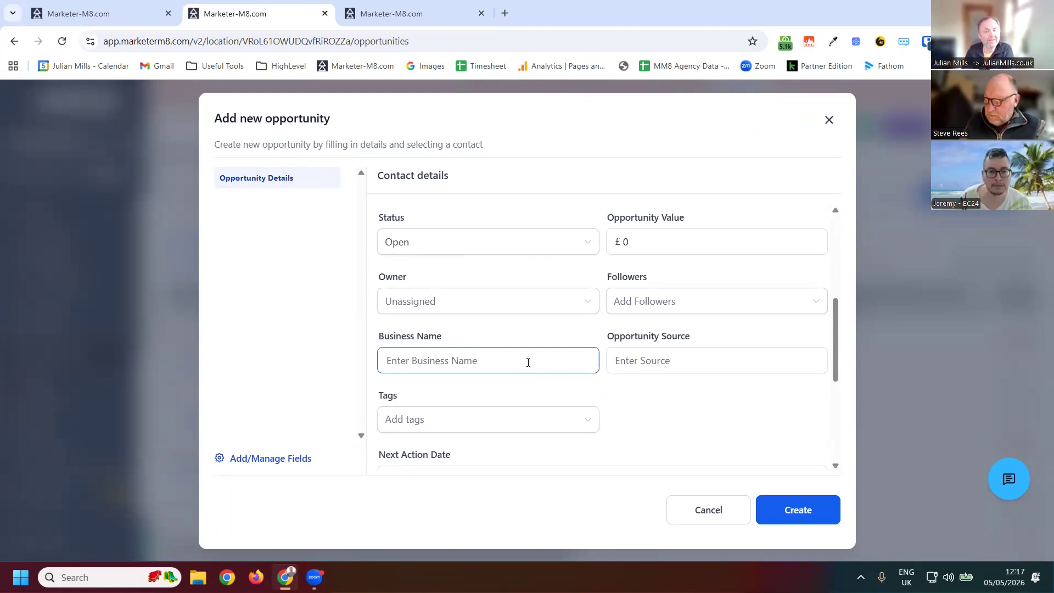
pyautogui.click(521, 356)
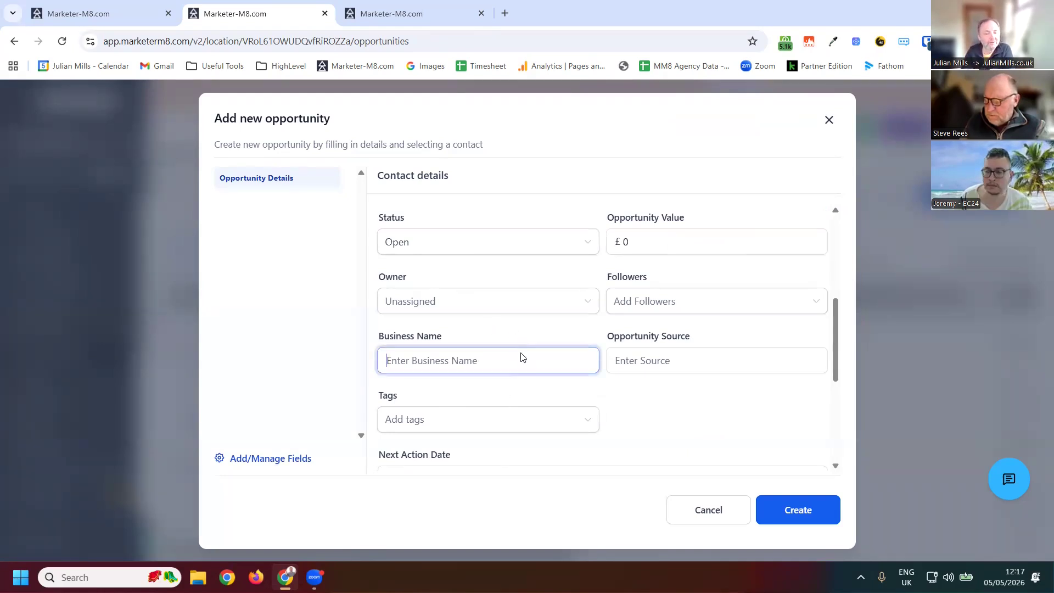
pyautogui.scroll(2, 496, 368)
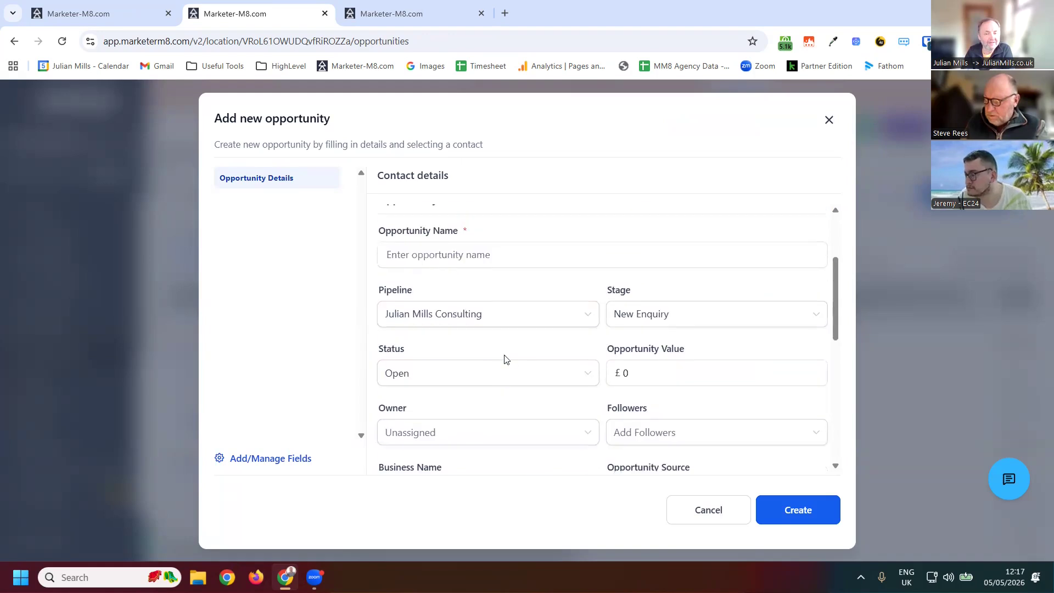
pyautogui.scroll(-4, 521, 340)
pyautogui.scroll(6, 489, 351)
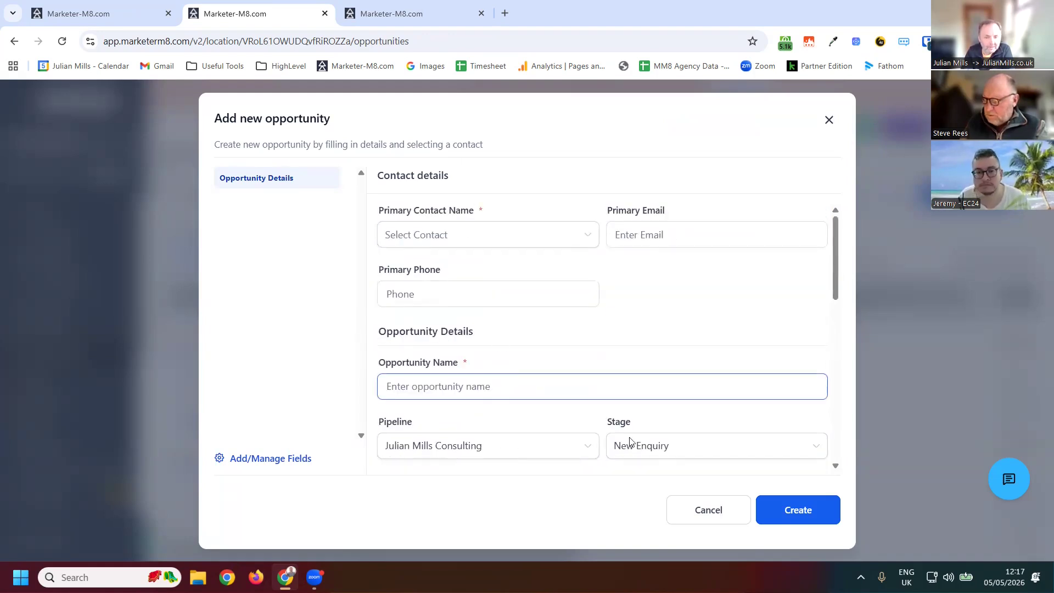
pyautogui.click(540, 448)
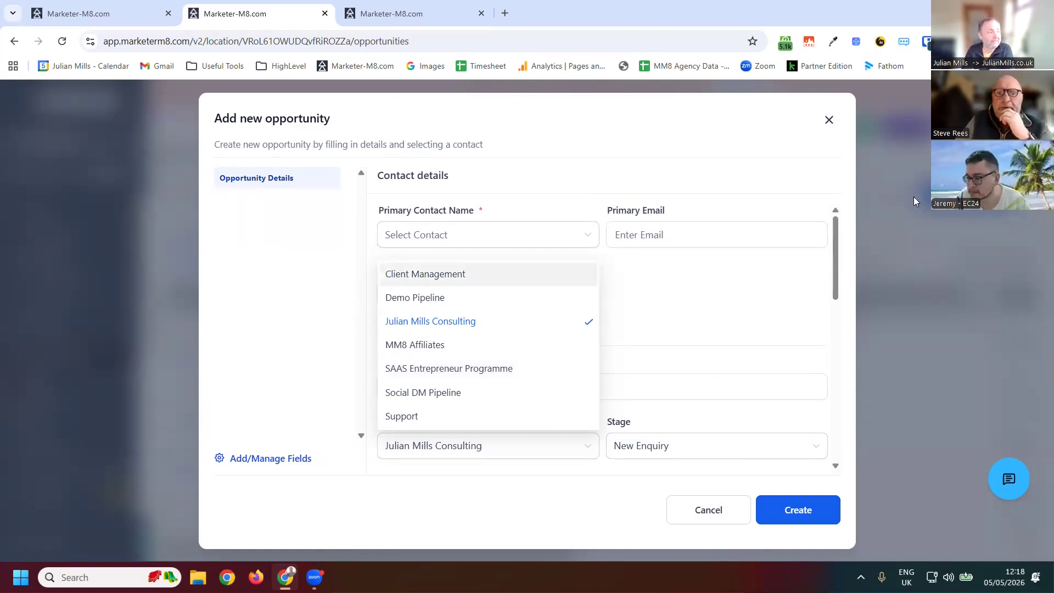
pyautogui.click(921, 213)
pyautogui.click(921, 213)
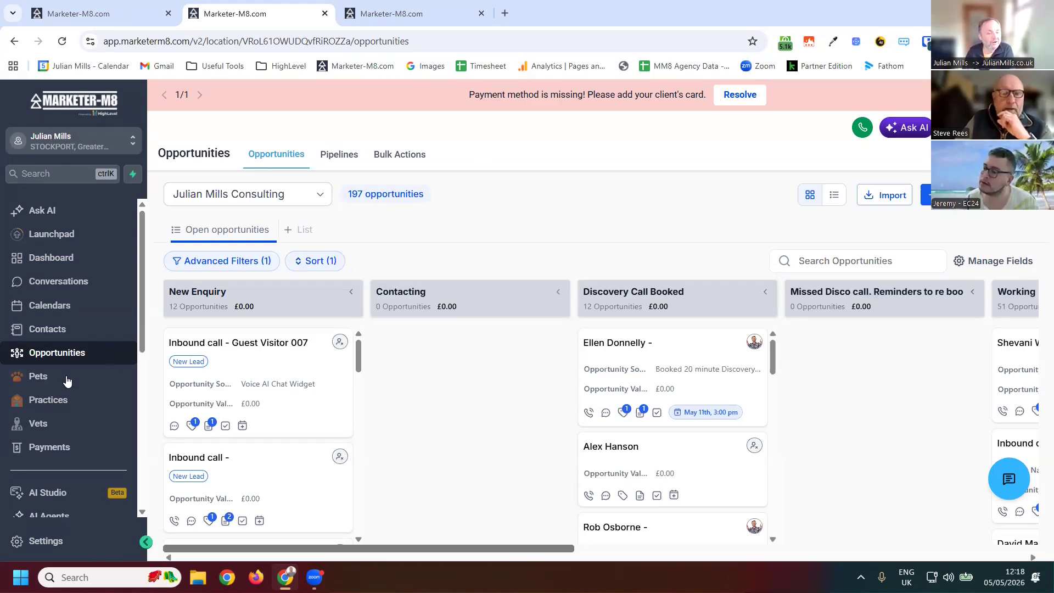
# - Browse the Marketing and Sites sections, including the Client Portal and Surveys menus and QR Codes
pyautogui.scroll(-5, 86, 358)
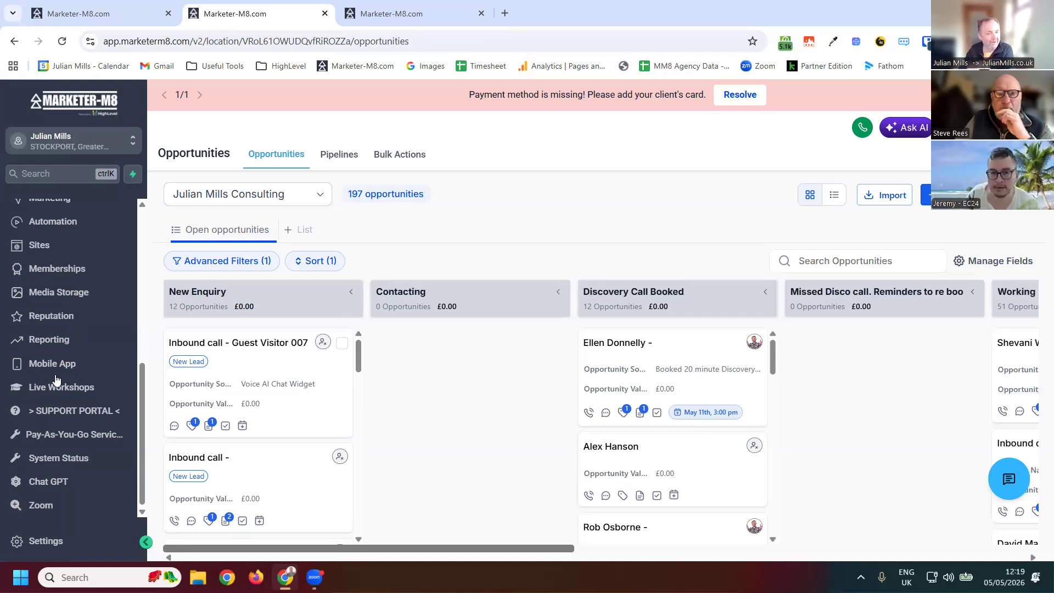
pyautogui.scroll(3, 63, 330)
pyautogui.click(60, 330)
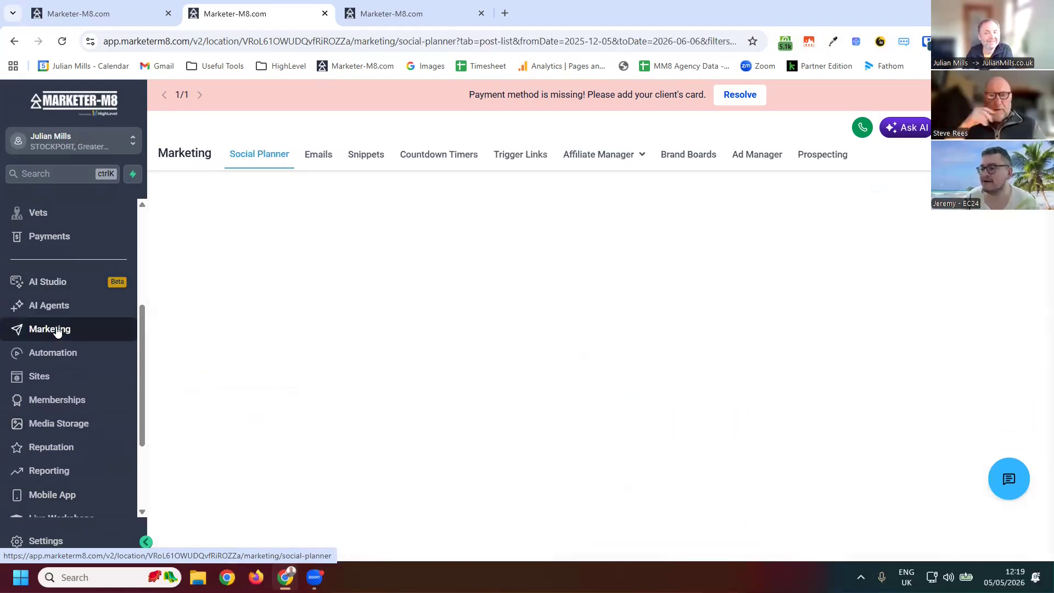
pyautogui.click(38, 380)
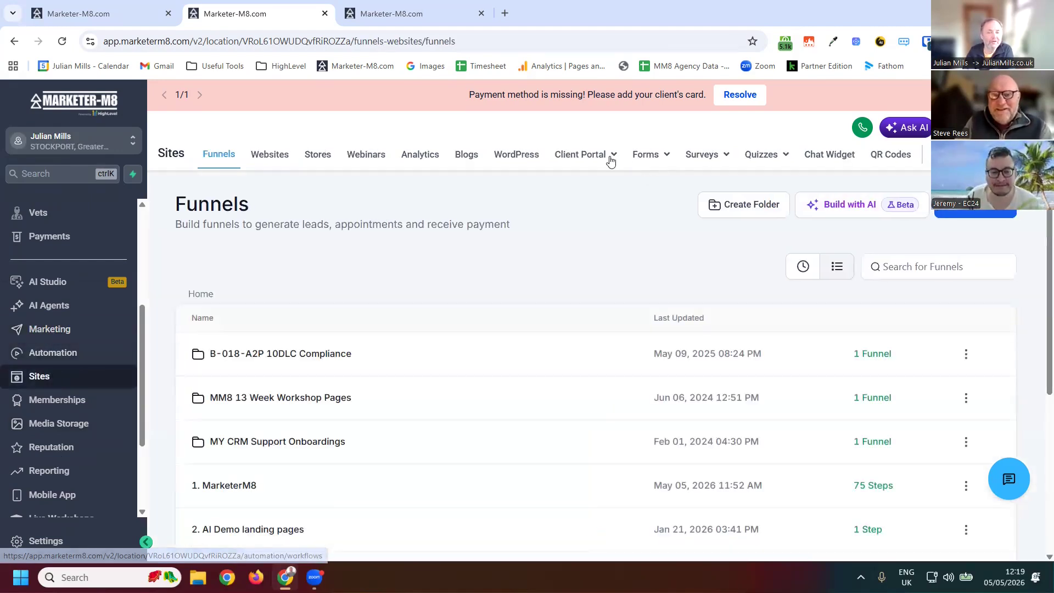
pyautogui.moveTo(621, 158)
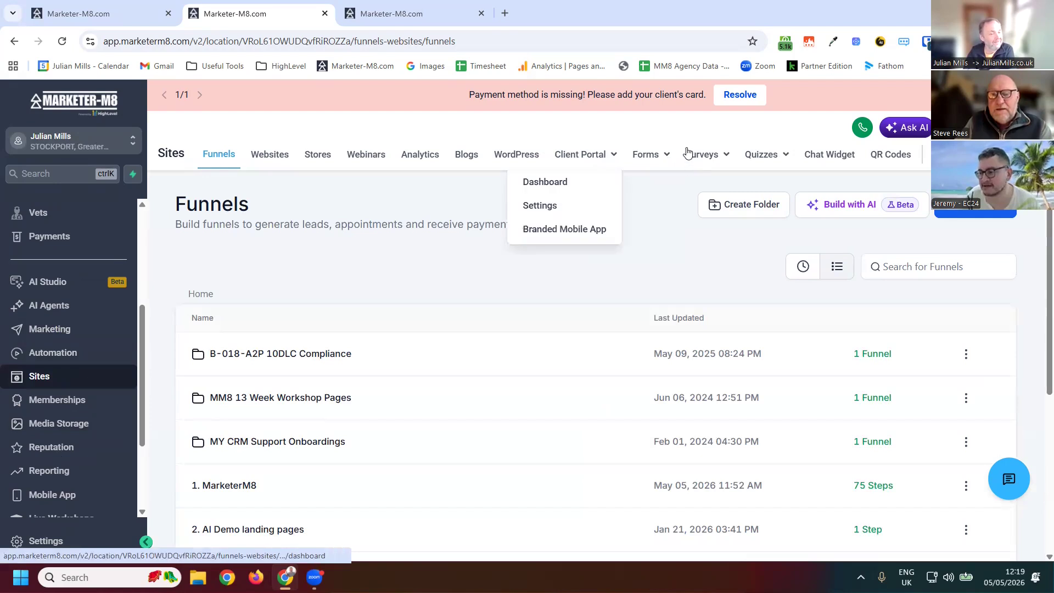
pyautogui.moveTo(686, 166)
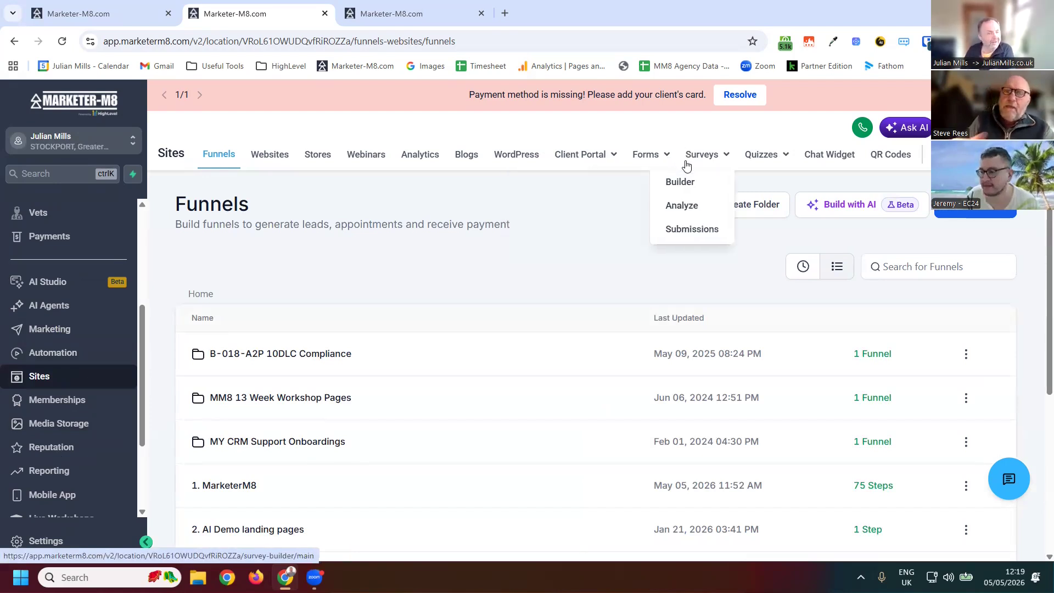
pyautogui.click(889, 158)
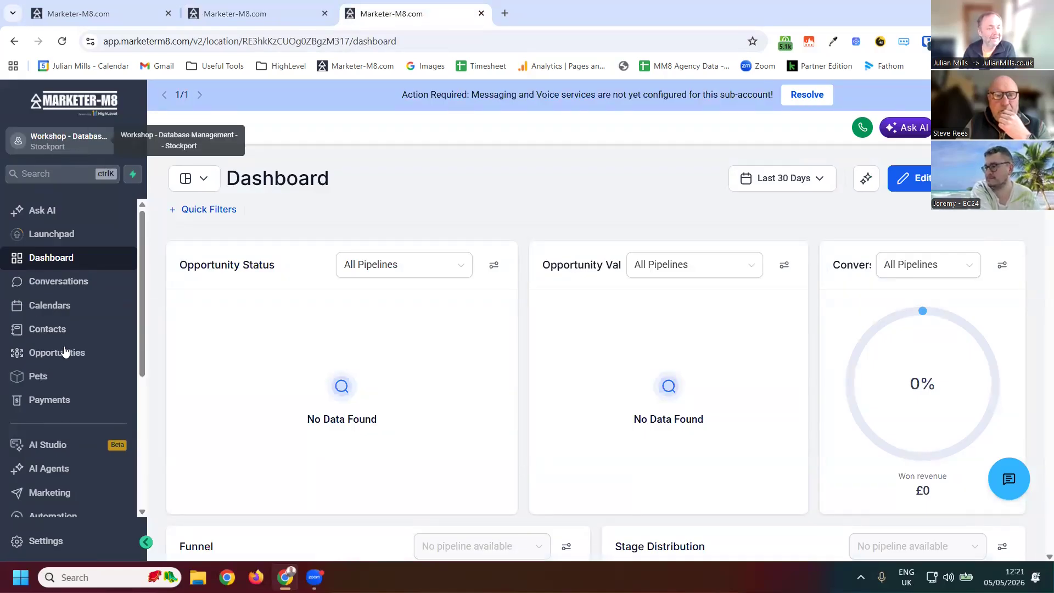
# - Open the pipelines list under Opportunities and start a new pipeline named Sales Pipeline
pyautogui.click(69, 364)
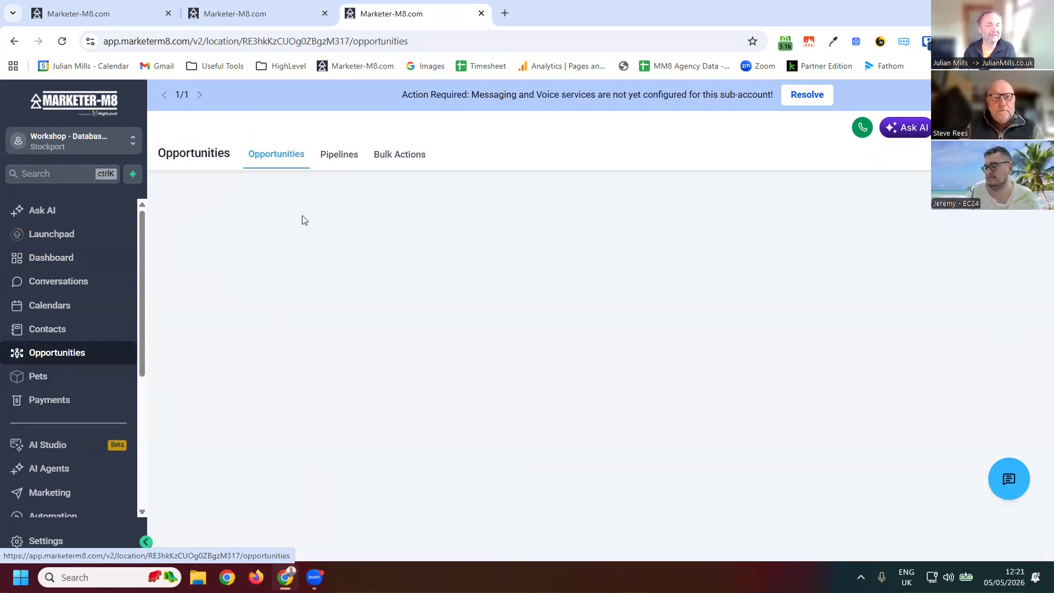
pyautogui.click(340, 156)
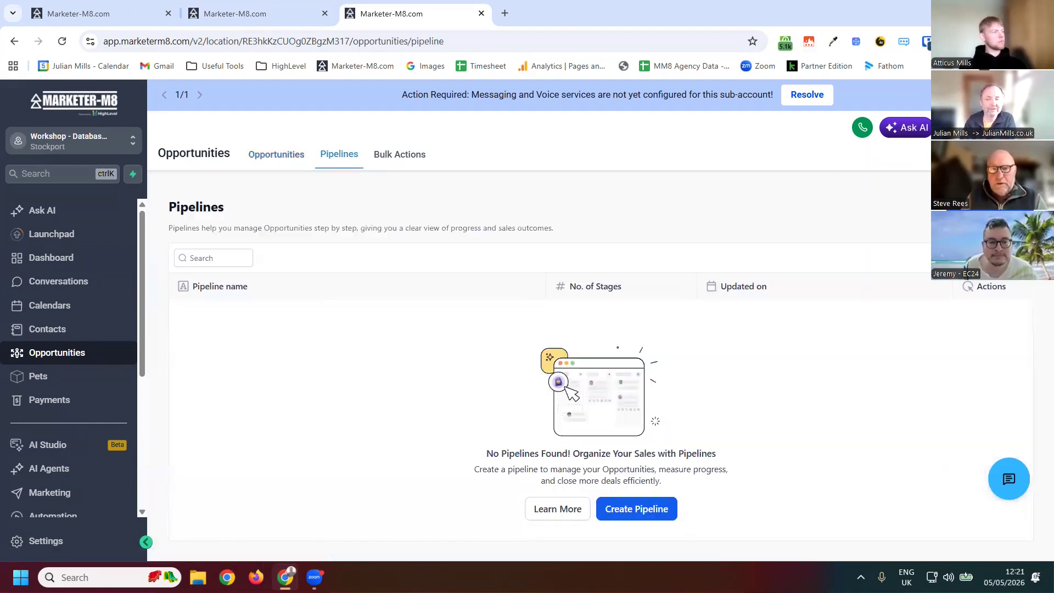
pyautogui.click(991, 215)
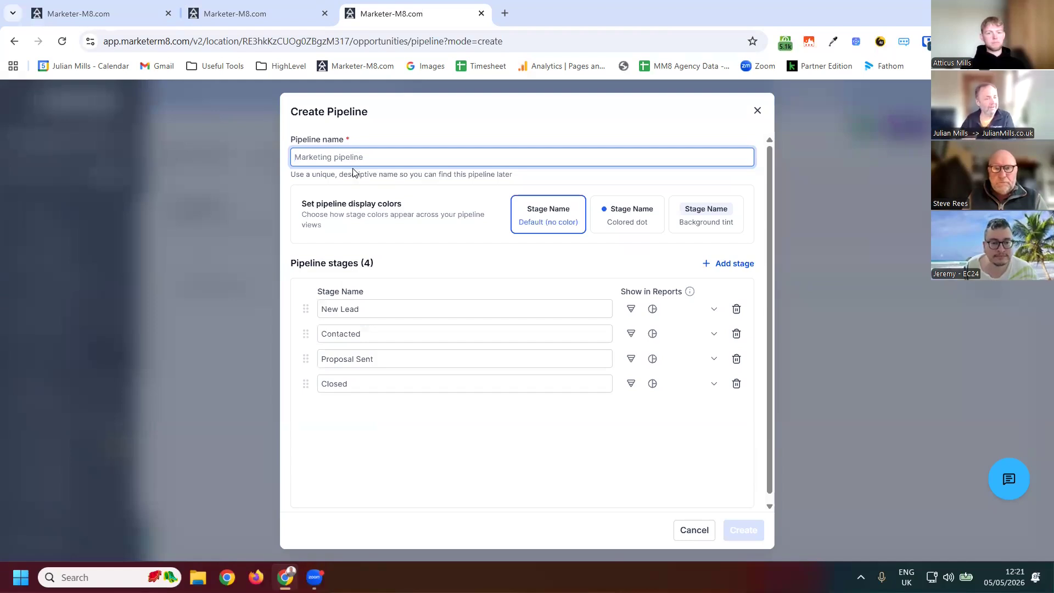
pyautogui.write('Sa')
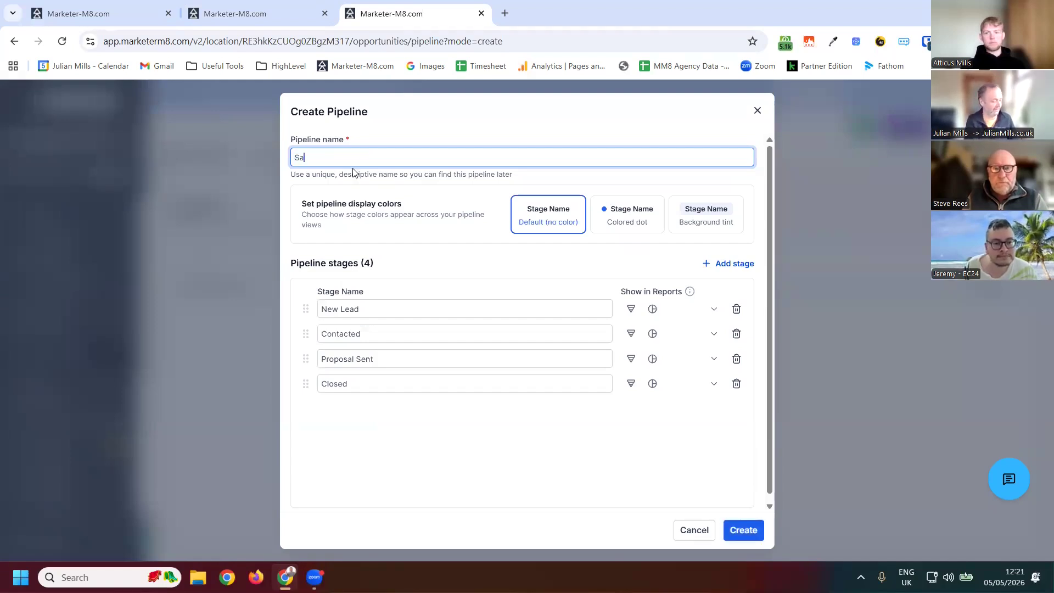
pyautogui.write('les Pipeline')
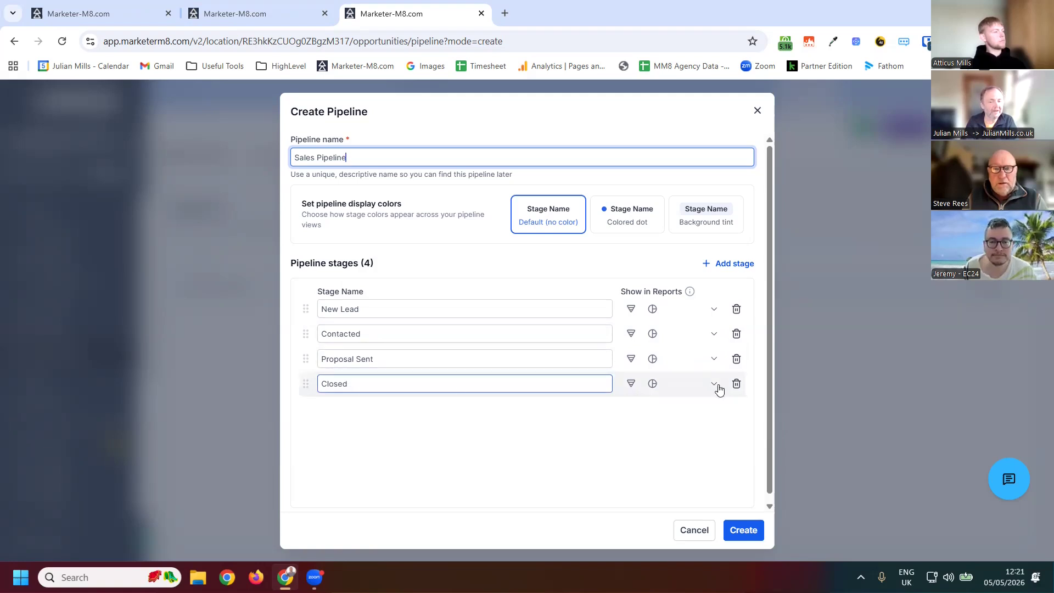
# - Delete the Closed stage and rename the Contacted stage to Contacting
pyautogui.click(738, 386)
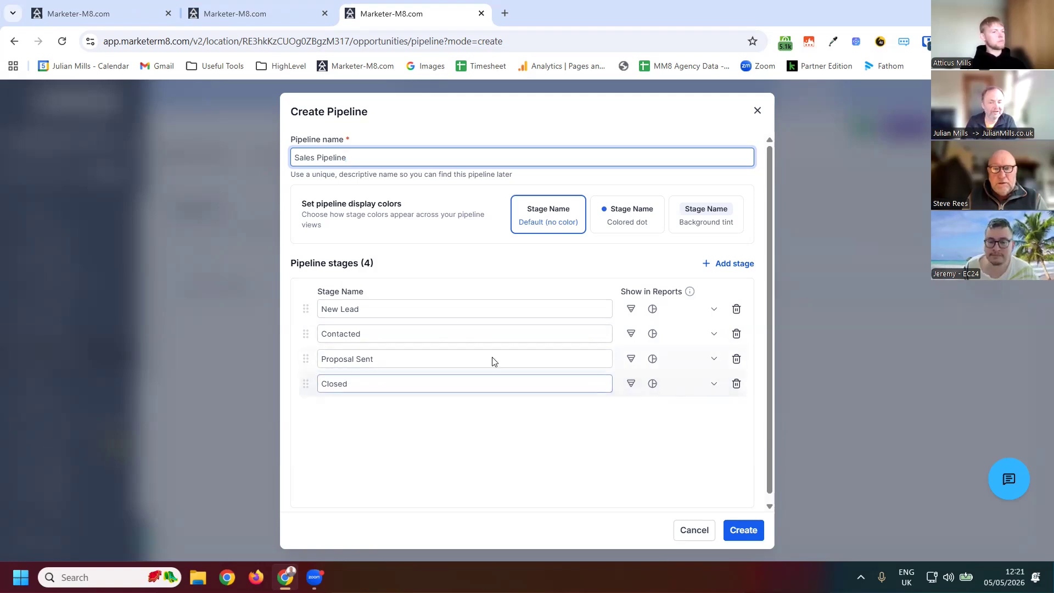
pyautogui.click(389, 330)
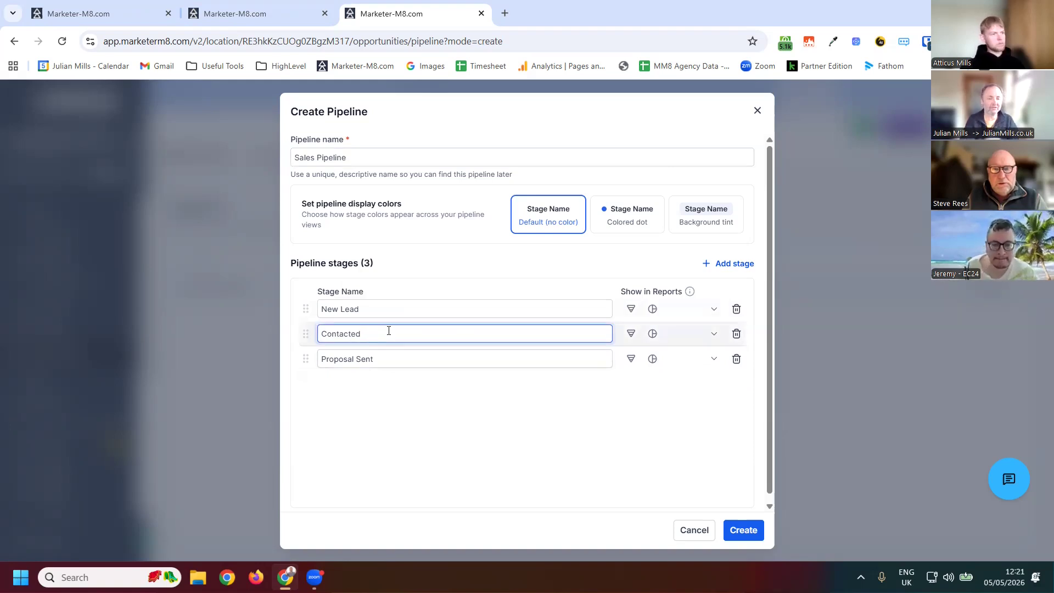
pyautogui.press('BackSpace')
pyautogui.press('BackSpace')
pyautogui.write('ong')
pyautogui.press('BackSpace')
pyautogui.press('BackSpace')
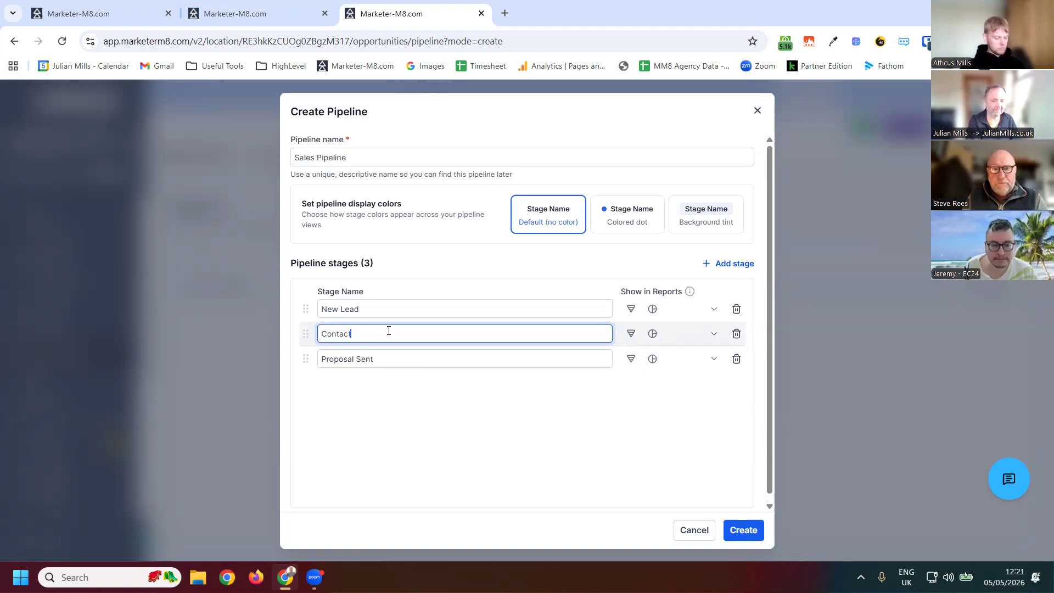
pyautogui.write('ing')
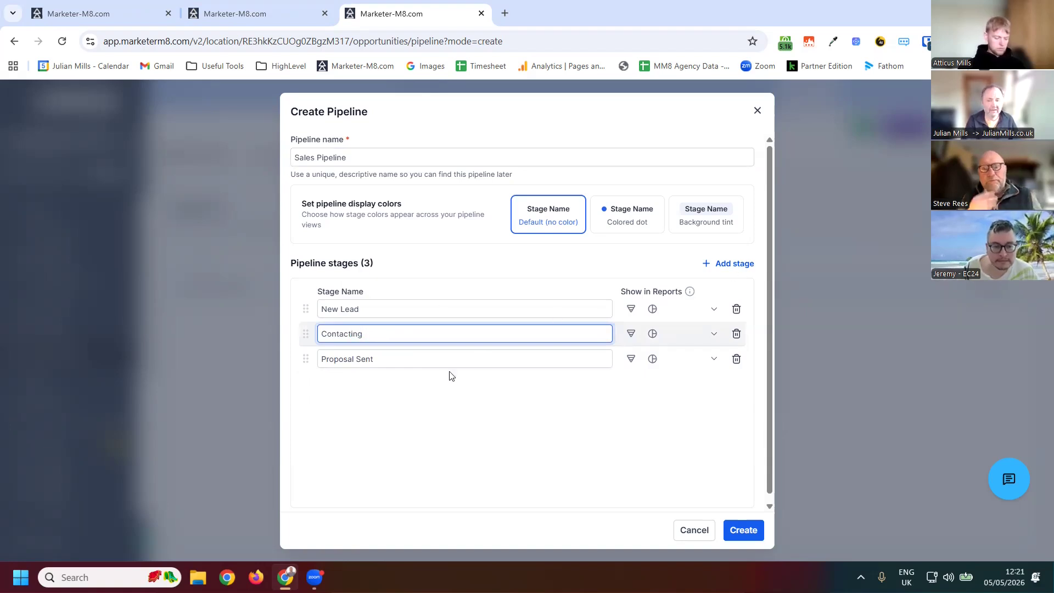
# - Add two new stages named Working and Discovery Call Booked
pyautogui.press('Return')
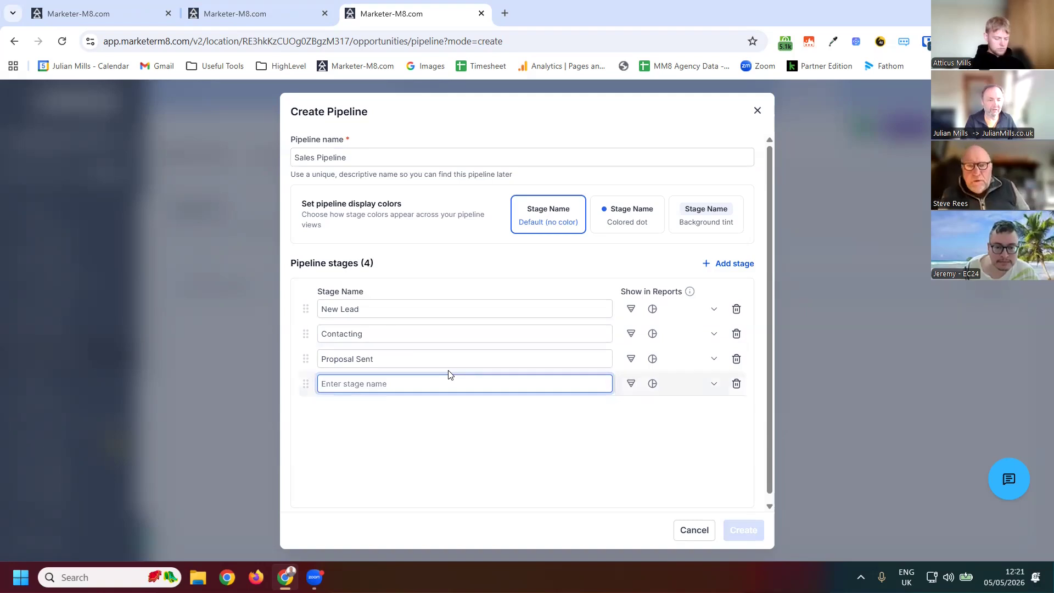
pyautogui.write('Working')
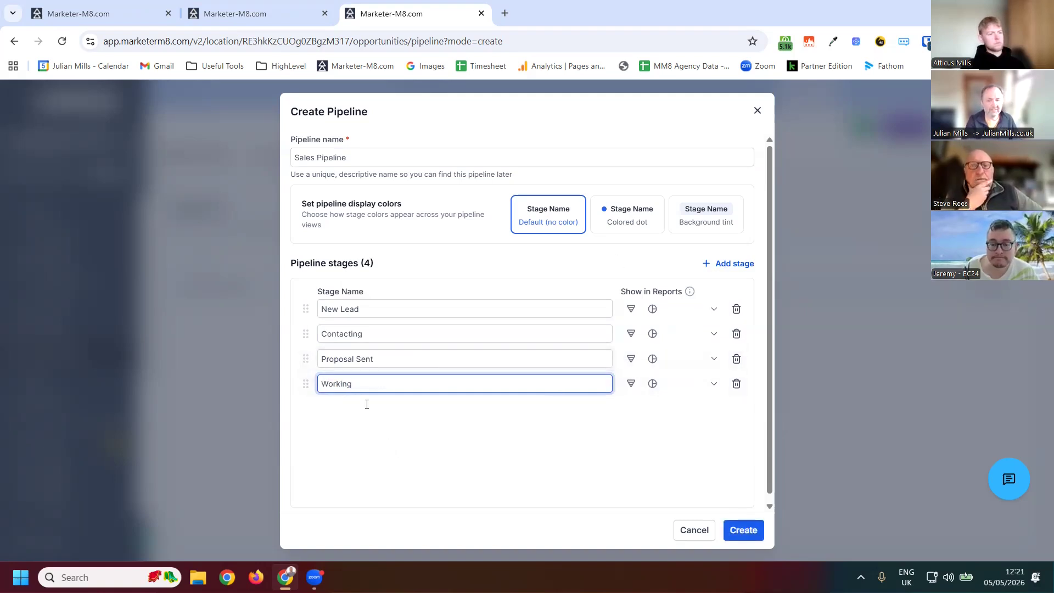
pyautogui.press('Return')
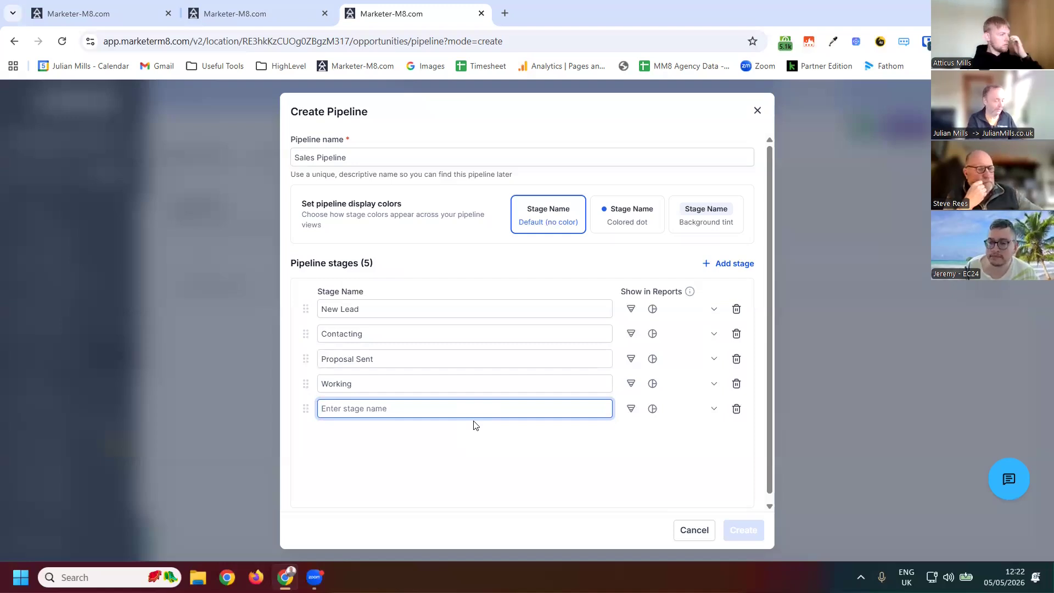
pyautogui.write('Dicove')
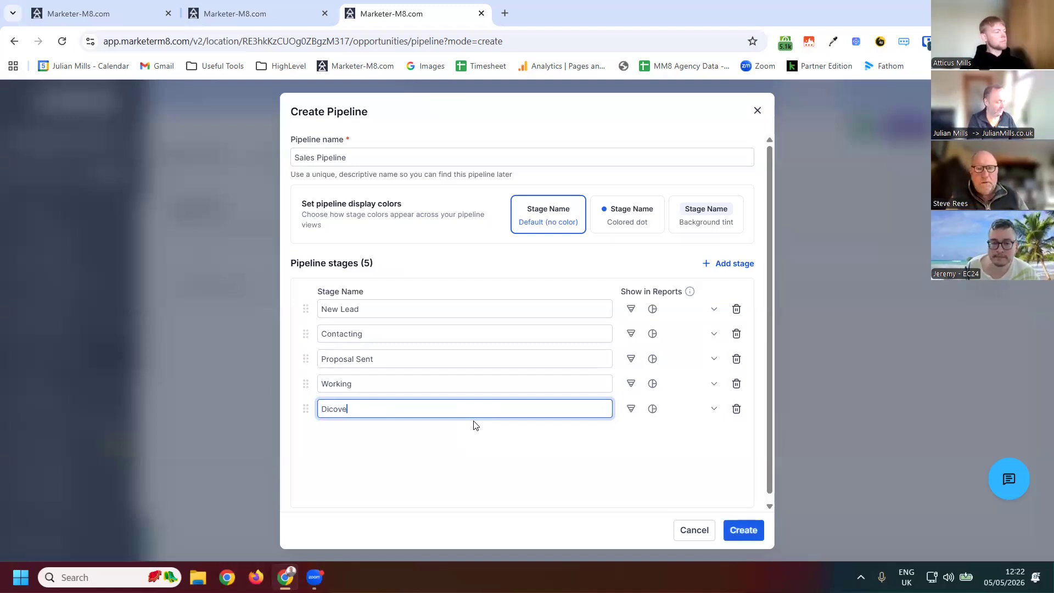
pyautogui.write('ry Ca')
pyautogui.press('BackSpace')
pyautogui.press('BackSpace')
pyautogui.press('BackSpace')
pyautogui.press('BackSpace')
pyautogui.press('BackSpace')
pyautogui.press('BackSpace')
pyautogui.press('BackSpace')
pyautogui.write('scovery Call Booked')
# - Add another stage named May be in the future
pyautogui.click(731, 265)
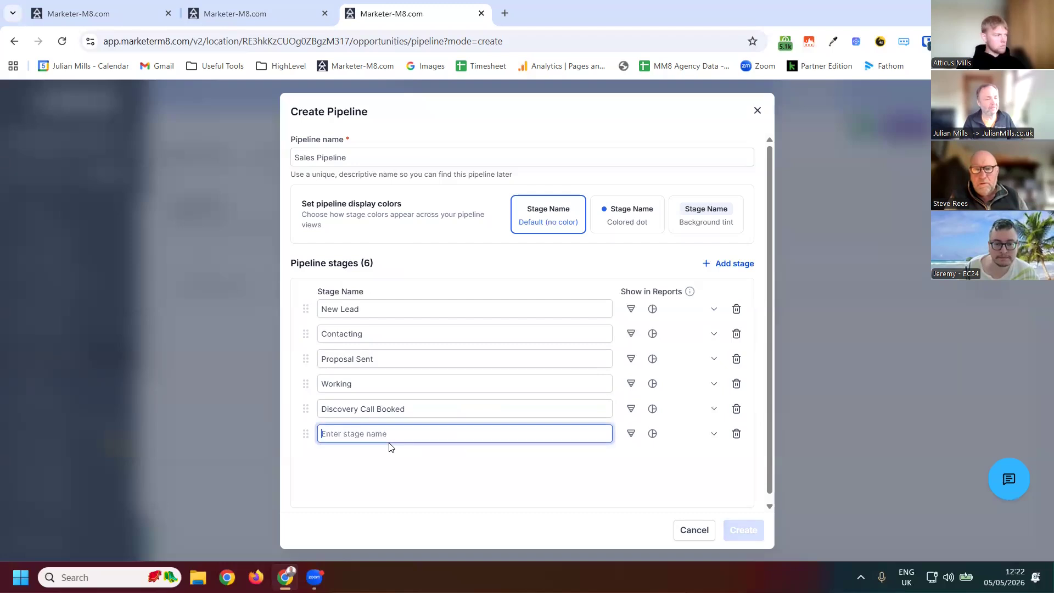
pyautogui.write('May ')
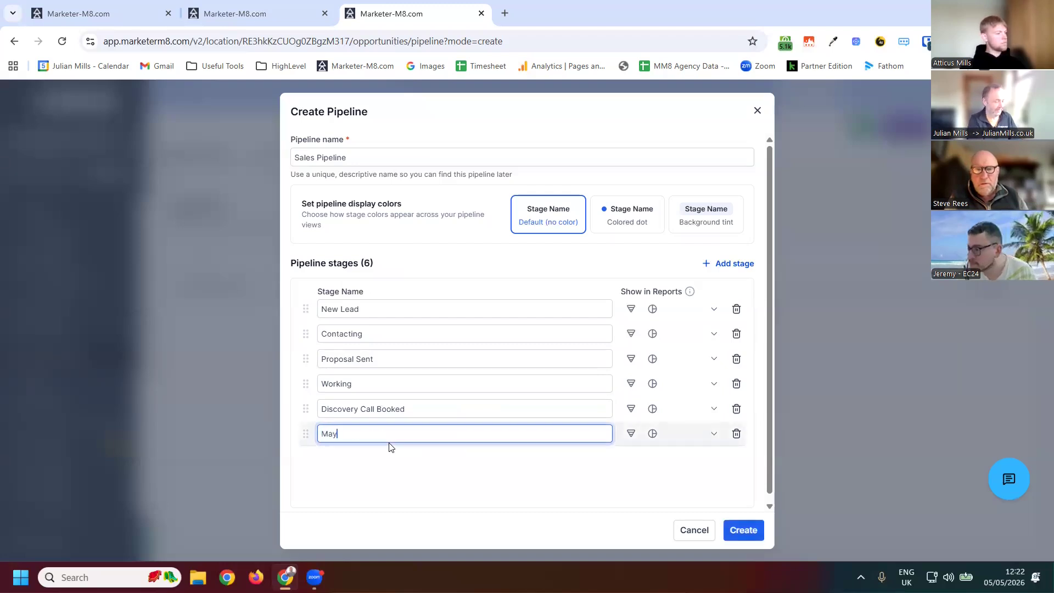
pyautogui.write('be in teh ')
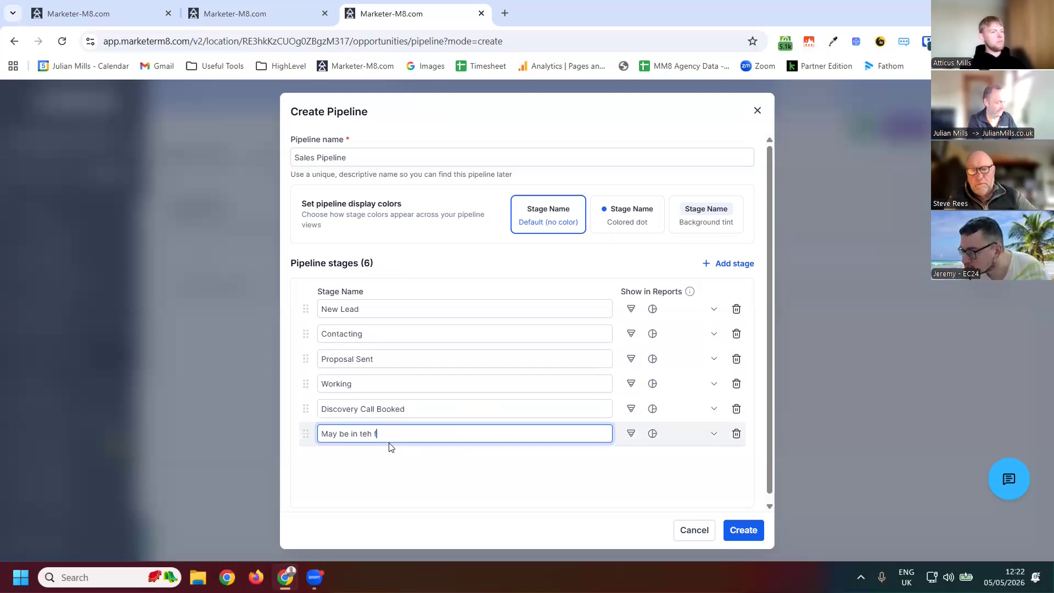
pyautogui.write('fture')
pyautogui.press('Left')
pyautogui.press('Left')
pyautogui.press('Left')
pyautogui.press('Left')
pyautogui.press('Delete')
pyautogui.press('Delete')
pyautogui.write('he')
pyautogui.press('Right')
pyautogui.press('Right')
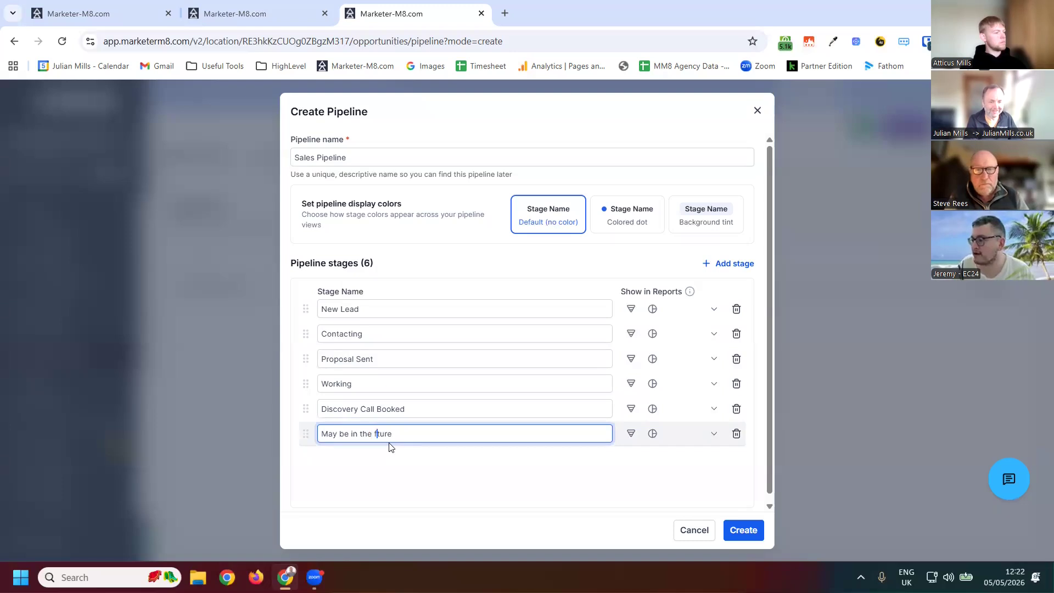
pyautogui.write('u')
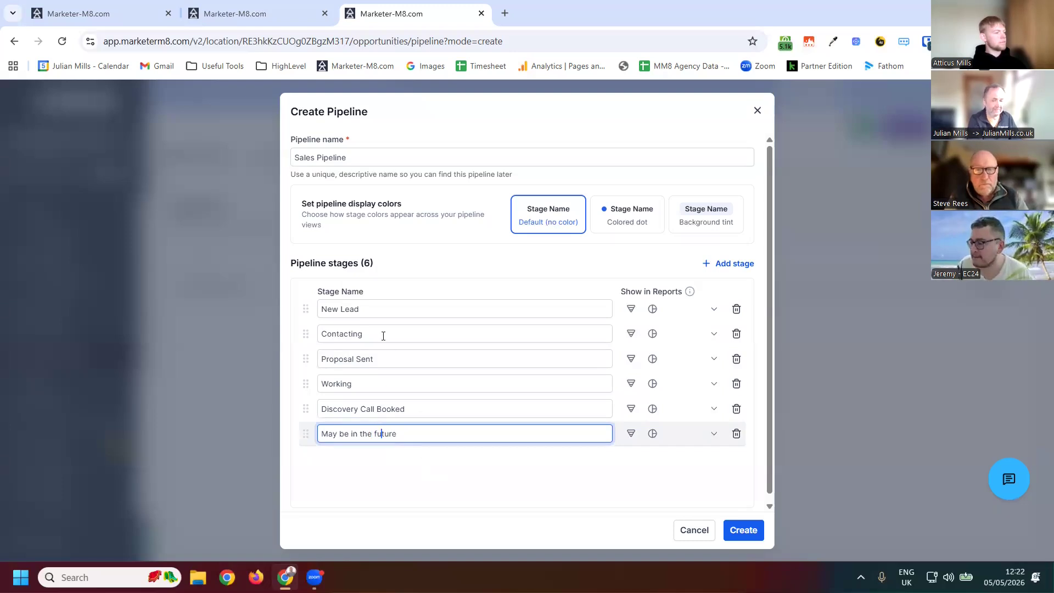
# - Reorder the stages so Discovery Call Booked follows Contacting and Working comes before Proposal Sent
pyautogui.click(385, 332)
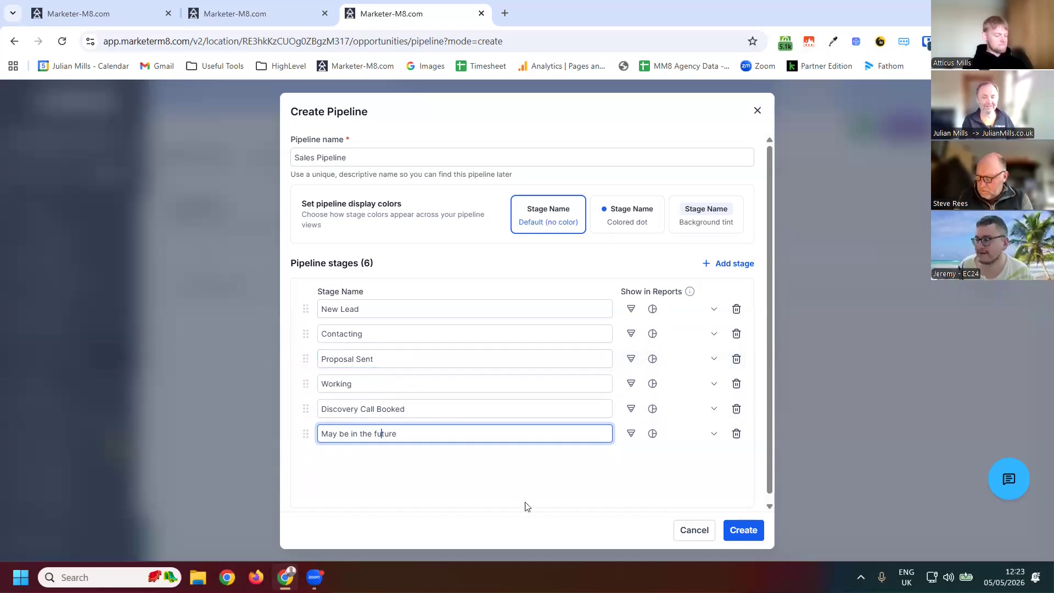
pyautogui.moveTo(305, 386); pyautogui.dragTo(310, 344)
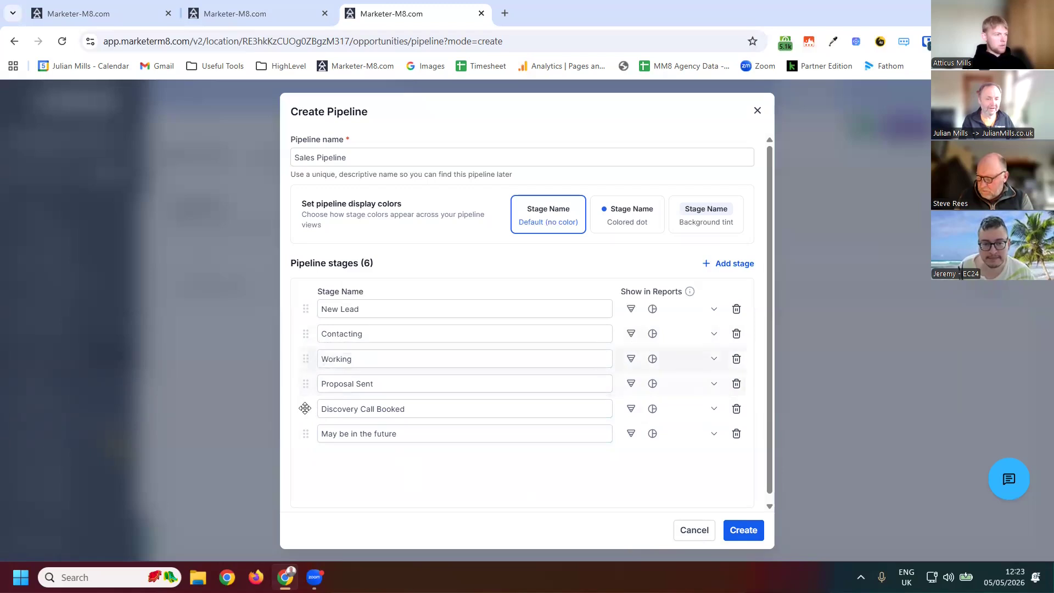
pyautogui.moveTo(383, 427); pyautogui.dragTo(549, 354)
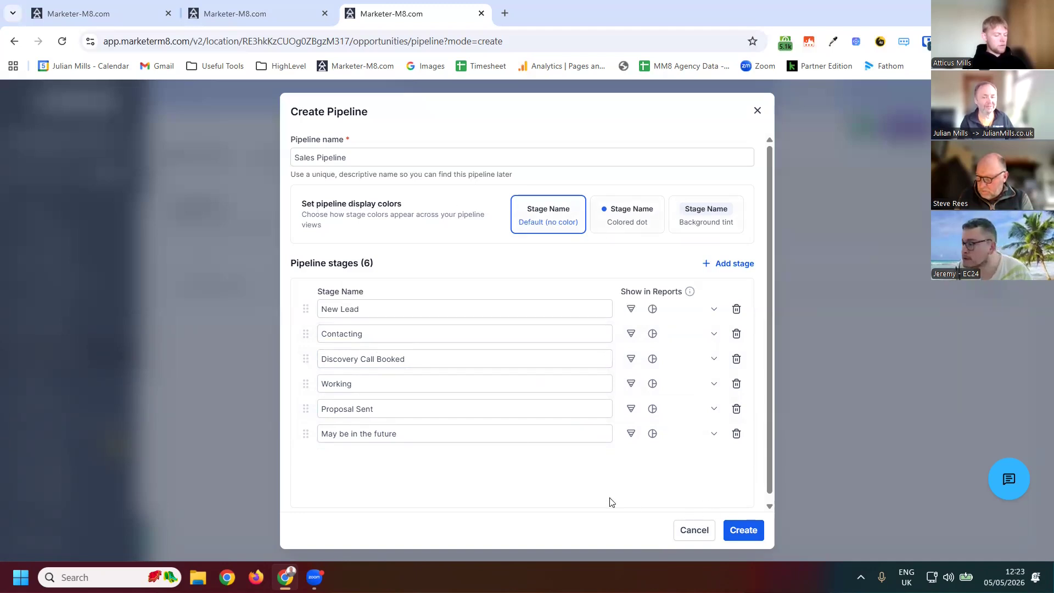
# - Create the Sales Pipeline with its six stages
pyautogui.click(490, 425)
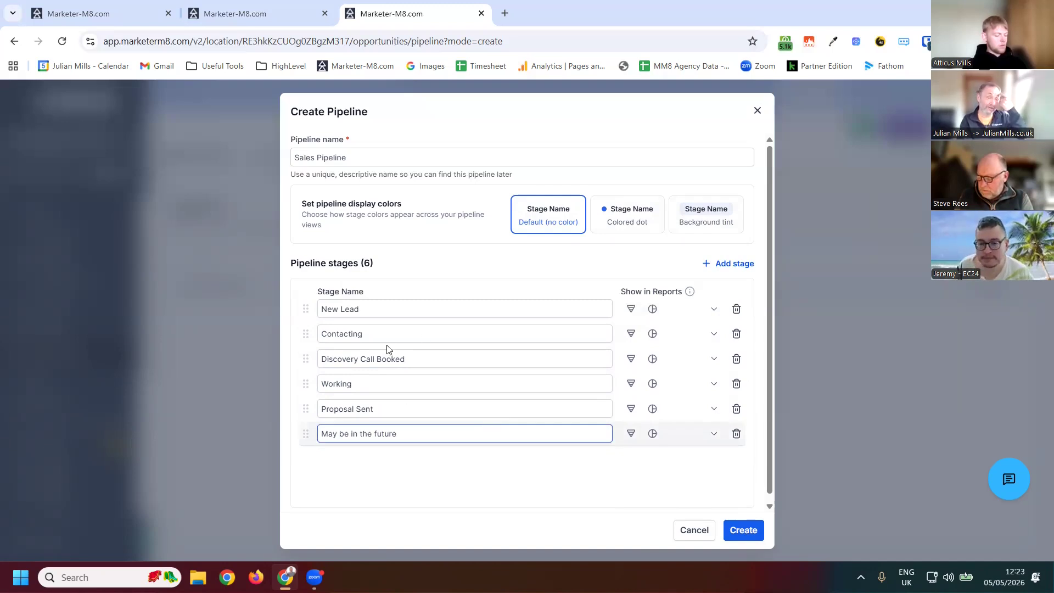
pyautogui.click(322, 333)
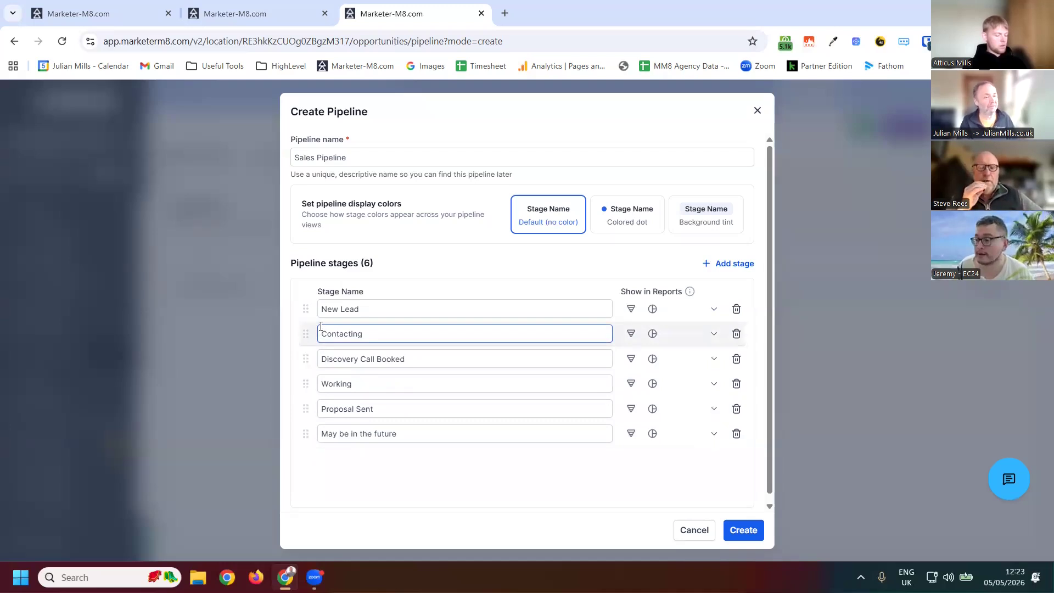
pyautogui.click(747, 529)
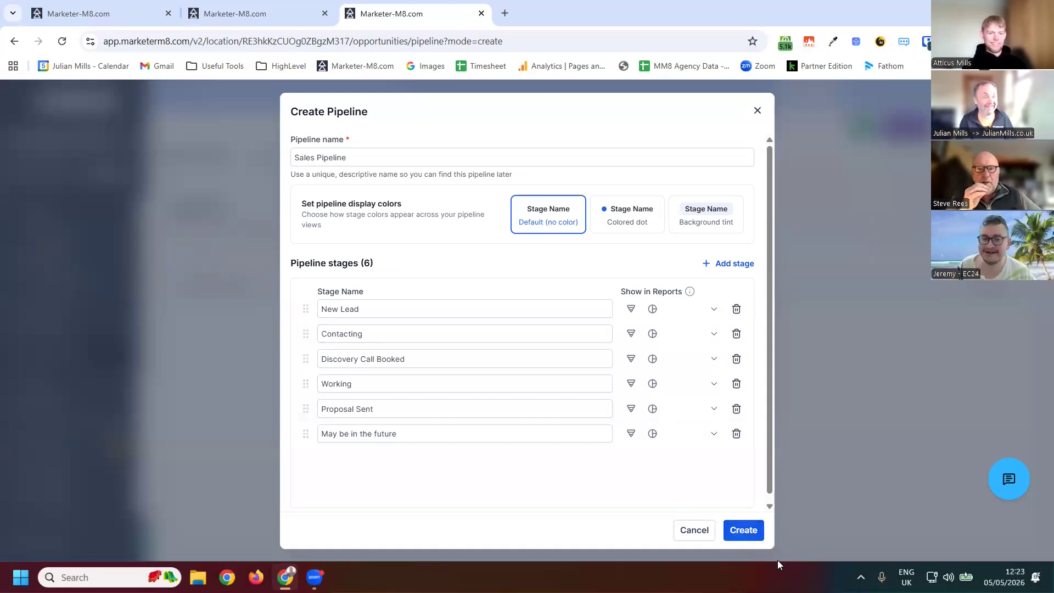
pyautogui.click(743, 528)
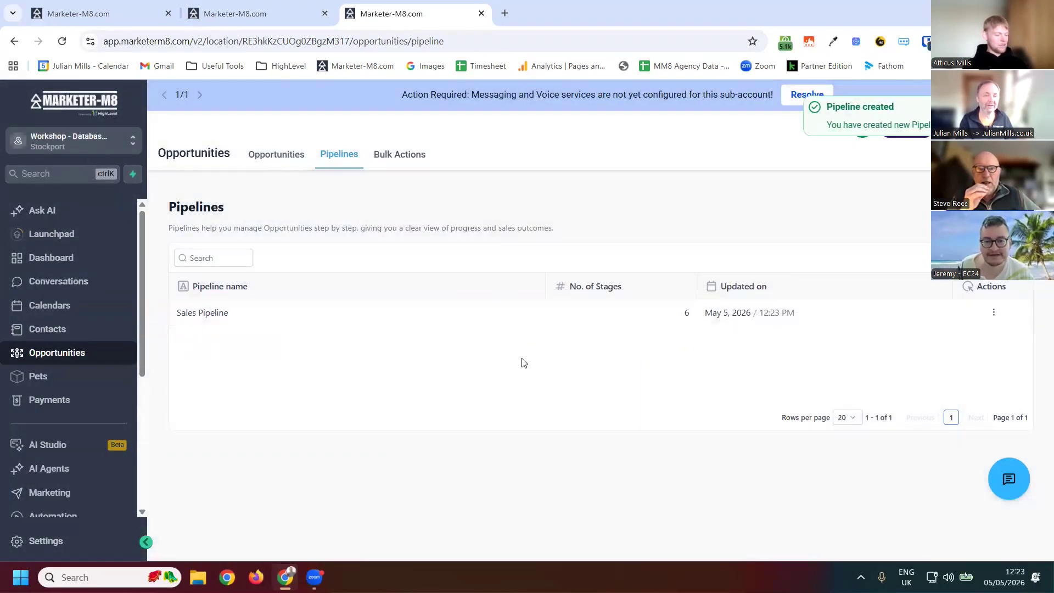
# - Start a new opportunity in the Sales Pipeline, choosing a contact and reviewing its status, owner, business and tag fields
pyautogui.click(276, 155)
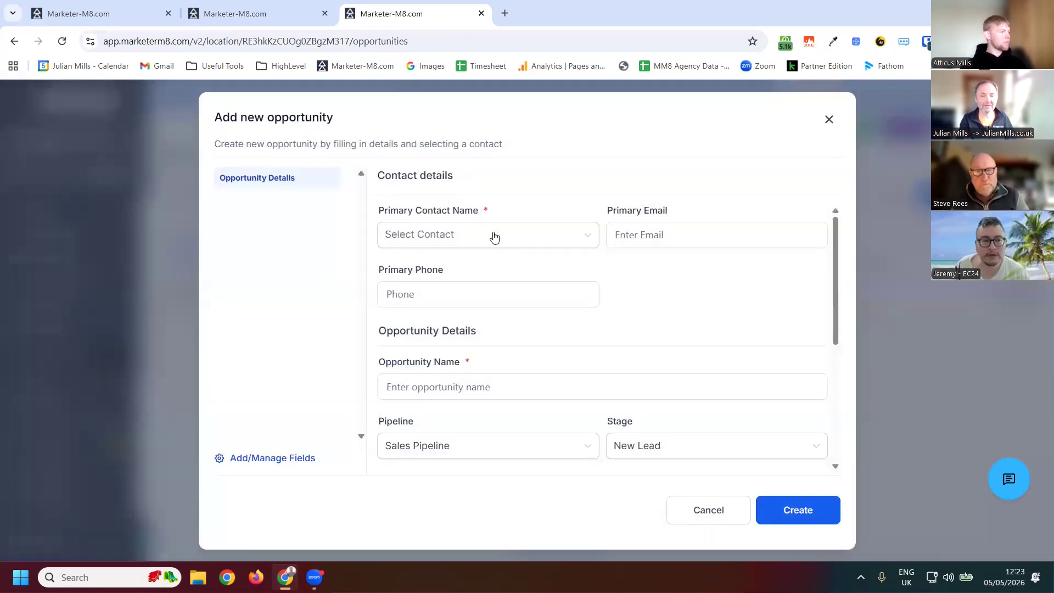
pyautogui.click(494, 235)
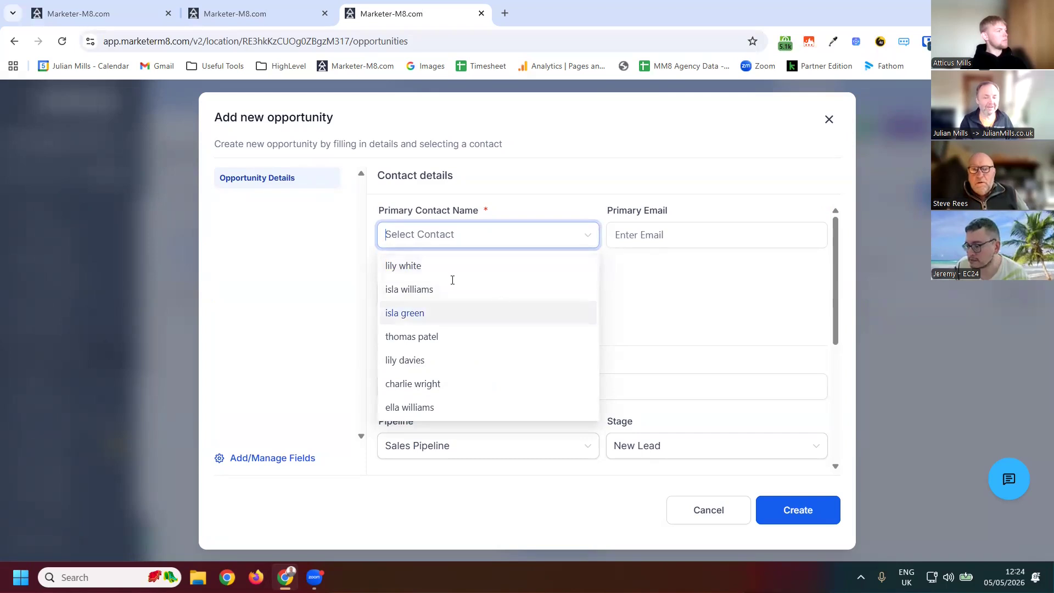
pyautogui.click(417, 313)
pyautogui.click(553, 387)
pyautogui.scroll(-3, 549, 378)
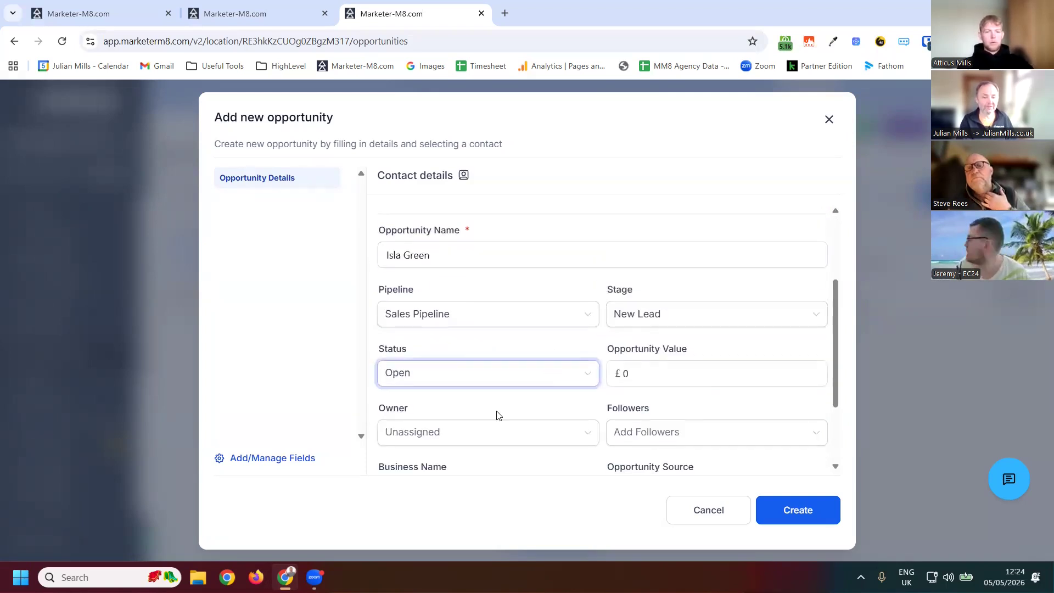
pyautogui.scroll(-2, 467, 384)
pyautogui.click(432, 379)
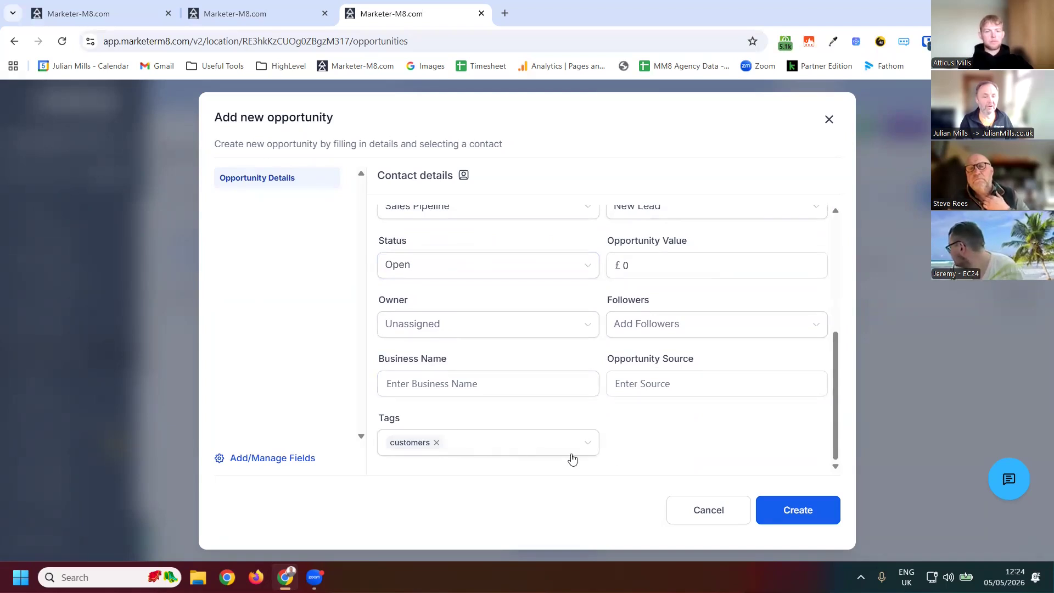
pyautogui.click(483, 441)
pyautogui.click(487, 409)
pyautogui.click(514, 370)
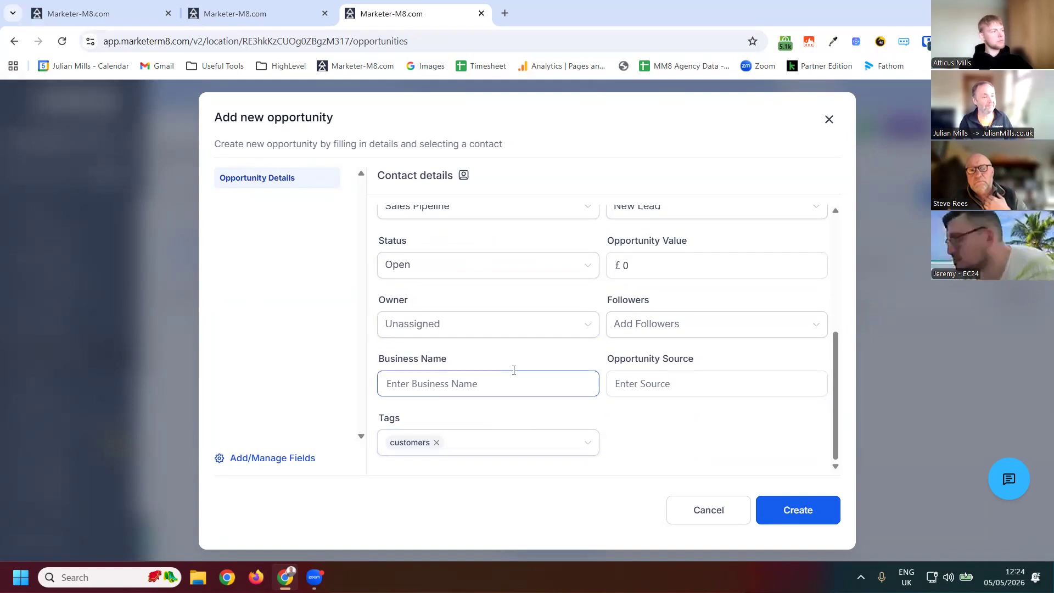
pyautogui.click(514, 370)
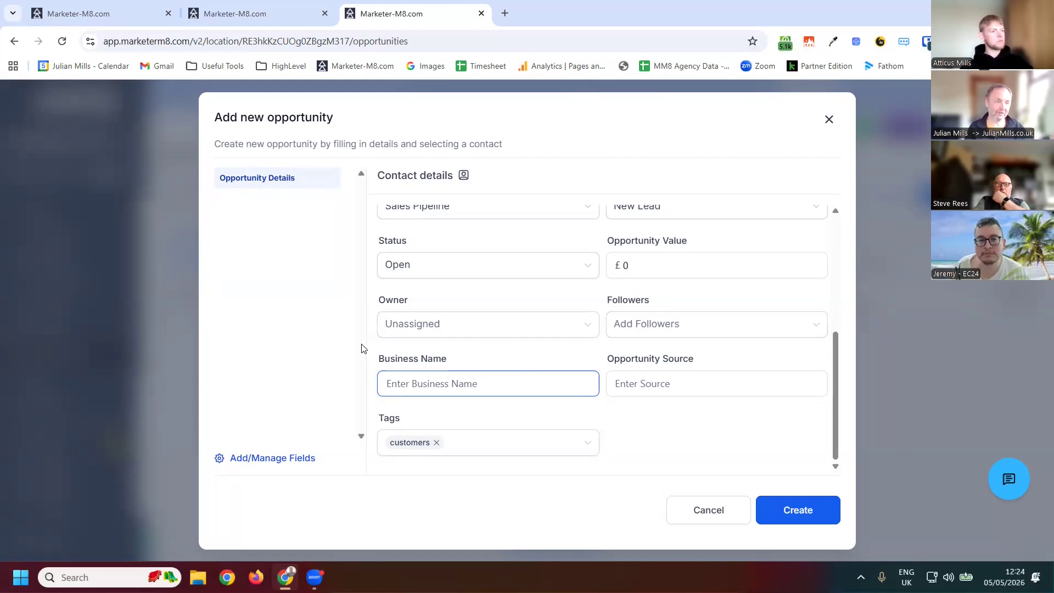
# - Start a new custom field from the opportunity form and assign it to the Opportunity object
pyautogui.click(265, 459)
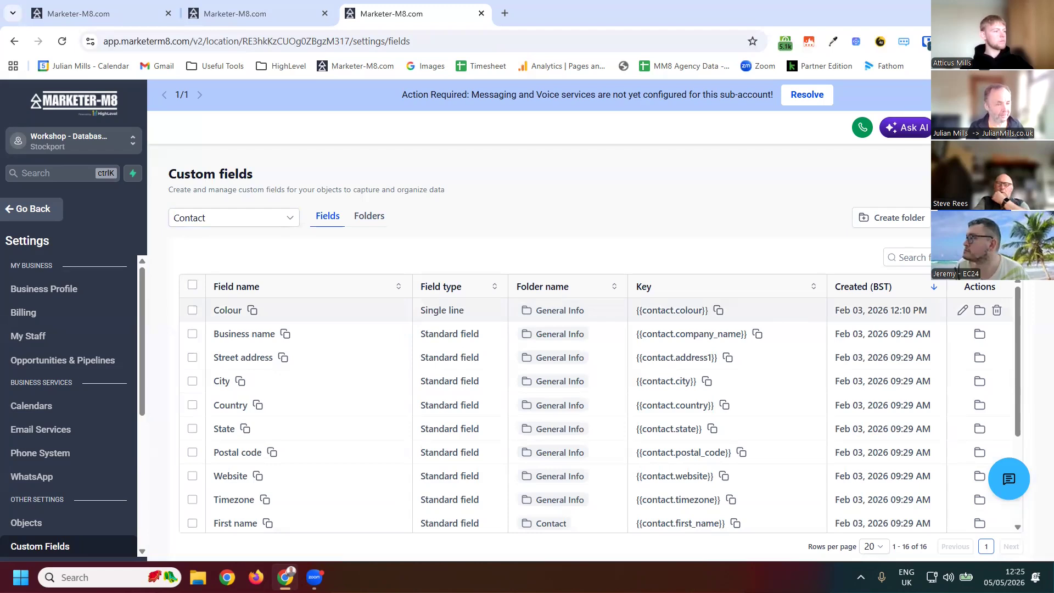
pyautogui.click(978, 218)
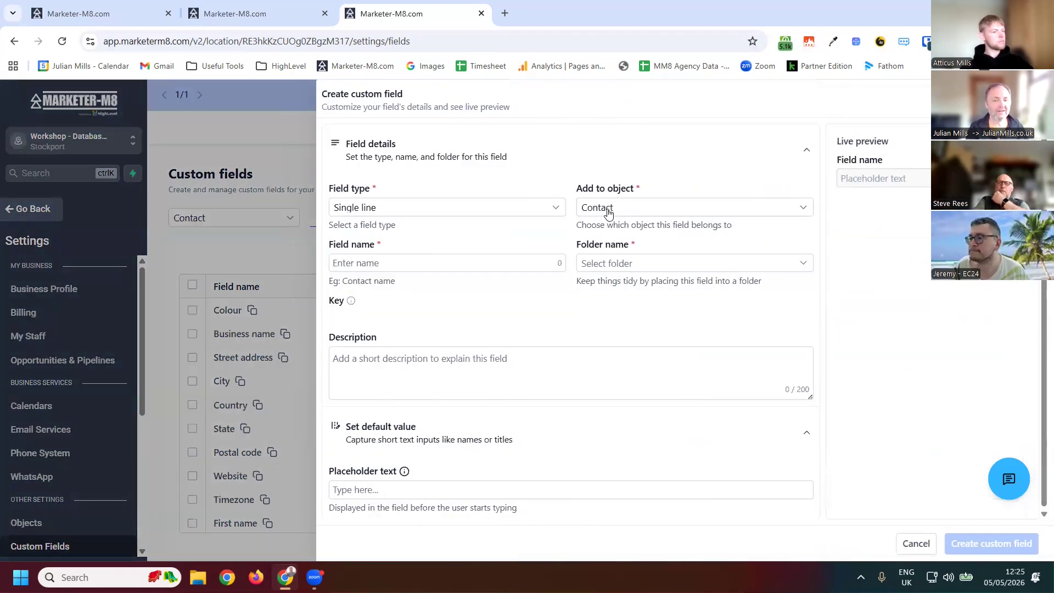
pyautogui.click(616, 213)
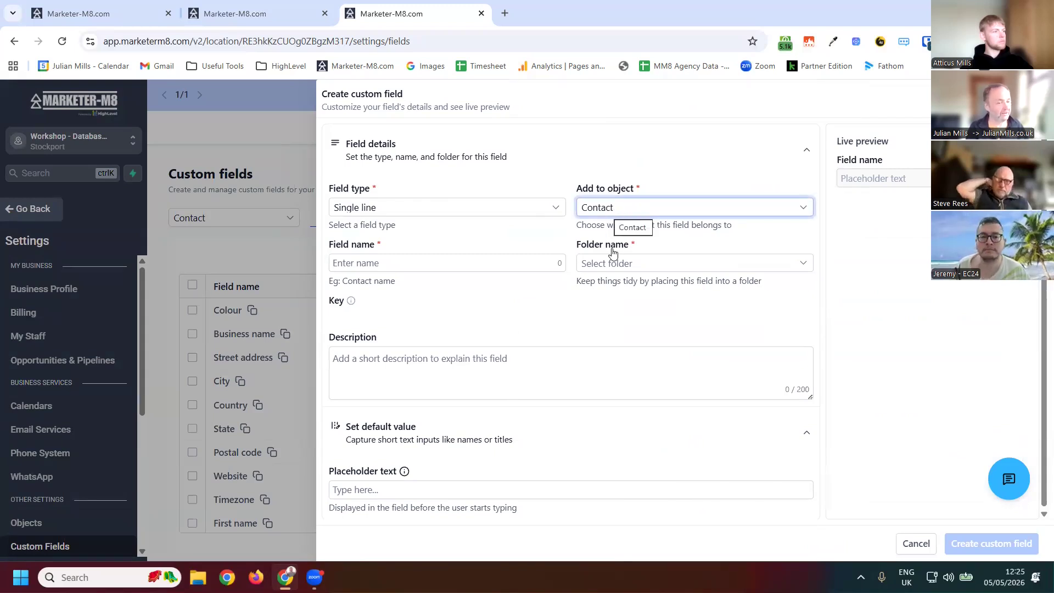
pyautogui.press('Down')
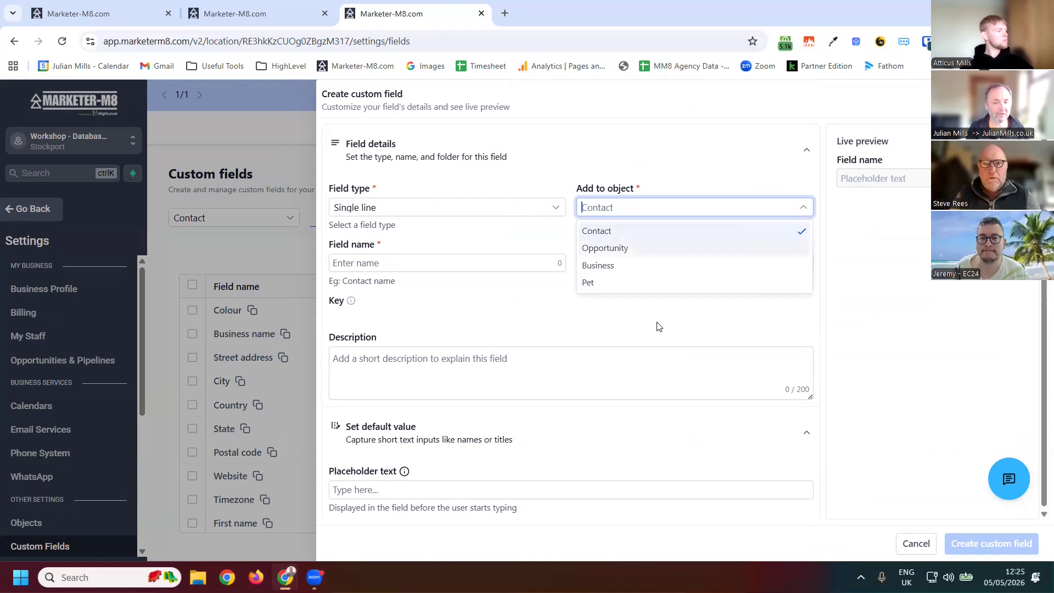
pyautogui.press('Return')
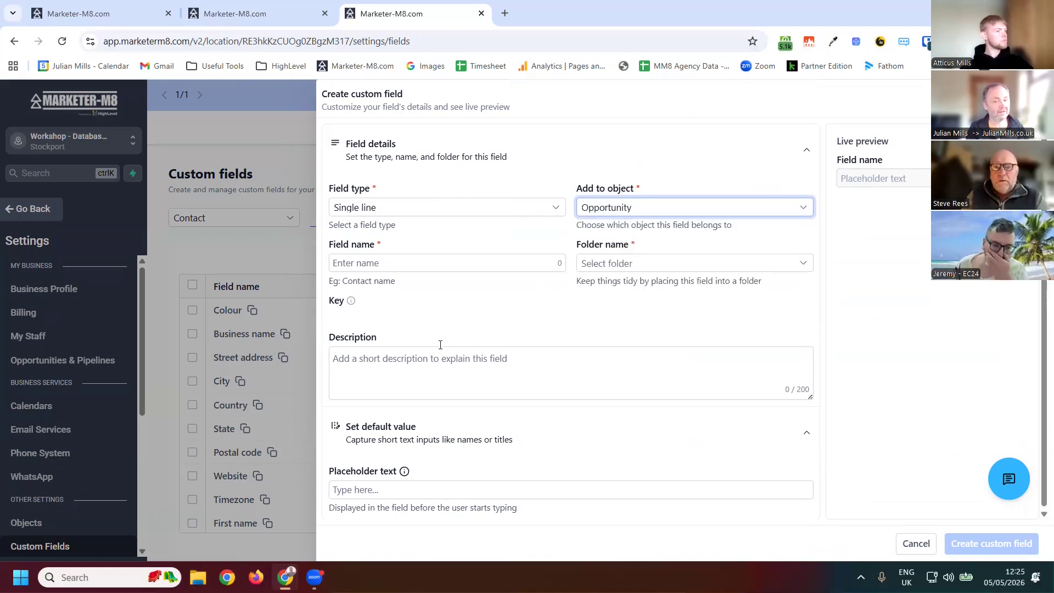
# - Name the single-line field Job Number, place it in the Opportunity Details folder, and create it
pyautogui.click(388, 263)
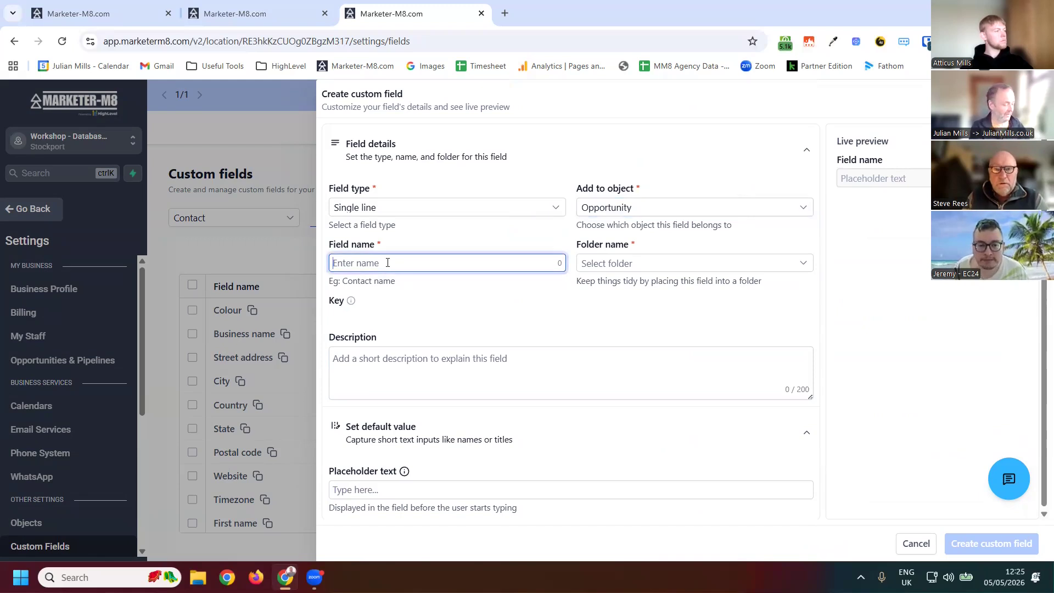
pyautogui.write('Job ')
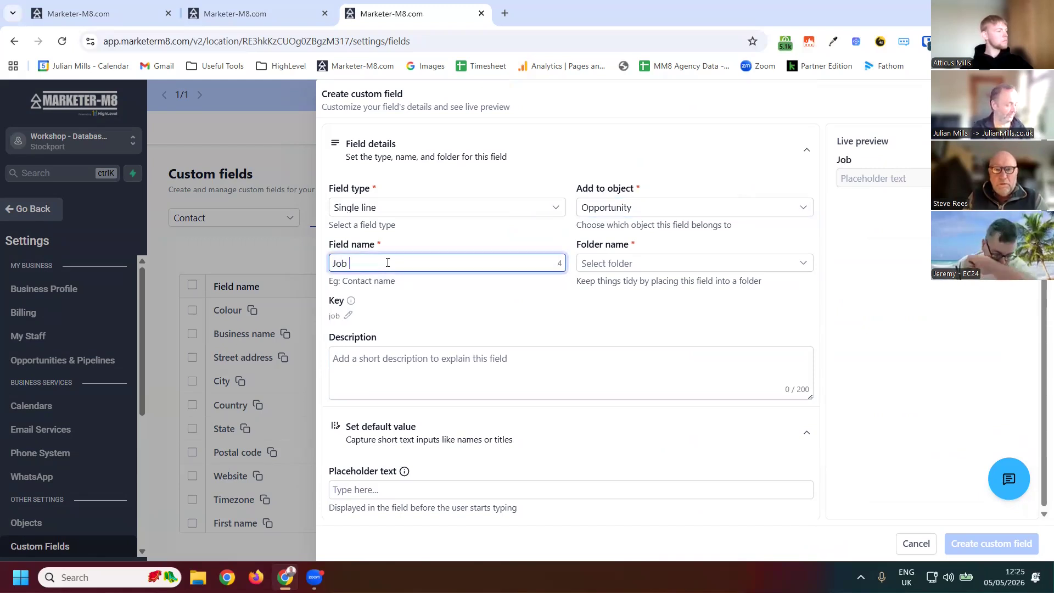
pyautogui.write('Number')
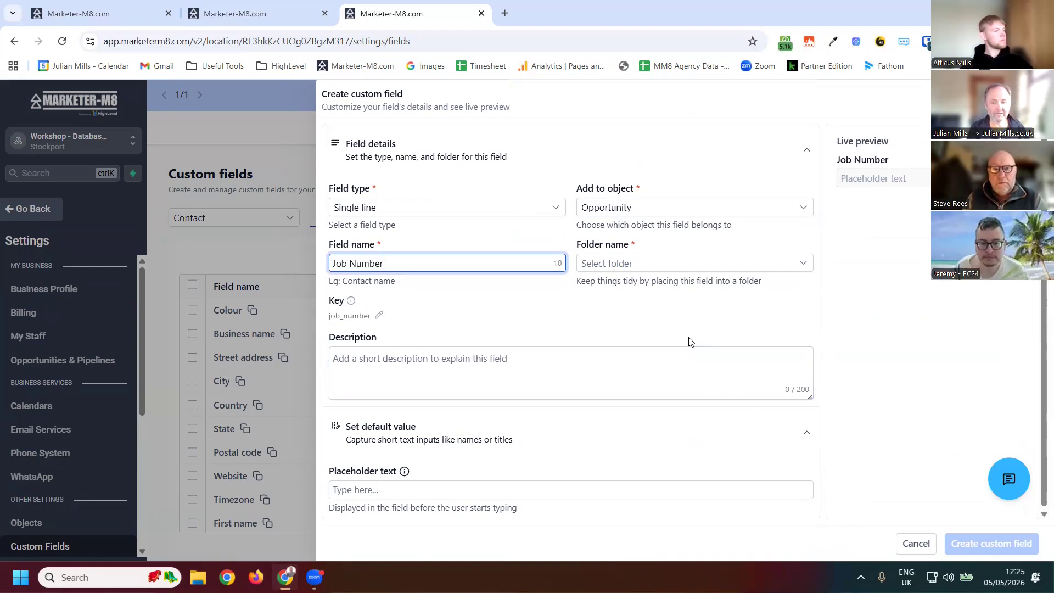
pyautogui.click(689, 354)
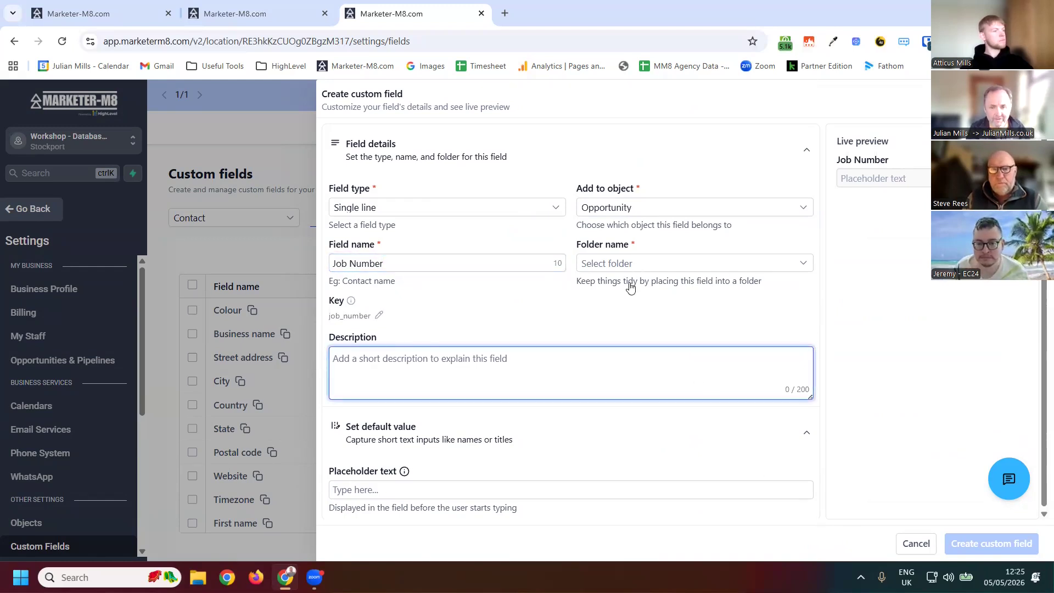
pyautogui.click(644, 263)
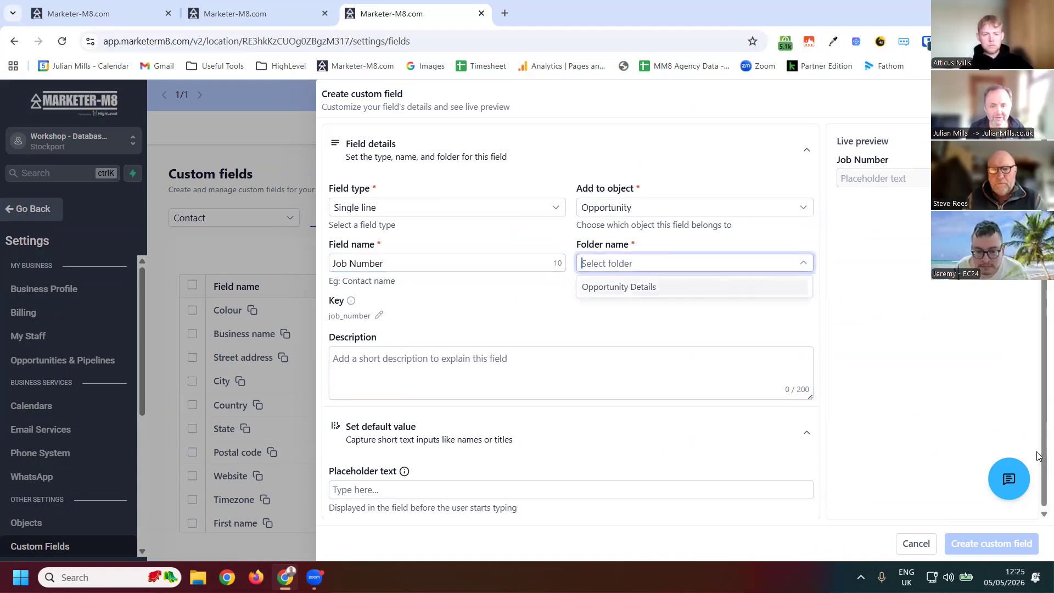
pyautogui.press('Return')
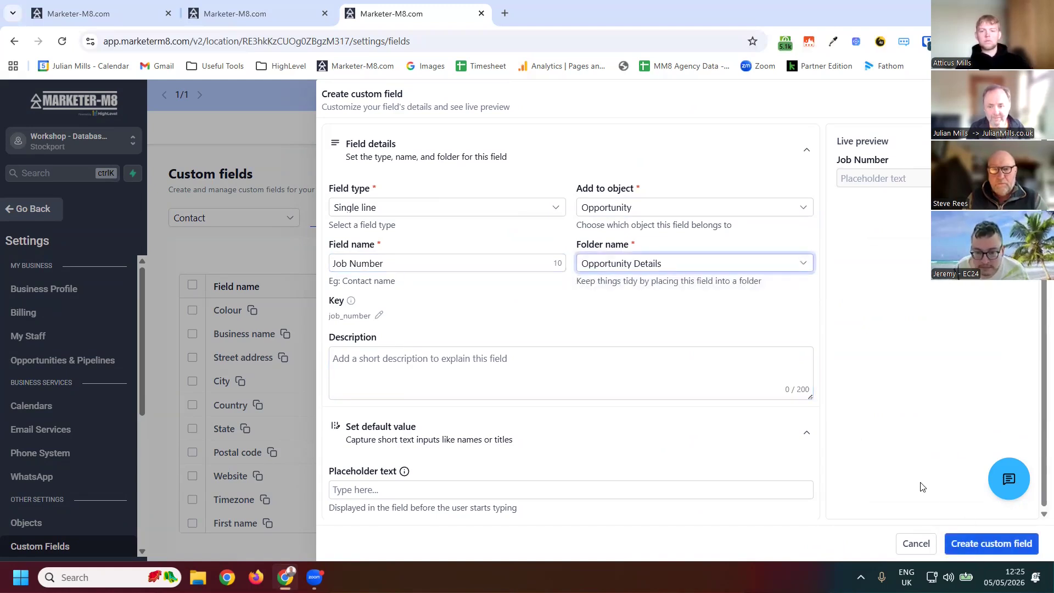
pyautogui.click(973, 541)
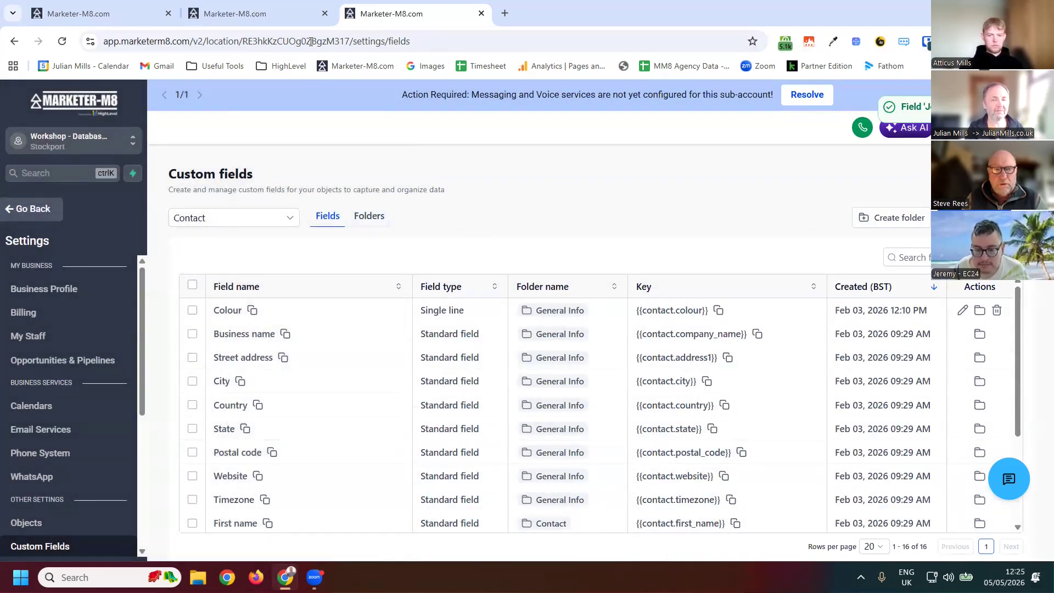
# - Return to the new opportunity form and enter 2345 as its Job Number
pyautogui.click(258, 13)
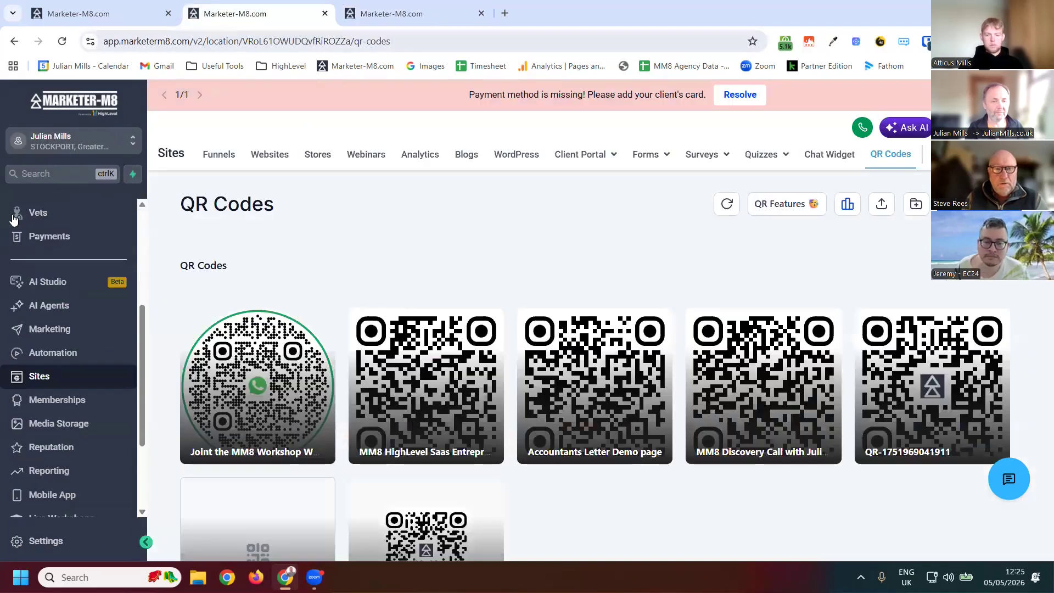
pyautogui.hotkey('ctrl', 'Tab')
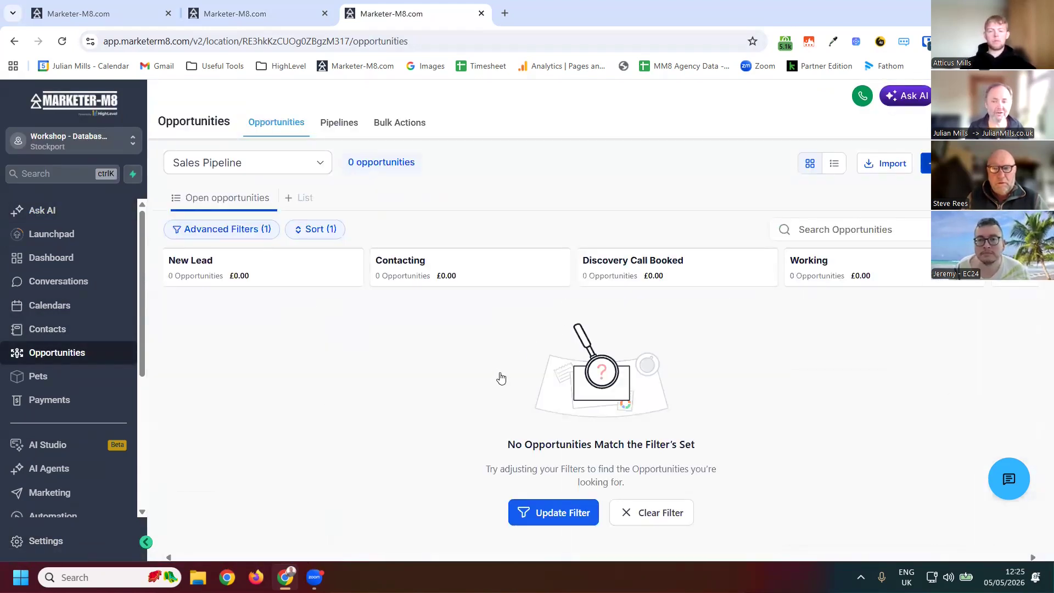
pyautogui.scroll(-5, 640, 405)
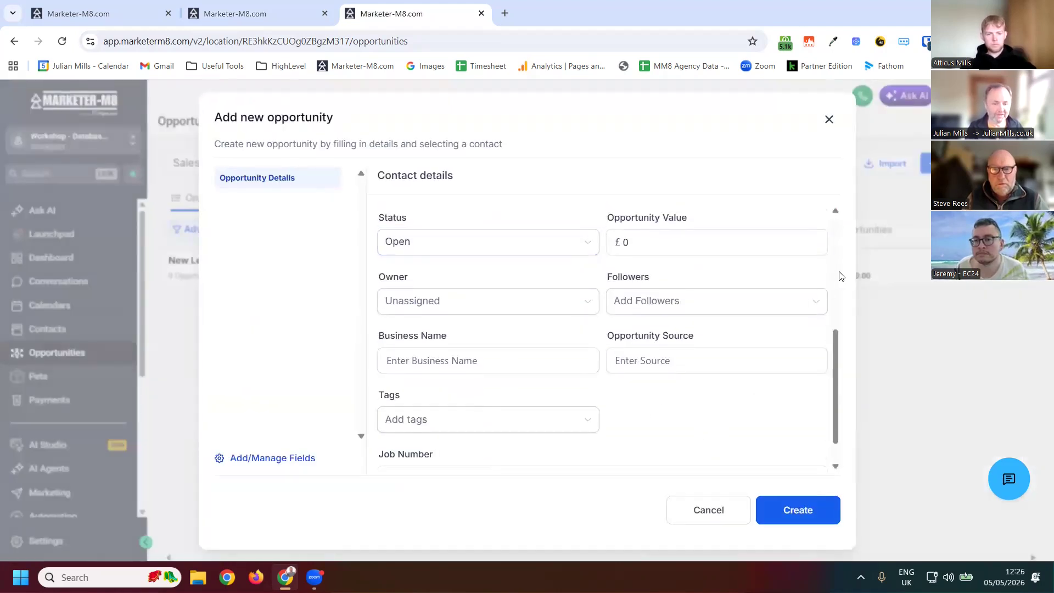
pyautogui.scroll(4, 840, 275)
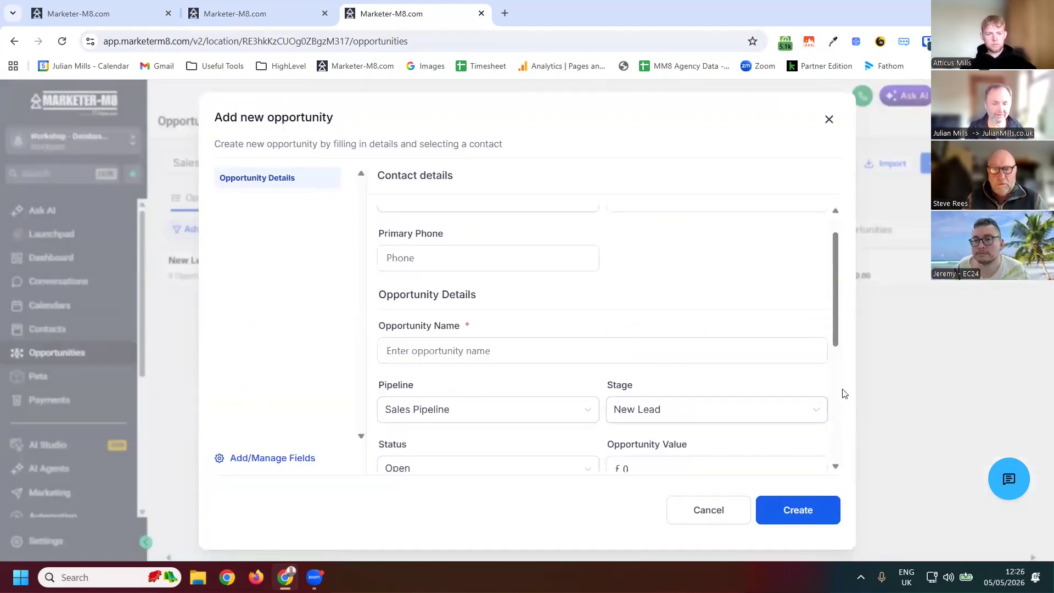
pyautogui.scroll(-5, 551, 438)
pyautogui.click(553, 438)
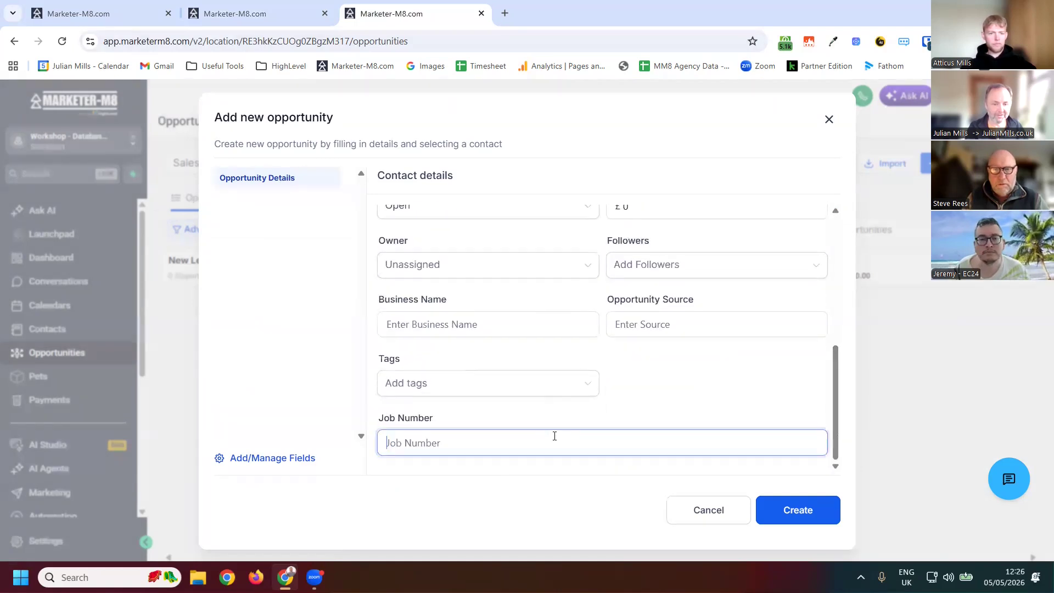
pyautogui.write('2345')
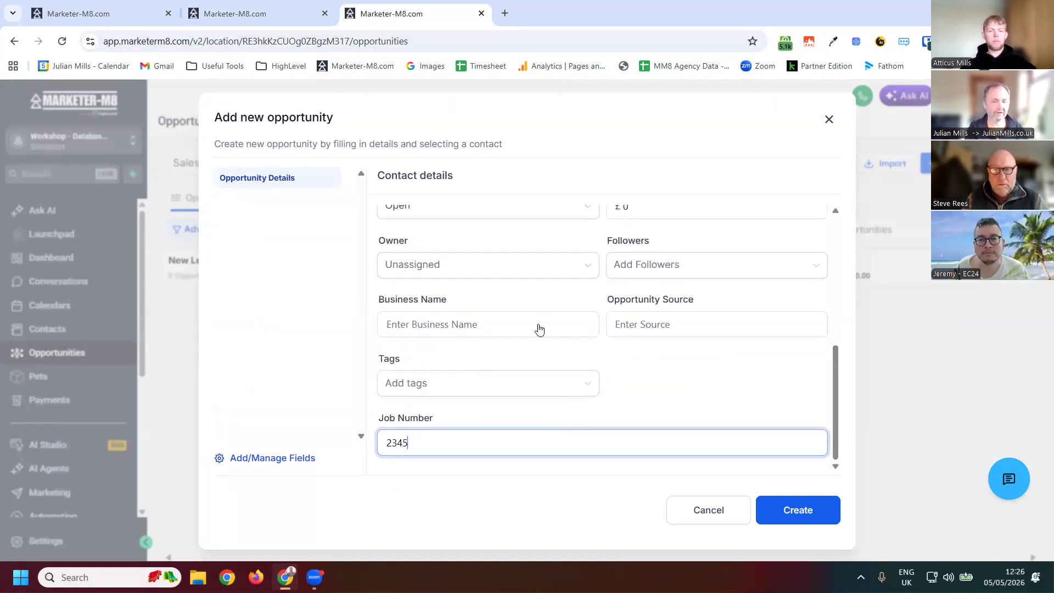
# - Choose a primary contact for the opportunity and create it in the Sales Pipeline
pyautogui.scroll(5, 660, 287)
pyautogui.click(660, 287)
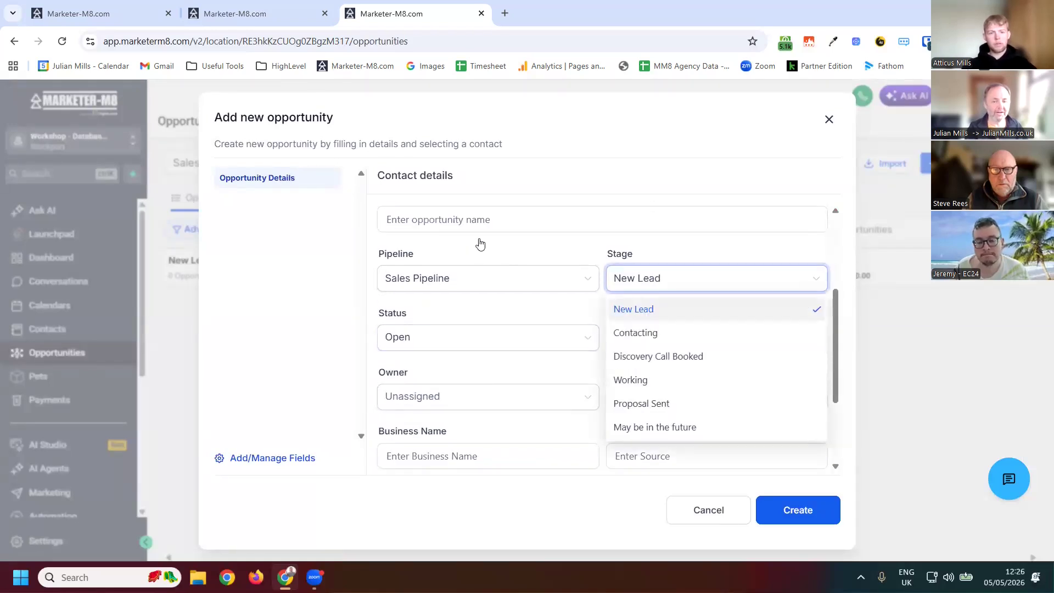
pyautogui.scroll(3, 476, 244)
pyautogui.press('Down')
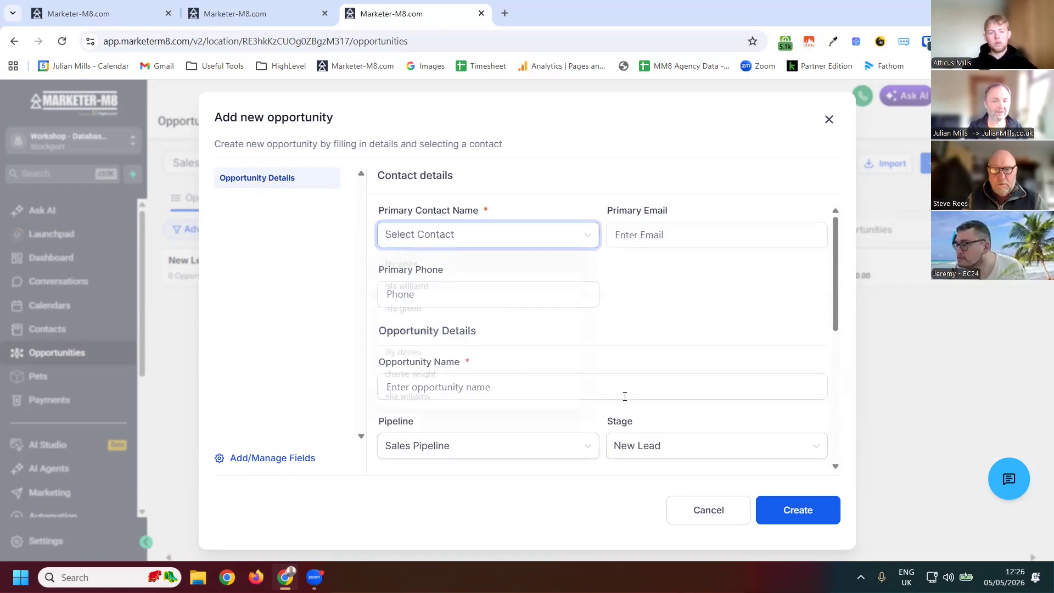
pyautogui.press('Down')
pyautogui.press('Return')
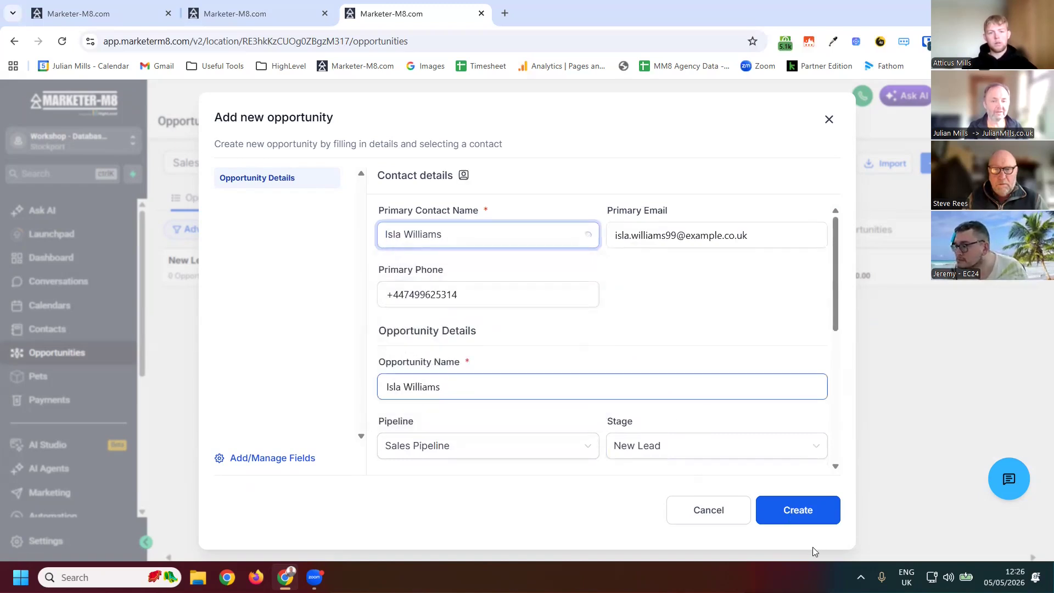
pyautogui.press('Return')
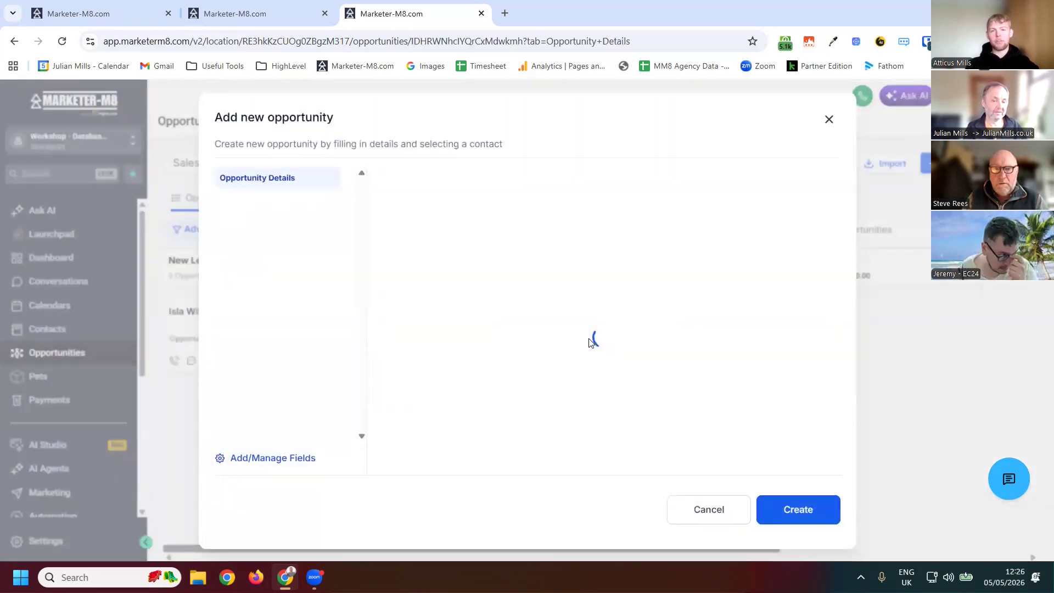
# - Review the created opportunity's details, including its Job Number, and close the editor
pyautogui.scroll(-1, 434, 442)
pyautogui.scroll(1, 435, 439)
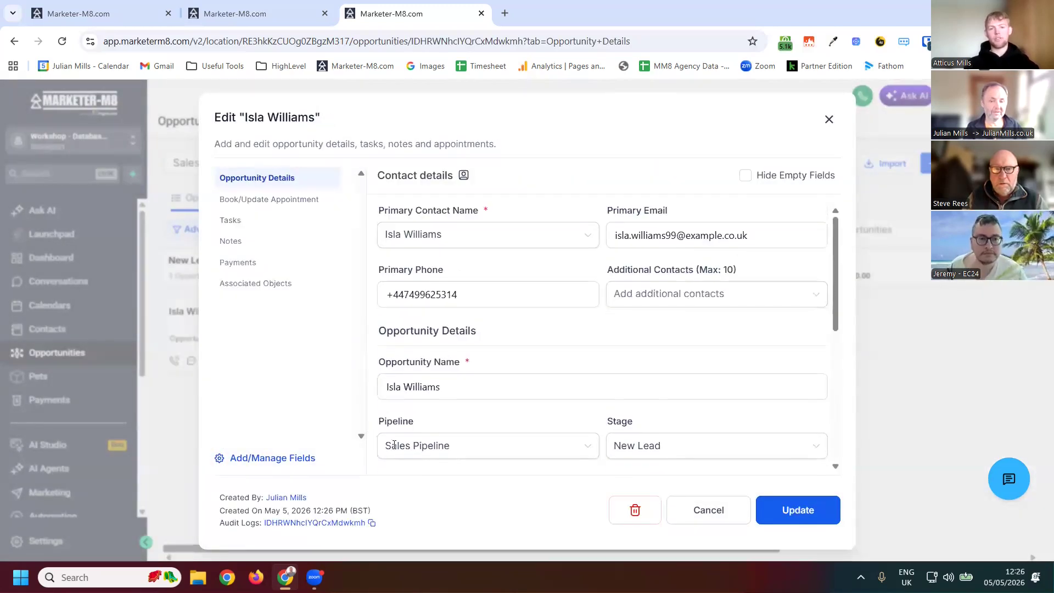
pyautogui.scroll(-6, 437, 422)
pyautogui.click(394, 422)
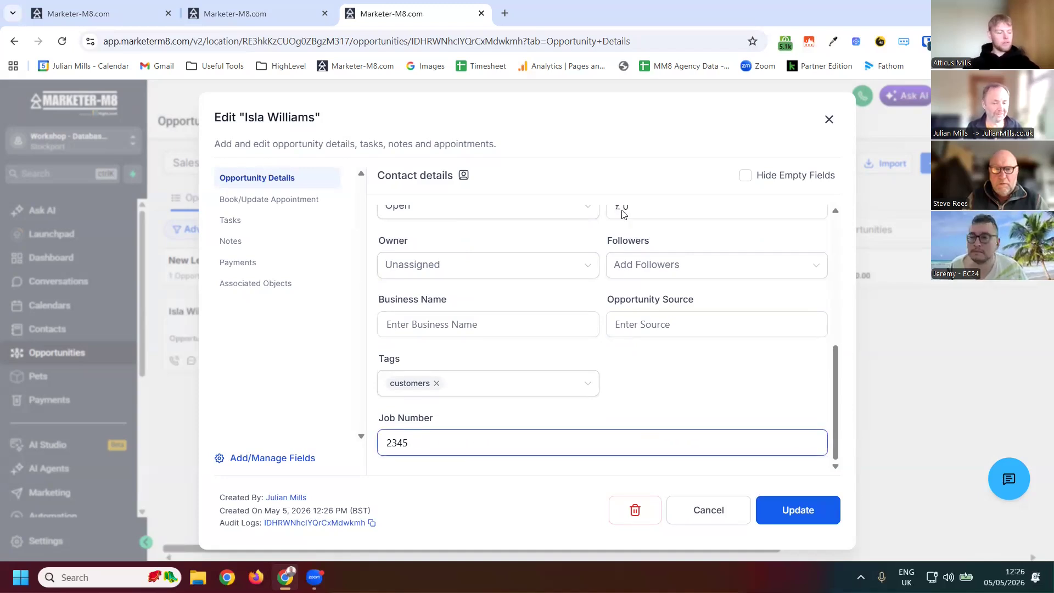
pyautogui.click(830, 121)
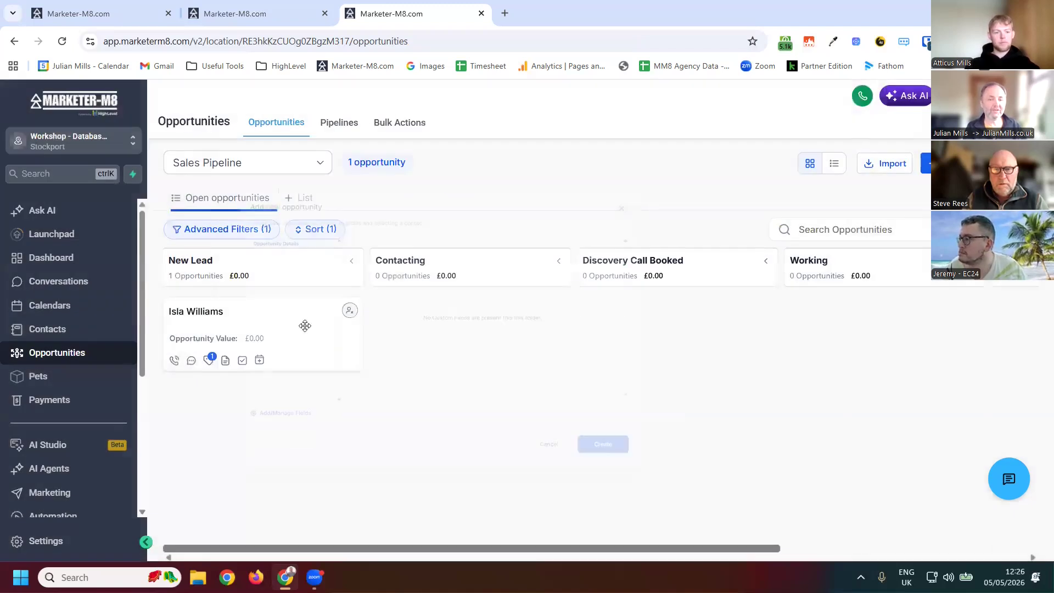
# - Drag the opportunity card between pipeline stages, leaving it in Discovery Call Booked
pyautogui.moveTo(299, 329); pyautogui.dragTo(502, 321)
pyautogui.moveTo(618, 321); pyautogui.dragTo(650, 378)
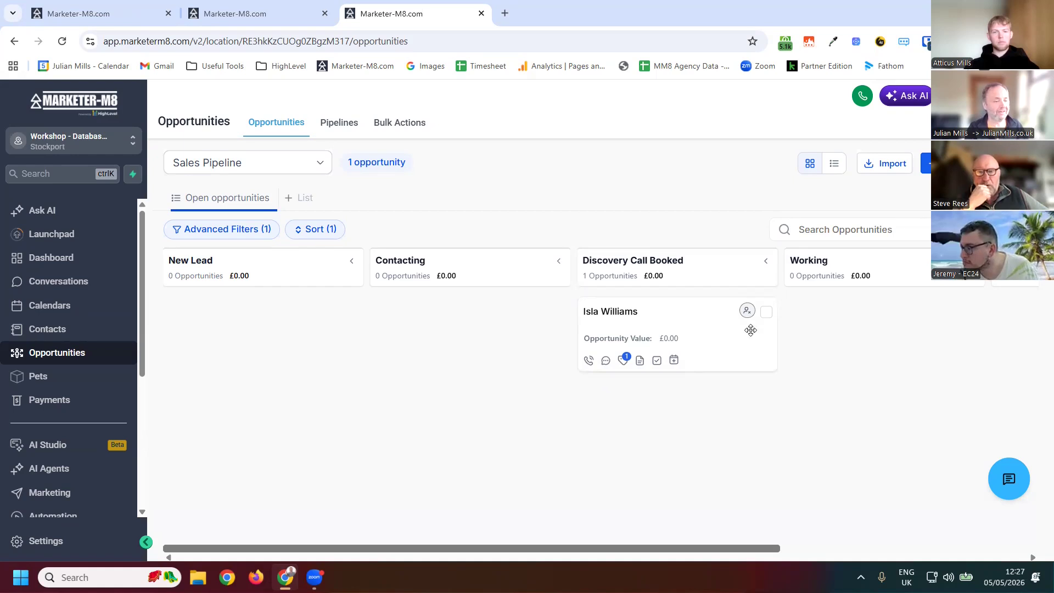
pyautogui.moveTo(746, 322); pyautogui.dragTo(814, 322)
pyautogui.moveTo(588, 439); pyautogui.dragTo(729, 404)
pyautogui.moveTo(682, 373); pyautogui.dragTo(464, 328)
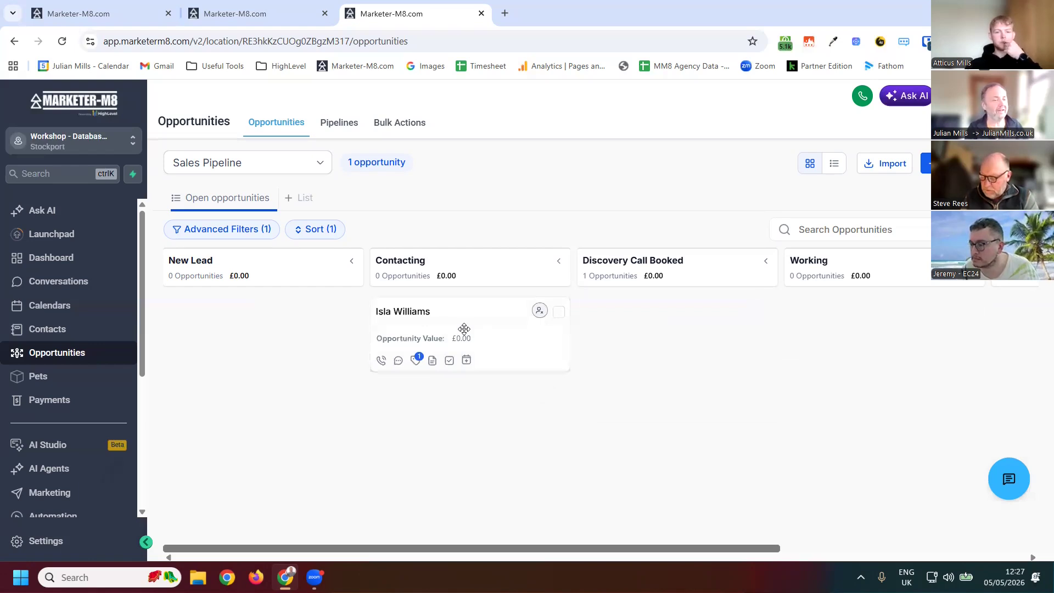
pyautogui.moveTo(436, 357); pyautogui.dragTo(624, 350)
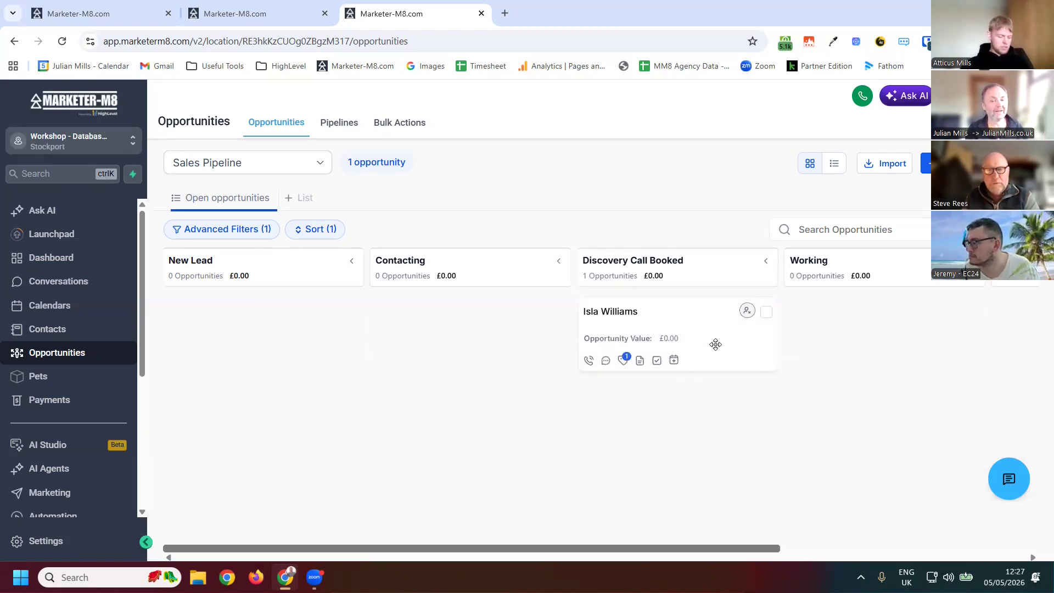
# - Mark the opportunity as Won and set the advanced status filter to Won to display it
pyautogui.moveTo(841, 439); pyautogui.dragTo(931, 548)
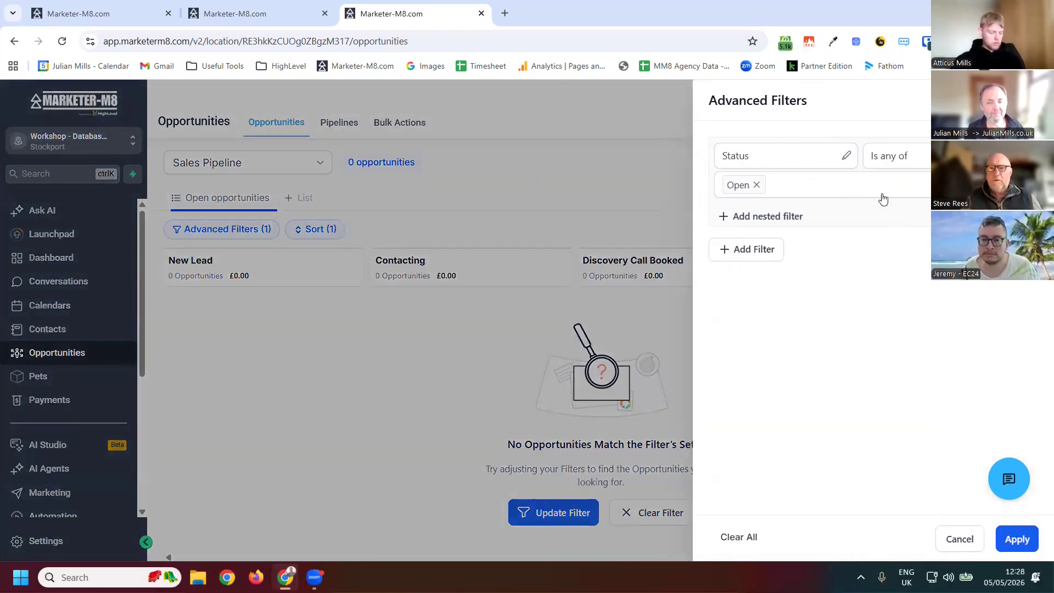
pyautogui.click(775, 195)
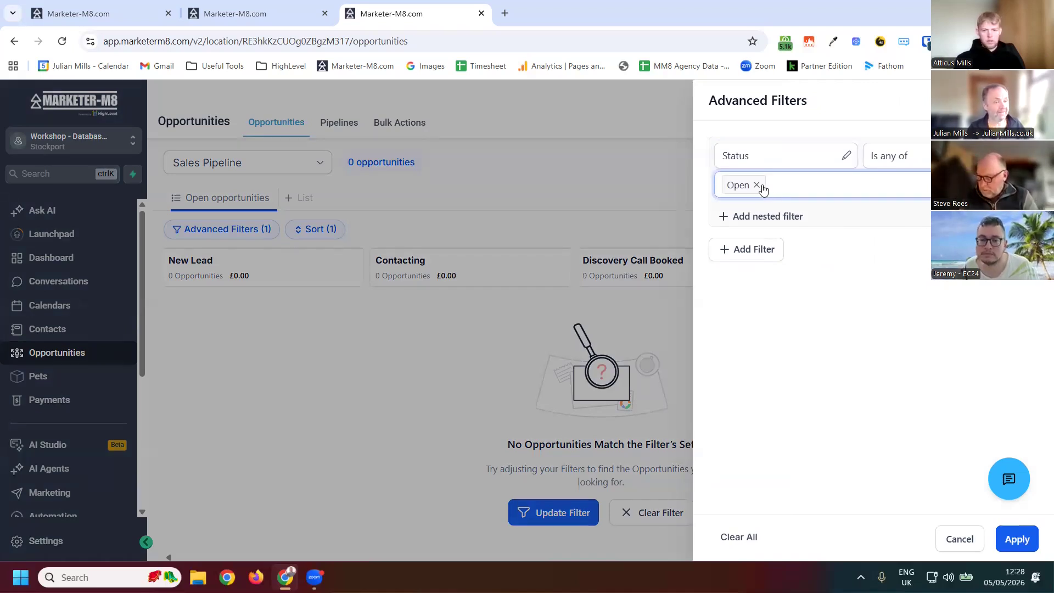
pyautogui.click(757, 186)
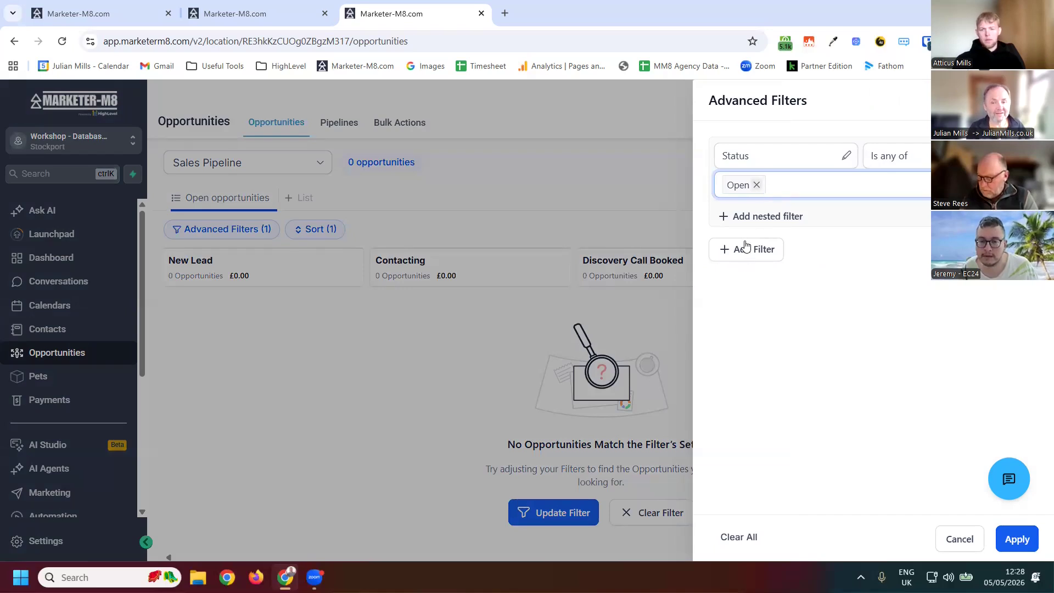
pyautogui.click(760, 237)
pyautogui.click(746, 361)
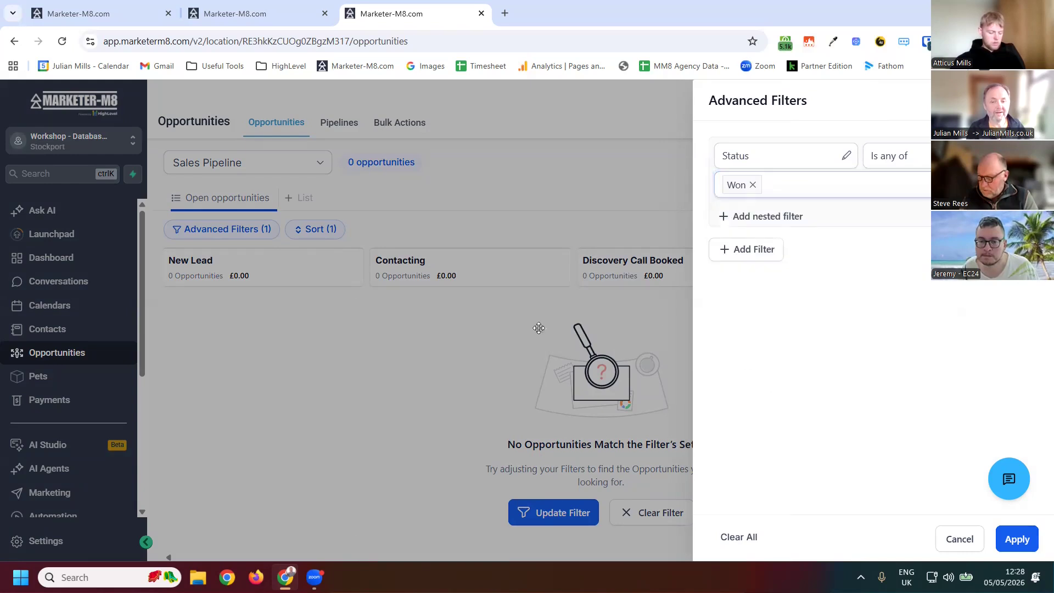
pyautogui.click(538, 329)
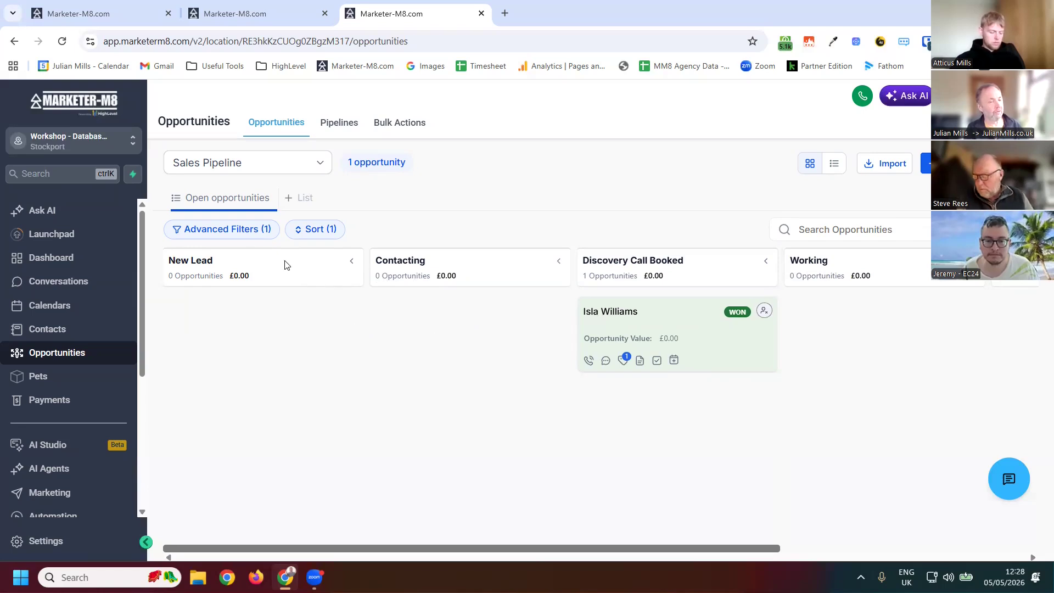
# - Change the advanced status filter from Won to Open and apply it
pyautogui.click(226, 234)
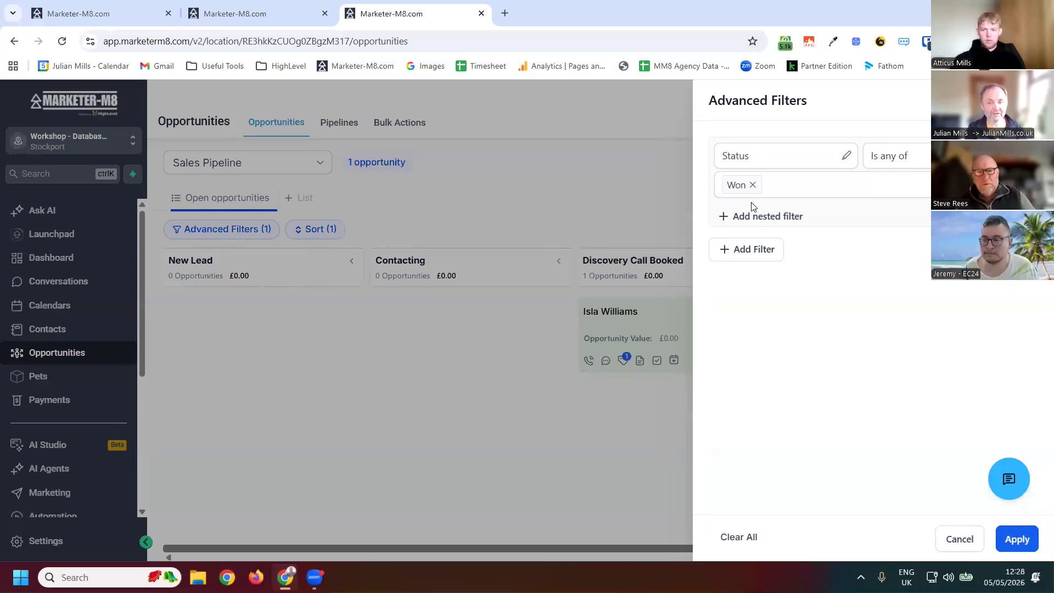
pyautogui.click(752, 185)
pyautogui.click(734, 215)
pyautogui.click(776, 536)
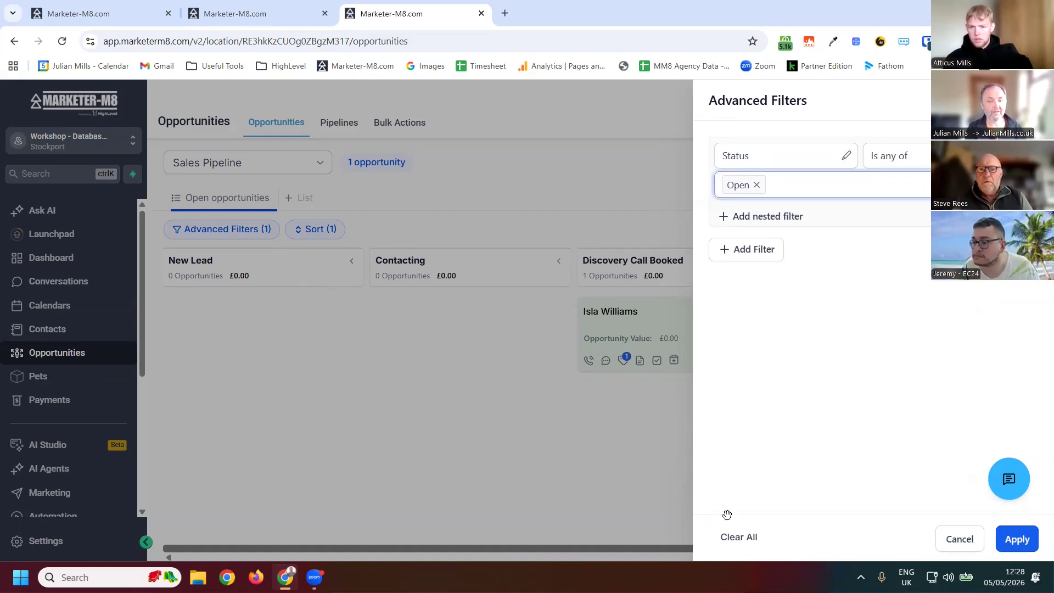
pyautogui.click(696, 504)
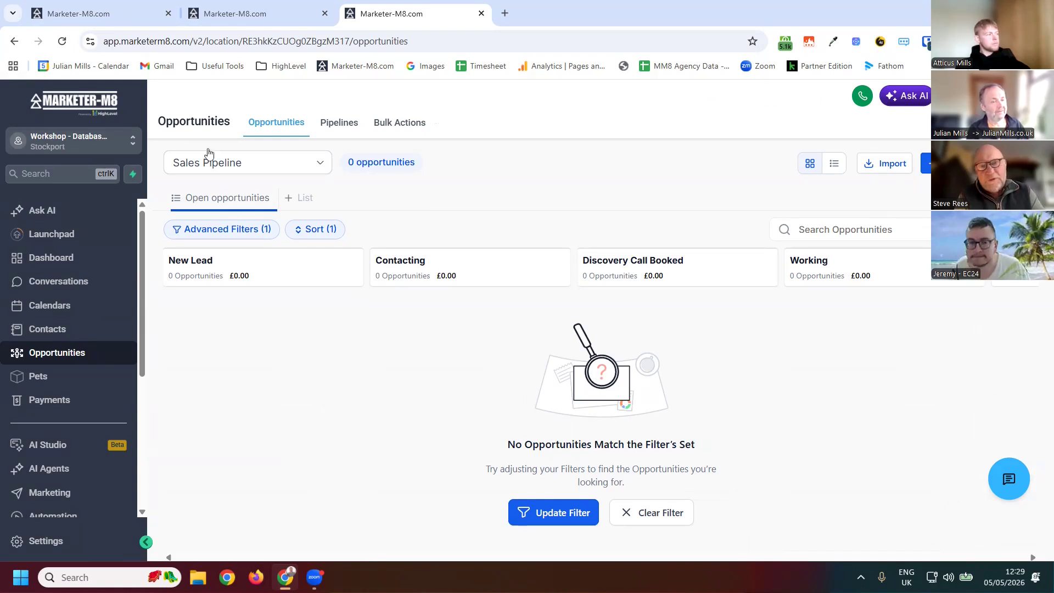
# - Set the advanced status filter back to Won so the opportunity card shows again
pyautogui.click(237, 230)
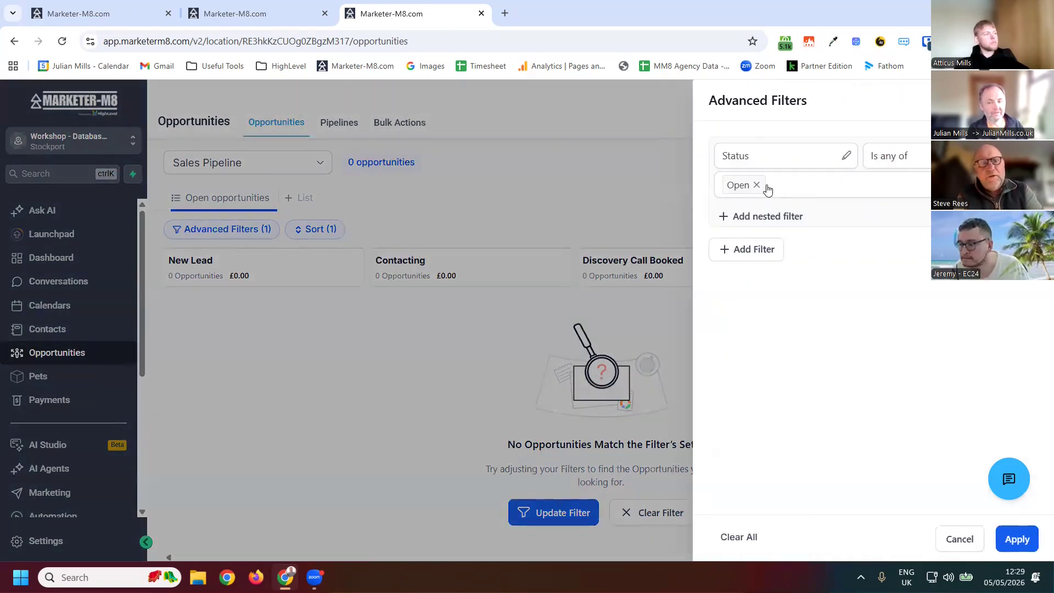
pyautogui.click(756, 185)
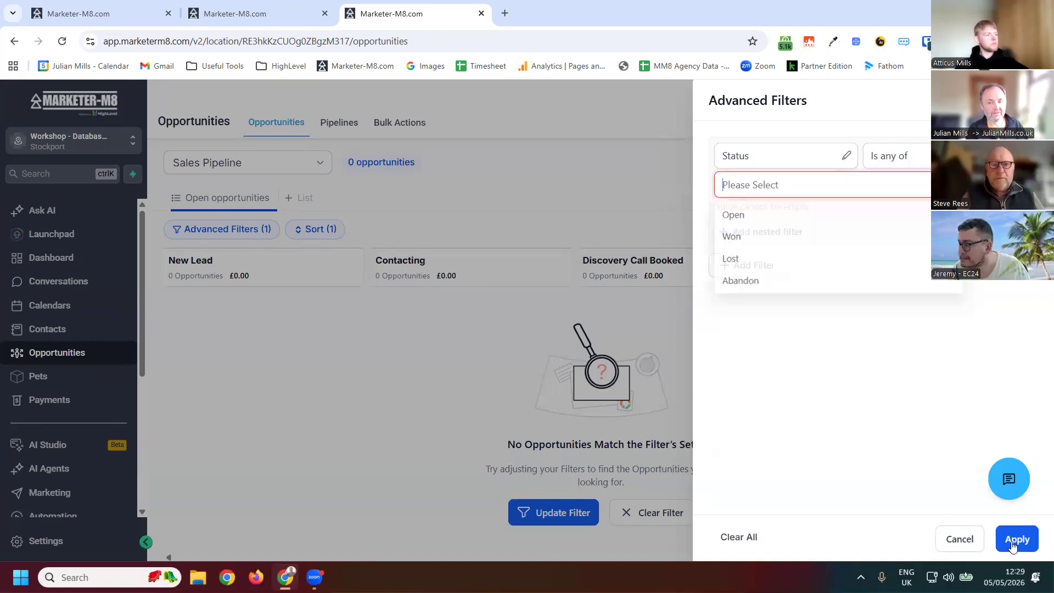
pyautogui.click(732, 237)
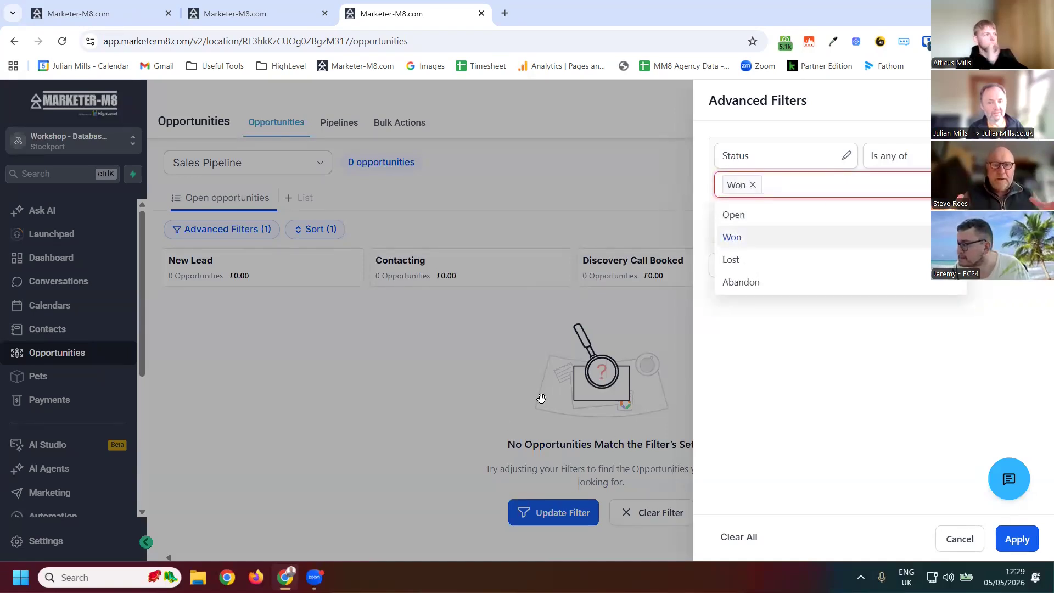
pyautogui.click(524, 446)
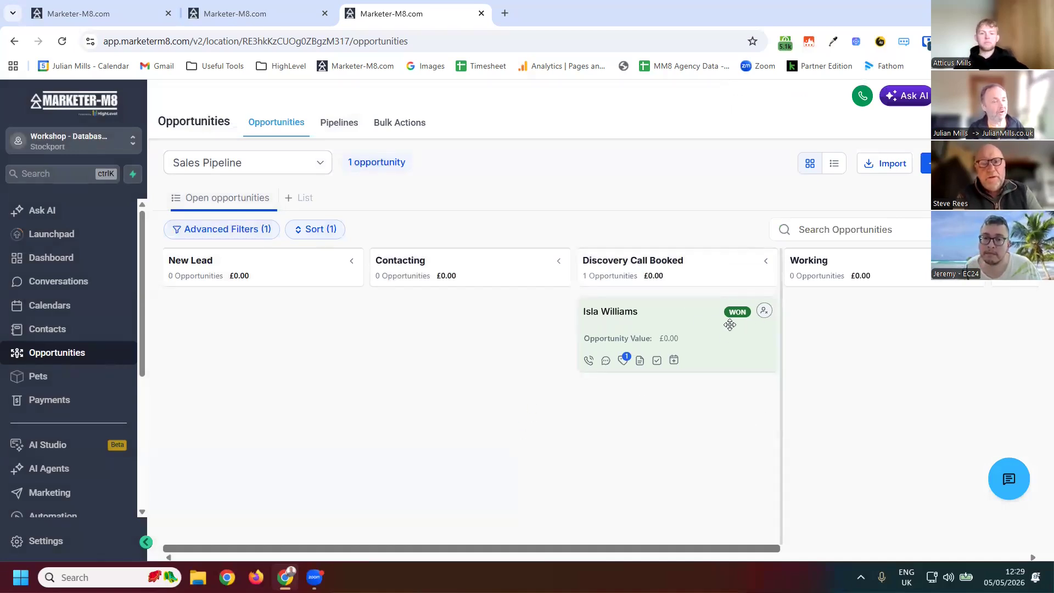
# - Open the won opportunity, review its details and owner options, and close the editor without changes
pyautogui.moveTo(730, 324)
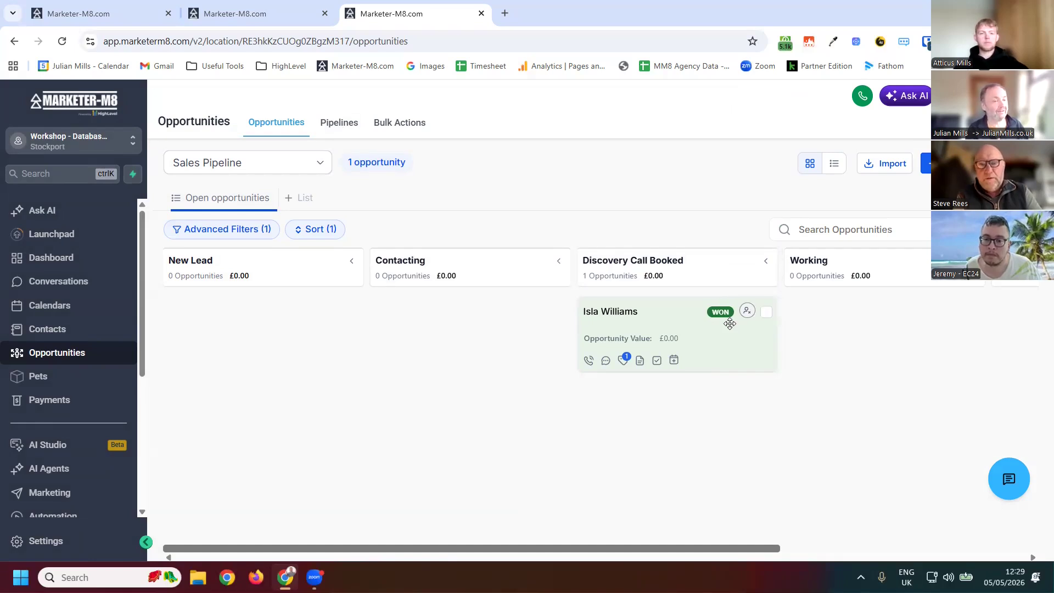
pyautogui.click(701, 336)
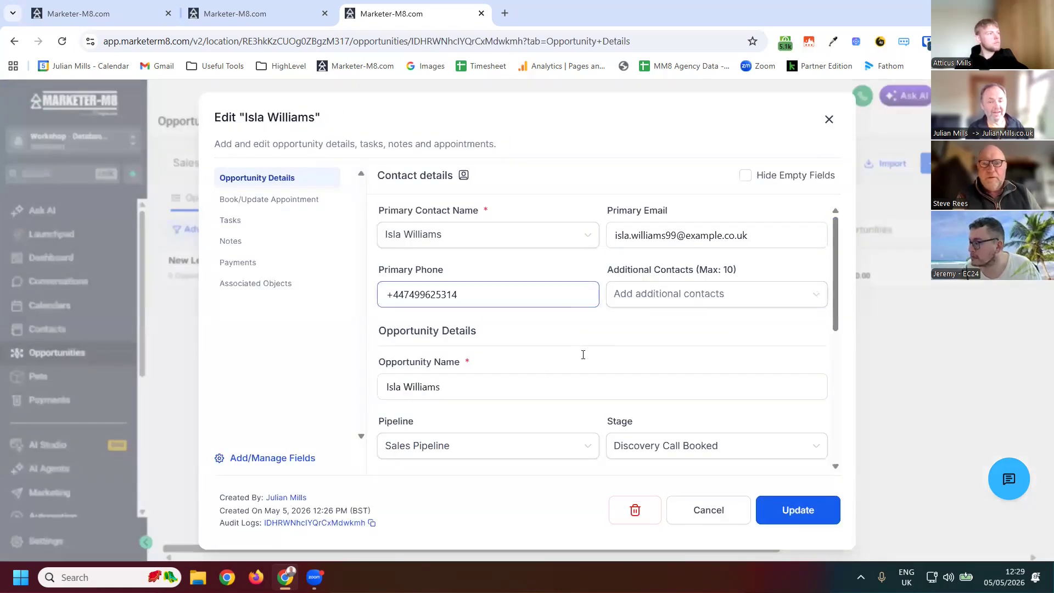
pyautogui.scroll(-2, 656, 394)
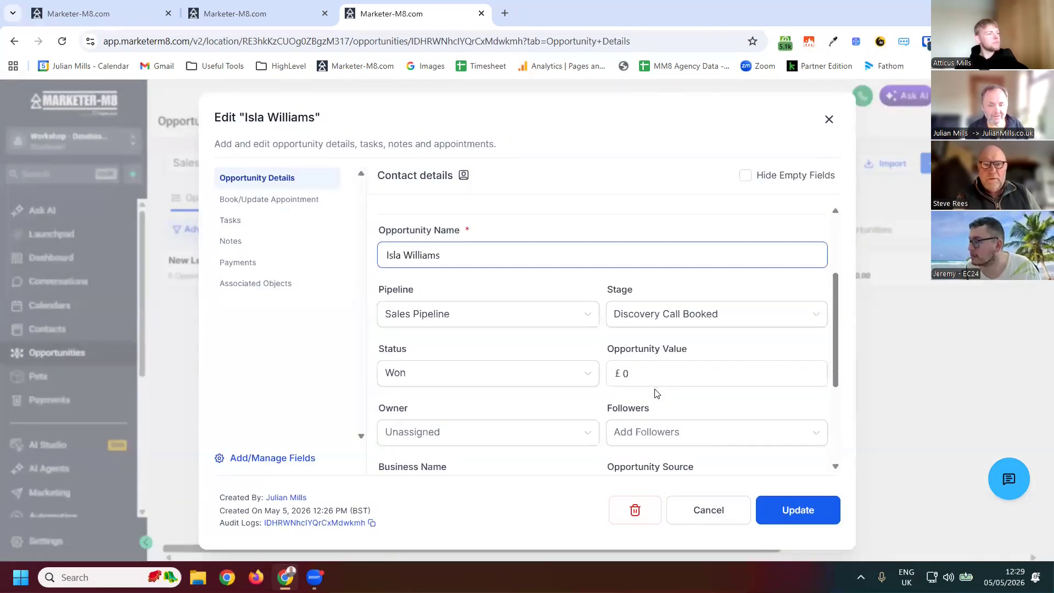
pyautogui.scroll(-2, 489, 305)
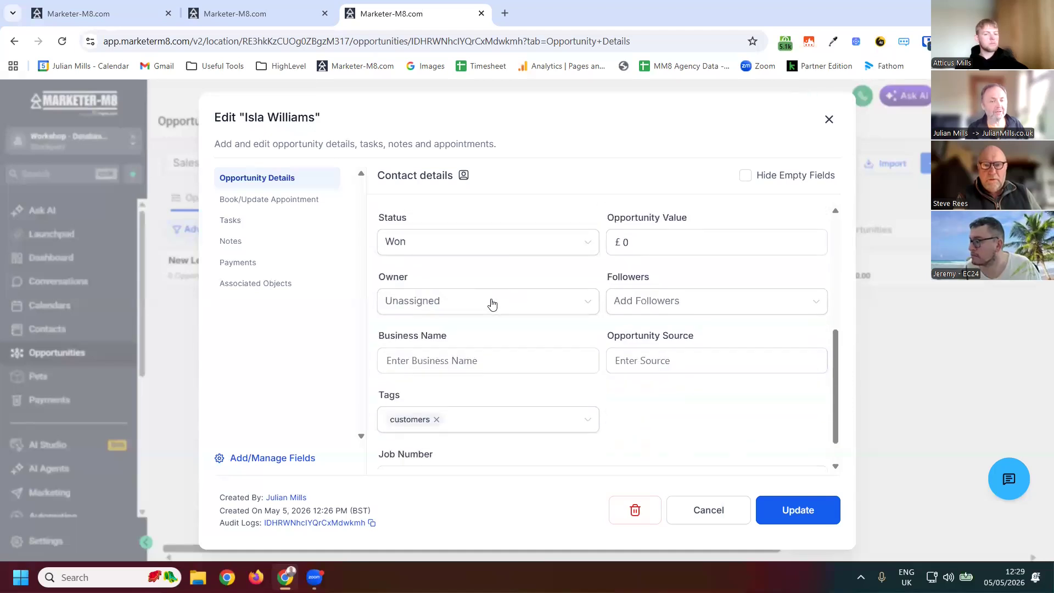
pyautogui.click(491, 303)
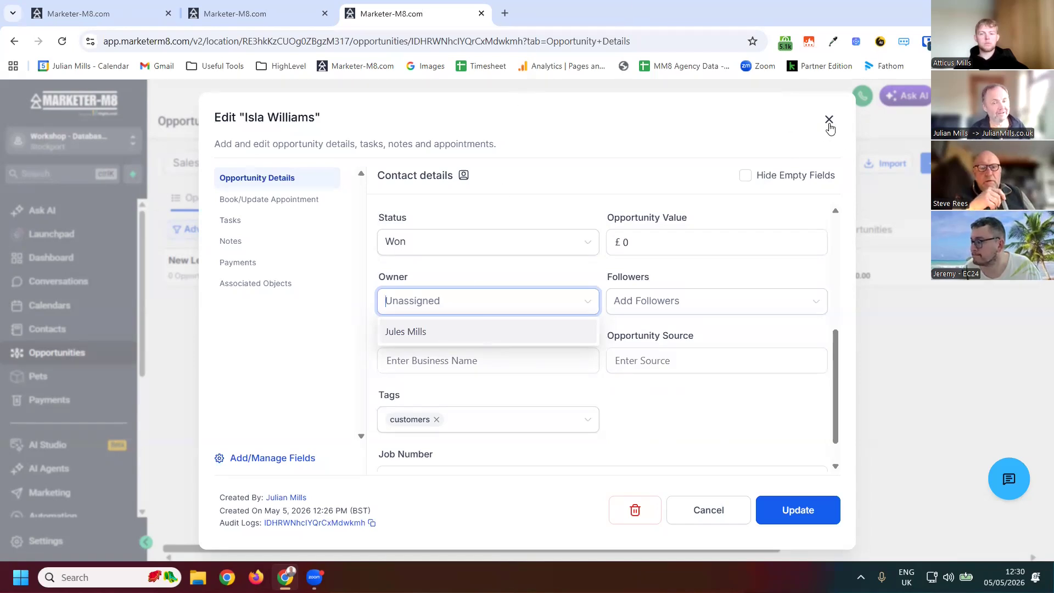
pyautogui.click(190, 371)
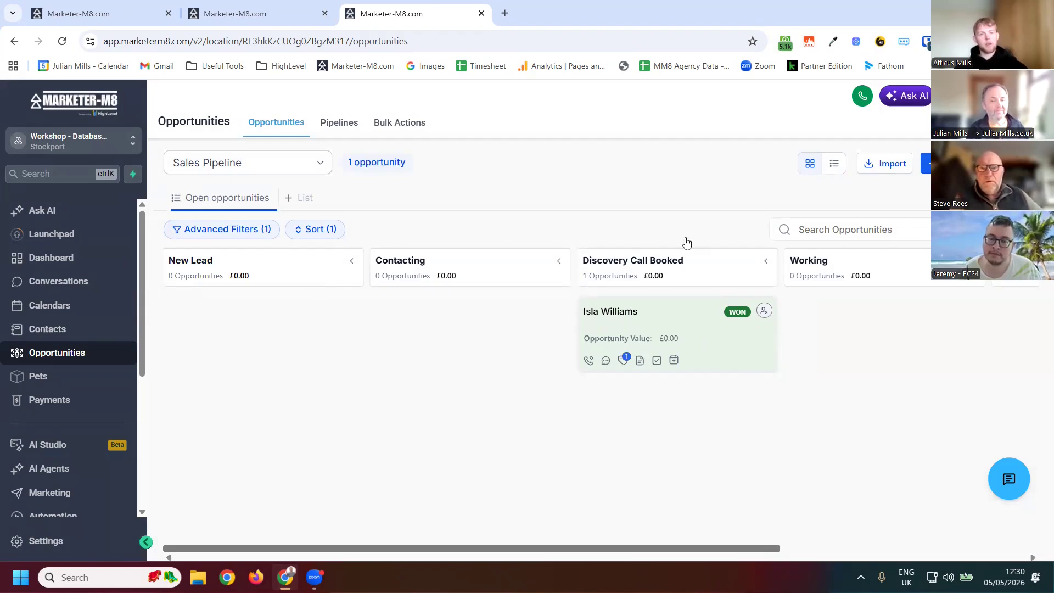
# - Reopen the opportunity, change its status to Open, and save the update
pyautogui.click(691, 343)
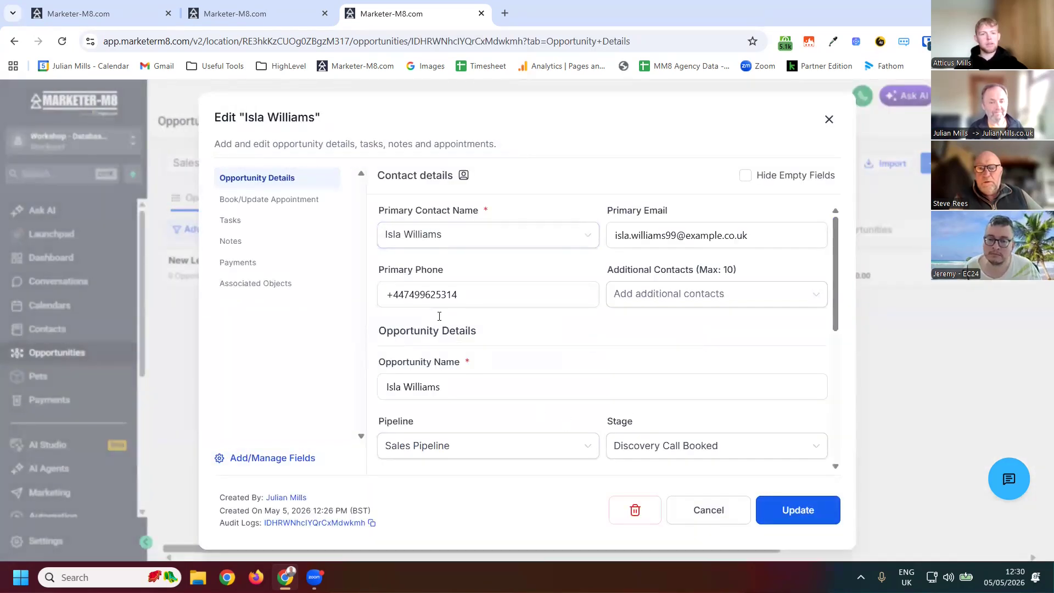
pyautogui.scroll(-5, 718, 323)
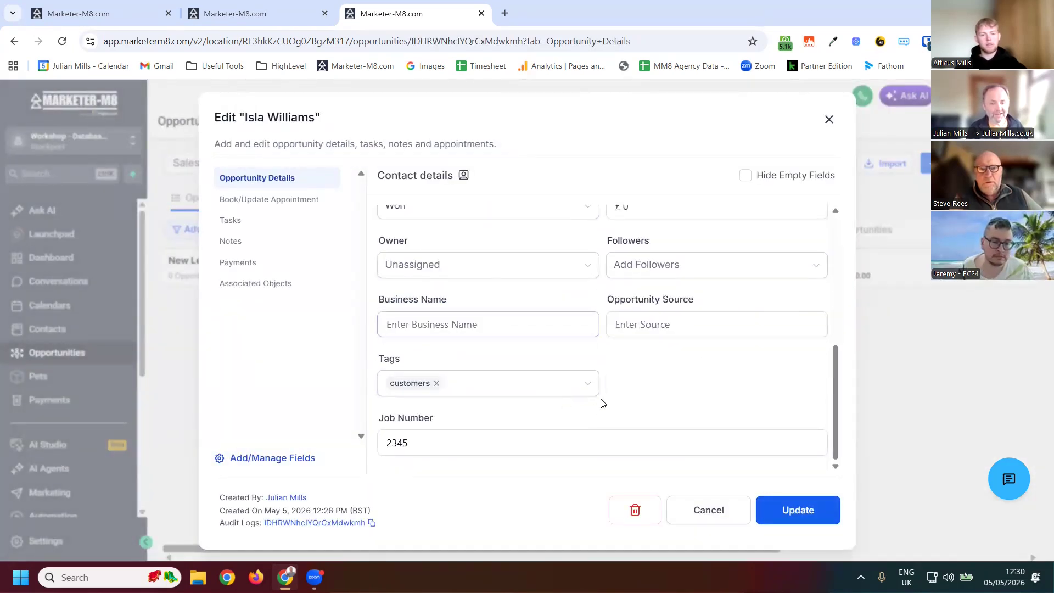
pyautogui.scroll(3, 492, 356)
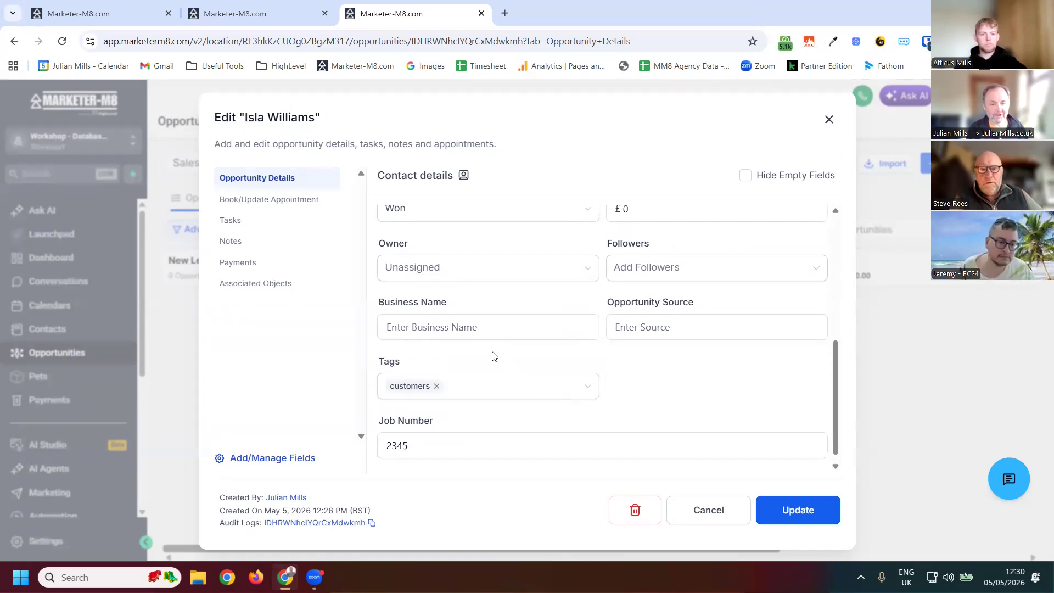
pyautogui.click(430, 339)
pyautogui.click(429, 377)
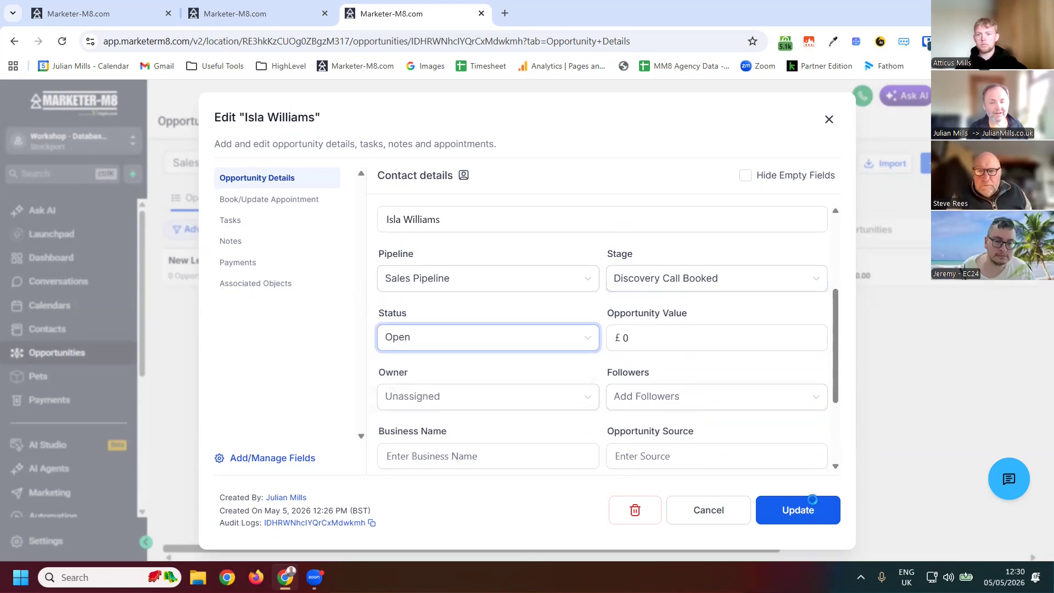
pyautogui.click(832, 509)
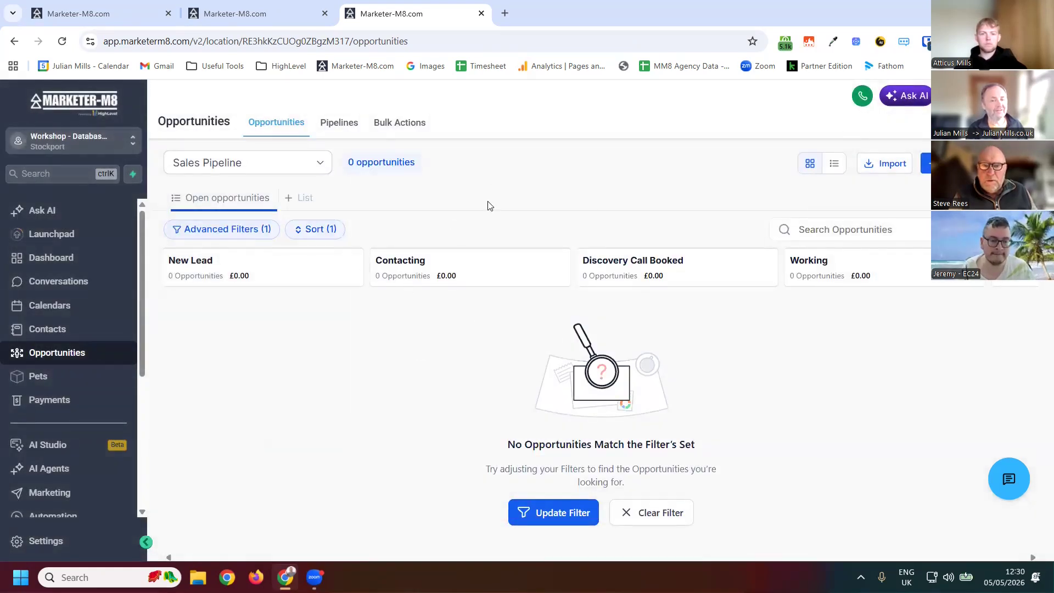
# - Replace the Won status filter with Open in the advanced filters and apply it
pyautogui.click(235, 239)
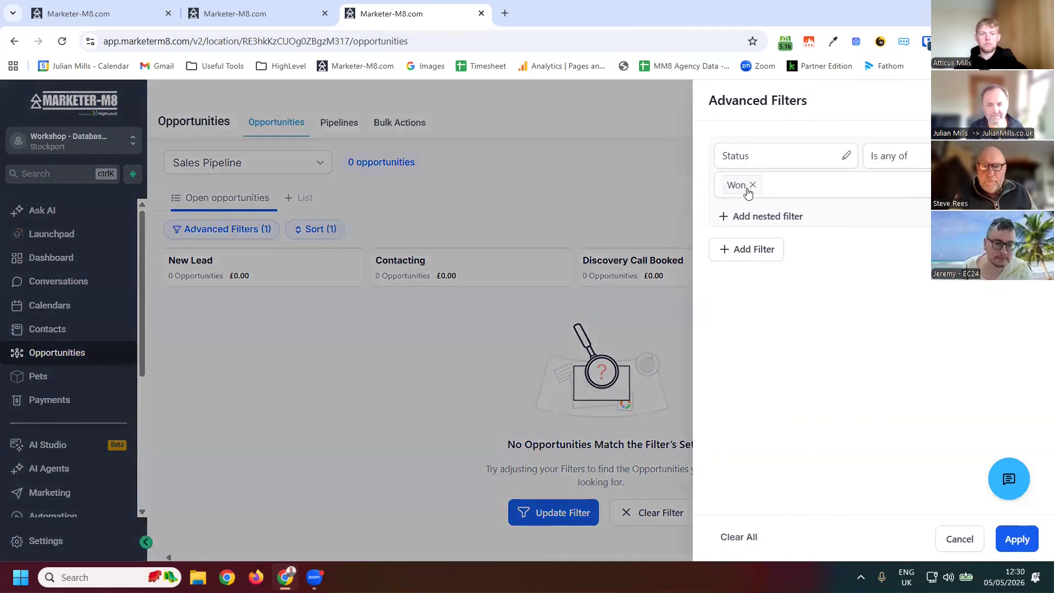
pyautogui.click(751, 184)
pyautogui.click(762, 185)
pyautogui.click(741, 214)
pyautogui.click(645, 327)
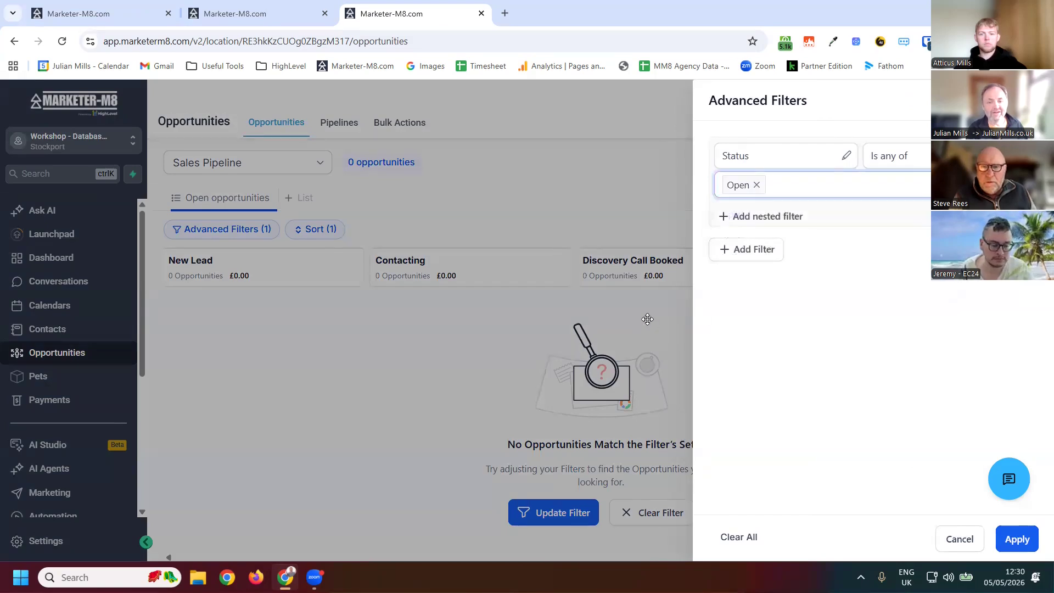
# - Drag the opportunity card from New Lead through Contacting into the Working stage
pyautogui.moveTo(303, 312); pyautogui.dragTo(292, 364)
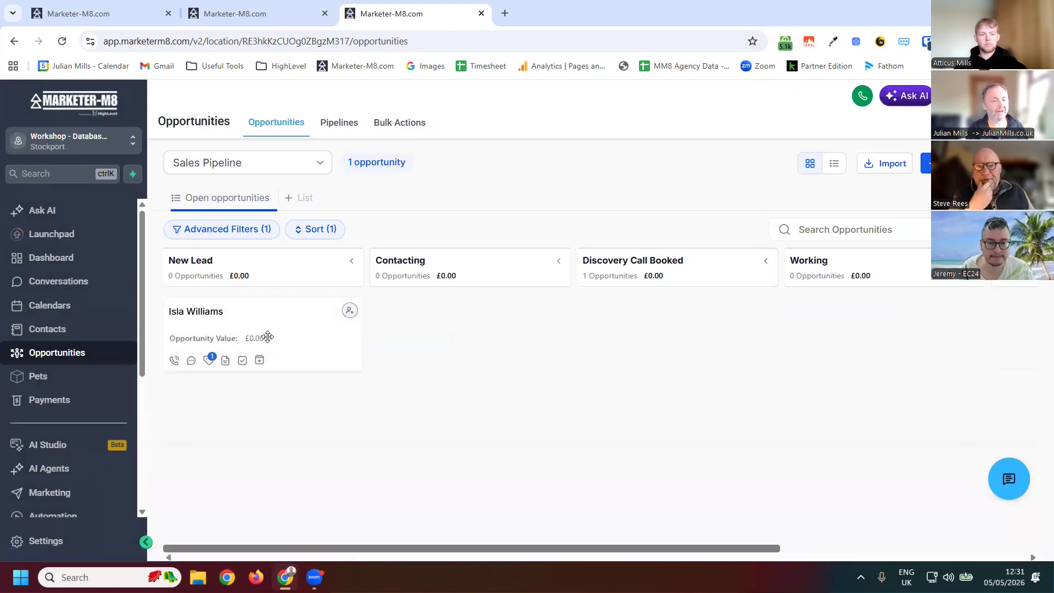
pyautogui.moveTo(341, 351); pyautogui.dragTo(400, 357)
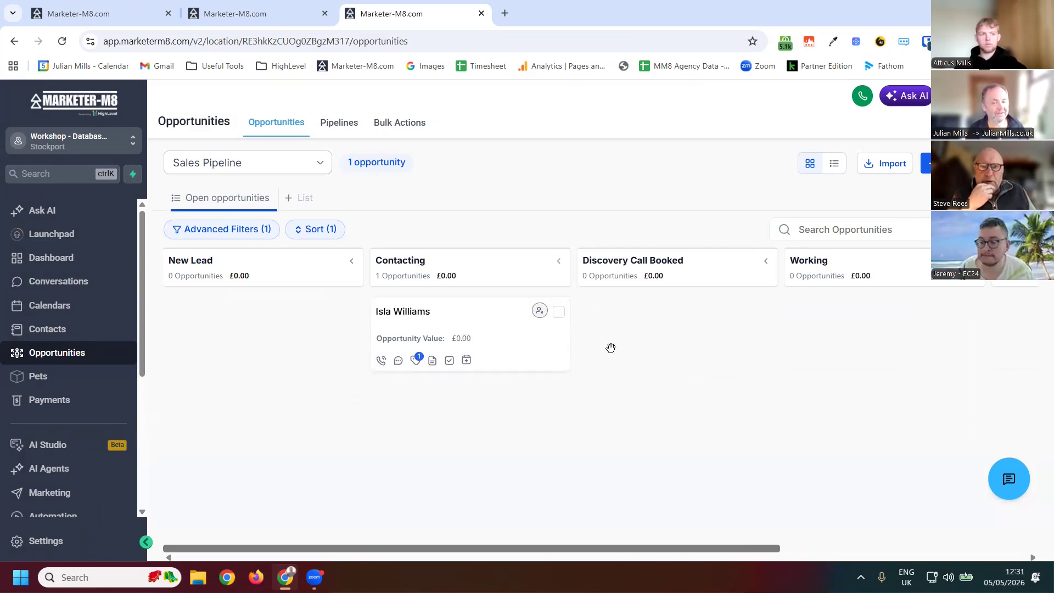
pyautogui.moveTo(714, 328); pyautogui.dragTo(874, 340)
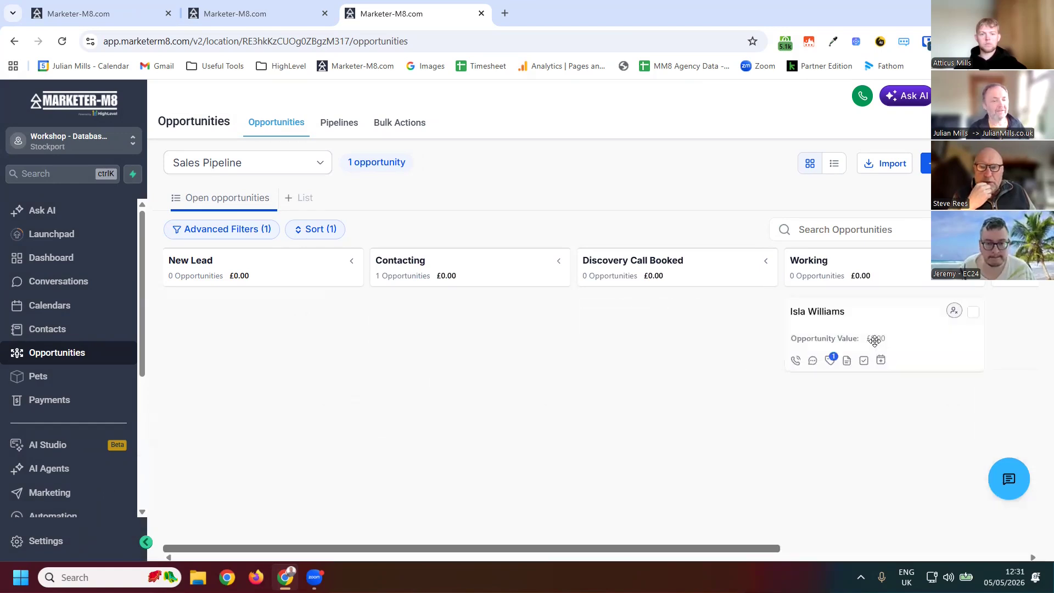
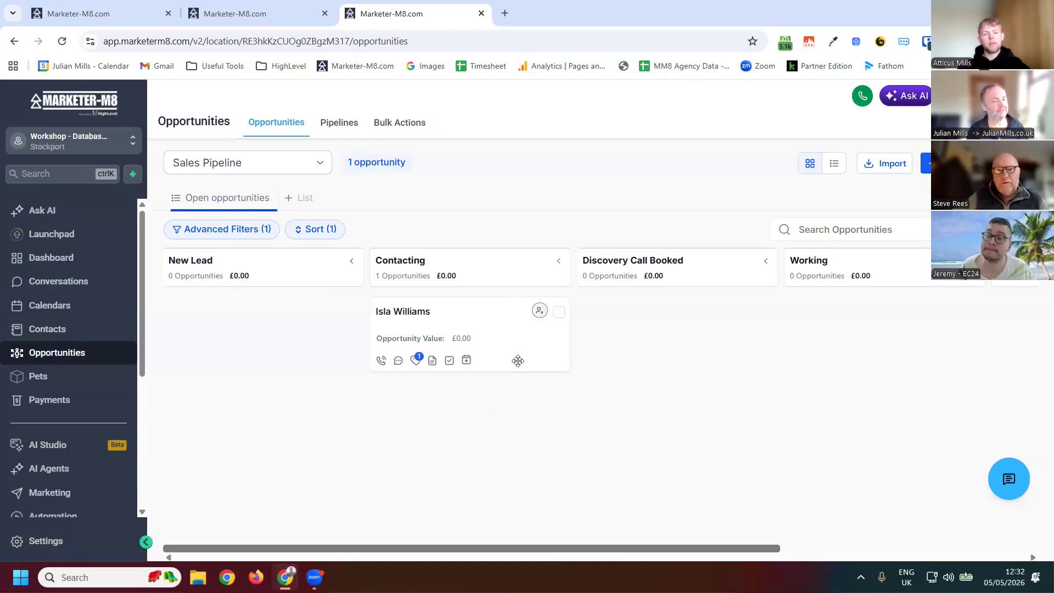
# - Open the opportunity's contact record, view its notes and opportunities panels, open the linked opportunity and close it
pyautogui.click(399, 313)
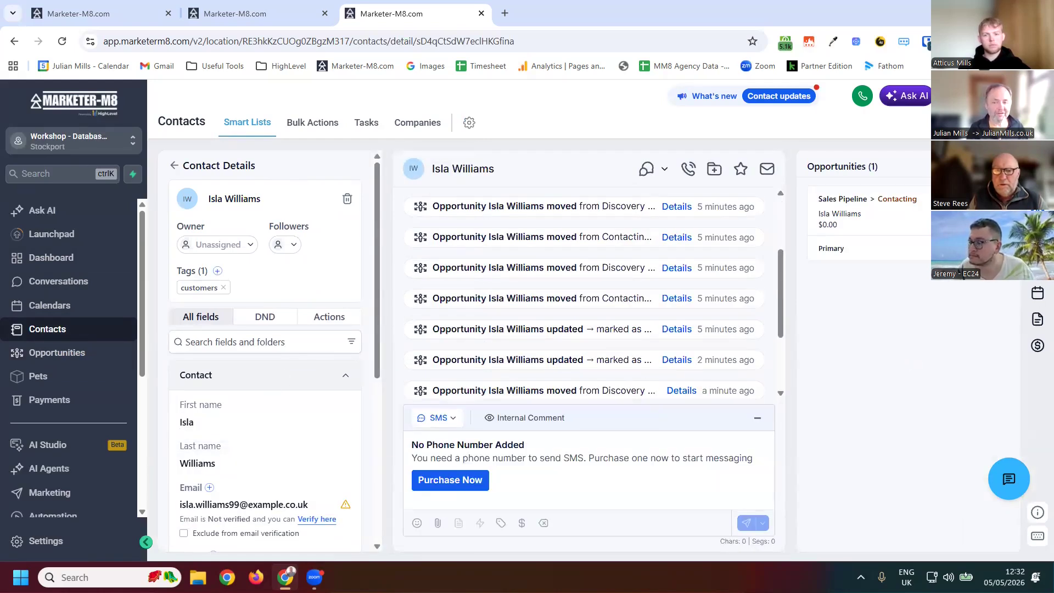
pyautogui.click(1037, 266)
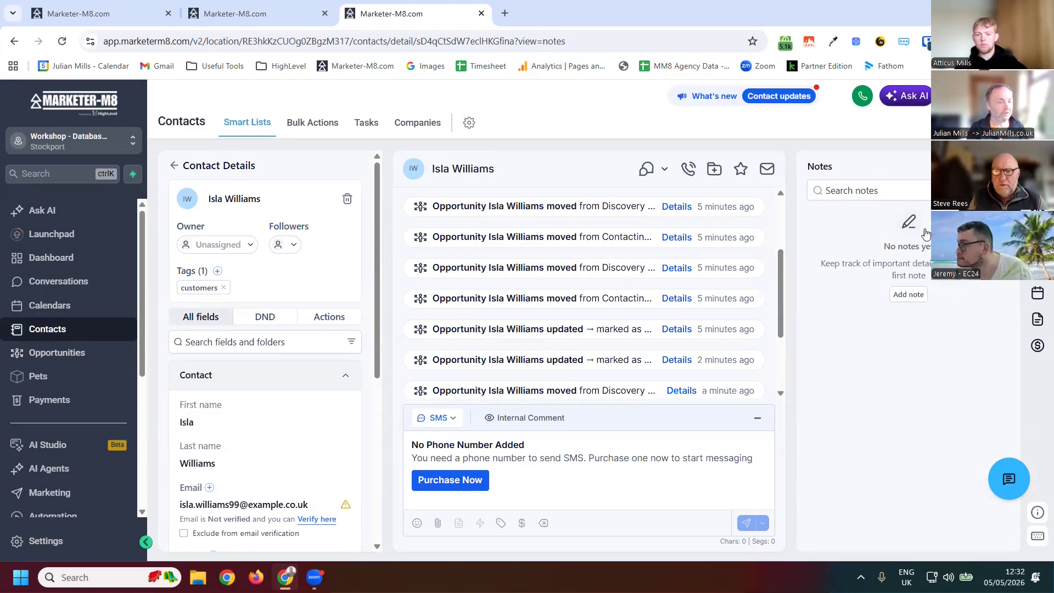
pyautogui.click(1037, 213)
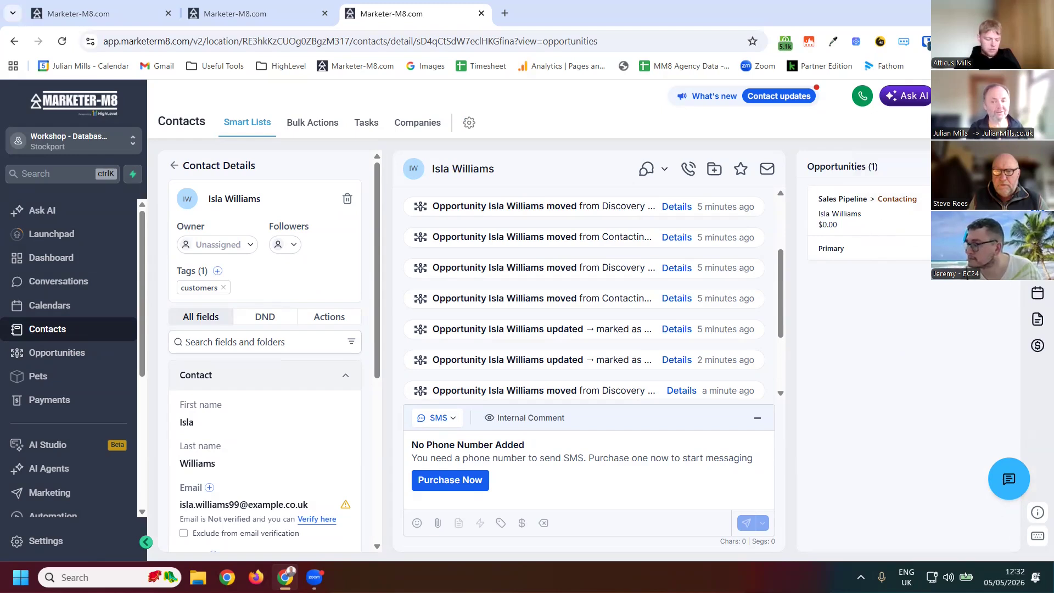
pyautogui.click(589, 211)
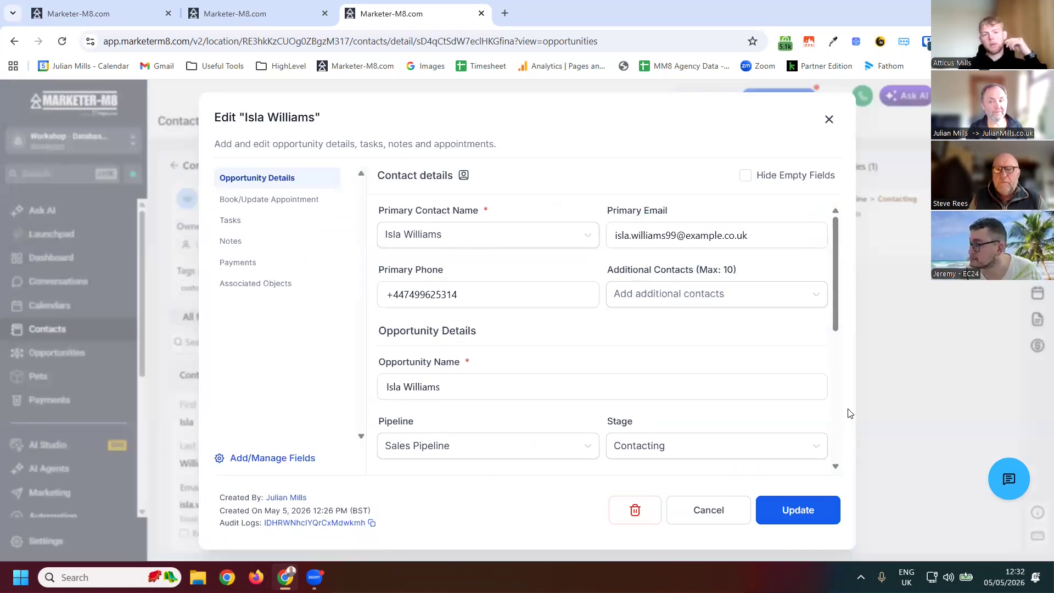
pyautogui.press('Escape')
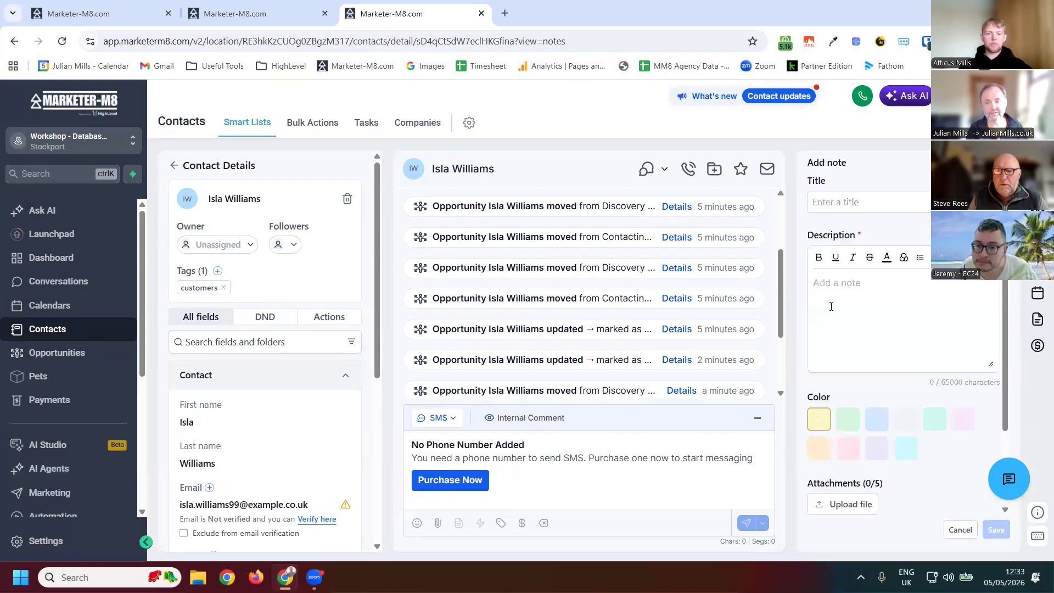
# - Add a note to the contact titled "Test" with the description "Tes note" and save it
pyautogui.click(830, 306)
pyautogui.write('Tes note')
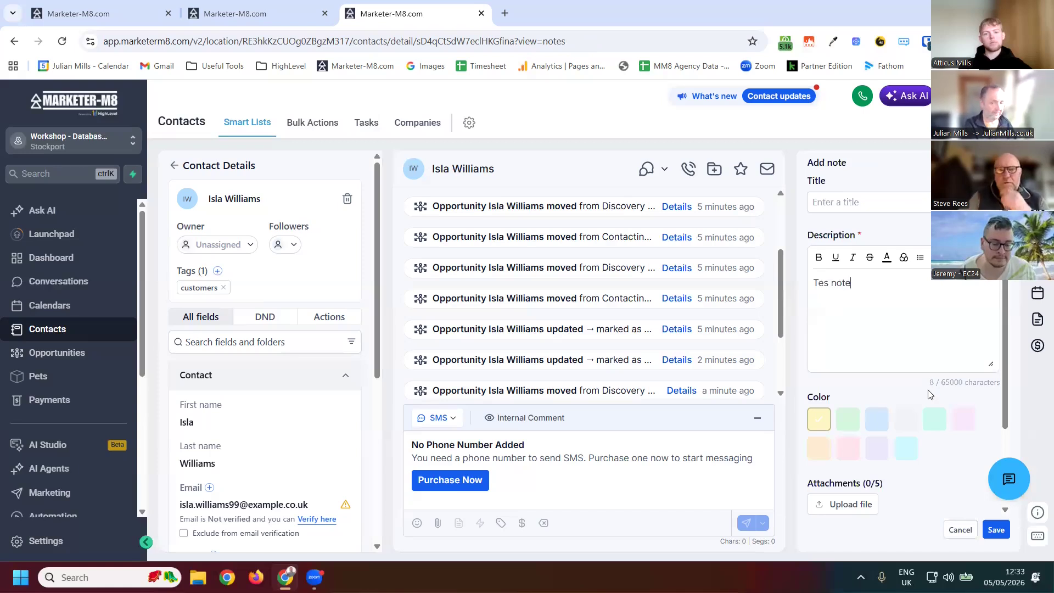
pyautogui.click(850, 200)
pyautogui.write('Test')
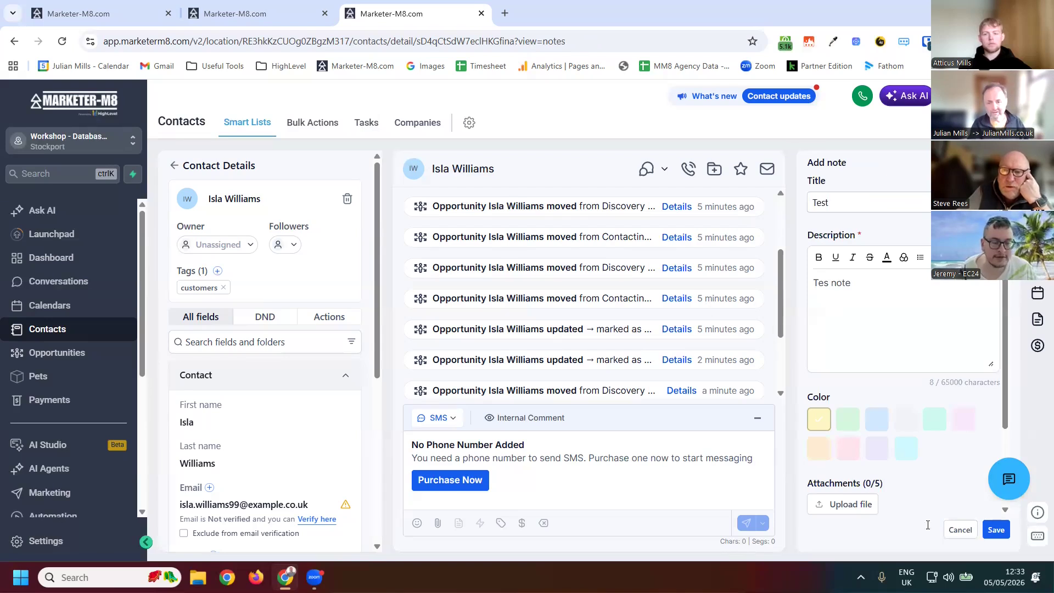
pyautogui.scroll(-2, 908, 439)
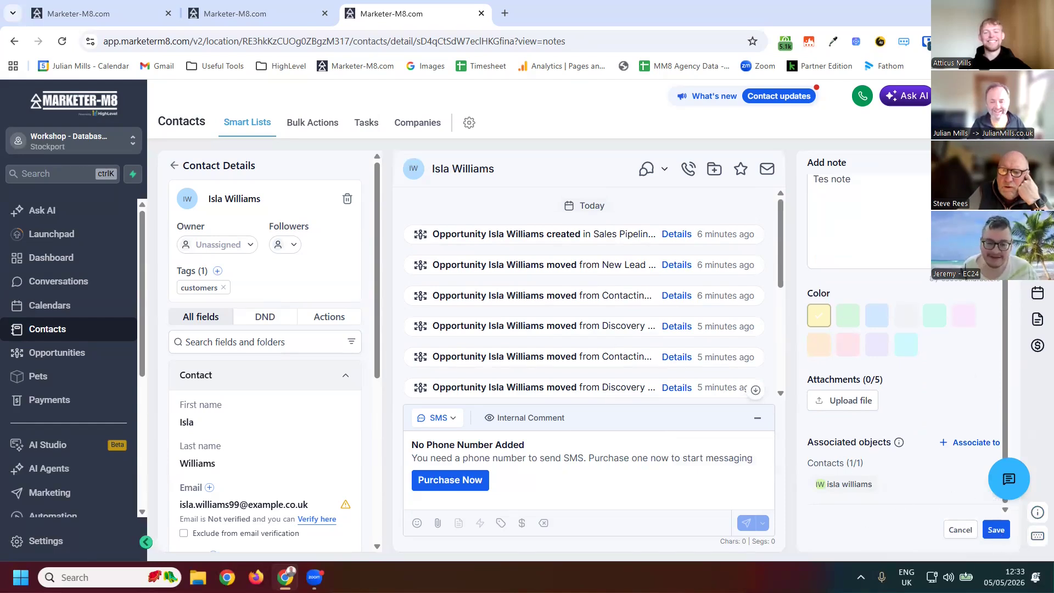
pyautogui.click(996, 529)
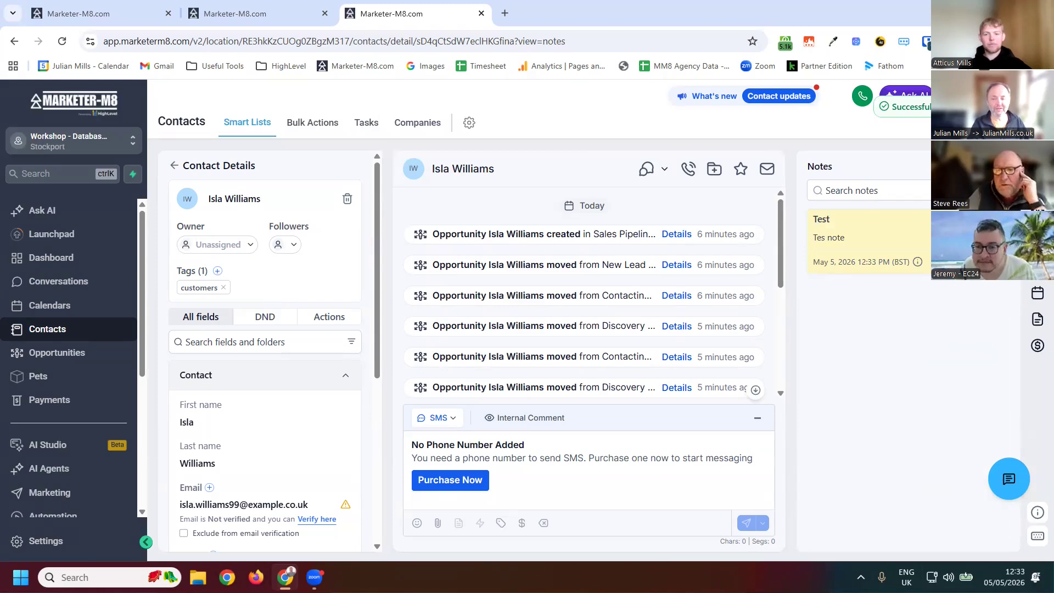
# - Open the contact's opportunity and check its Notes and Tasks sections before closing the editor
pyautogui.click(1036, 214)
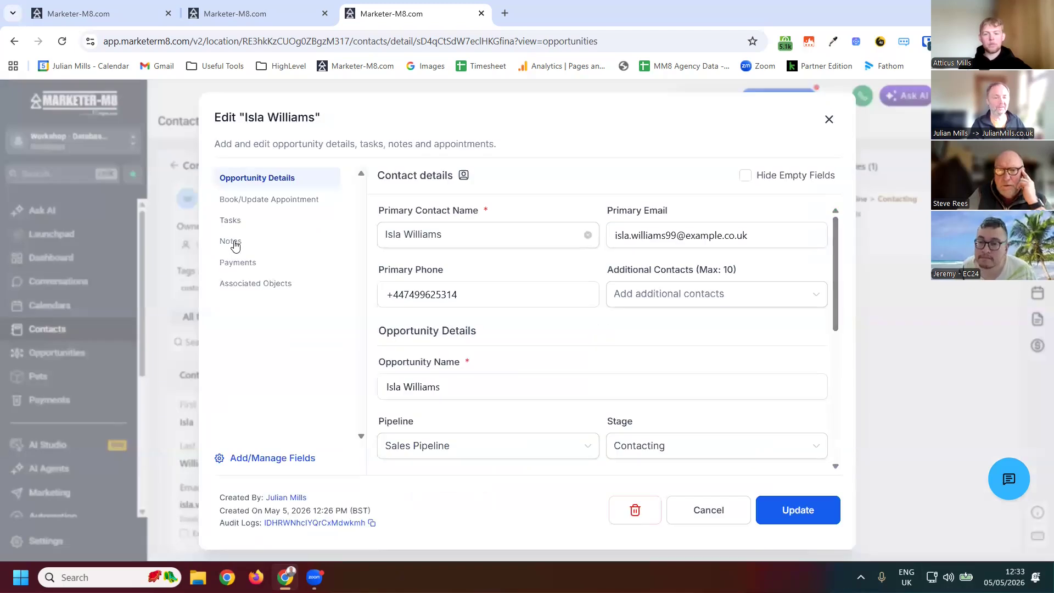
pyautogui.click(233, 242)
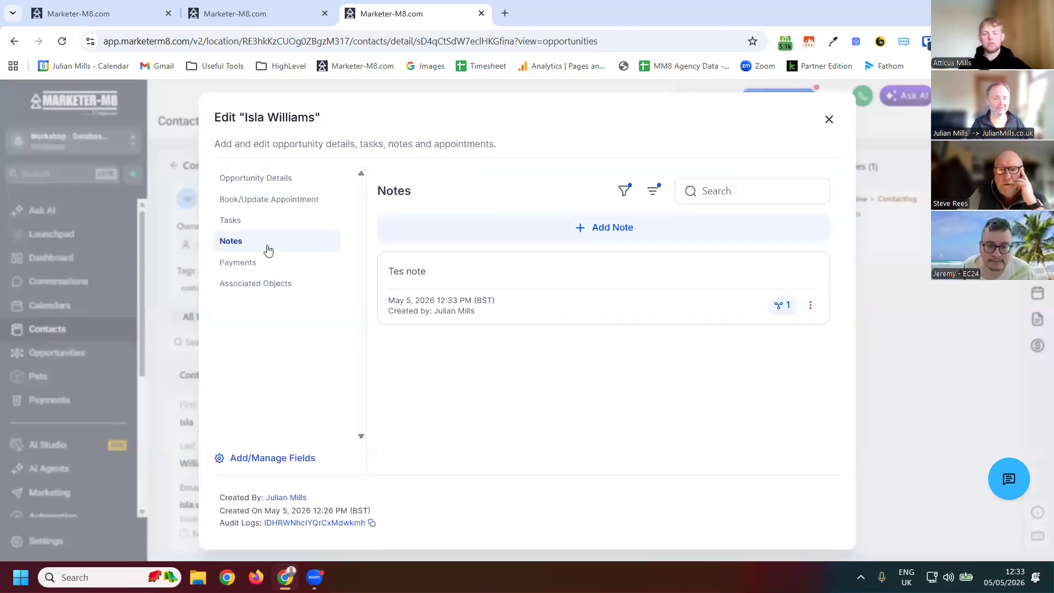
pyautogui.click(233, 225)
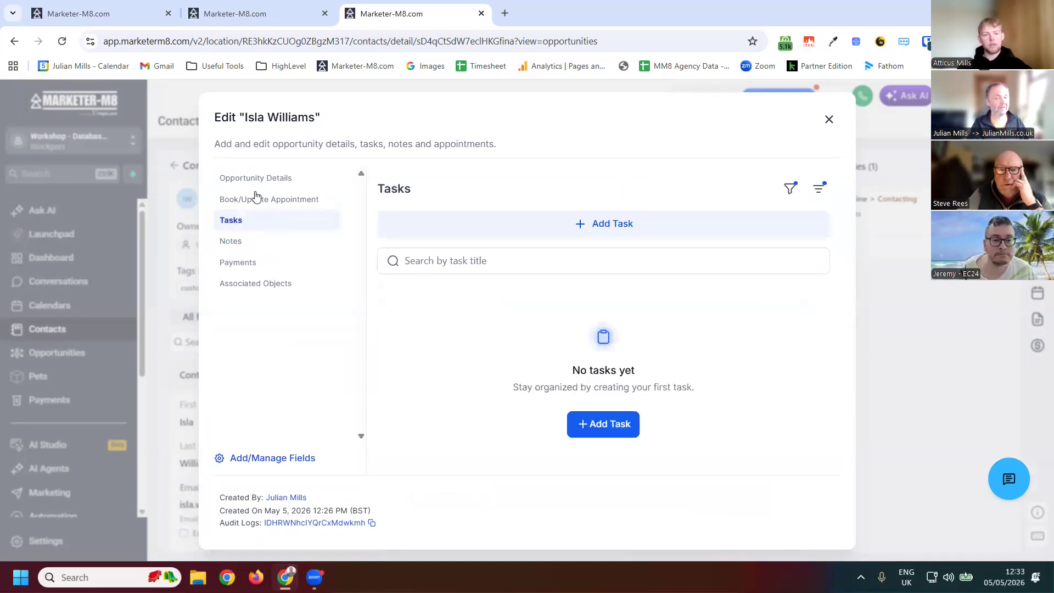
pyautogui.click(269, 200)
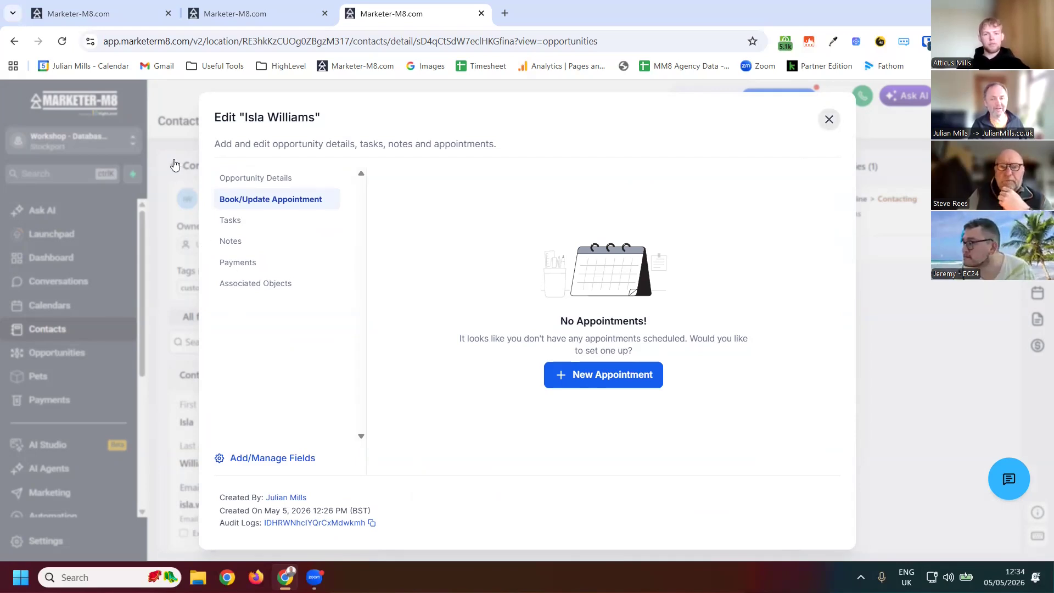
# - Switch to another account's tab and read through the AI call notes on an inbound call opportunity and contact
pyautogui.click(196, 17)
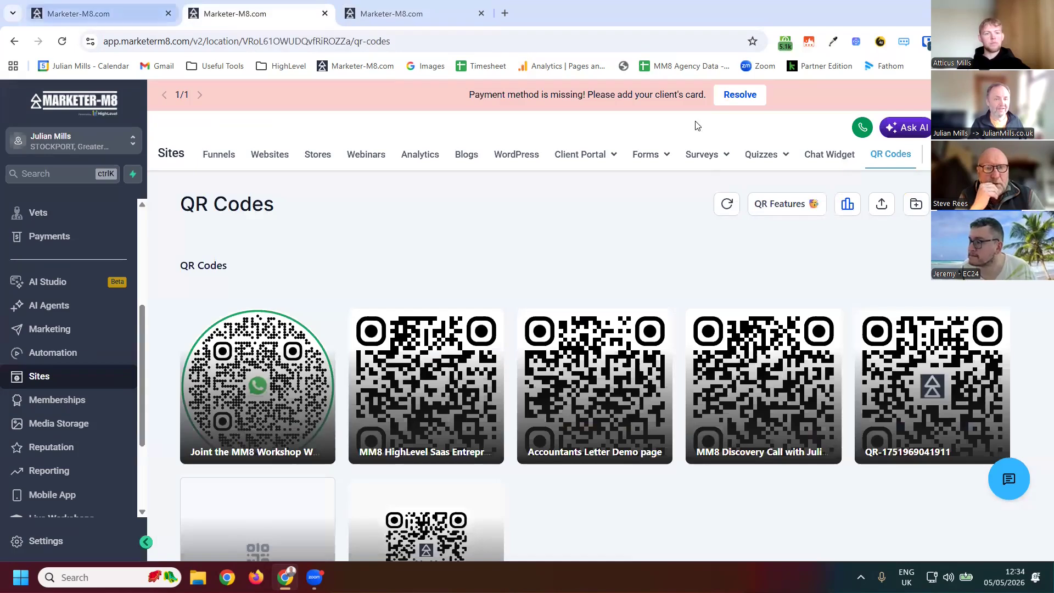
pyautogui.click(124, 15)
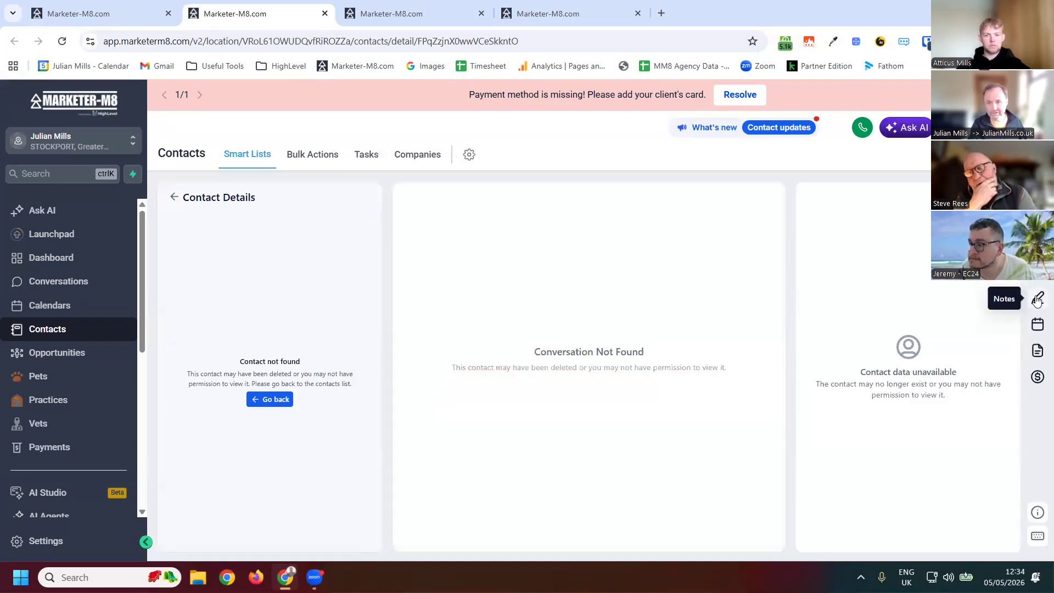
pyautogui.click(1036, 299)
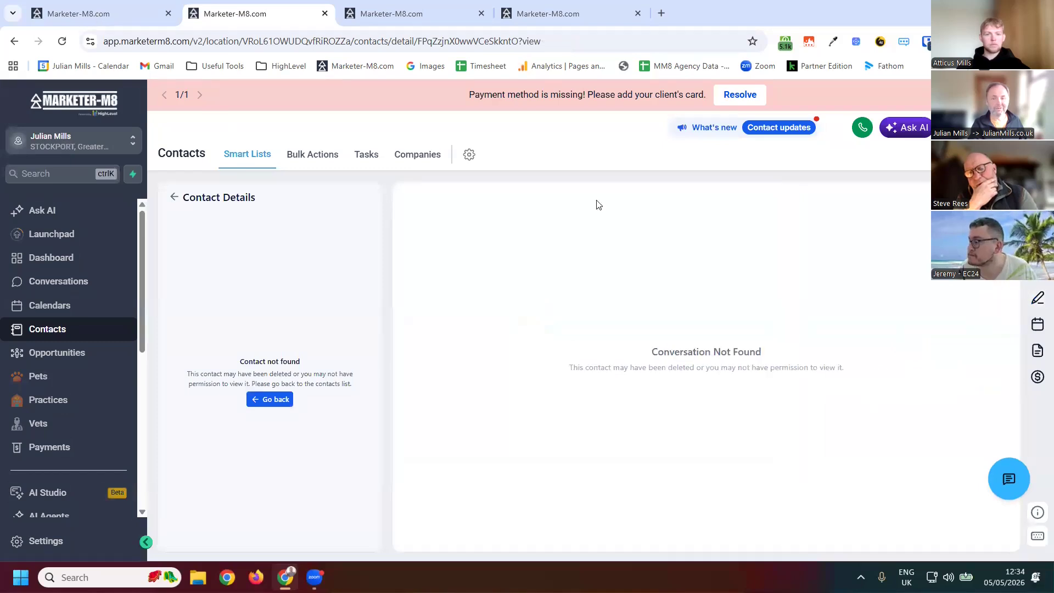
pyautogui.click(102, 14)
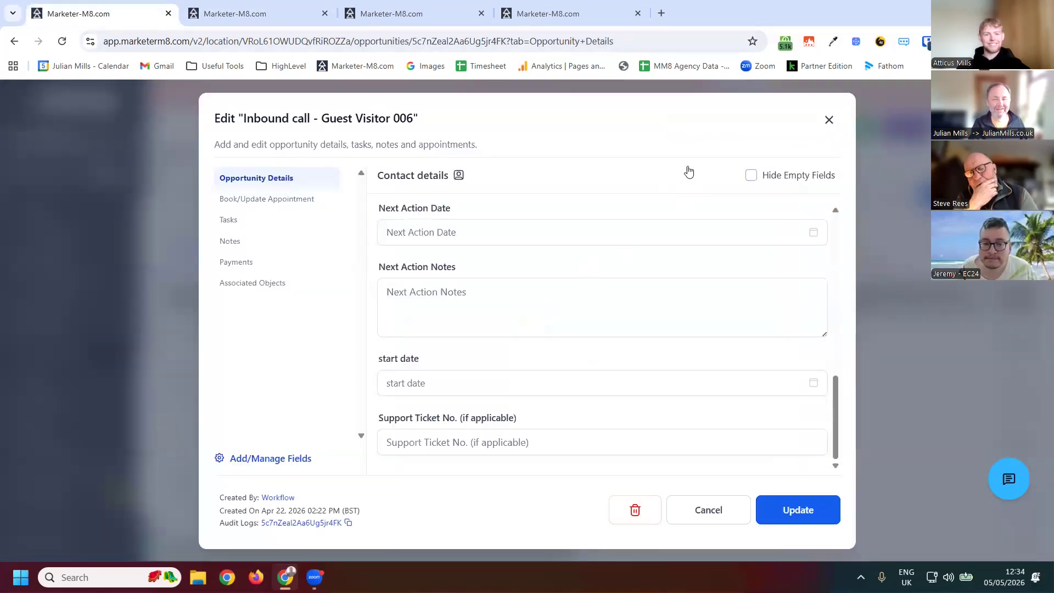
pyautogui.click(829, 120)
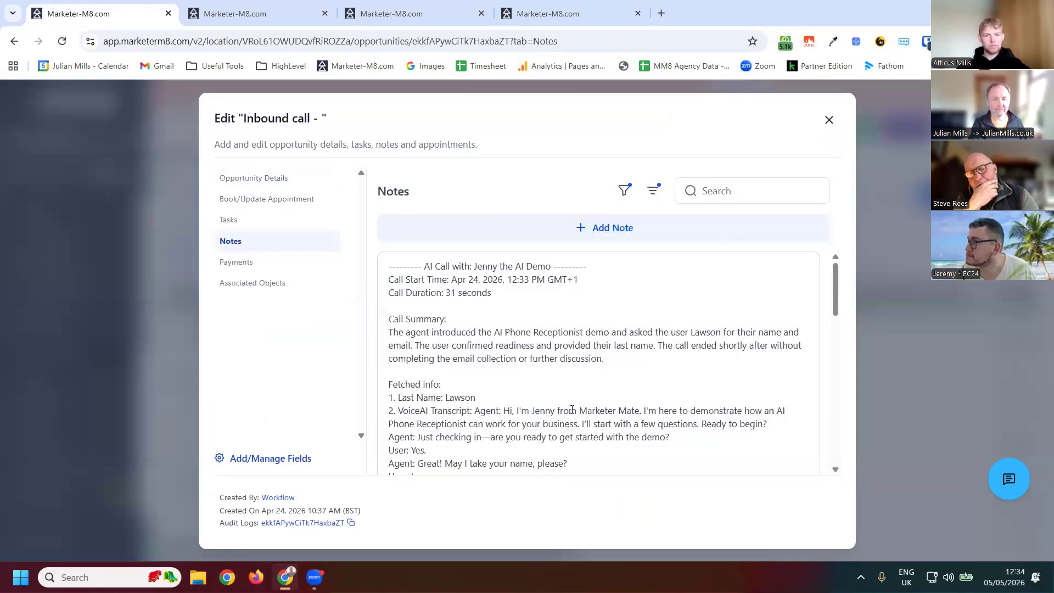
pyautogui.scroll(-10, 544, 396)
pyautogui.scroll(9, 557, 391)
pyautogui.scroll(1, 511, 383)
pyautogui.scroll(-3, 503, 392)
pyautogui.scroll(3, 505, 395)
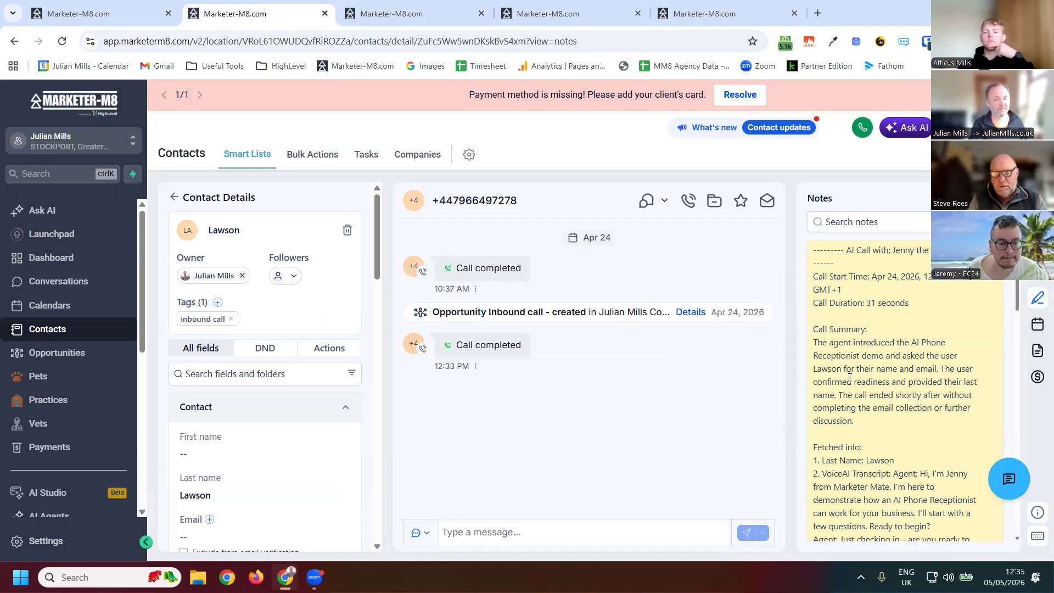
pyautogui.scroll(-2, 850, 378)
pyautogui.scroll(-10, 841, 385)
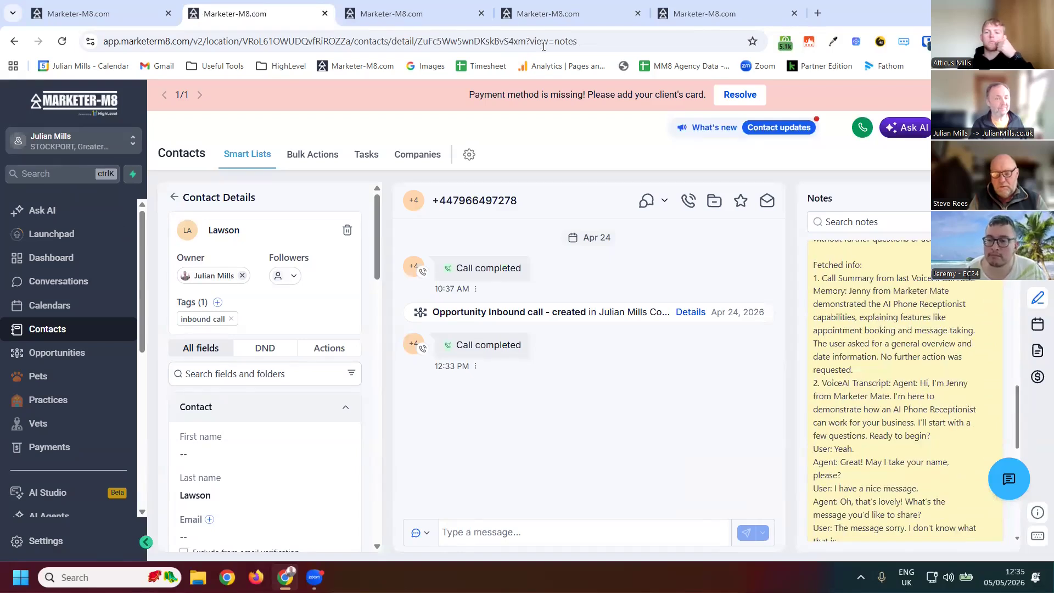
# - Return to the Workshop sub-account and create a workflow folder named Sales Pipeline in Automation
pyautogui.click(541, 16)
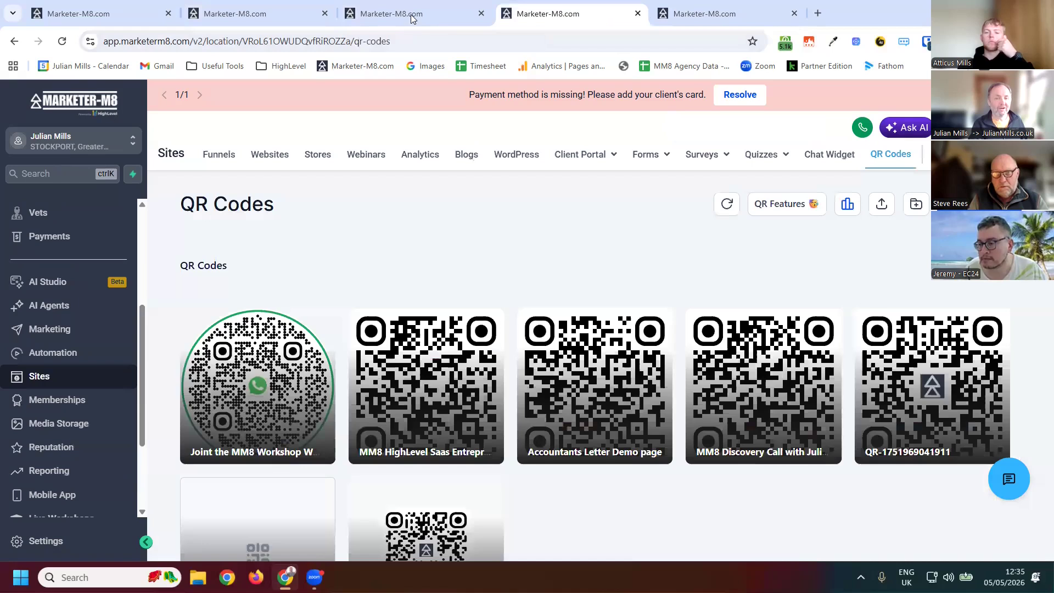
pyautogui.click(412, 17)
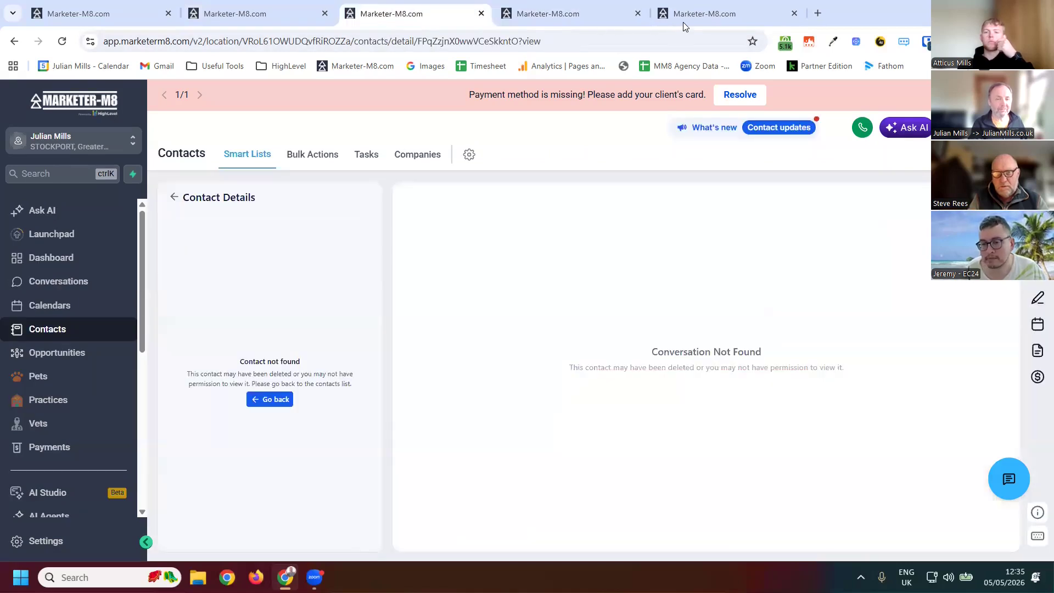
pyautogui.hotkey('ctrl', 'Tab')
pyautogui.hotkey('ctrl', 'Tab')
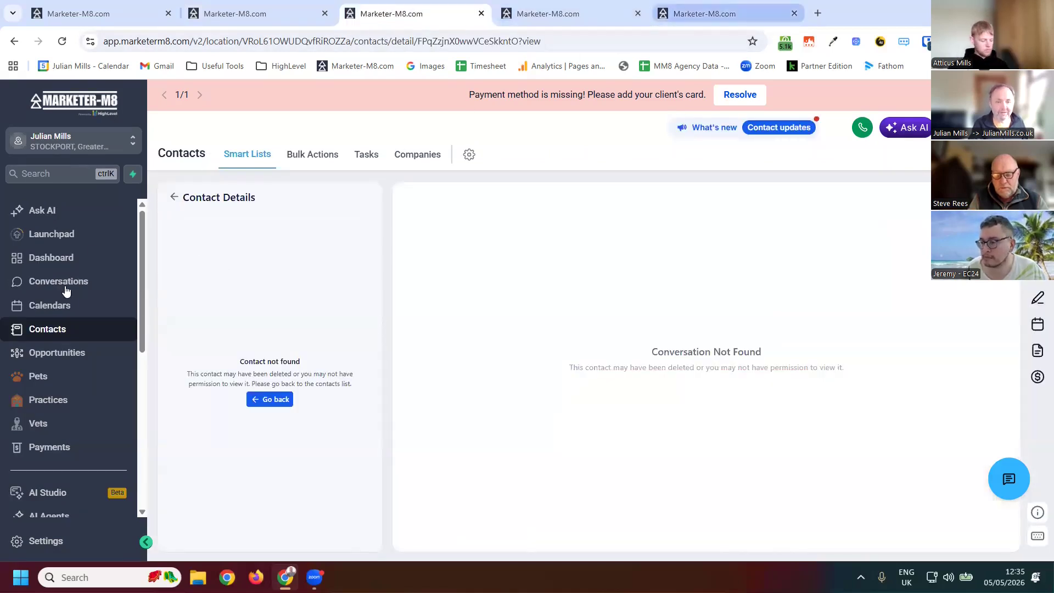
pyautogui.click(57, 352)
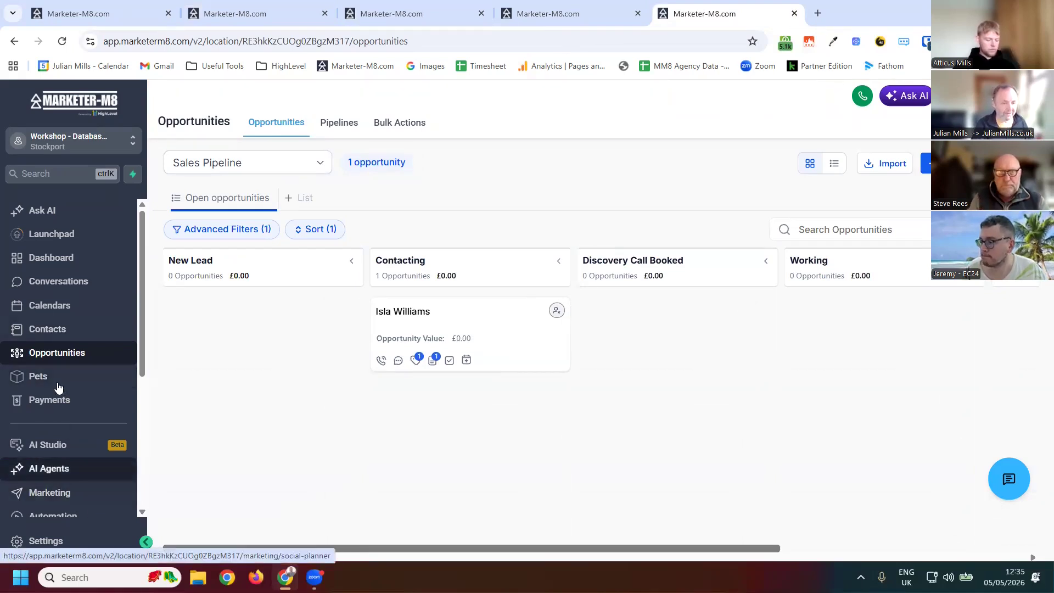
pyautogui.scroll(-3, 60, 396)
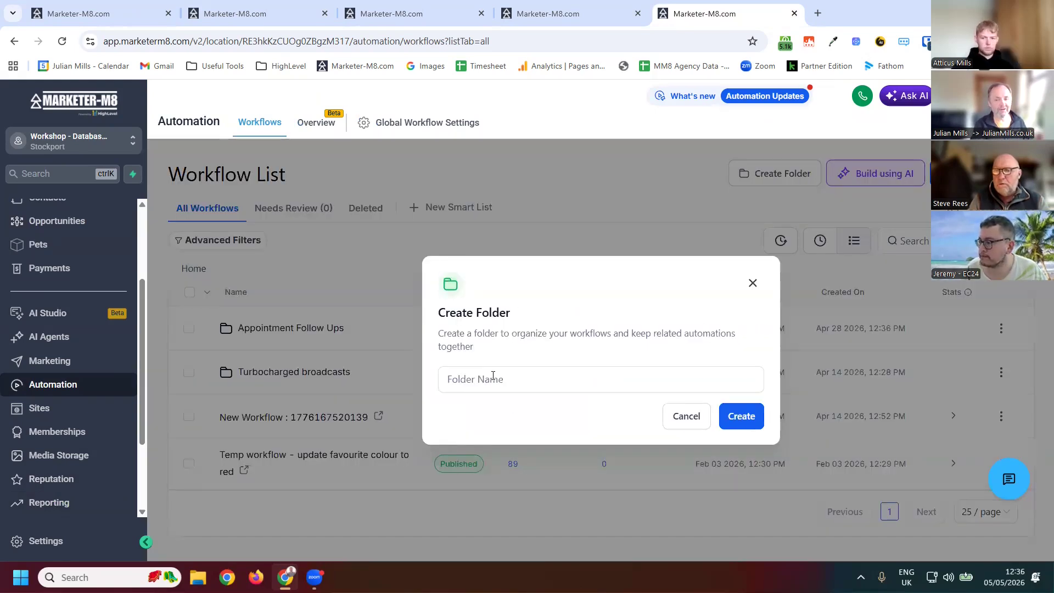
pyautogui.click(493, 375)
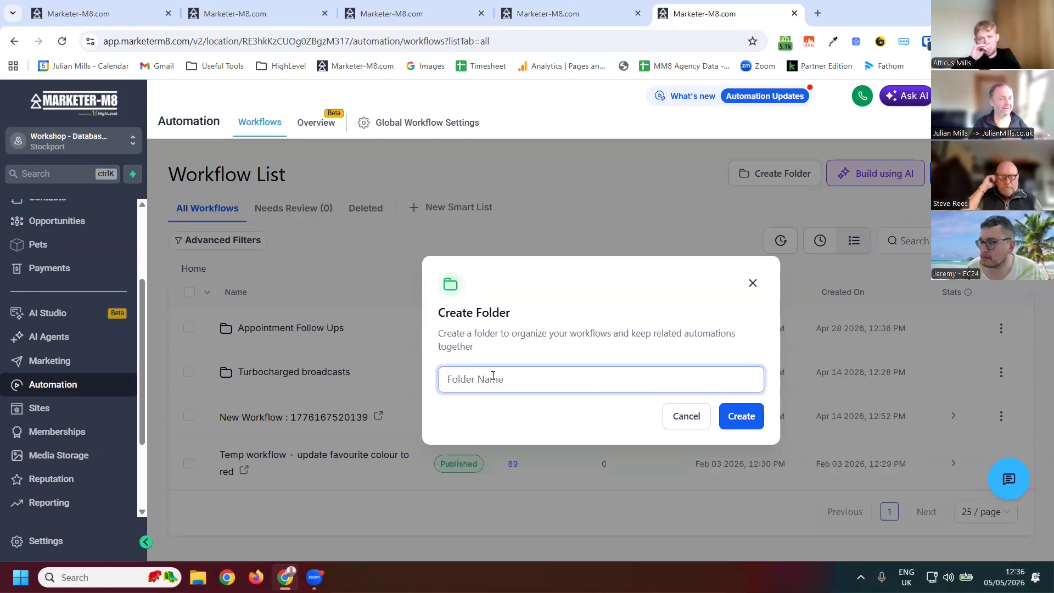
pyautogui.write('Sale')
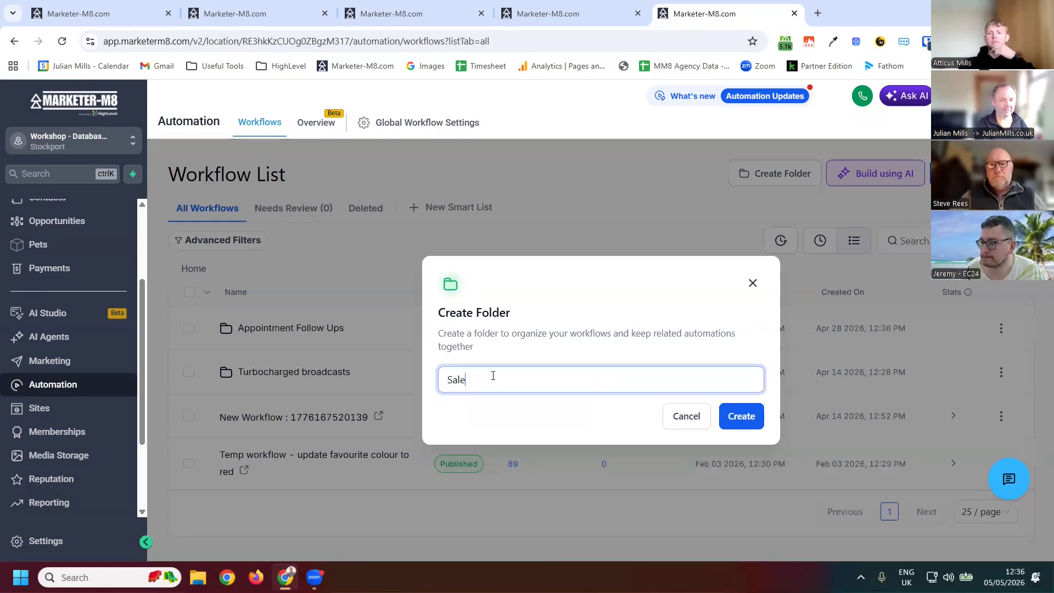
pyautogui.write('s Pipeline')
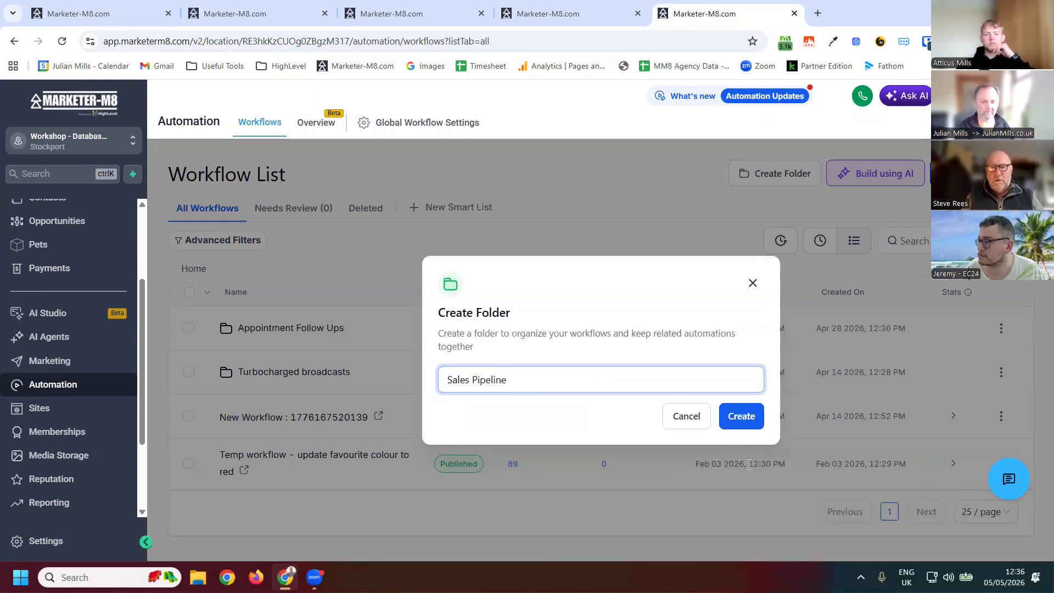
pyautogui.click(741, 416)
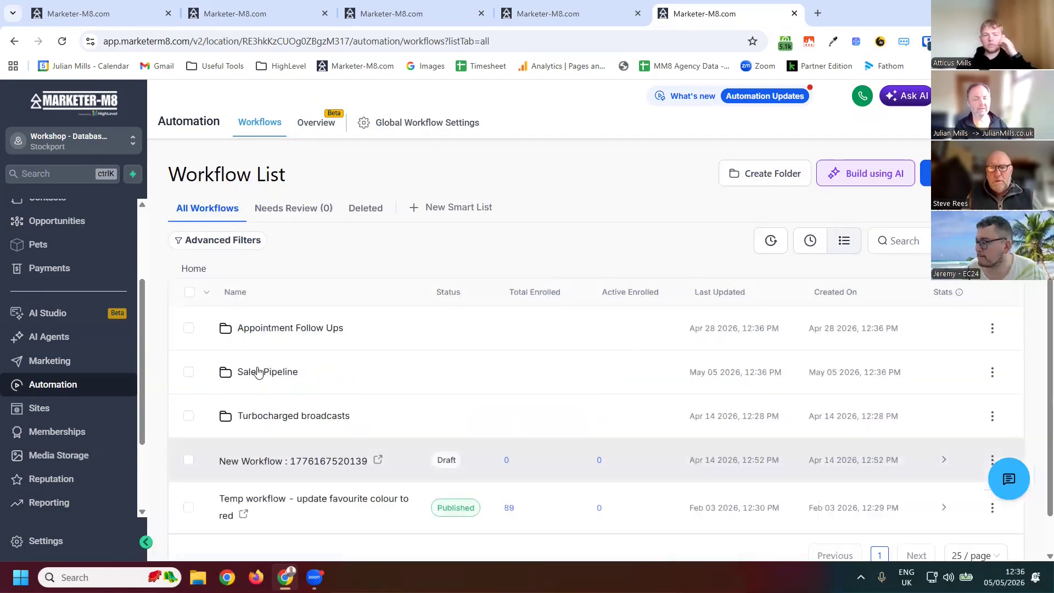
# - Open the Sales Pipeline folder and start a new workflow from scratch
pyautogui.click(263, 374)
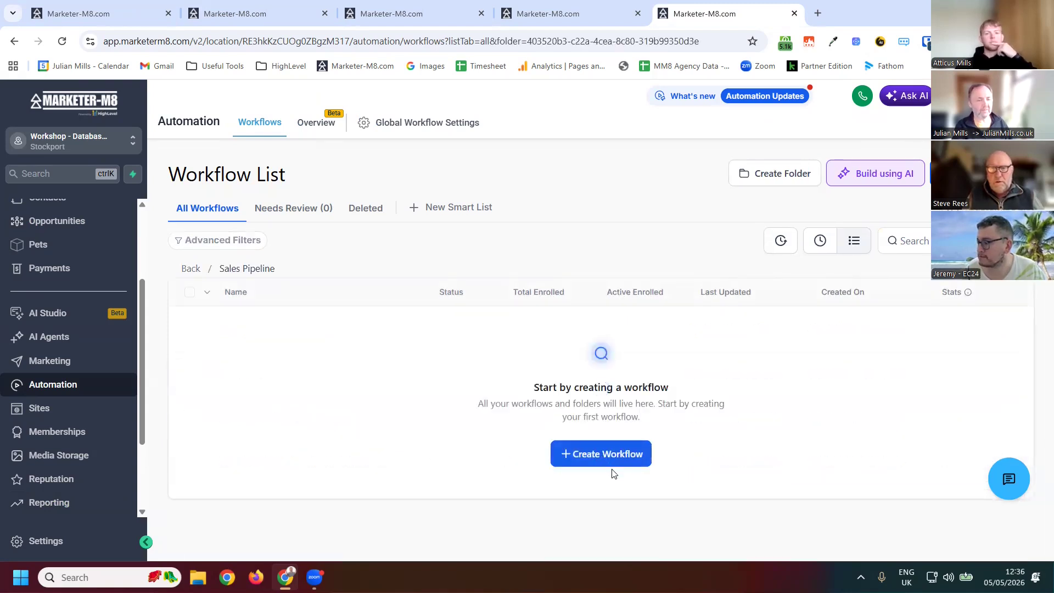
pyautogui.click(603, 462)
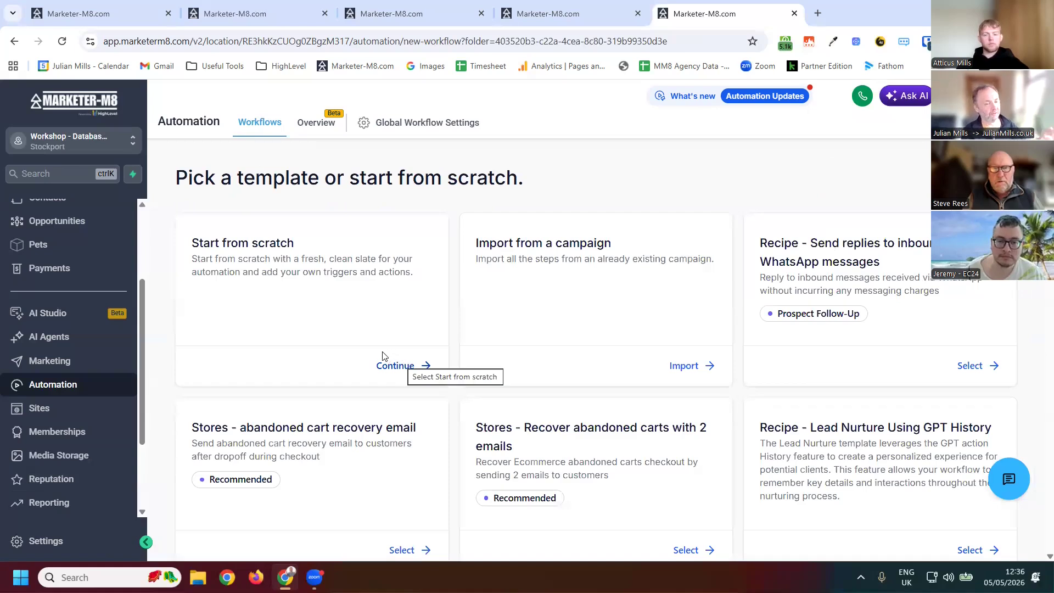
pyautogui.click(395, 367)
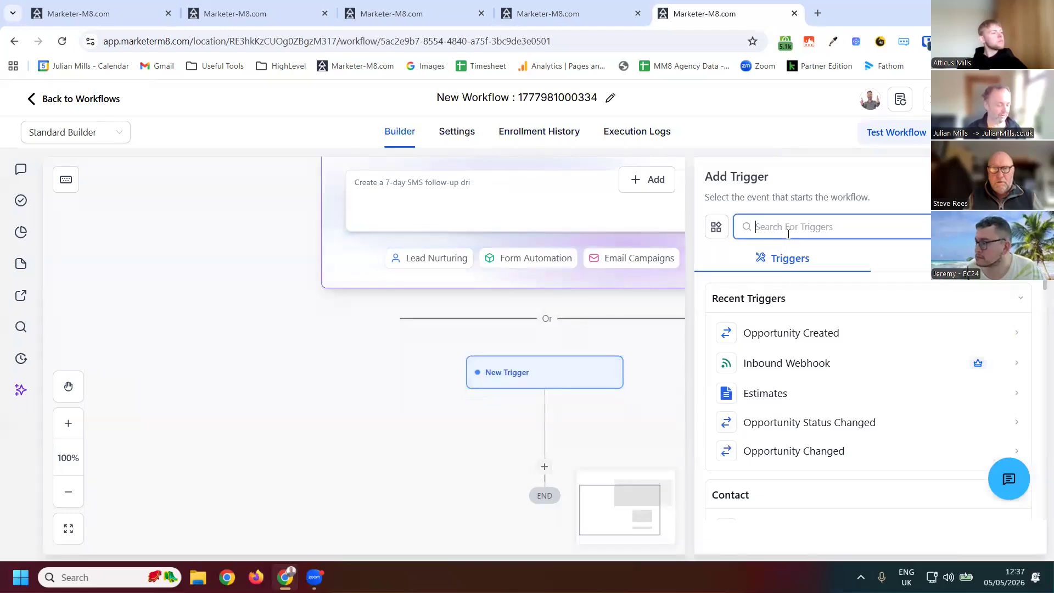
# - Choose the Stale Opportunities trigger and add an In pipeline filter set to Sales Pipeline
pyautogui.write('opportuni')
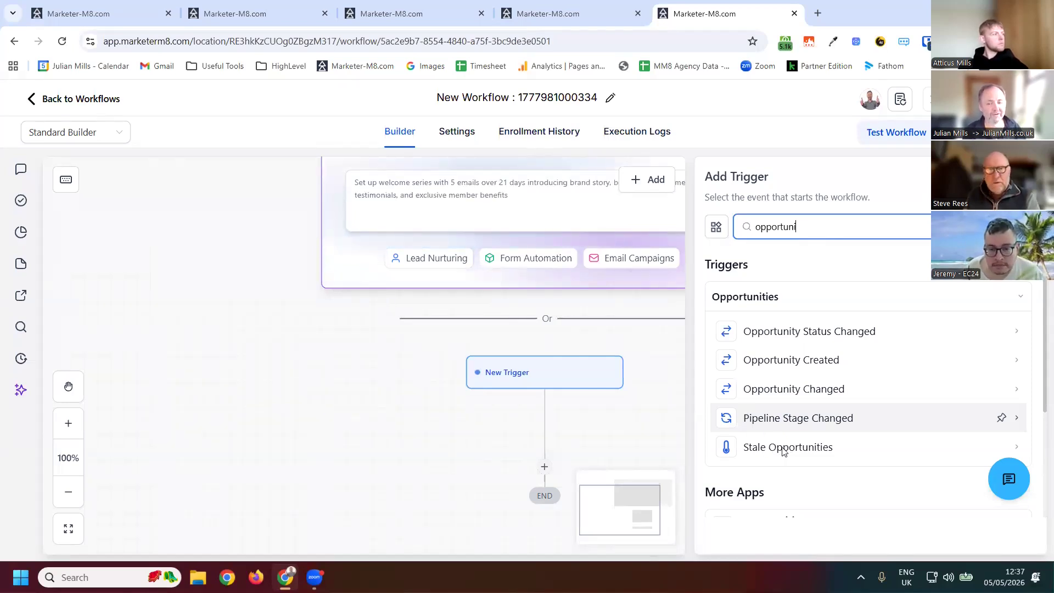
pyautogui.click(757, 447)
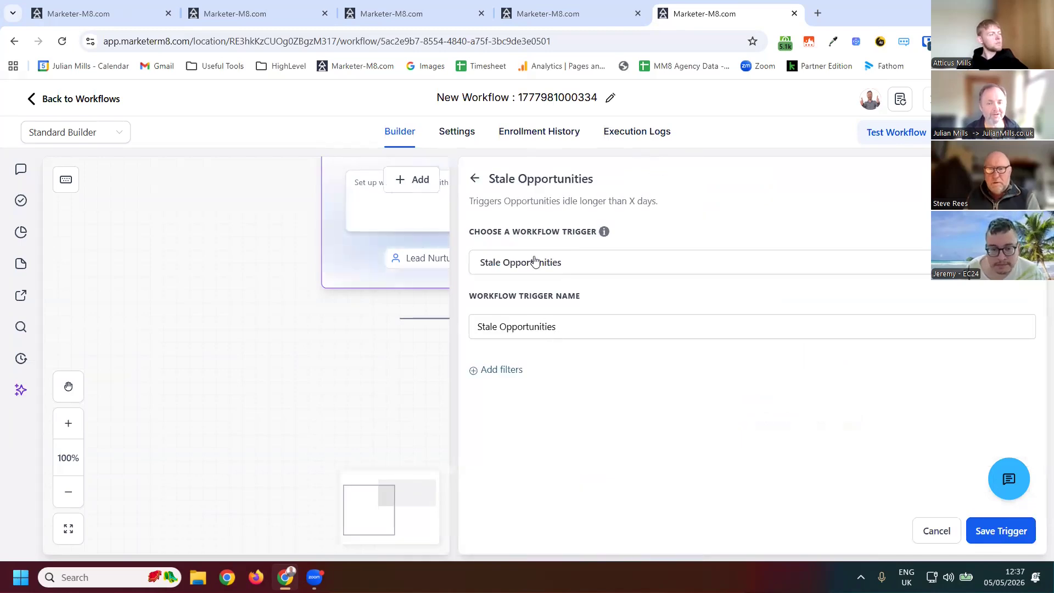
pyautogui.click(508, 371)
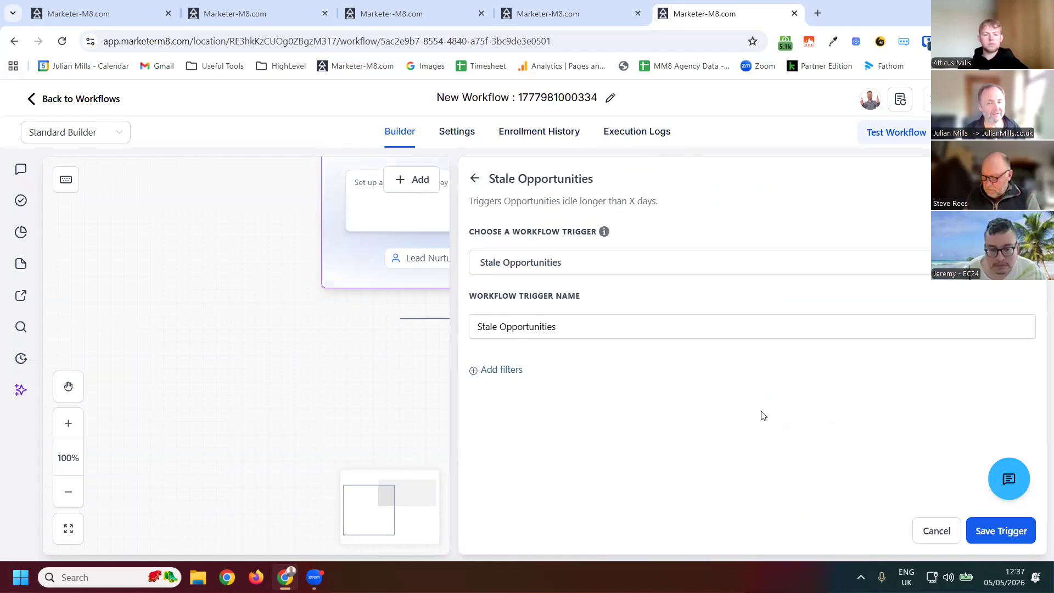
pyautogui.click(661, 387)
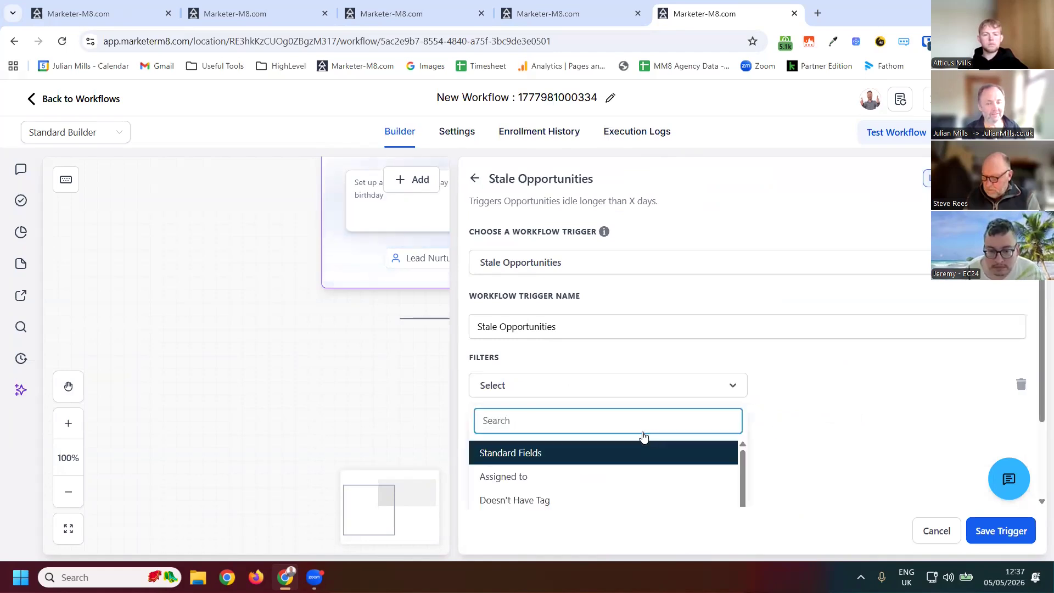
pyautogui.scroll(-3, 519, 406)
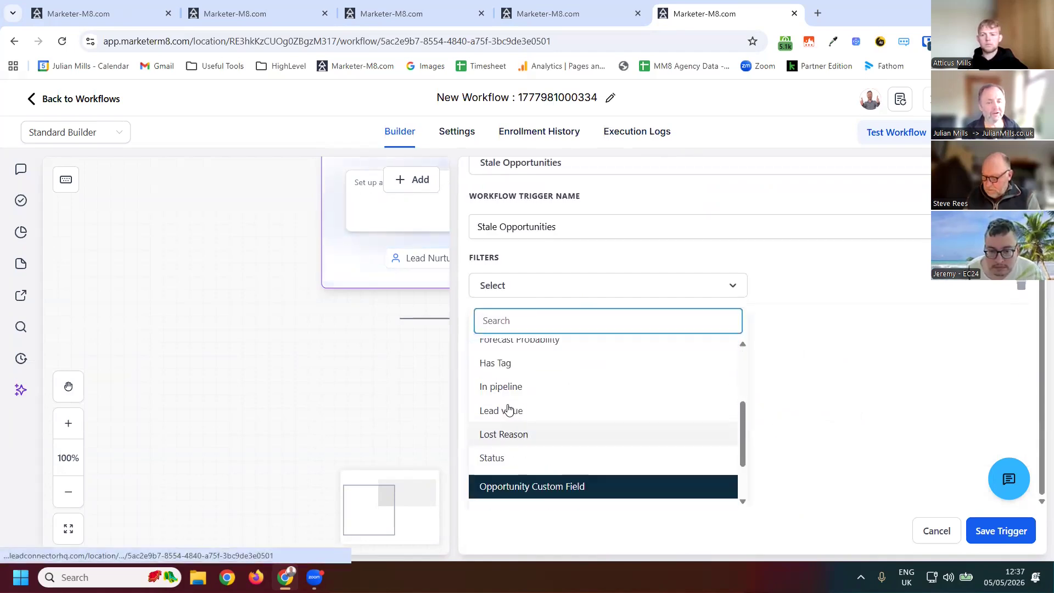
pyautogui.click(515, 387)
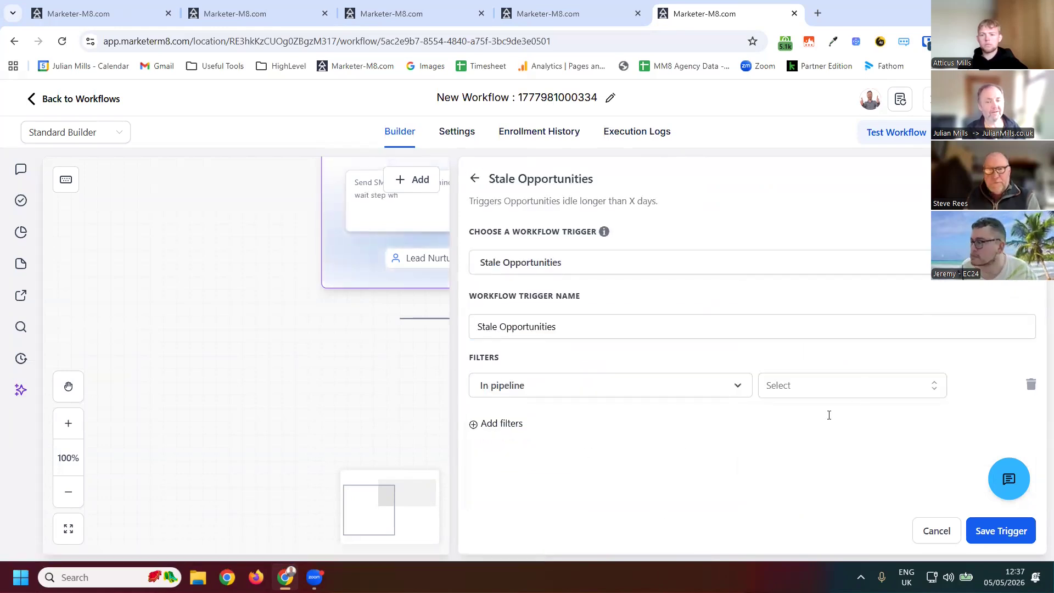
pyautogui.click(824, 386)
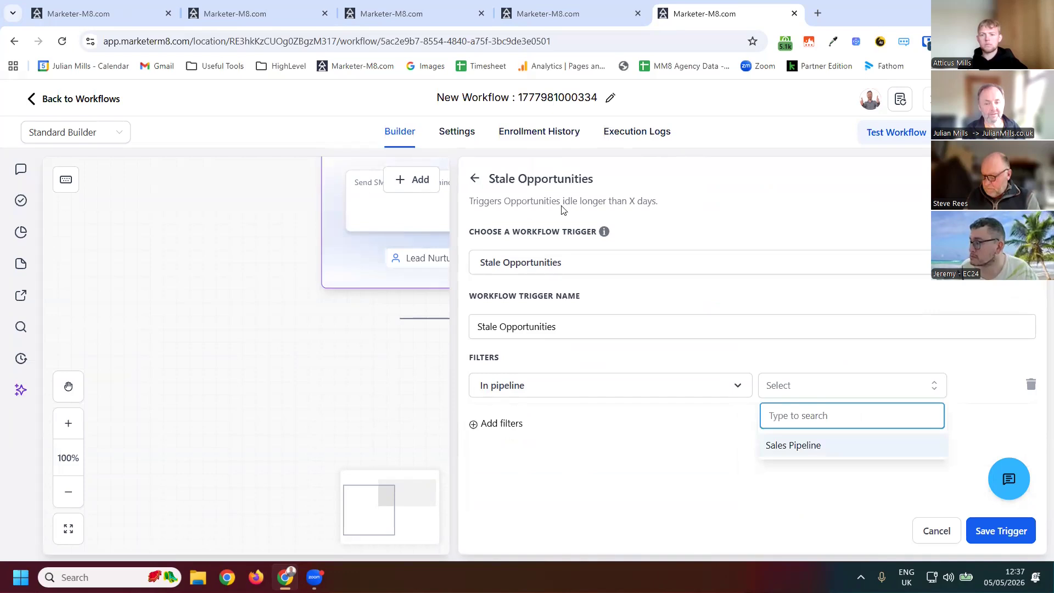
pyautogui.click(807, 445)
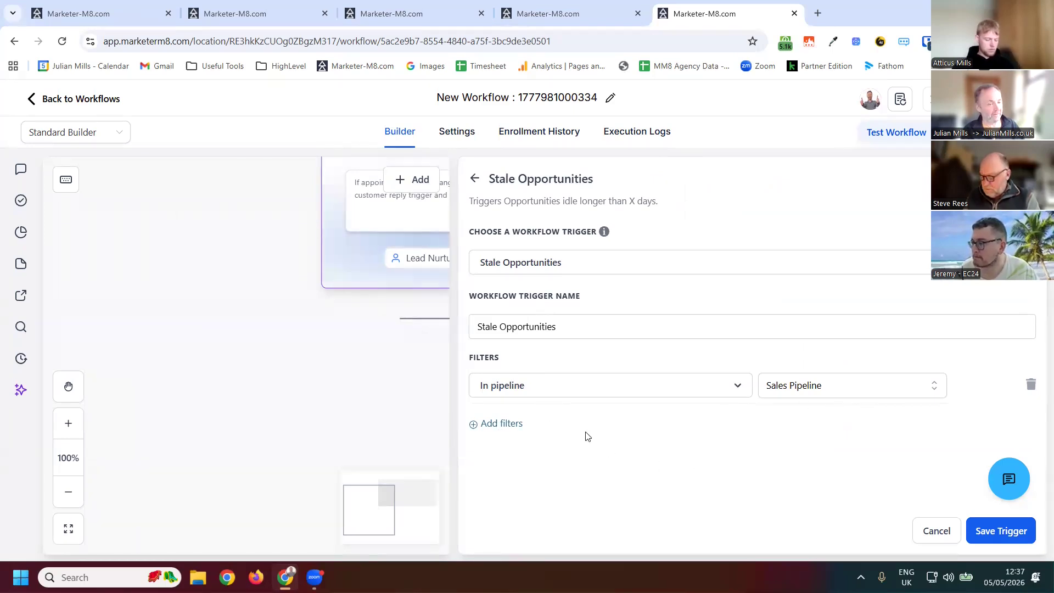
# - Add a Duration in days filter to the trigger with a value of 21
pyautogui.click(778, 443)
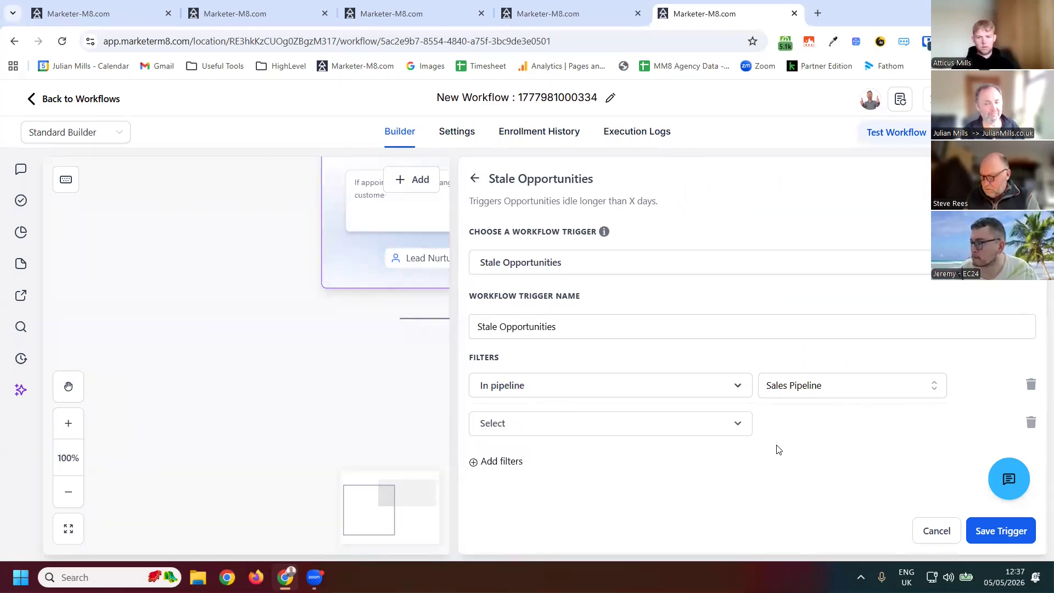
pyautogui.click(593, 429)
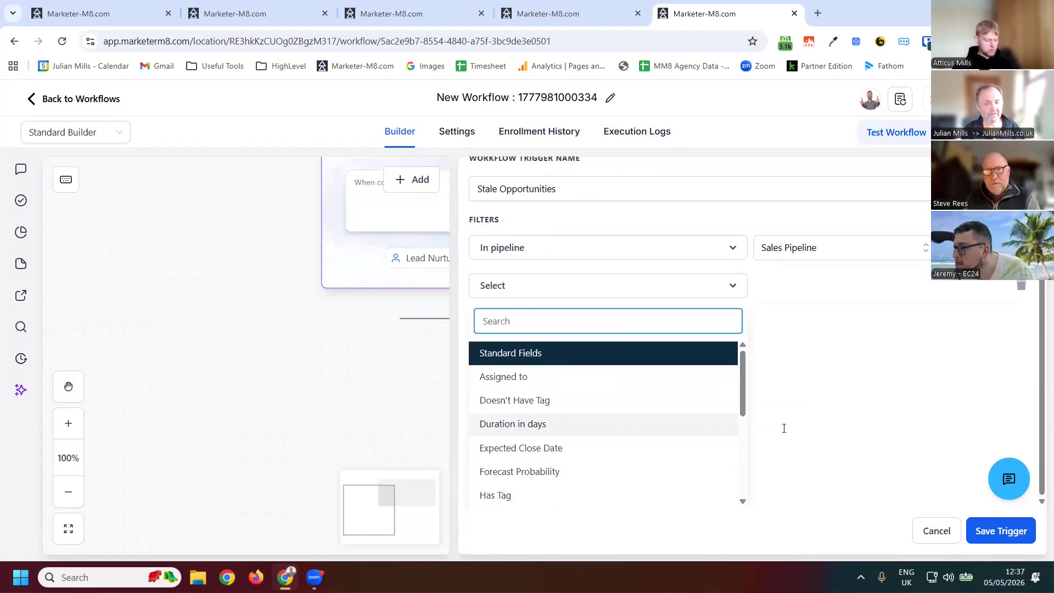
pyautogui.click(514, 424)
pyautogui.click(784, 428)
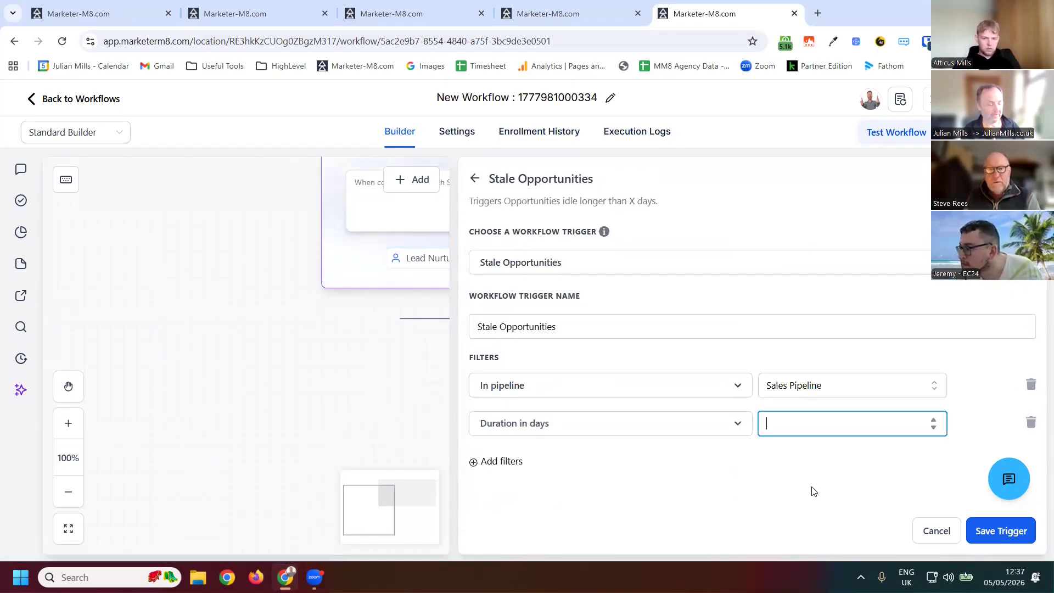
pyautogui.write('21')
pyautogui.click(595, 241)
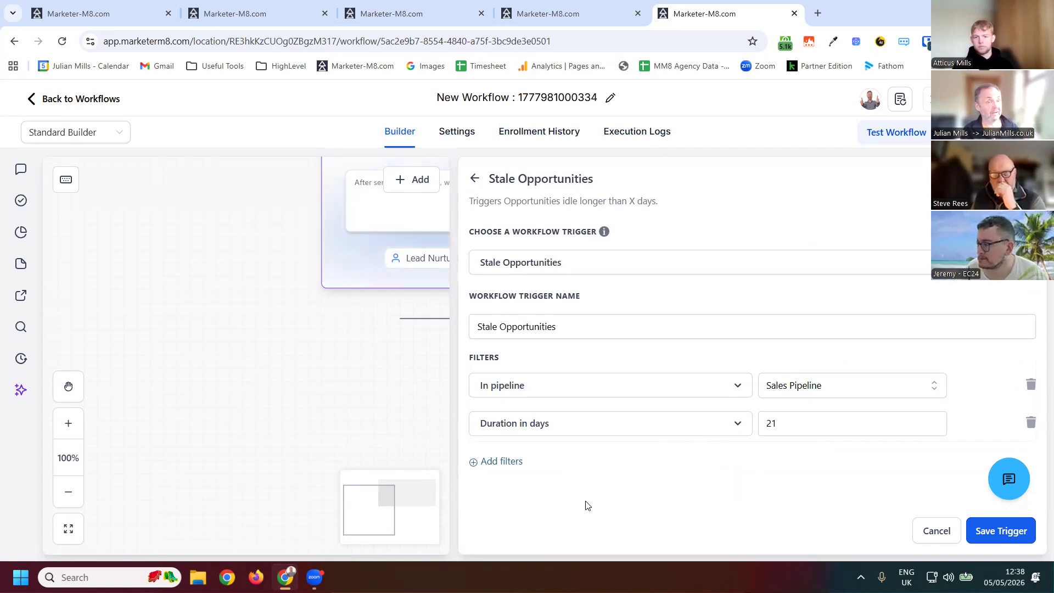
# - Add a Pipeline stage filter set to New Lead
pyautogui.click(551, 464)
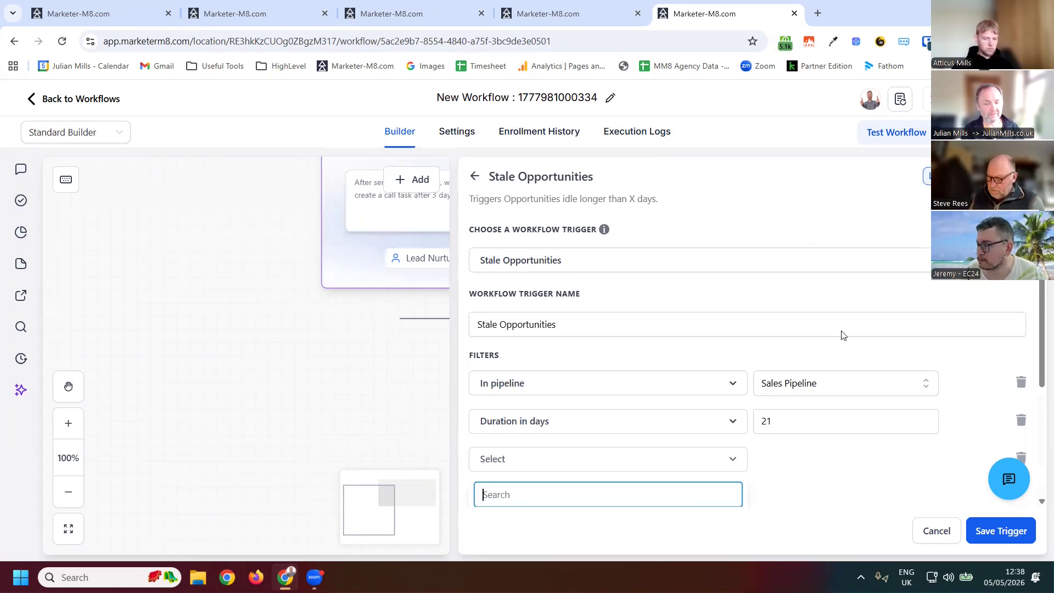
pyautogui.scroll(-2, 880, 482)
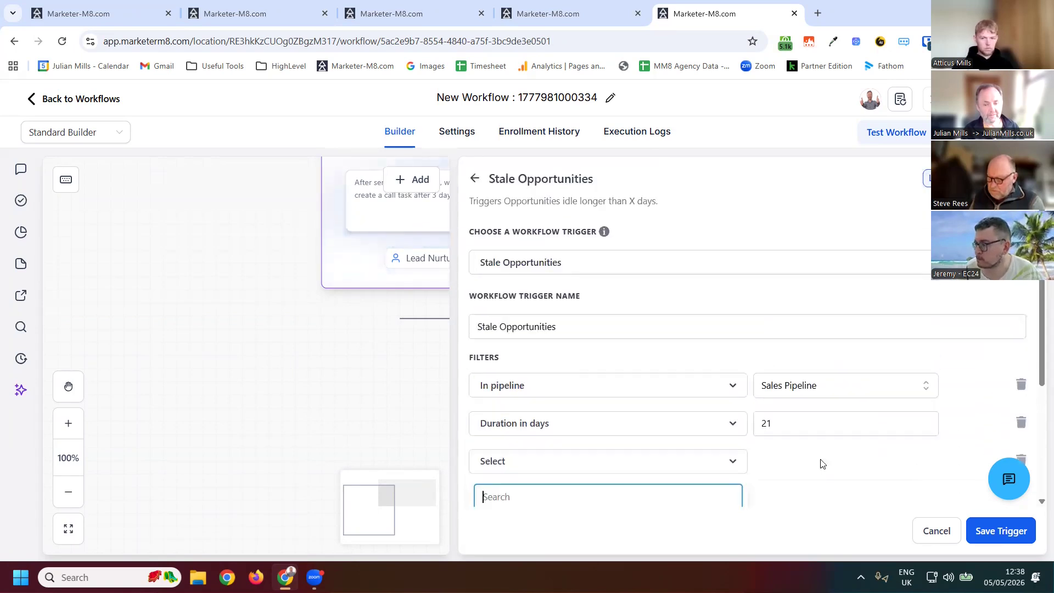
pyautogui.scroll(-3, 532, 475)
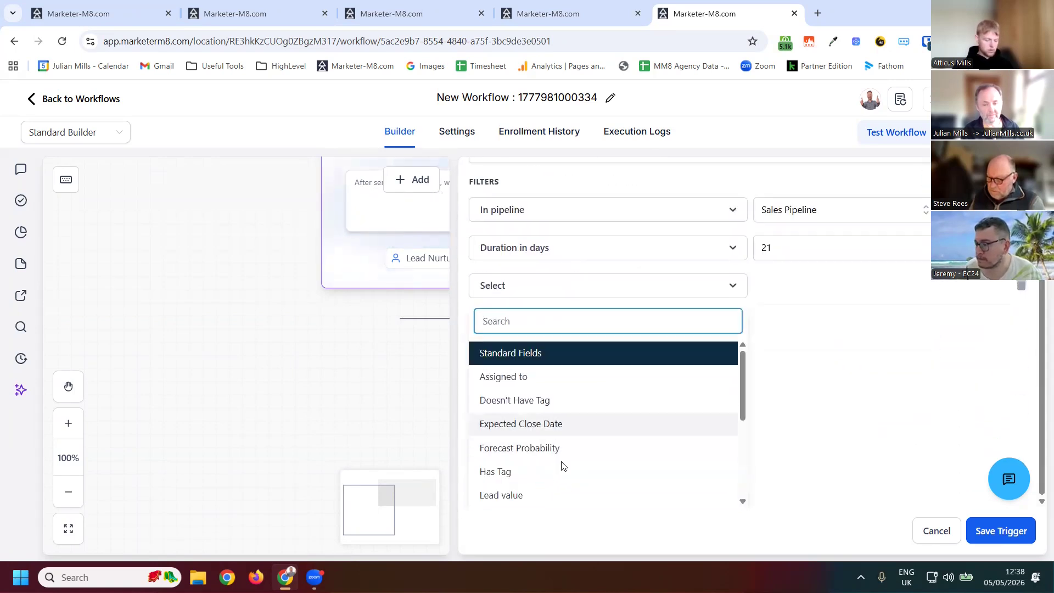
pyautogui.scroll(-3, 522, 372)
pyautogui.press('Up')
pyautogui.press('Up')
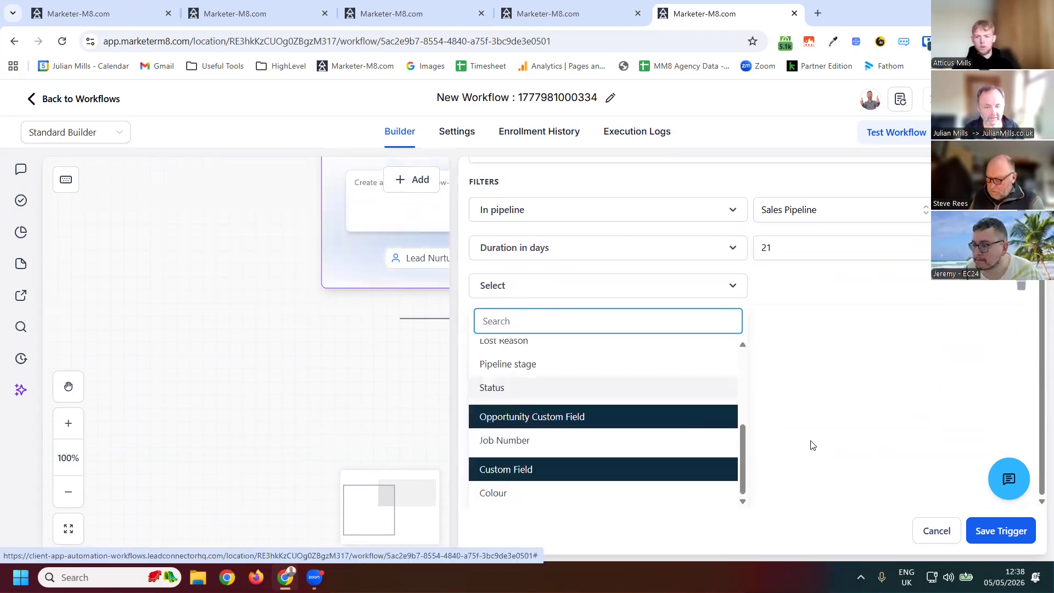
pyautogui.press('Return')
pyautogui.click(811, 442)
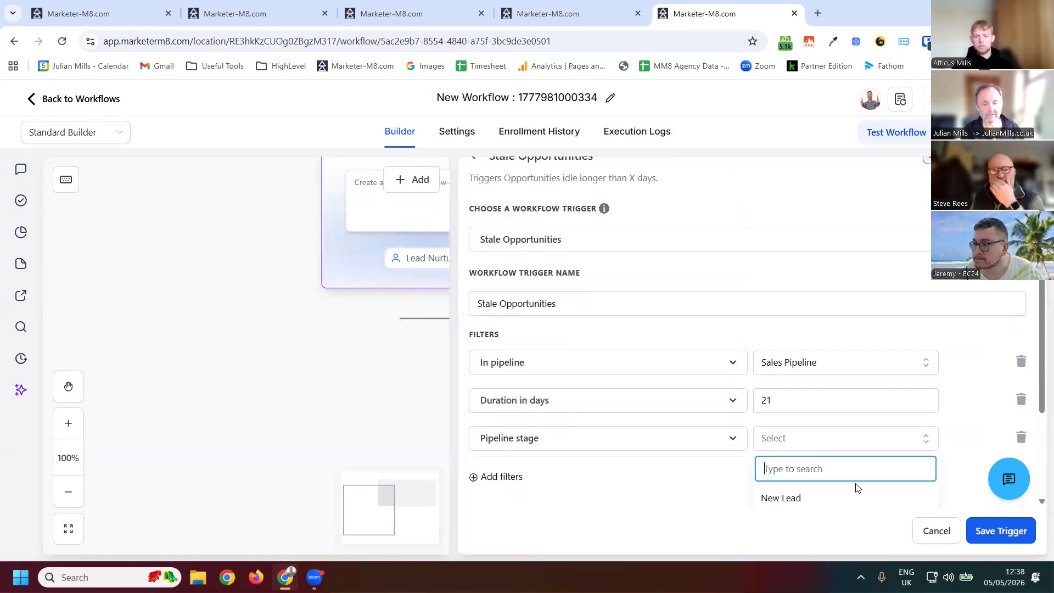
pyautogui.scroll(-3, 939, 360)
pyautogui.click(827, 376)
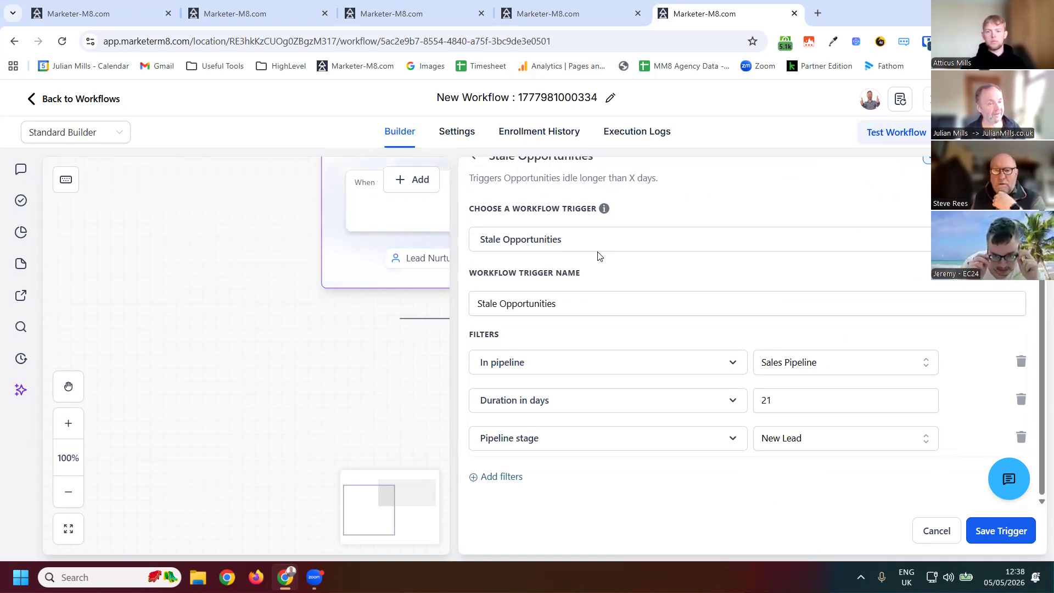
# - Set the Duration in days filter to 1 and save the trigger
pyautogui.click(800, 405)
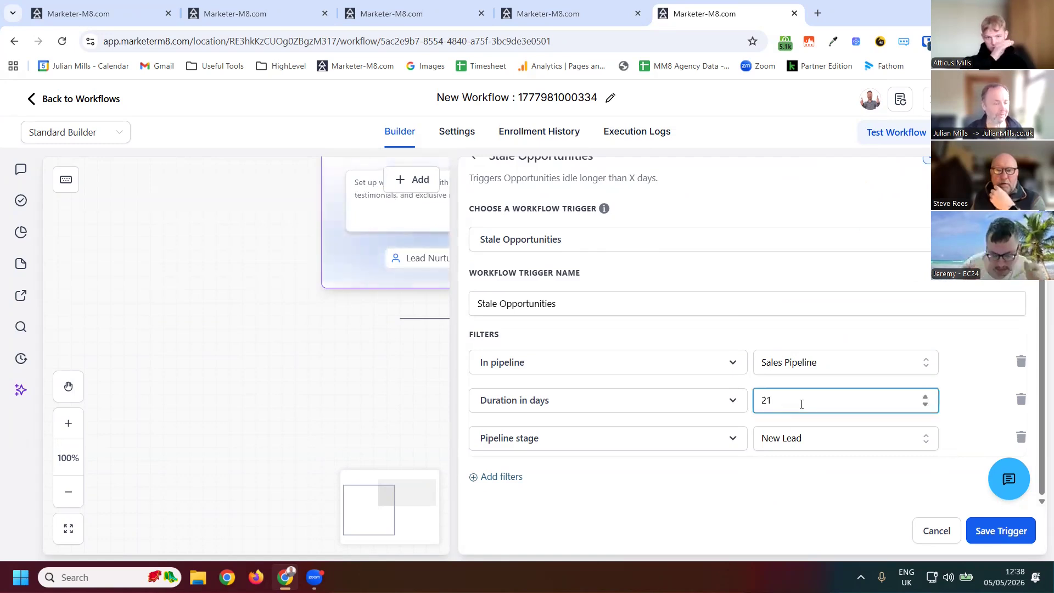
pyautogui.press('BackSpace')
pyautogui.press('BackSpace')
pyautogui.write('1')
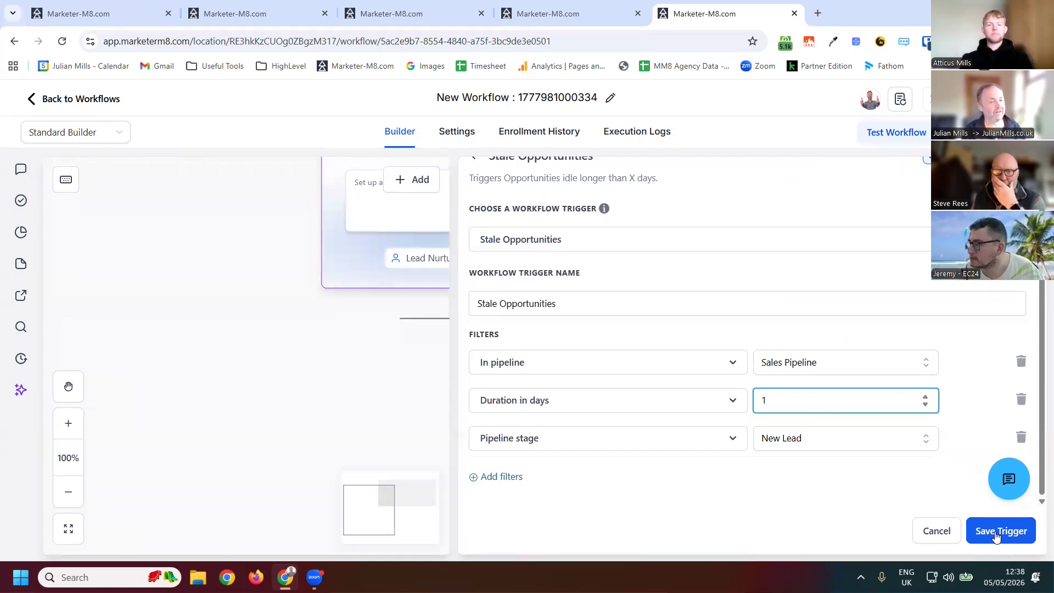
pyautogui.click(376, 503)
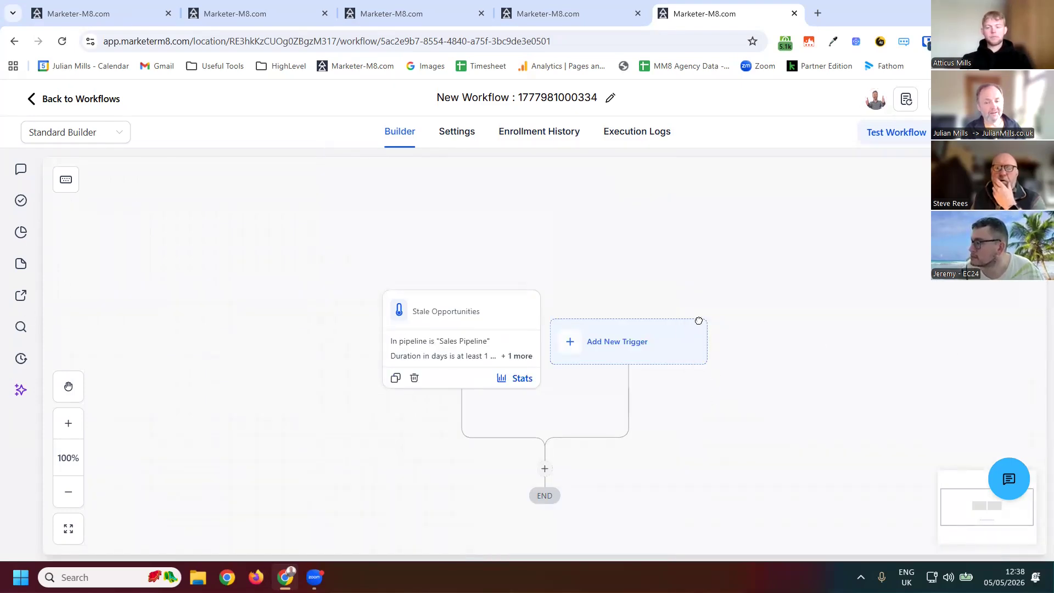
pyautogui.scroll(-3, 430, 341)
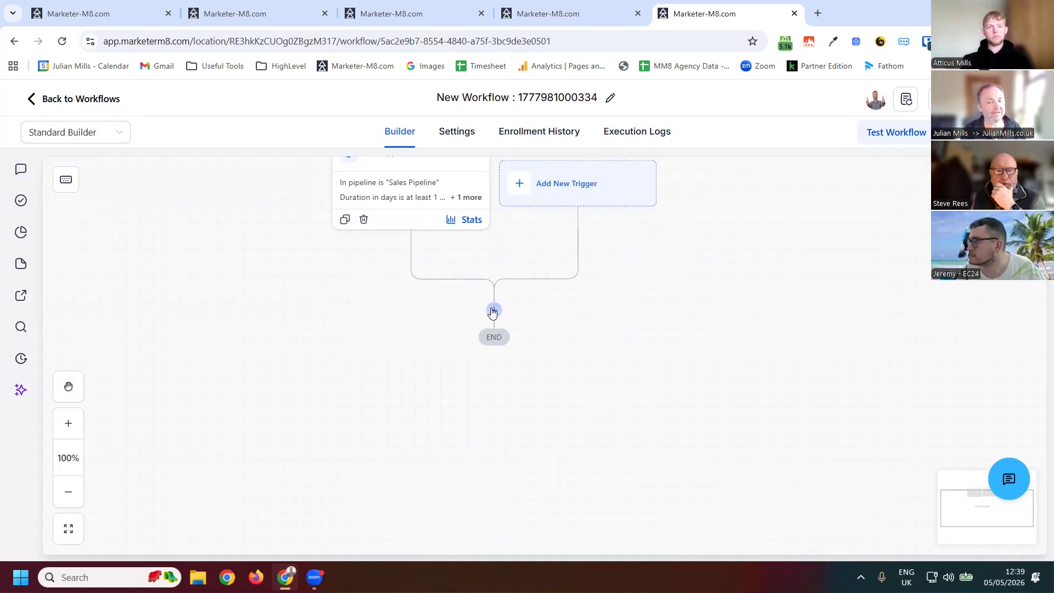
pyautogui.click(493, 311)
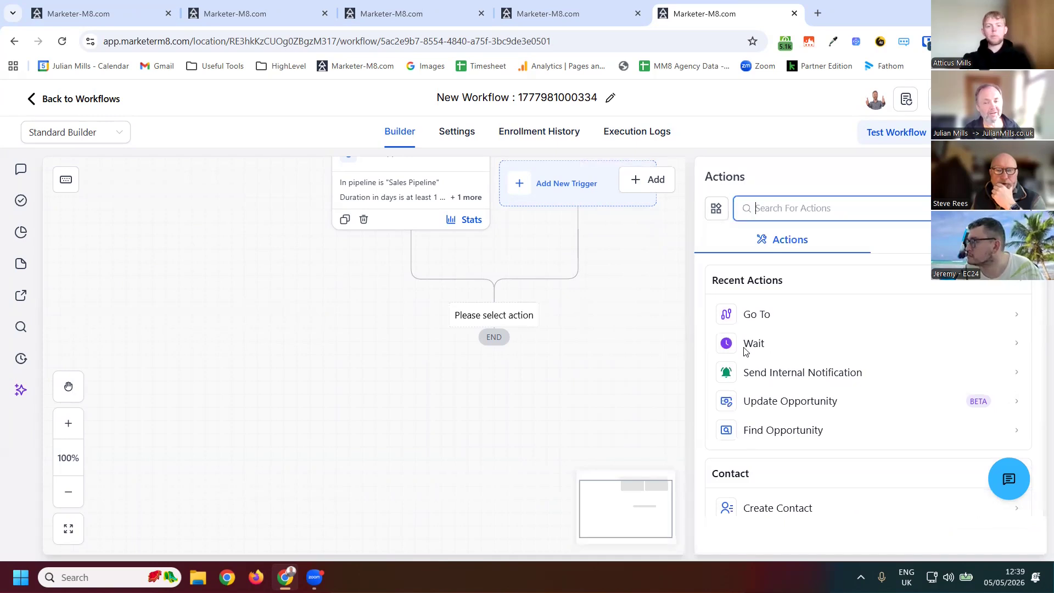
pyautogui.click(747, 364)
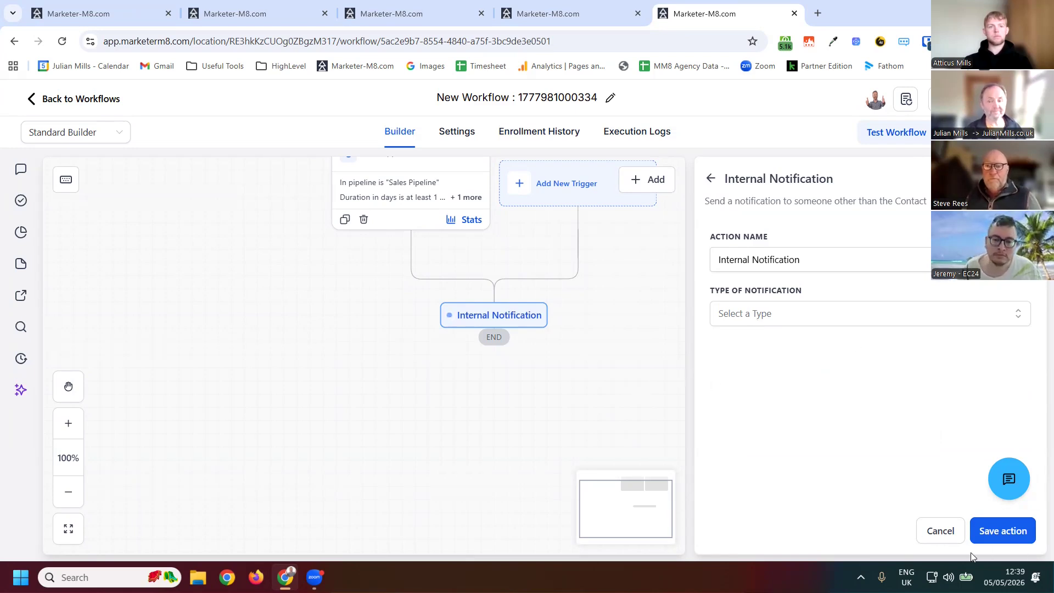
pyautogui.click(455, 251)
# - Remove the Stale Opportunities trigger from the workflow
pyautogui.scroll(3, 416, 314)
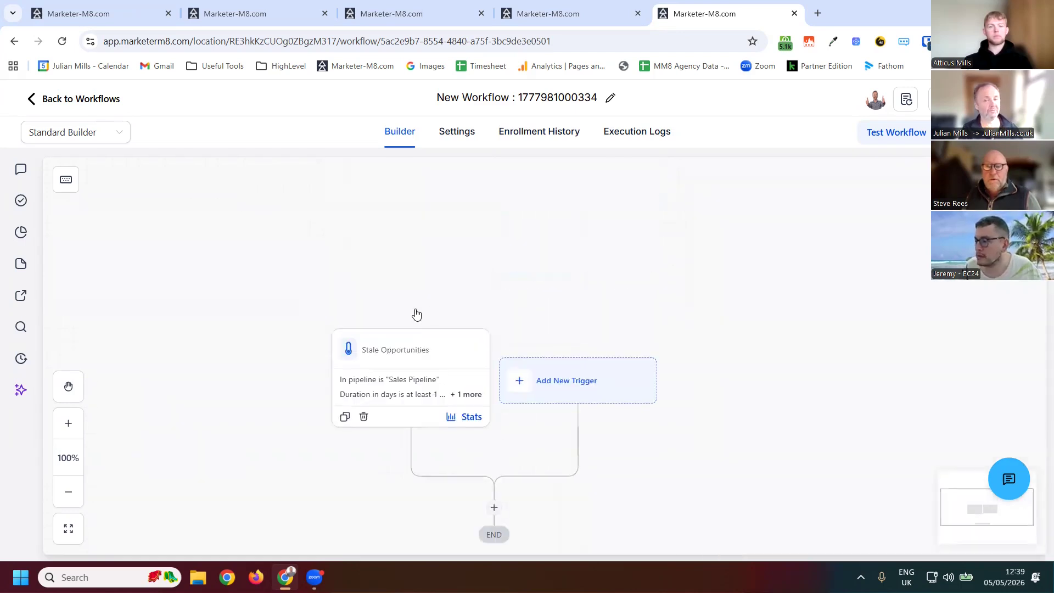
pyautogui.scroll(-1, 434, 307)
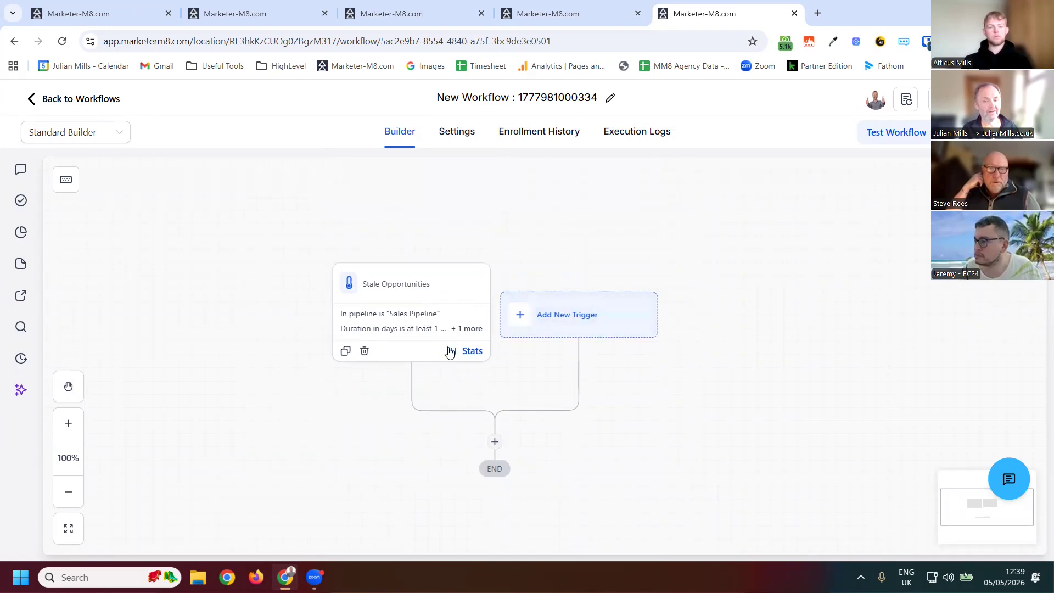
pyautogui.click(404, 305)
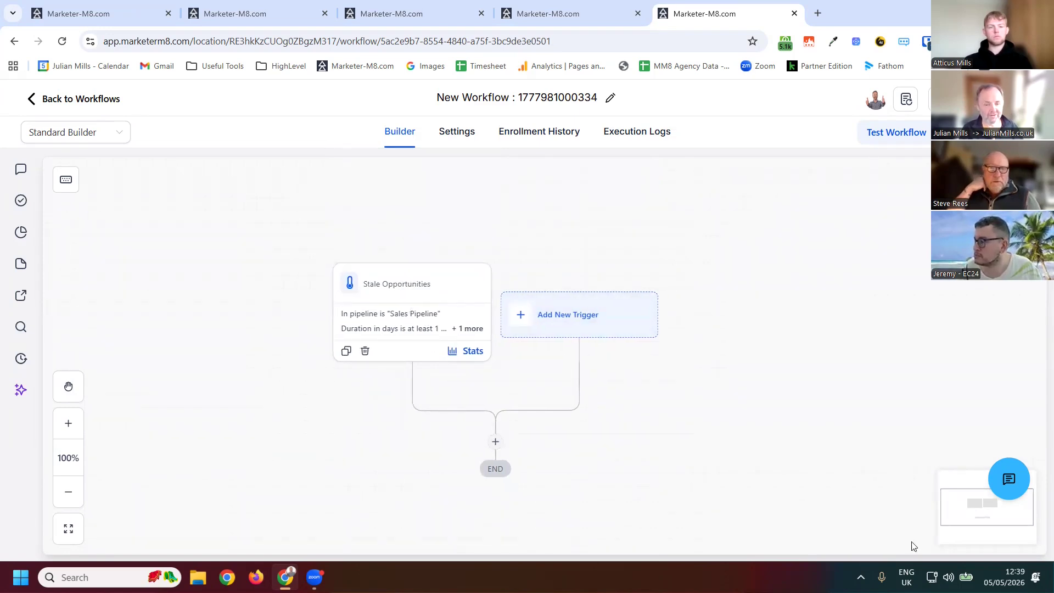
pyautogui.click(511, 536)
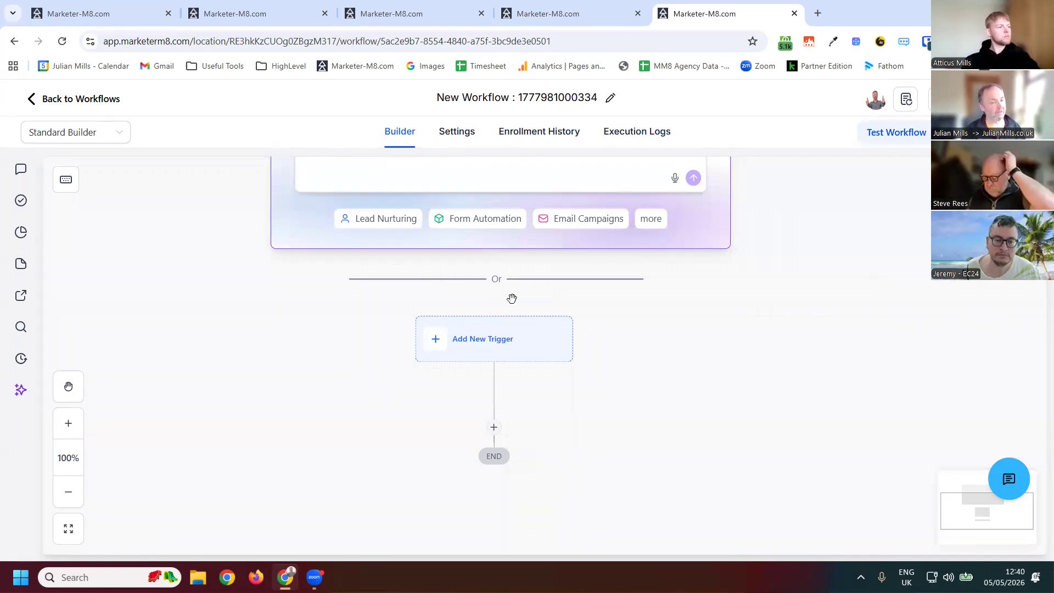
# - Add an Opportunity Changed trigger to the workflow and add a new filter
pyautogui.click(513, 339)
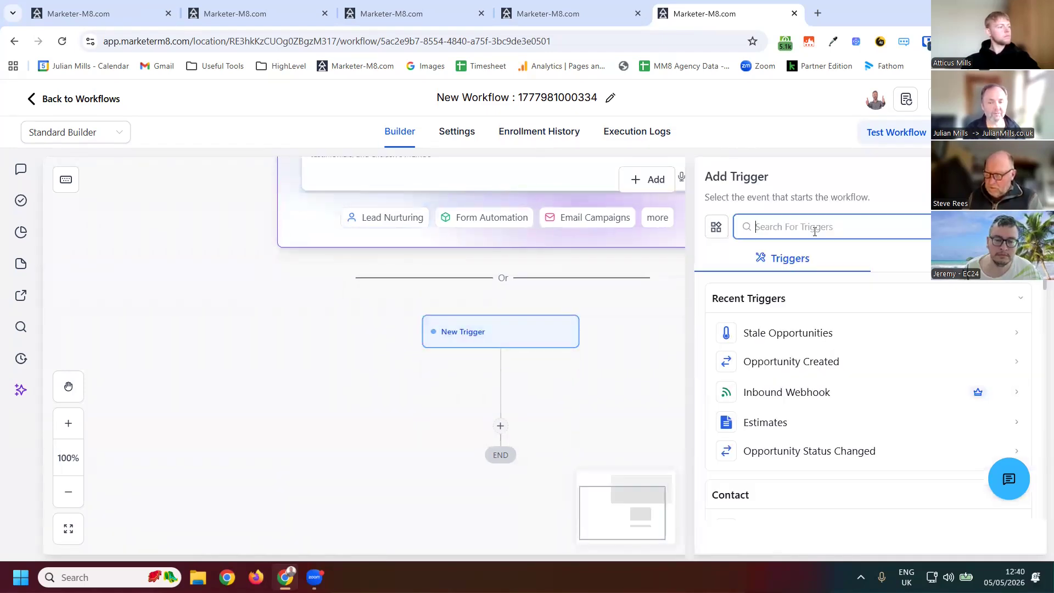
pyautogui.write('opportunity')
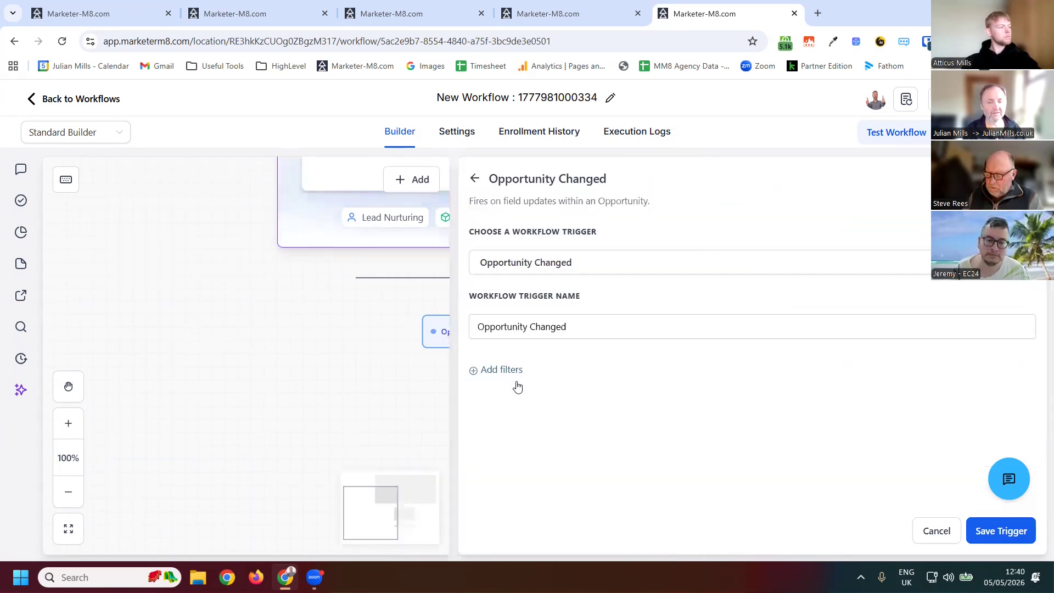
pyautogui.click(517, 389)
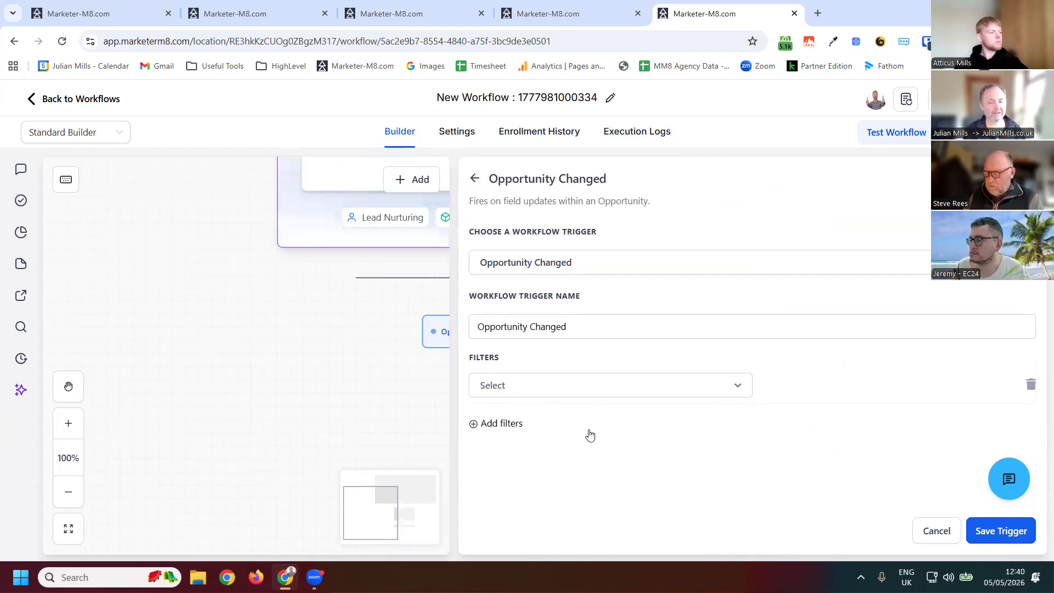
# - Set the trigger filter to In pipeline equals Sales Pipeline
pyautogui.click(520, 386)
pyautogui.press('Down')
pyautogui.press('Down')
pyautogui.press('Down')
pyautogui.press('Down')
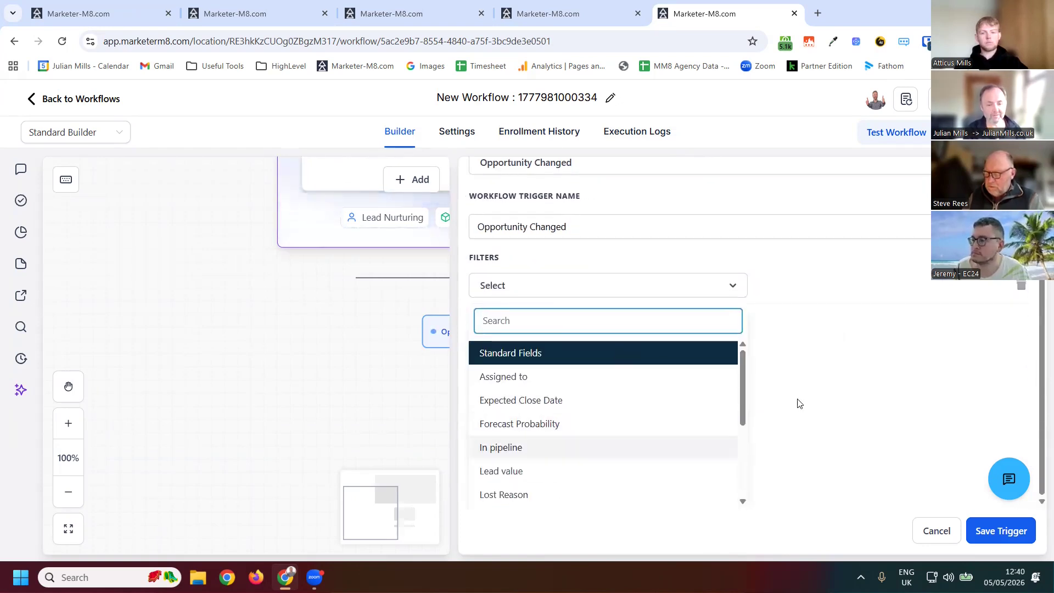
pyautogui.press('Return')
pyautogui.click(781, 388)
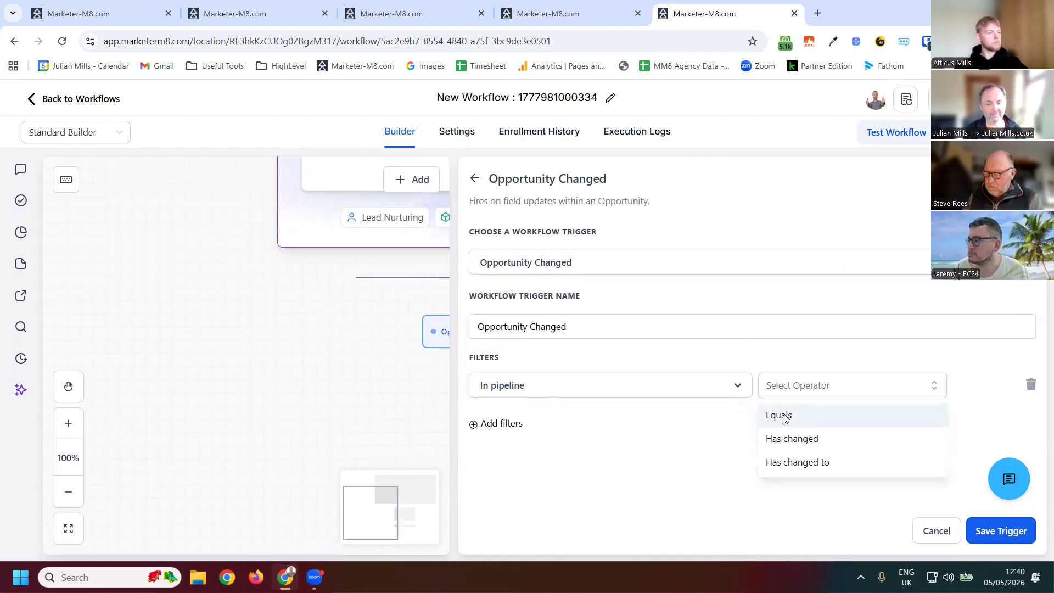
pyautogui.press('Return')
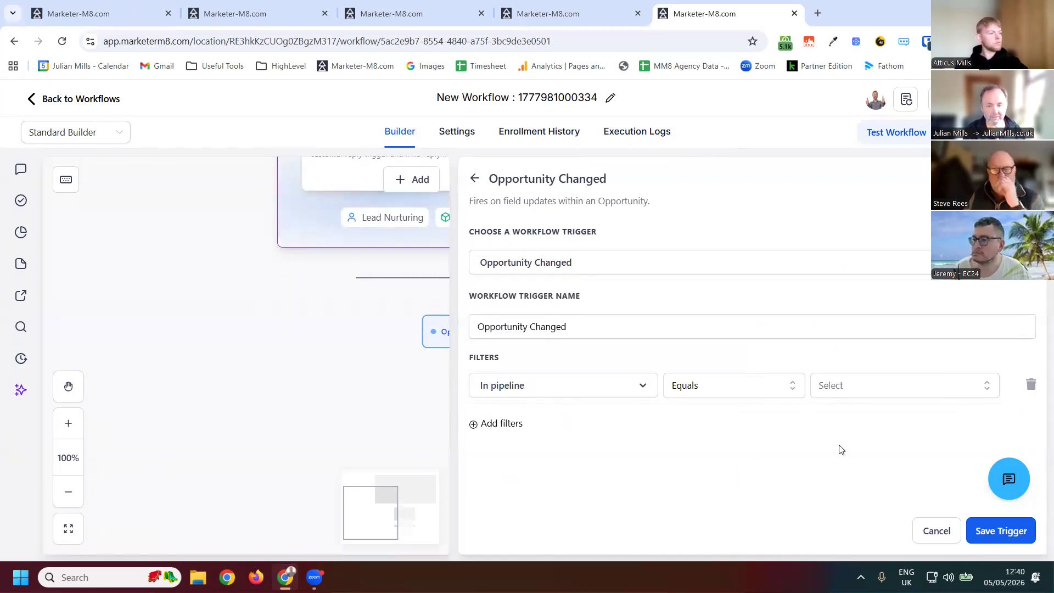
pyautogui.press('Return')
pyautogui.press('Down')
pyautogui.press('Return')
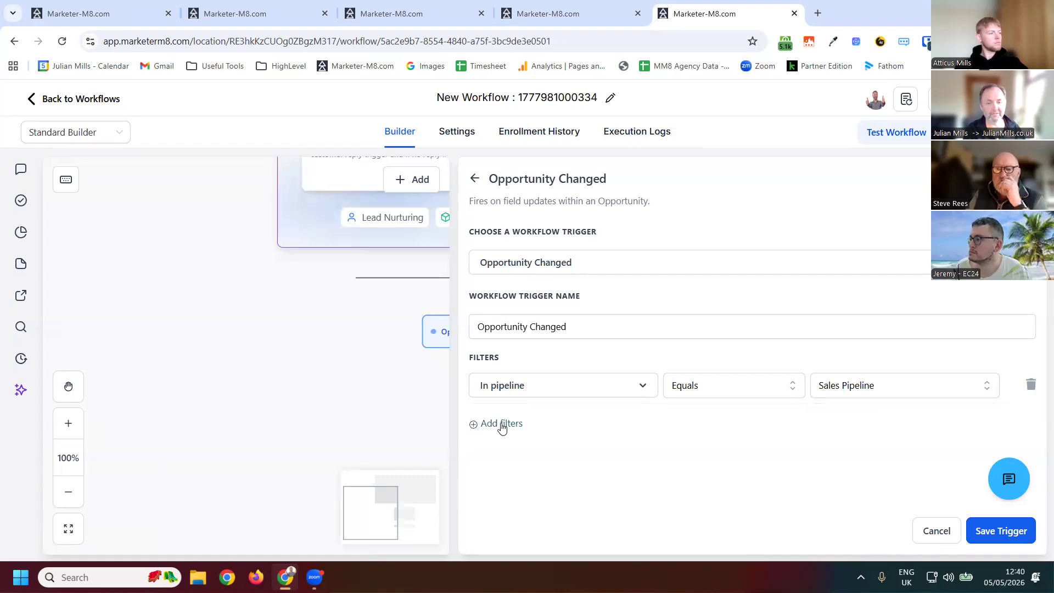
# - Add a second trigger filter on the Pipeline stage field
pyautogui.click(533, 431)
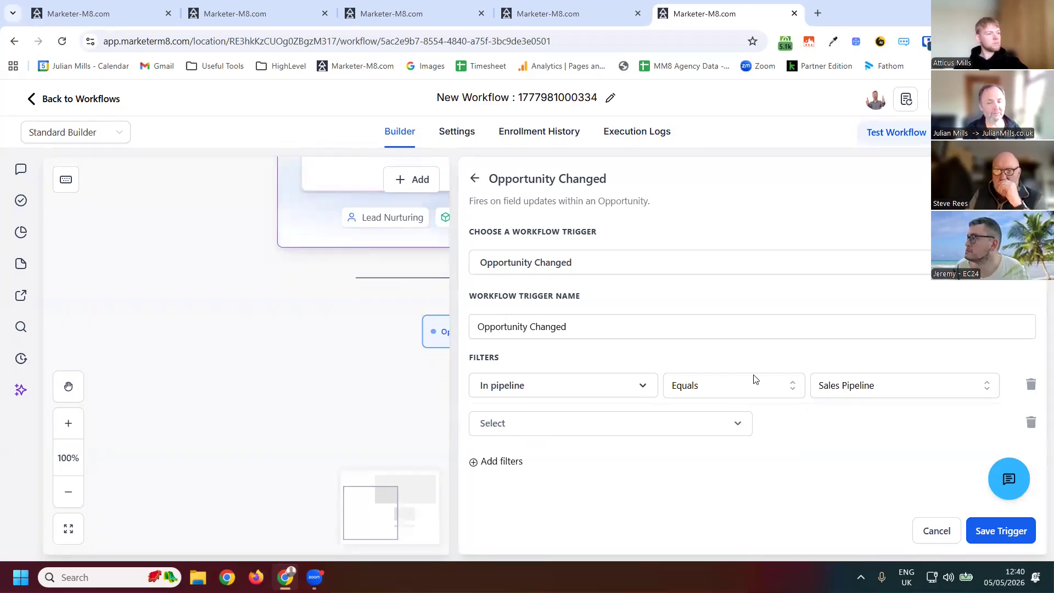
pyautogui.scroll(-3, 537, 456)
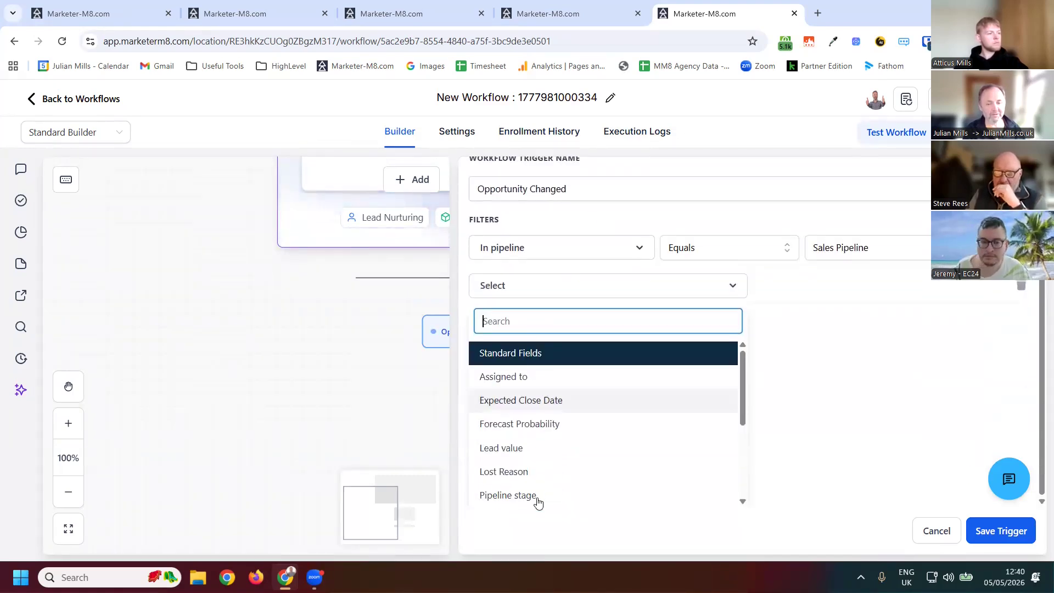
pyautogui.press('Down')
pyautogui.press('Down')
pyautogui.press('Down')
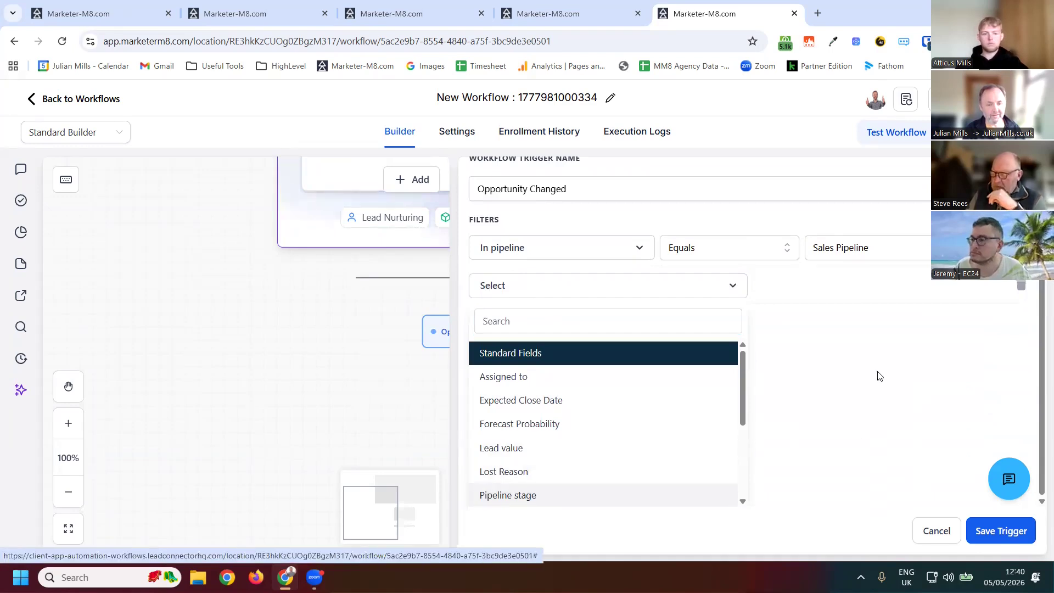
pyautogui.press('Return')
# - Set the Pipeline stage filter to "May be in the future" and save the trigger
pyautogui.click(834, 428)
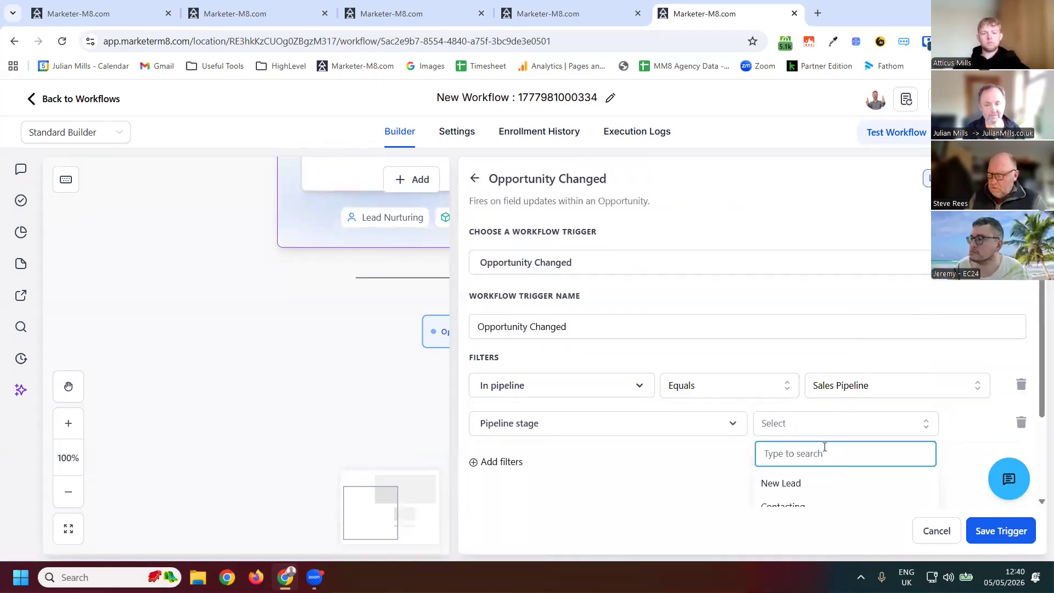
pyautogui.scroll(-2, 945, 420)
pyautogui.scroll(2, 978, 426)
pyautogui.scroll(-2, 818, 496)
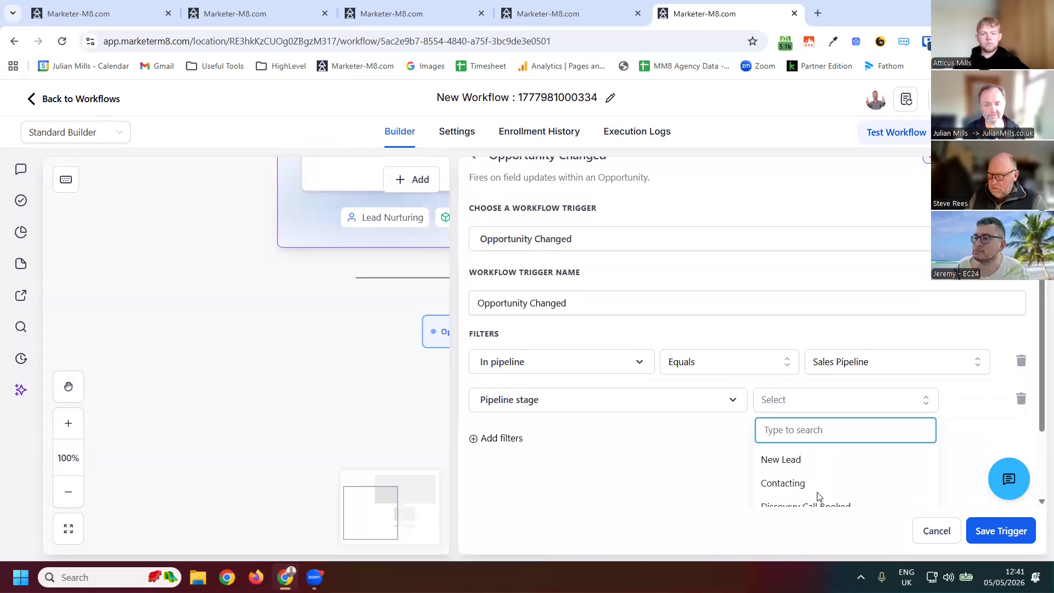
pyautogui.press('Down')
pyautogui.press('Down')
pyautogui.press('Down')
pyautogui.press('Return')
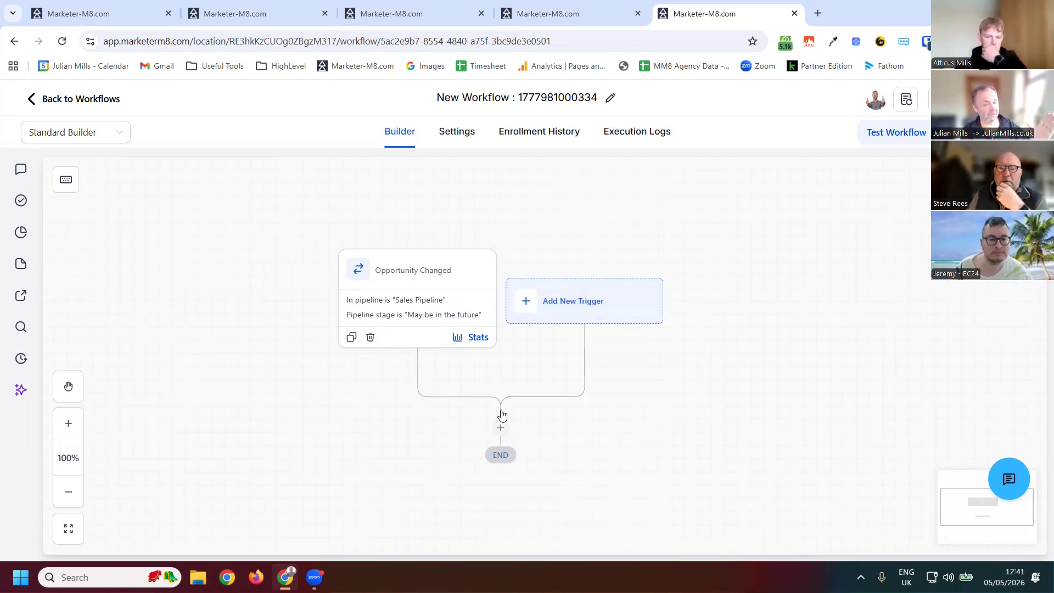
# - Add a Wait action below the Opportunity Changed trigger
pyautogui.click(501, 430)
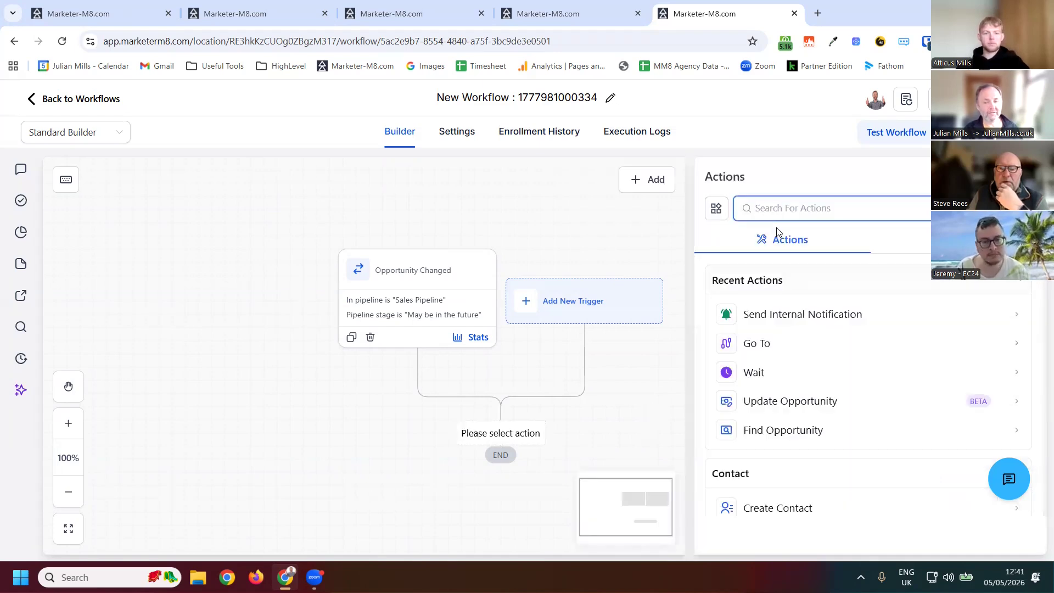
pyautogui.write('wai')
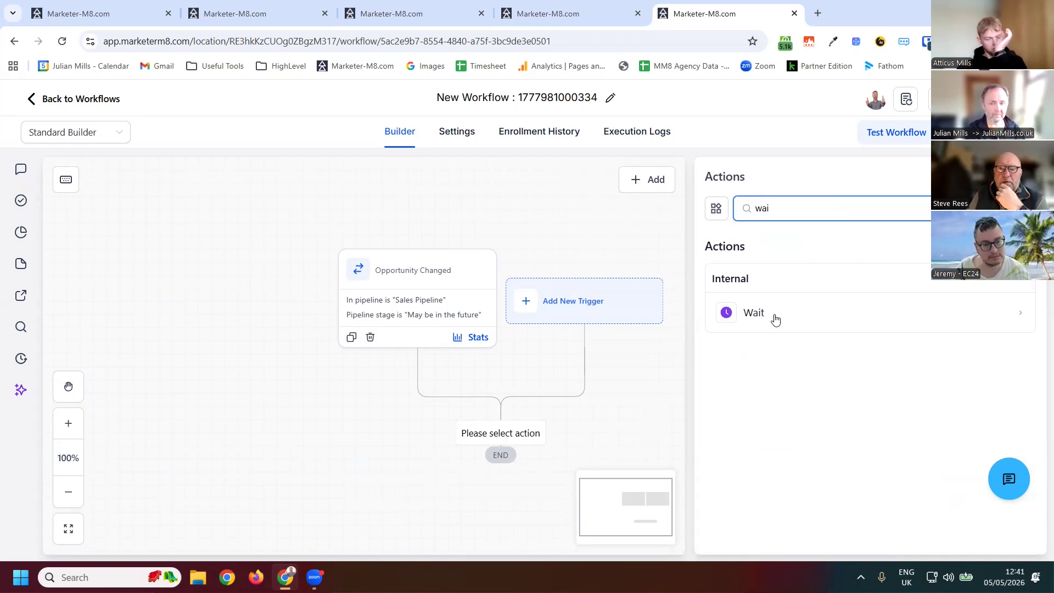
pyautogui.click(775, 319)
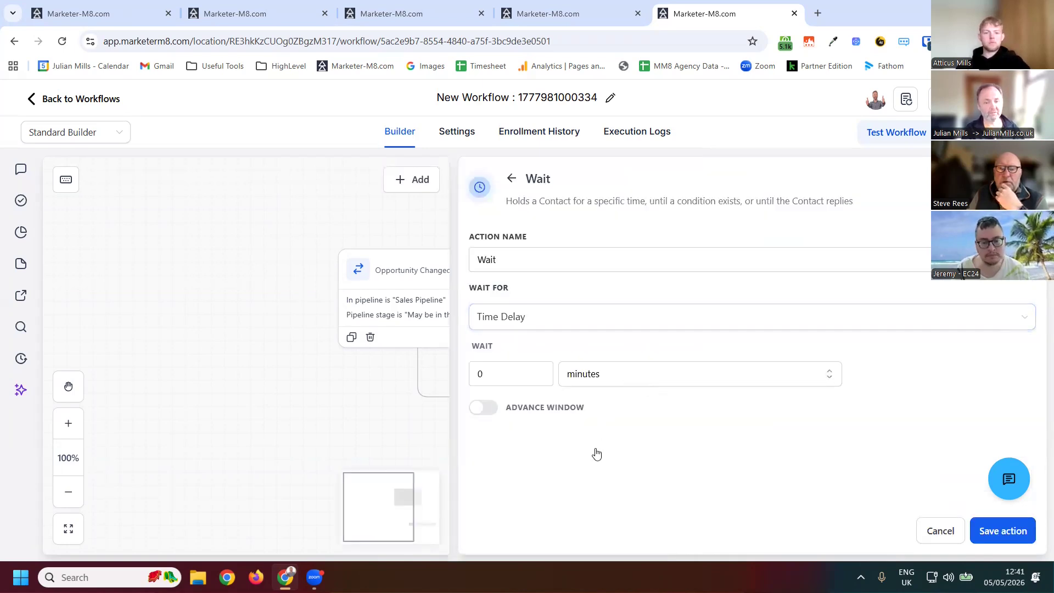
# - Set the wait time delay to 180 days
pyautogui.click(583, 374)
pyautogui.press('Down')
pyautogui.press('Down')
pyautogui.press('Return')
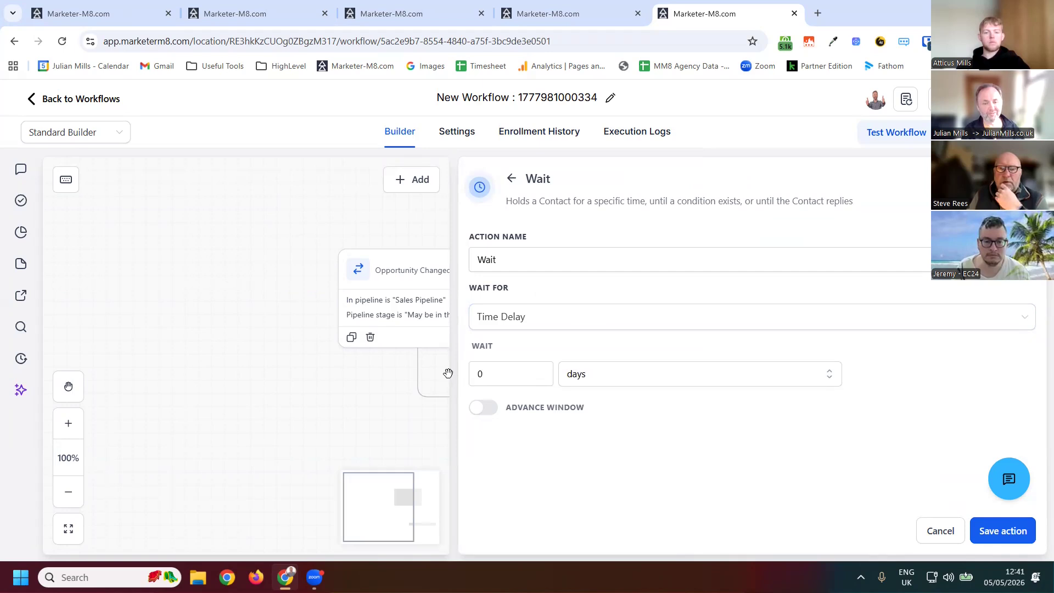
pyautogui.hotkey('shift', 'Tab')
pyautogui.write('180')
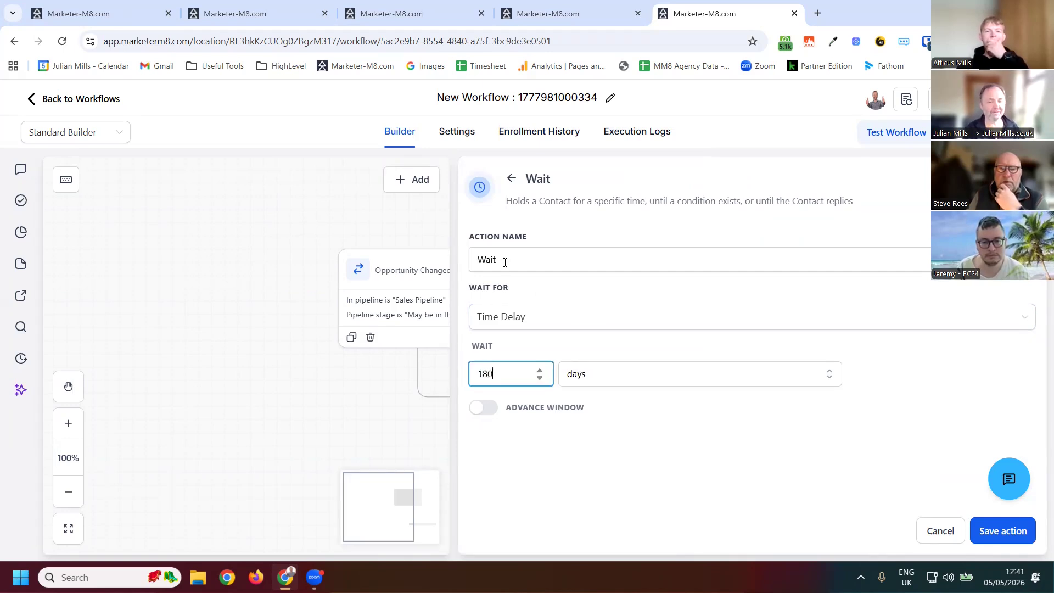
# - Name the wait action "Wait 6 months" and save it
pyautogui.click(505, 262)
pyautogui.write('6 months')
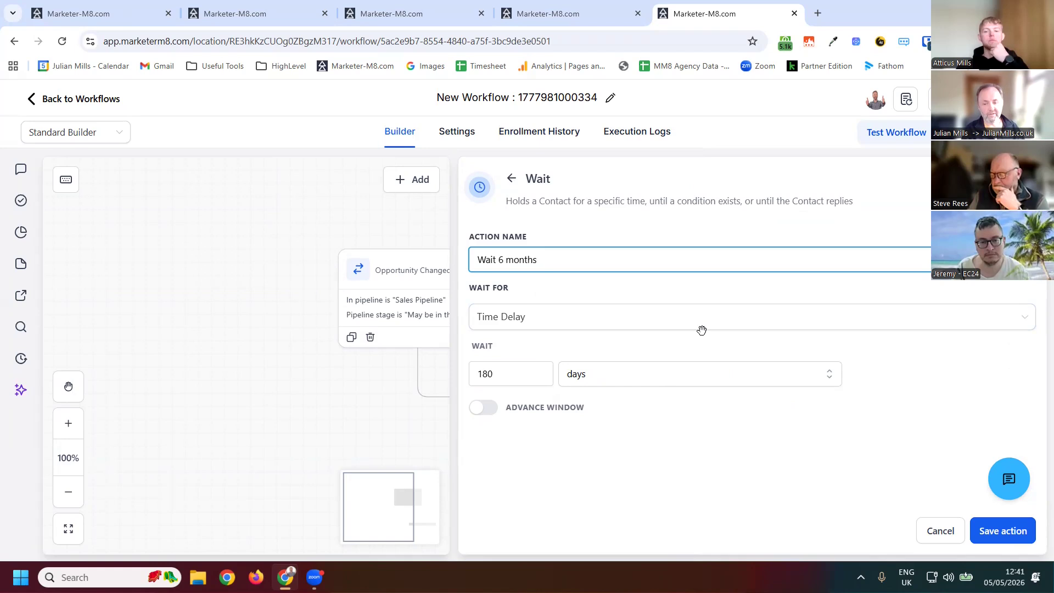
pyautogui.click(449, 428)
pyautogui.scroll(-2, 504, 460)
pyautogui.scroll(1, 504, 460)
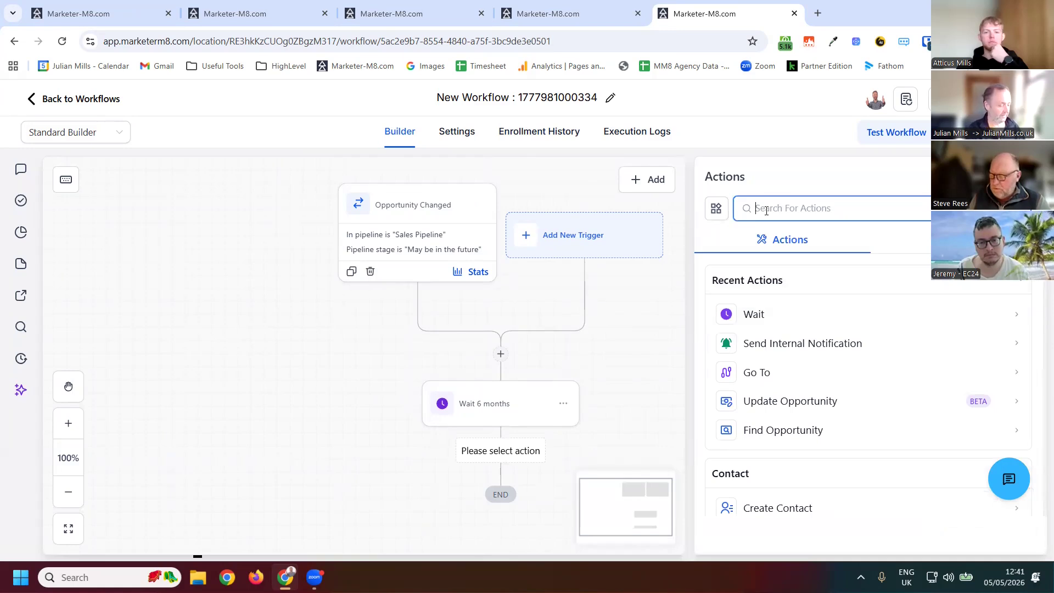
# - Add a Send Email action below the wait
pyautogui.write('email')
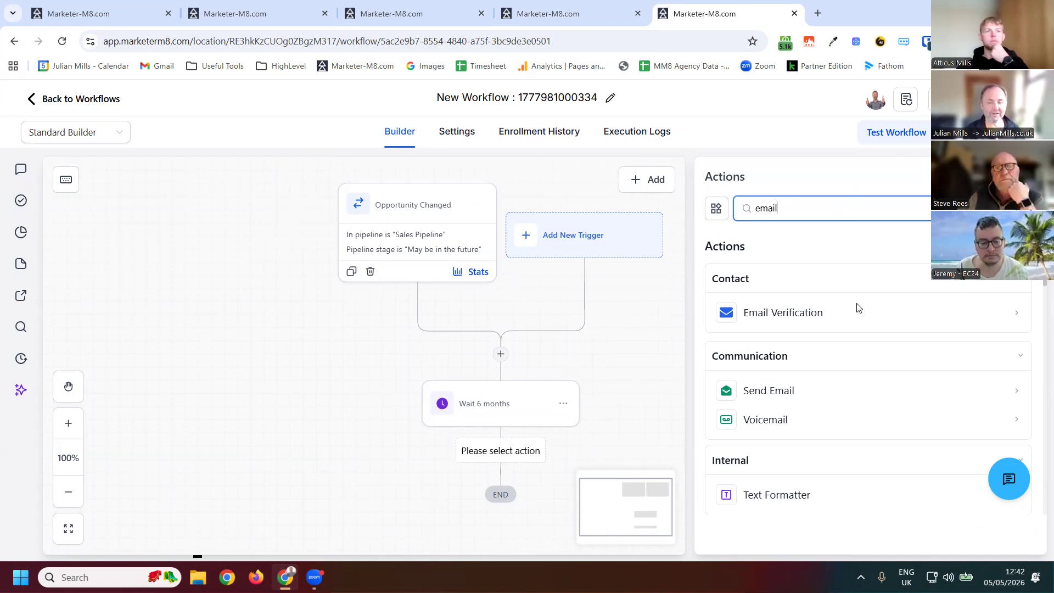
pyautogui.write('1')
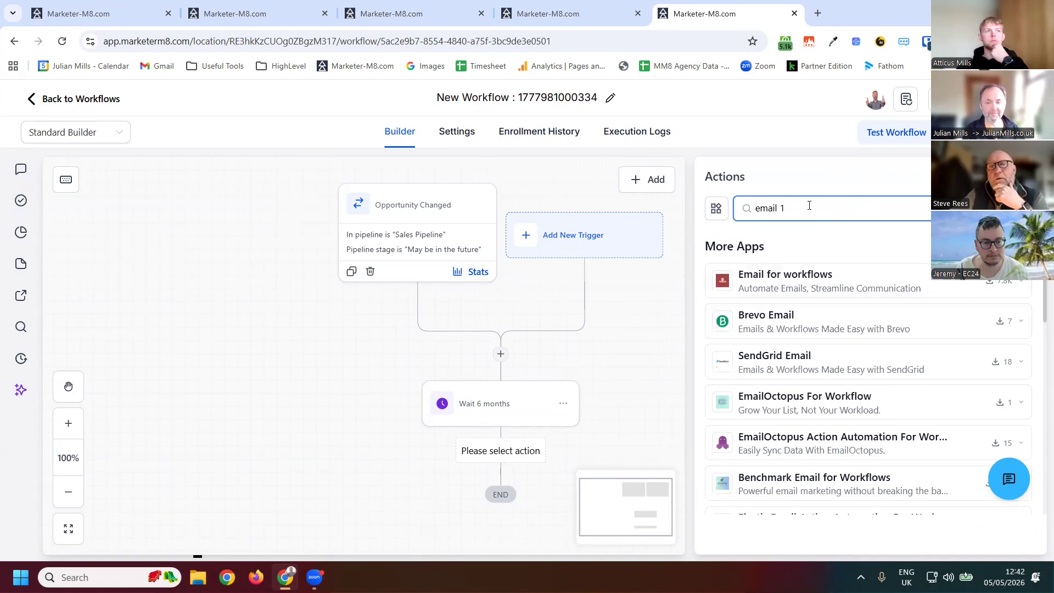
pyautogui.press('BackSpace')
pyautogui.press('BackSpace')
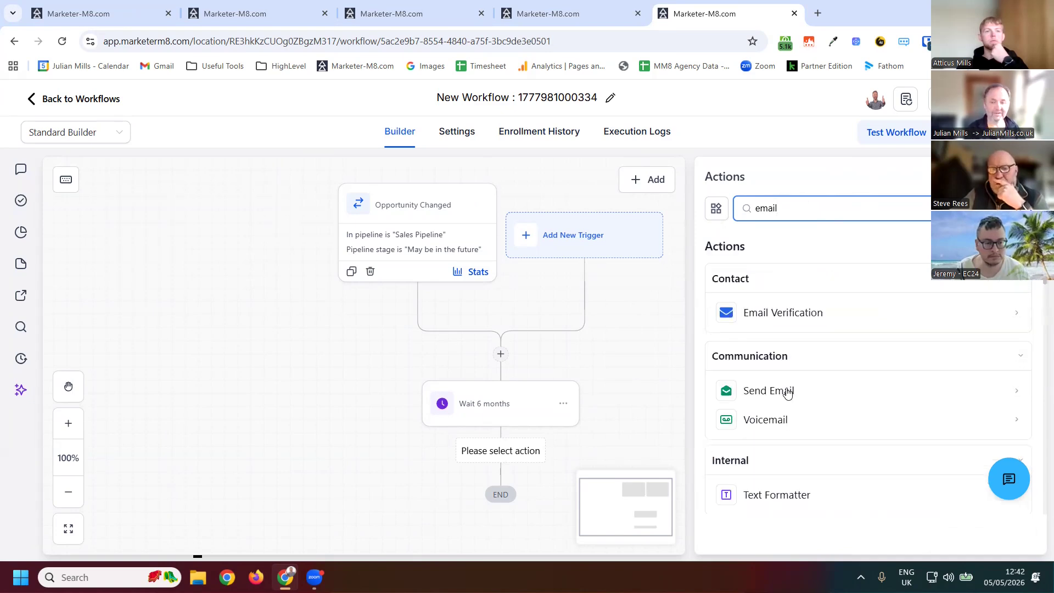
pyautogui.click(789, 391)
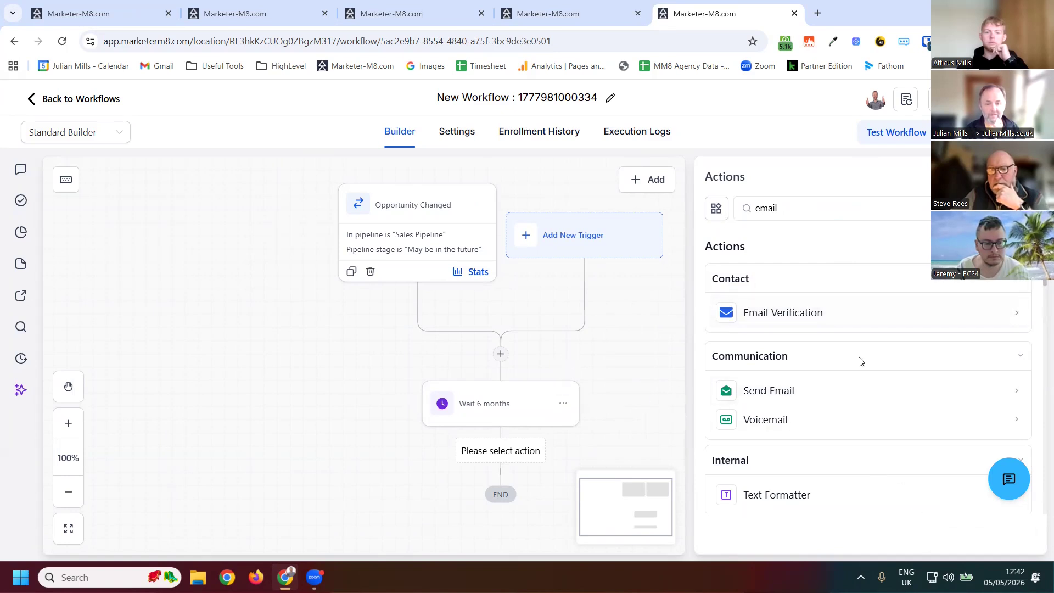
pyautogui.click(823, 388)
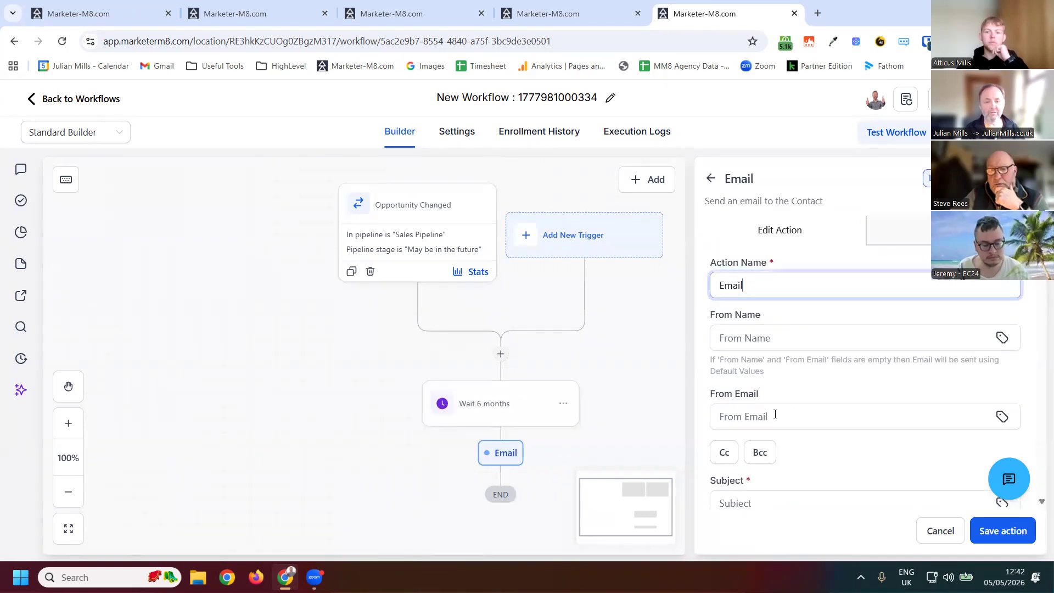
# - Enter "eeeeee" as the email subject and save the email action
pyautogui.scroll(-2, 802, 428)
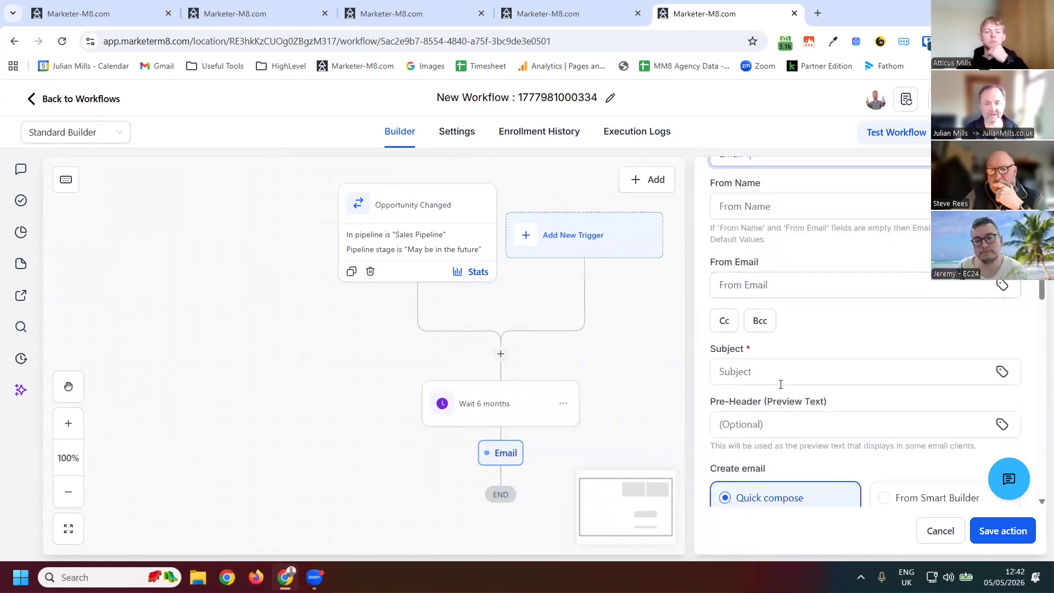
pyautogui.hotkey('shift', 'Tab')
pyautogui.write('eeeeee')
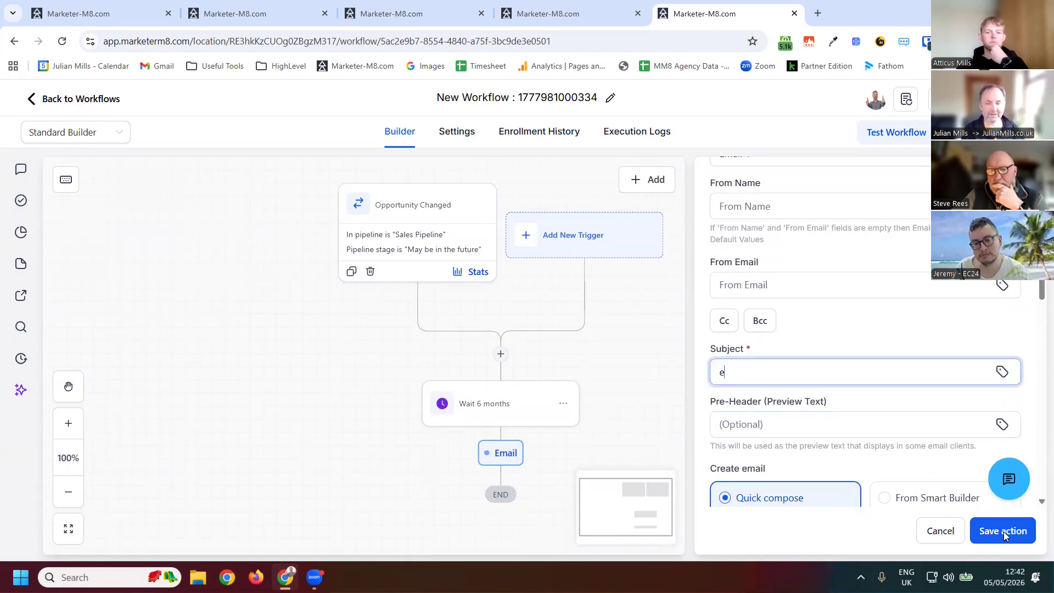
pyautogui.click(670, 396)
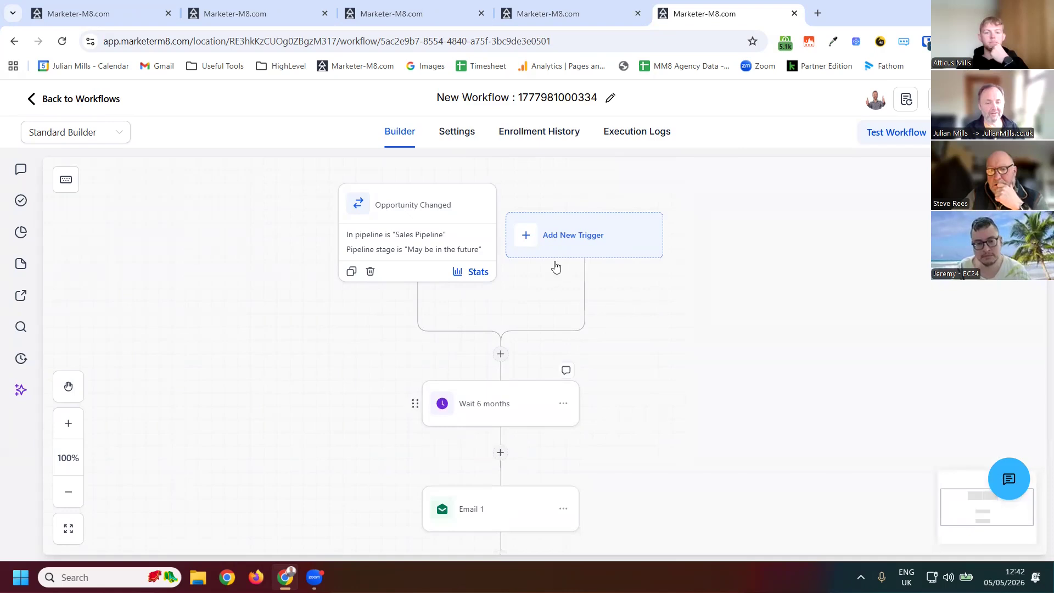
# - Copy the wait and email actions and paste them below the email
pyautogui.scroll(-1, 584, 246)
pyautogui.scroll(-5, 583, 246)
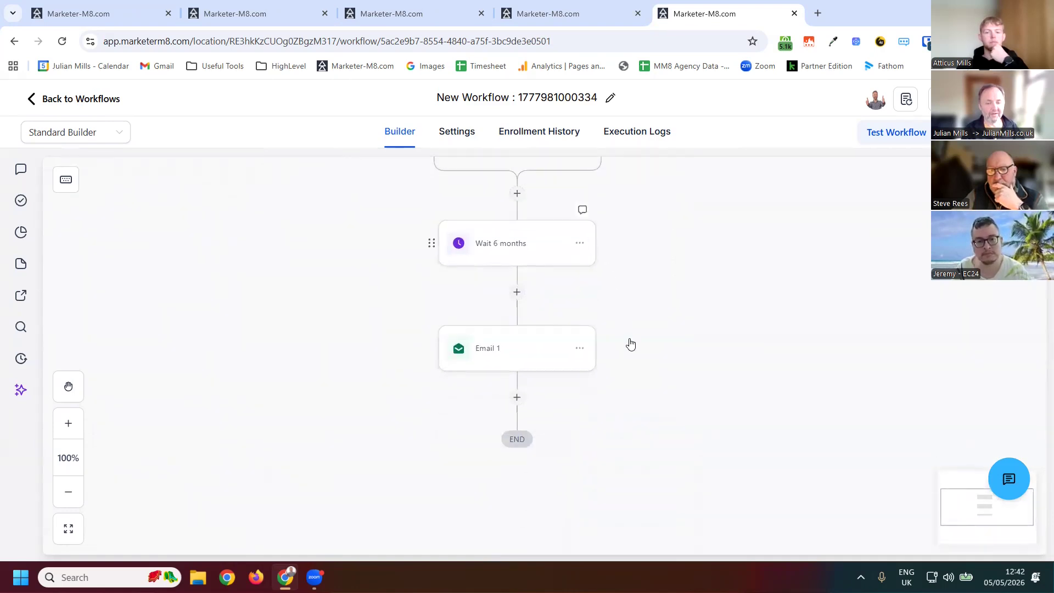
pyautogui.click(580, 243)
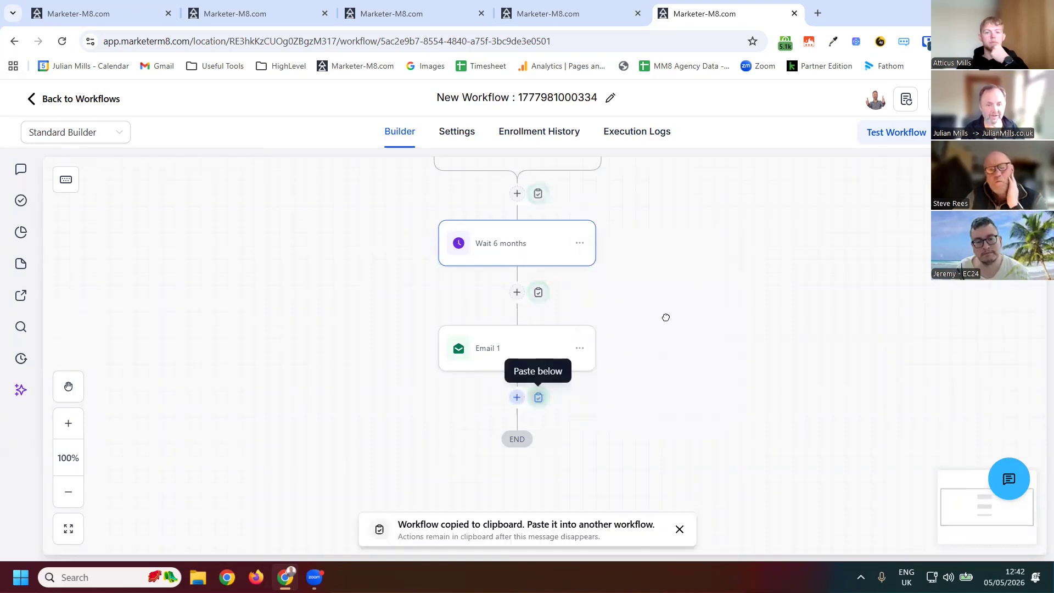
pyautogui.click(538, 397)
pyautogui.scroll(-2, 536, 437)
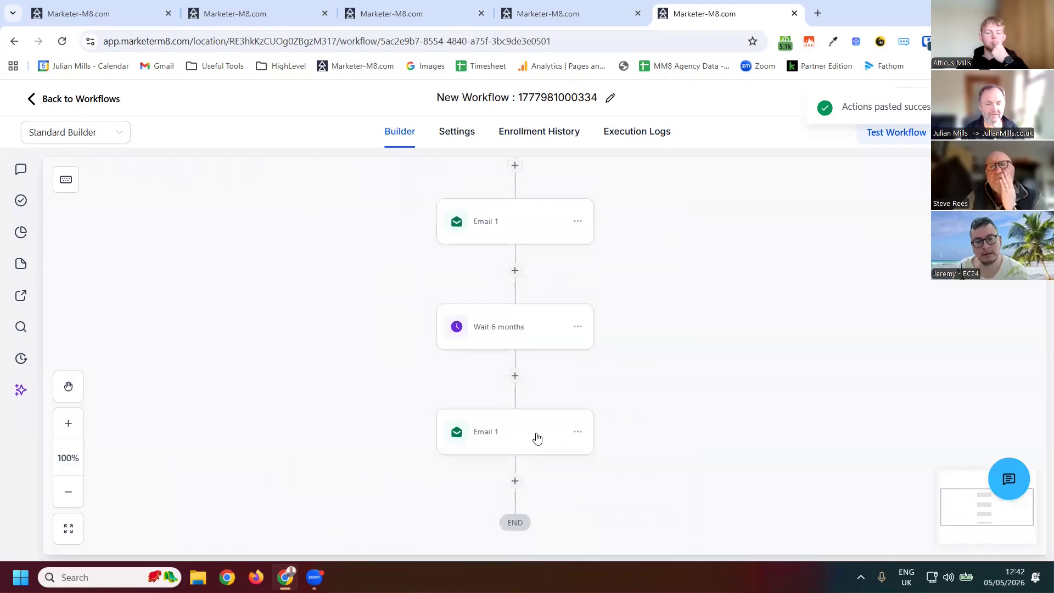
# - Rename the pasted email action to "Email 2"
pyautogui.click(555, 428)
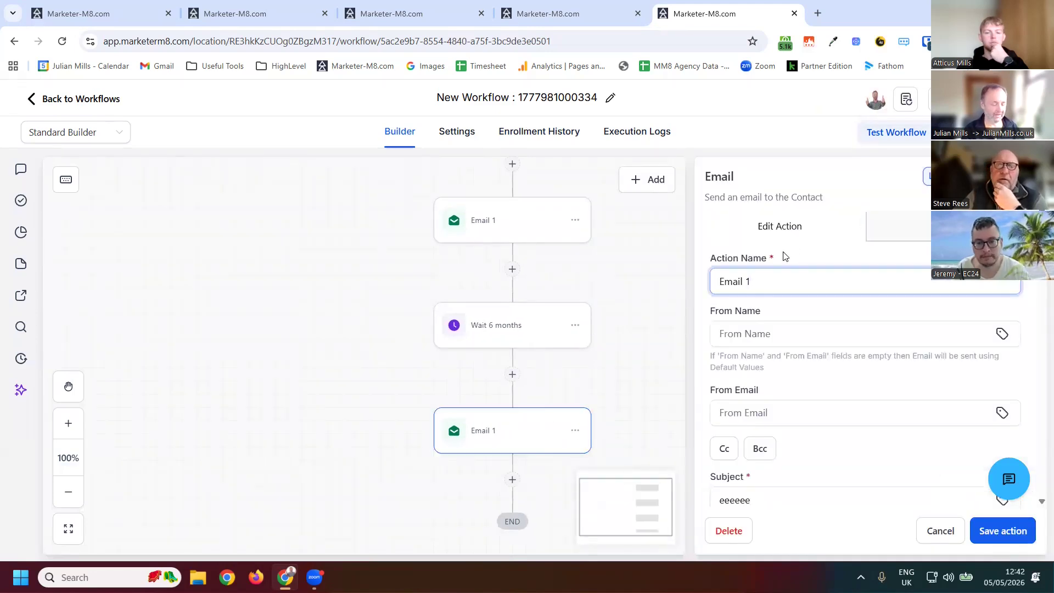
pyautogui.press('BackSpace')
pyautogui.write('2')
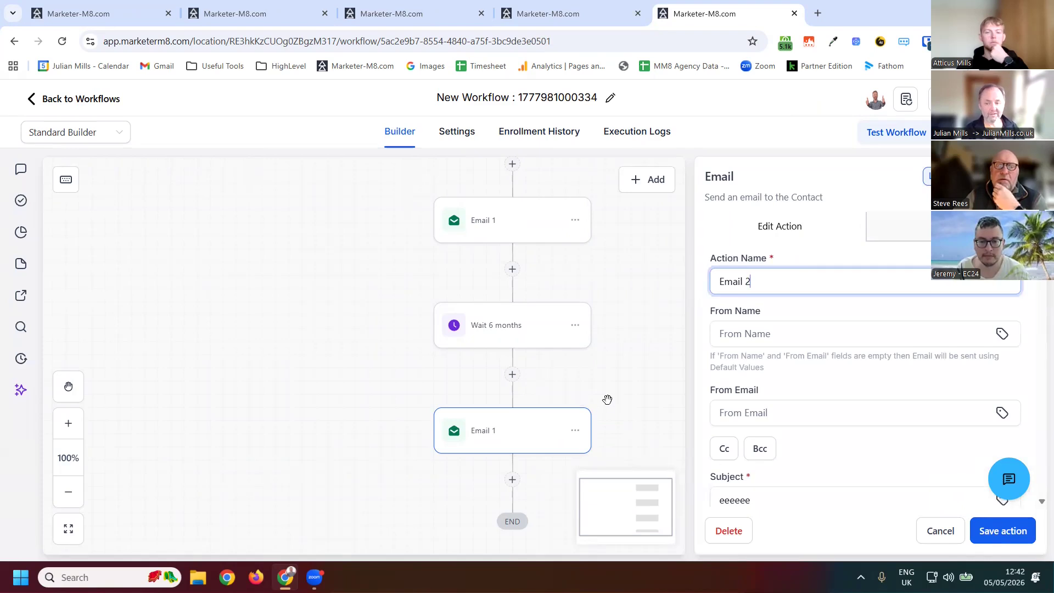
pyautogui.click(603, 317)
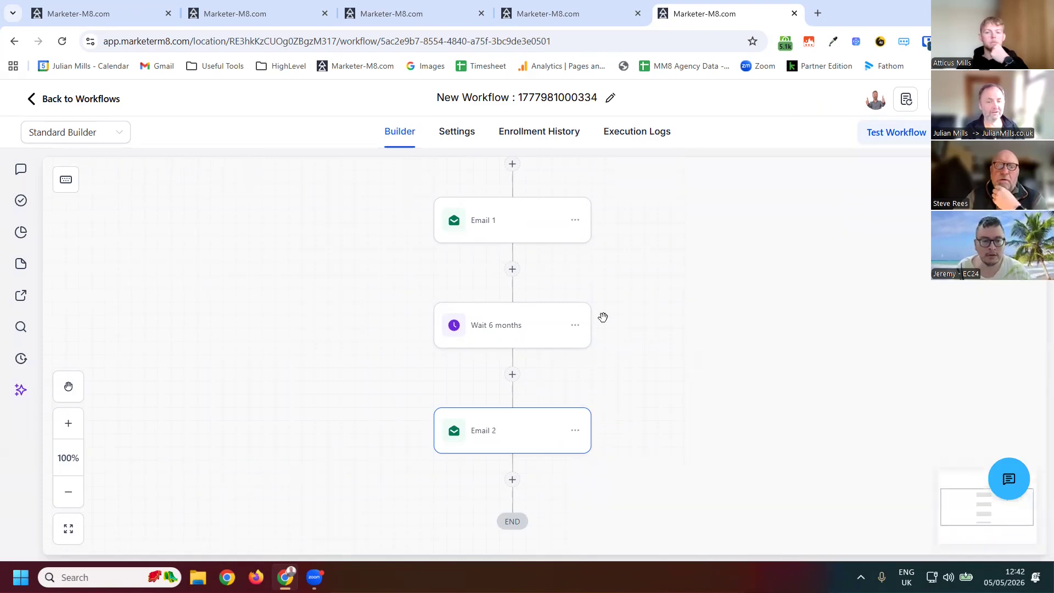
# - Copy the first Wait 6 months action
pyautogui.scroll(3, 546, 319)
pyautogui.scroll(2, 545, 374)
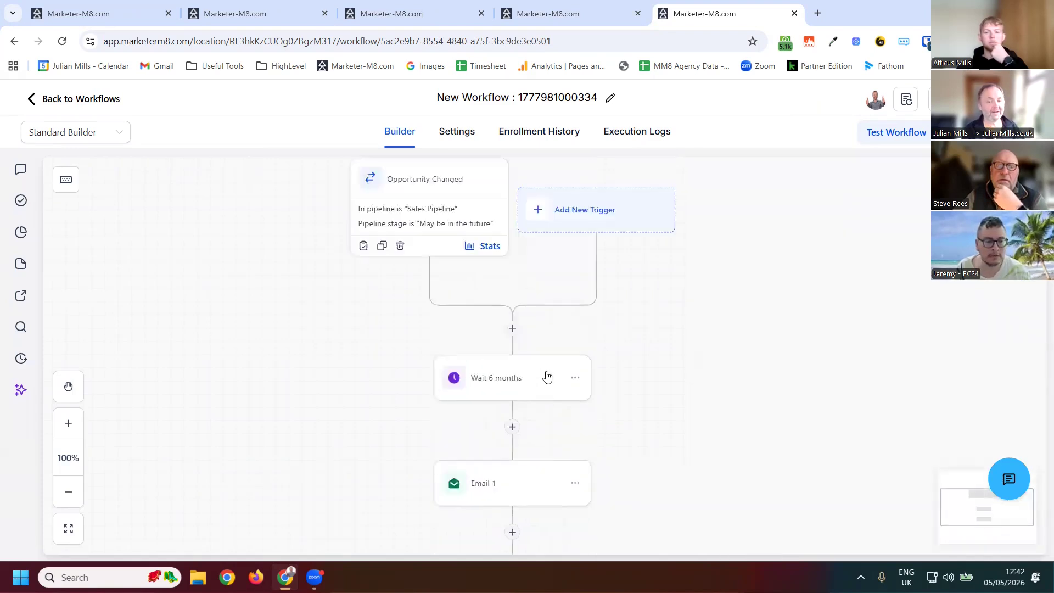
pyautogui.click(575, 378)
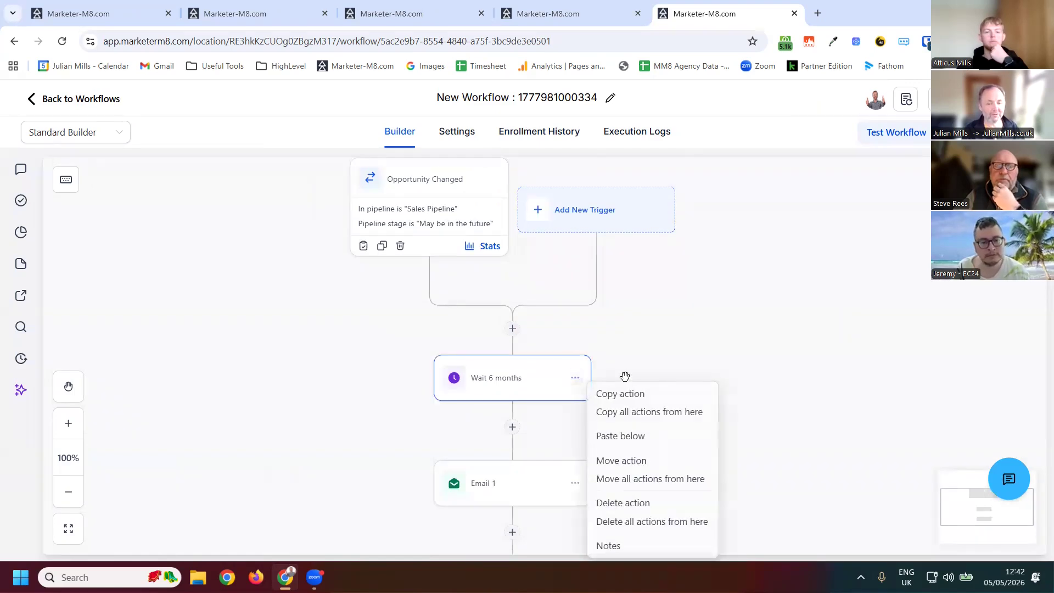
pyautogui.click(627, 395)
pyautogui.scroll(-1, 603, 437)
pyautogui.scroll(1, 555, 378)
pyautogui.scroll(-7, 535, 296)
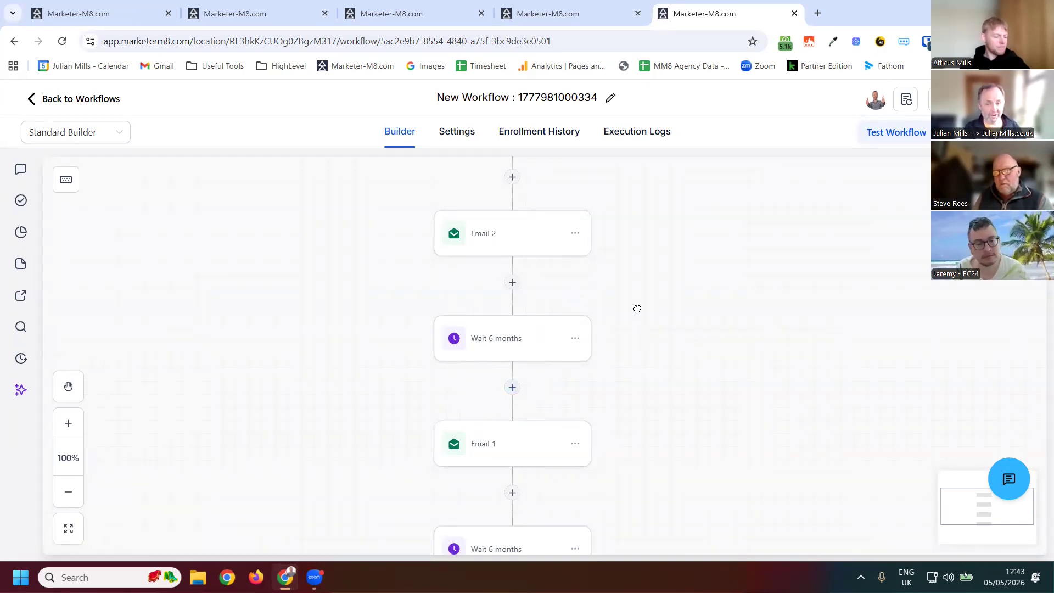
# - Add a Go To action at the end of the workflow, below Email 2, and save it
pyautogui.scroll(-1, 660, 402)
pyautogui.scroll(-5, 660, 402)
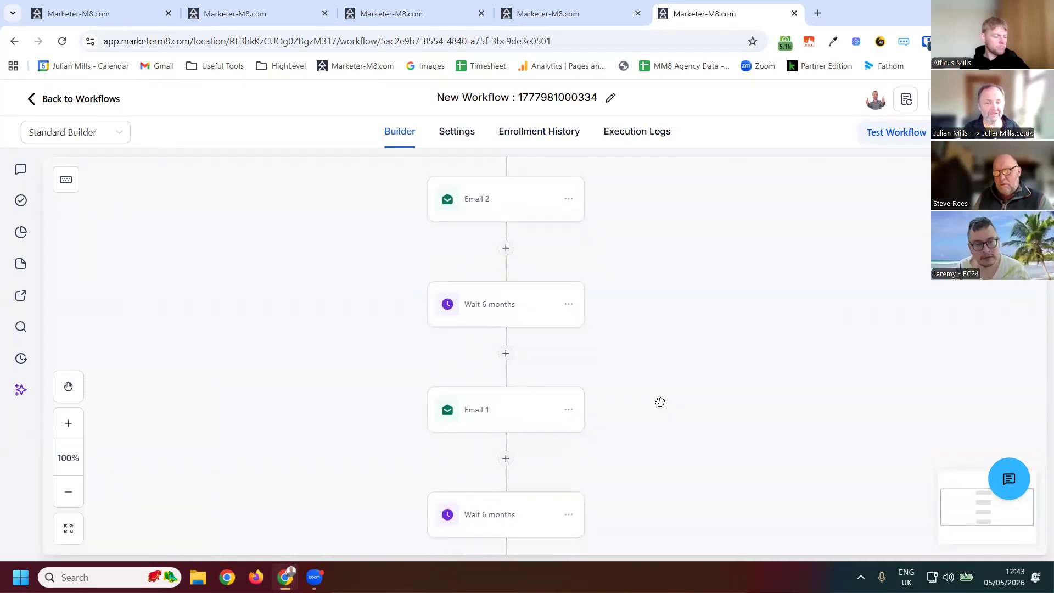
pyautogui.scroll(-1, 649, 340)
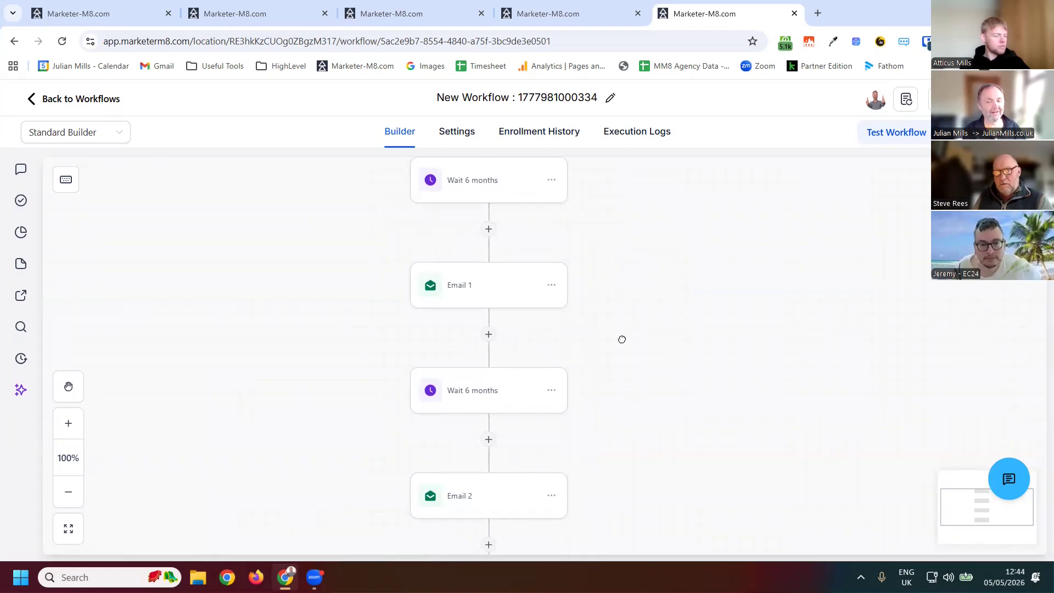
pyautogui.scroll(-3, 351, 405)
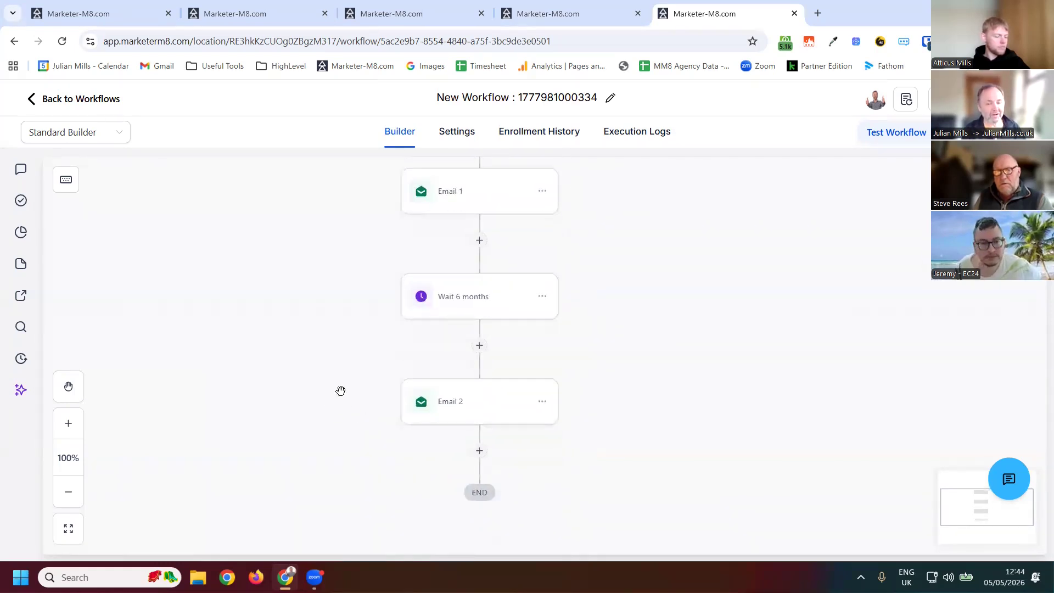
pyautogui.scroll(-2, 340, 390)
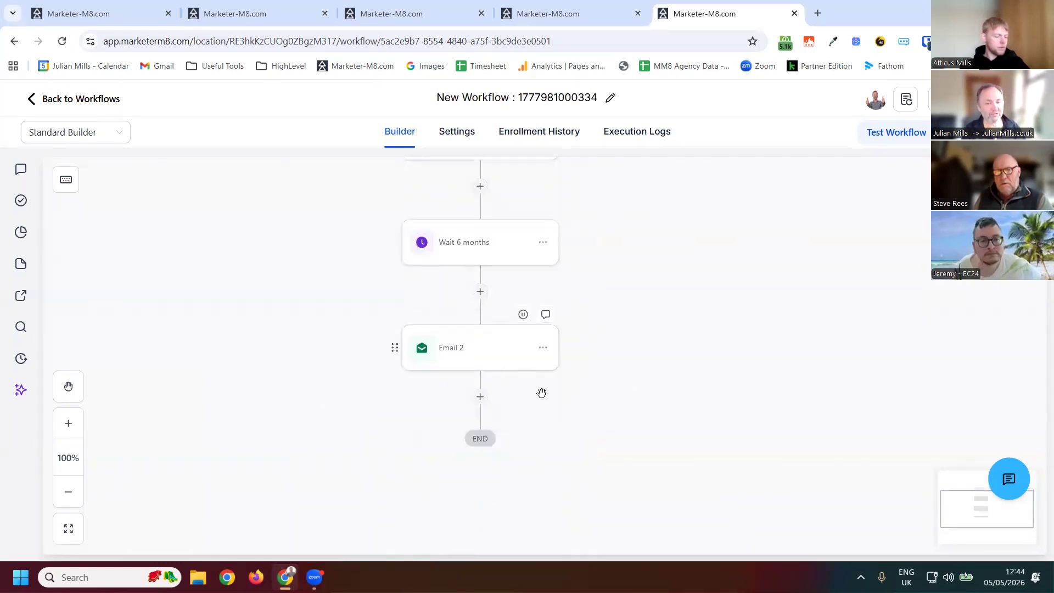
pyautogui.click(480, 396)
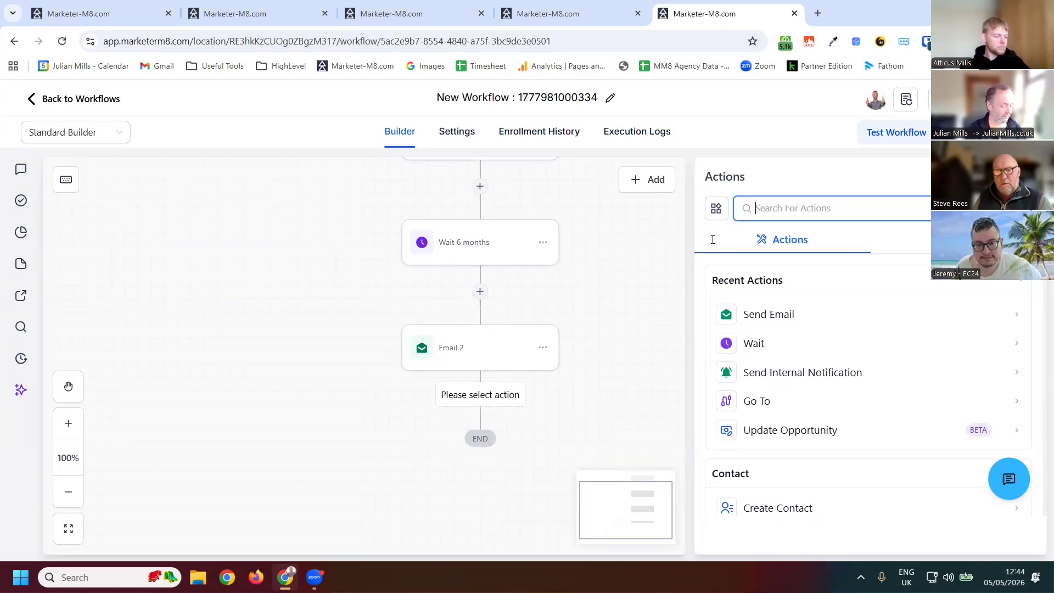
pyautogui.write('goto')
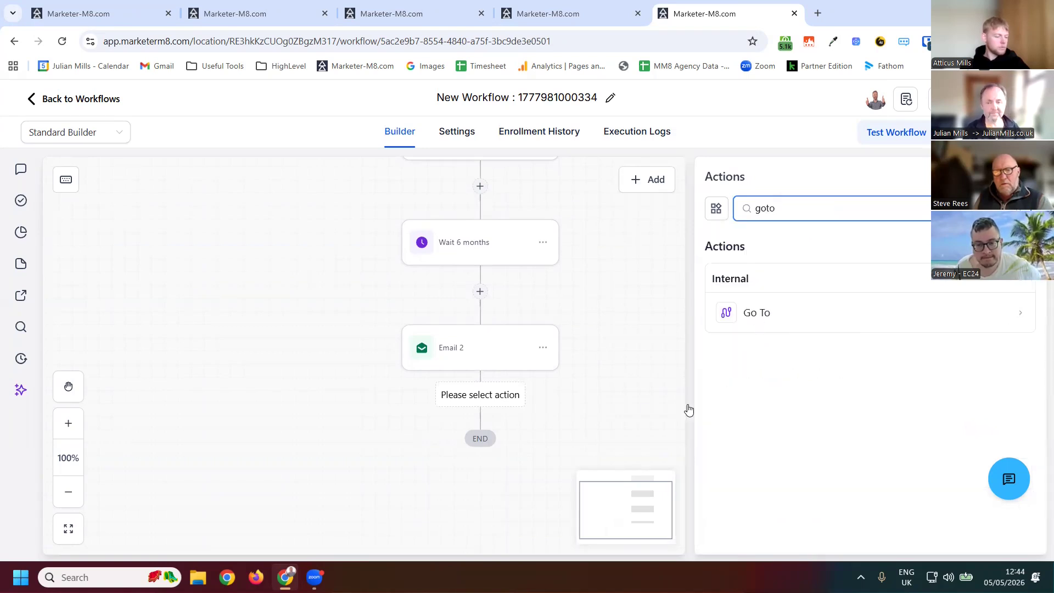
pyautogui.click(649, 407)
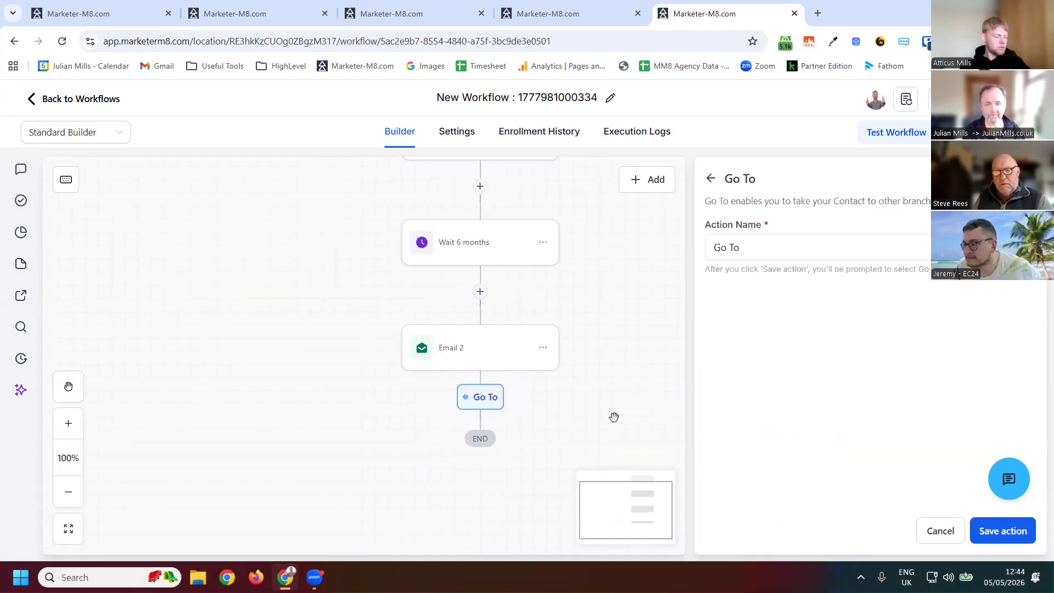
pyautogui.click(1003, 531)
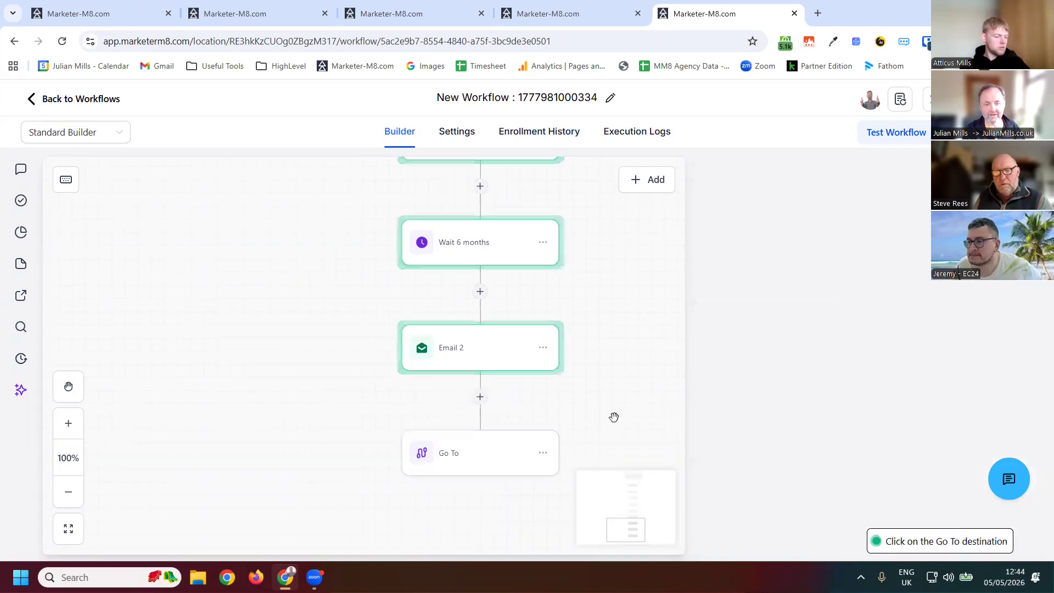
# - Set the Go To destination to the first Wait 6 months action, looping the workflow back
pyautogui.scroll(3, 686, 352)
pyautogui.scroll(5, 595, 388)
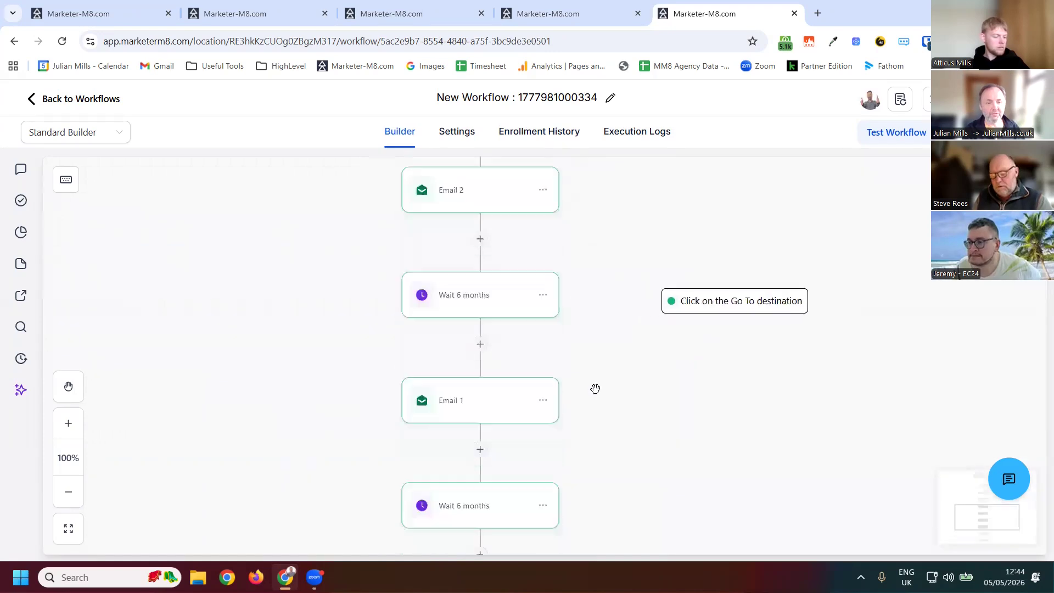
pyautogui.scroll(-8, 489, 405)
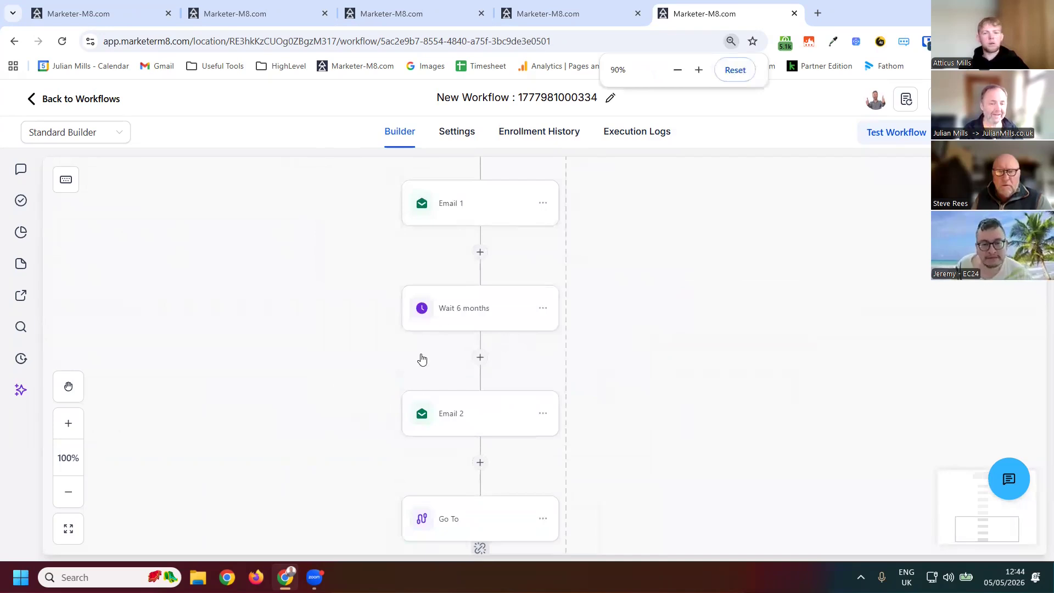
pyautogui.hotkey('ctrl', '-')
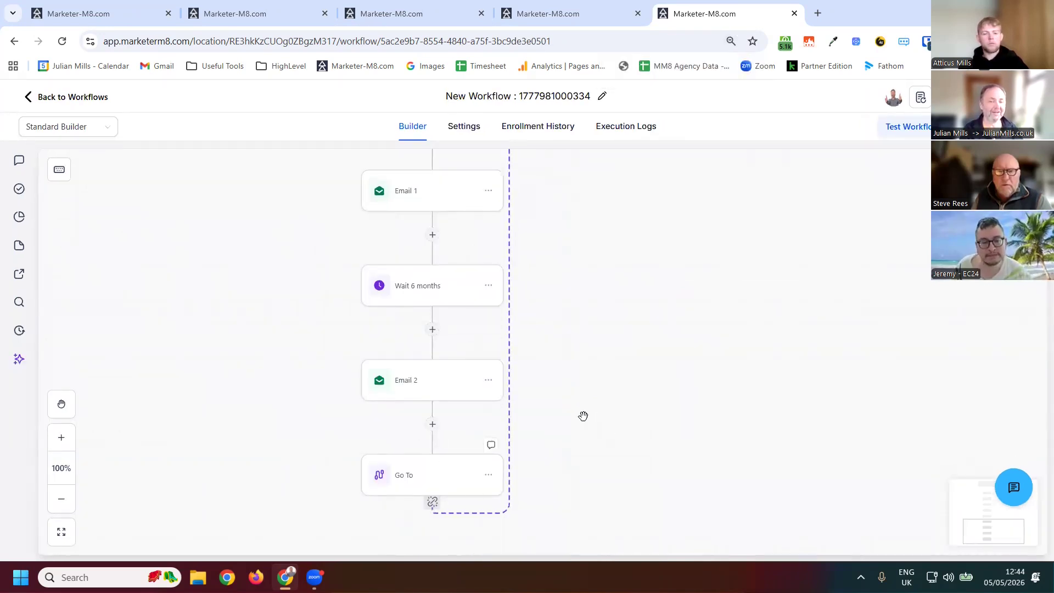
pyautogui.scroll(1, 583, 398)
pyautogui.scroll(6, 565, 385)
pyautogui.scroll(6, 562, 412)
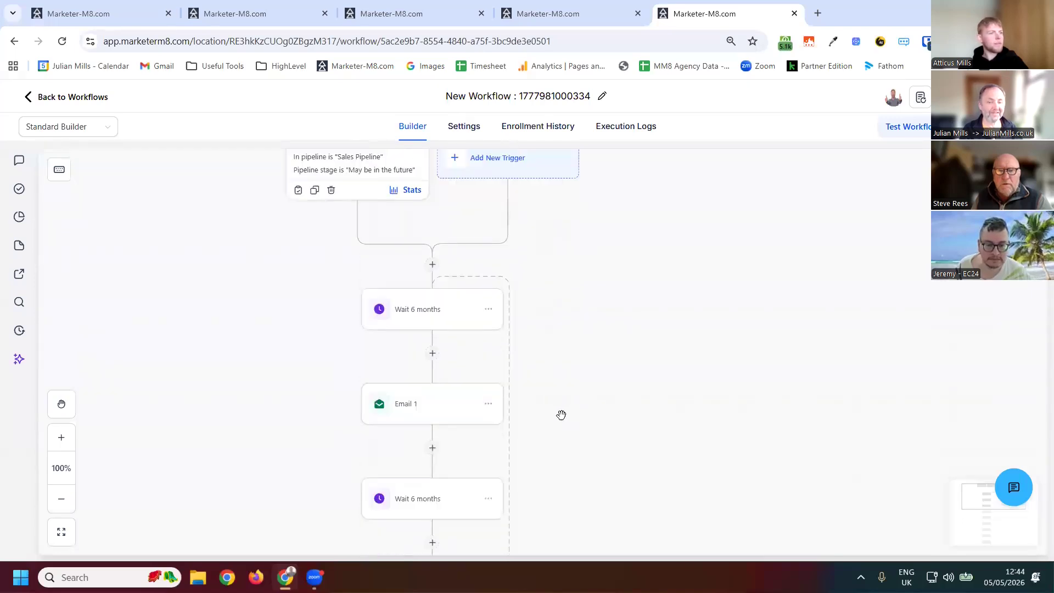
pyautogui.scroll(-2, 560, 414)
pyautogui.scroll(-2, 561, 415)
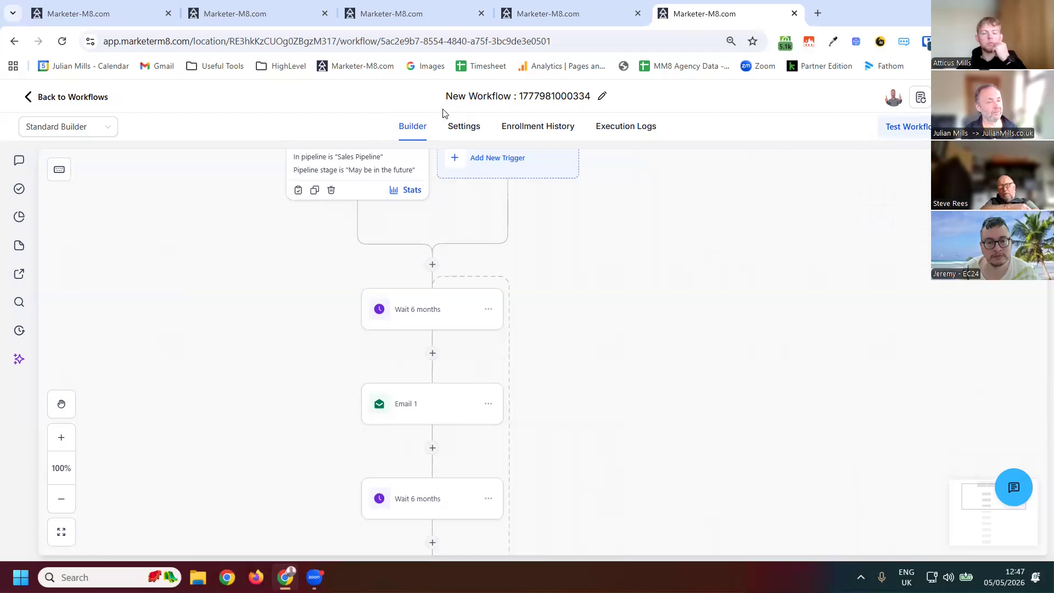
# - Rename the workflow "may be in the future stage"
pyautogui.click(551, 104)
pyautogui.write('A')
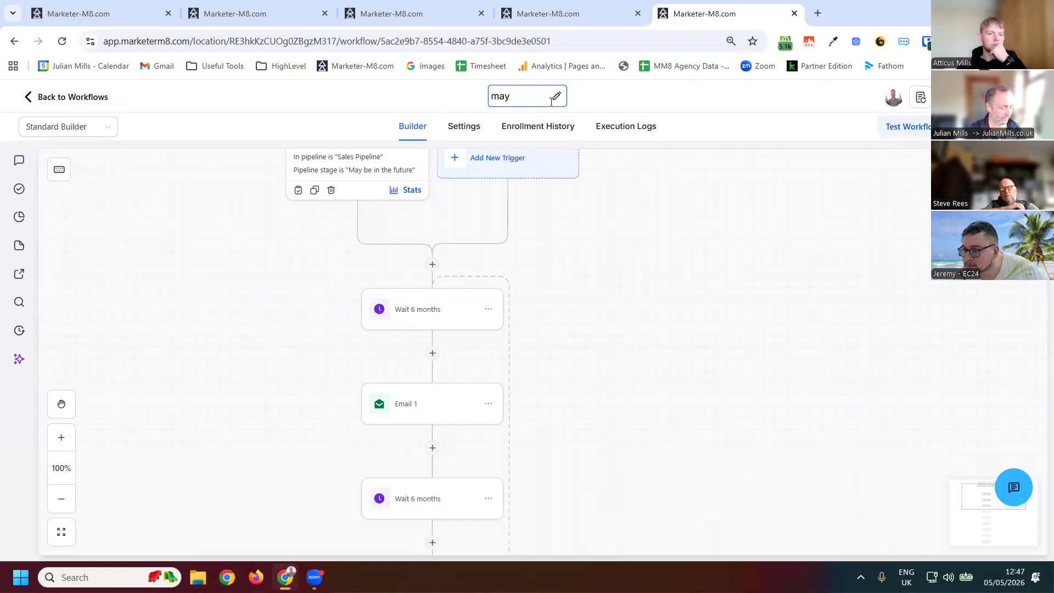
pyautogui.write('ay be in teh futuee')
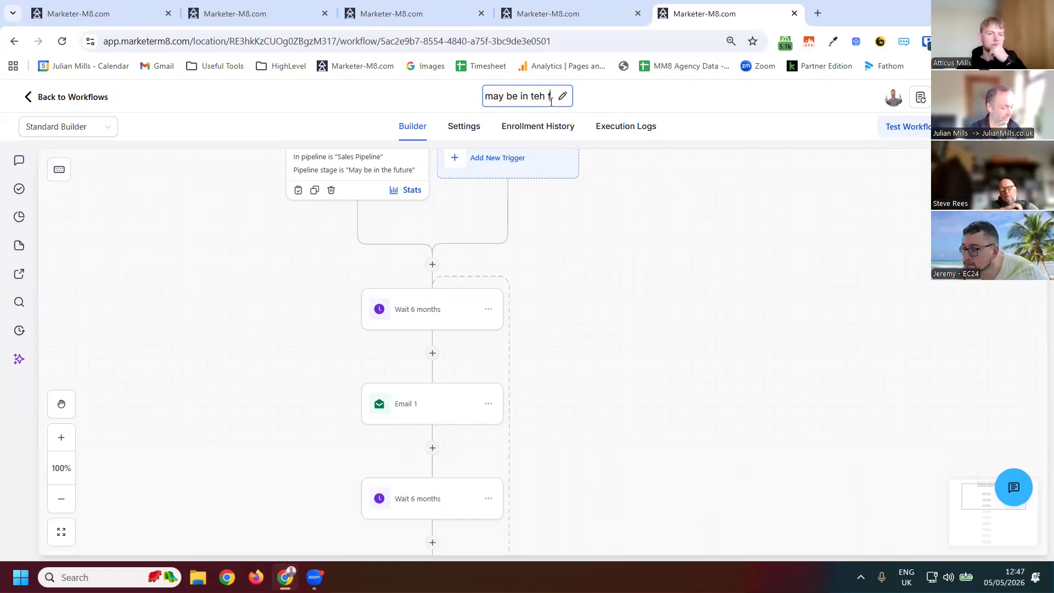
pyautogui.press('BackSpace')
pyautogui.press('BackSpace')
pyautogui.press('BackSpace')
pyautogui.press('BackSpace')
pyautogui.press('BackSpace')
pyautogui.press('BackSpace')
pyautogui.press('BackSpace')
pyautogui.press('BackSpace')
pyautogui.press('BackSpace')
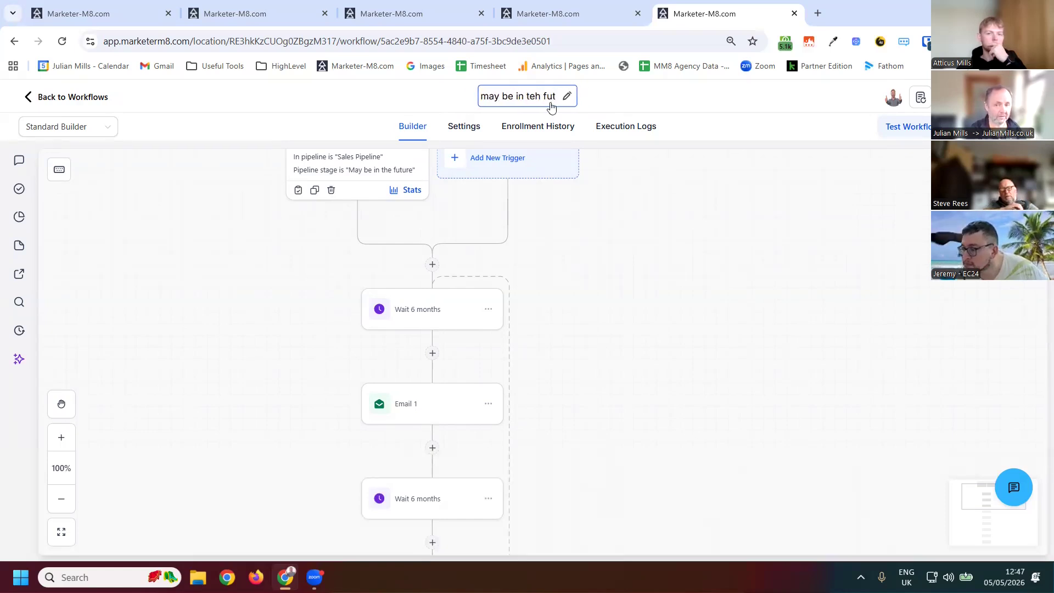
pyautogui.write('he future stag')
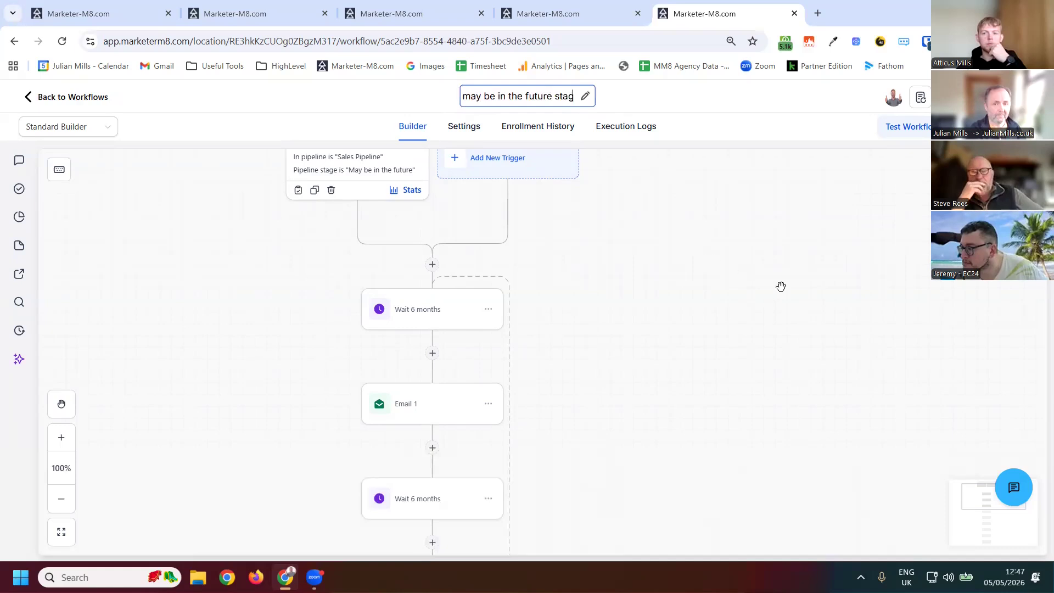
pyautogui.write('e')
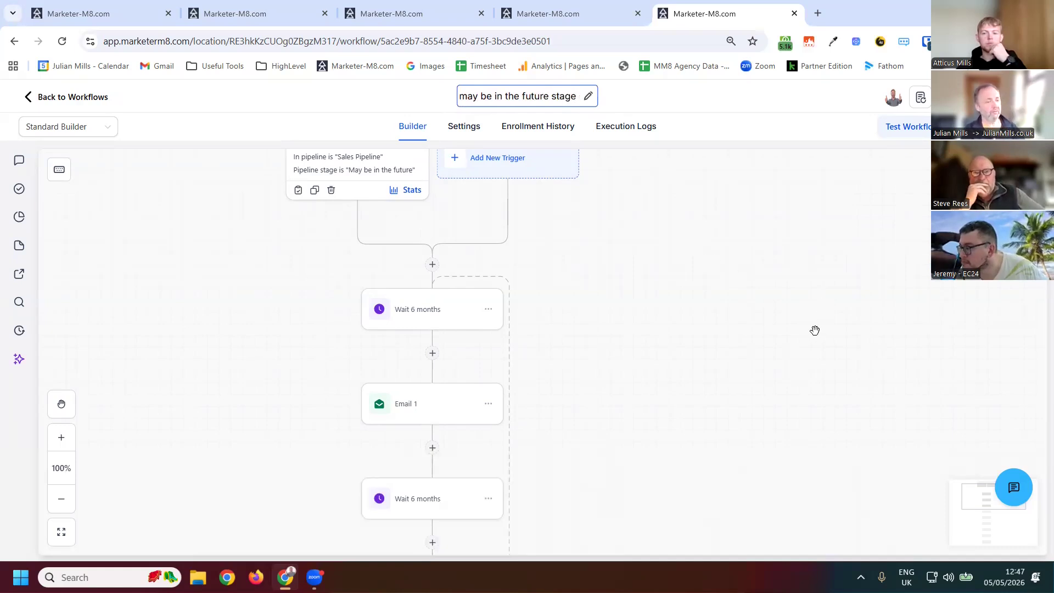
pyautogui.click(599, 177)
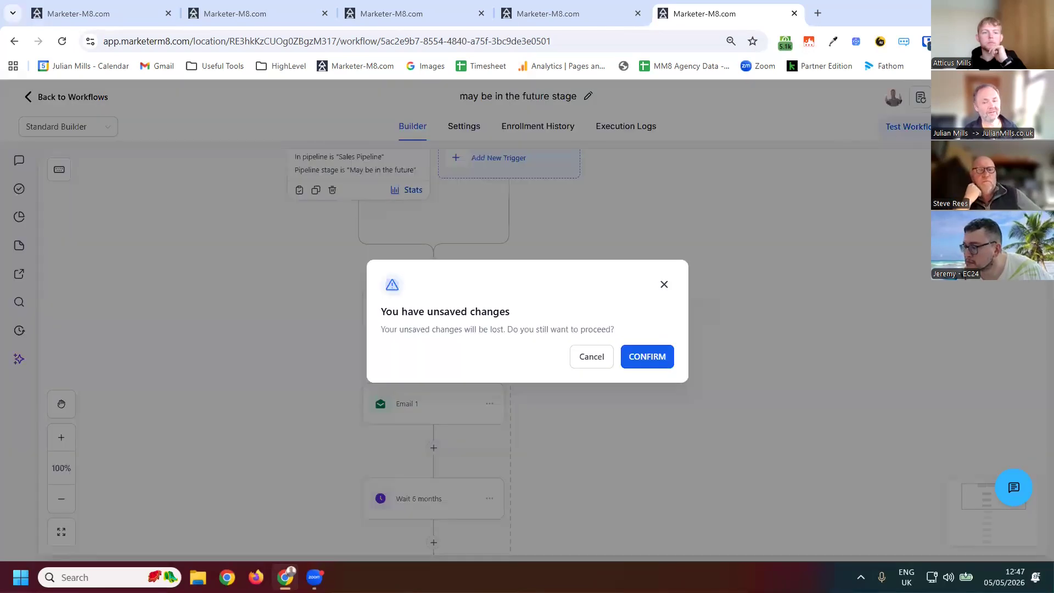
# - Return to the workflow list, discarding unsaved changes, and create a new workflow
pyautogui.click(894, 163)
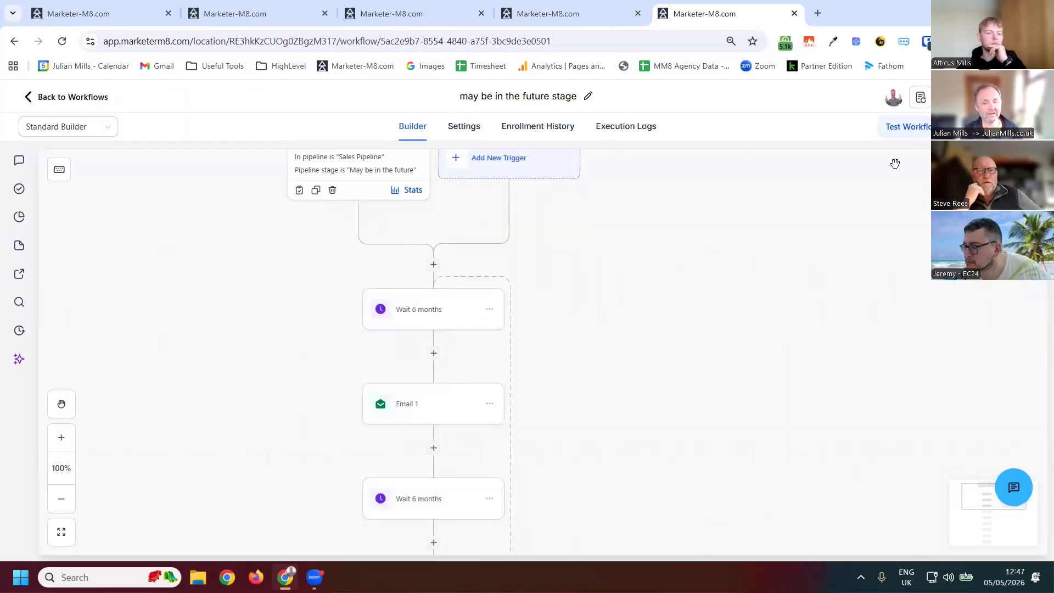
pyautogui.click(42, 99)
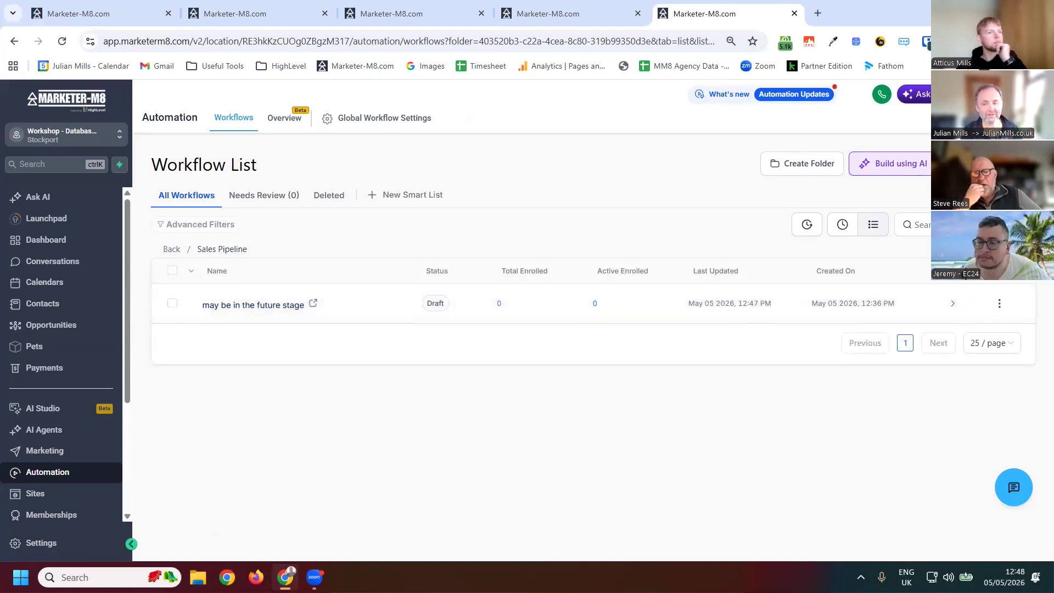
pyautogui.click(989, 163)
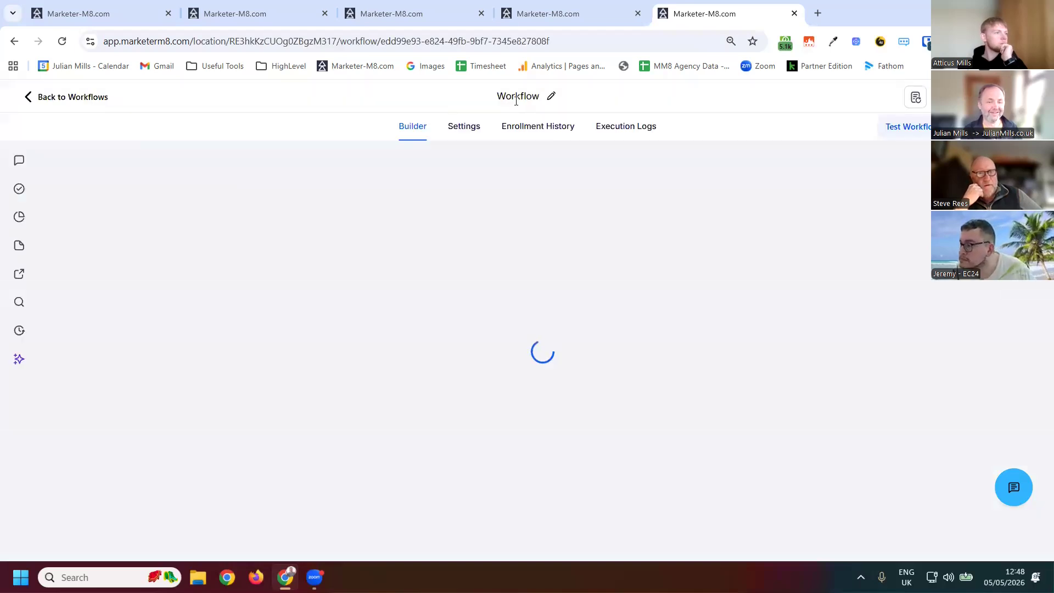
# - Rename the new workflow "STOP May be in the future loop"
pyautogui.click(516, 101)
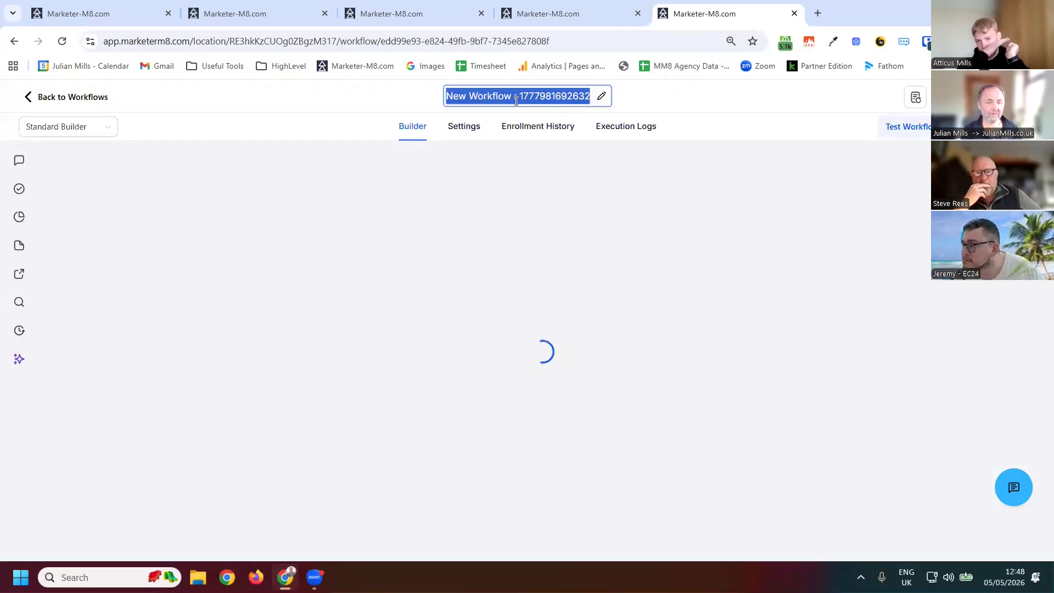
pyautogui.write('STOP')
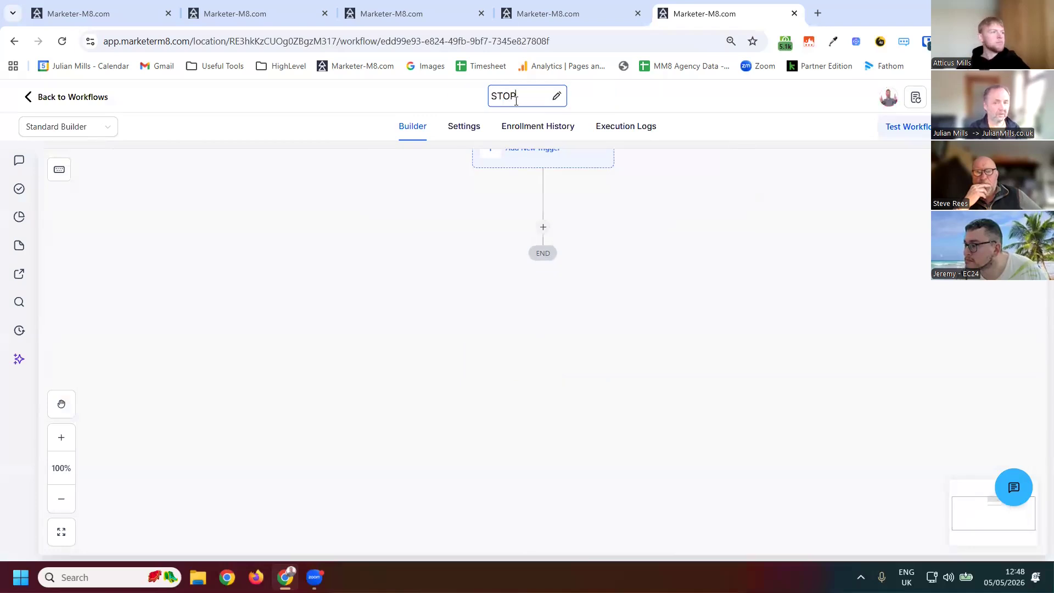
pyautogui.write(' May be in teh futeu loop')
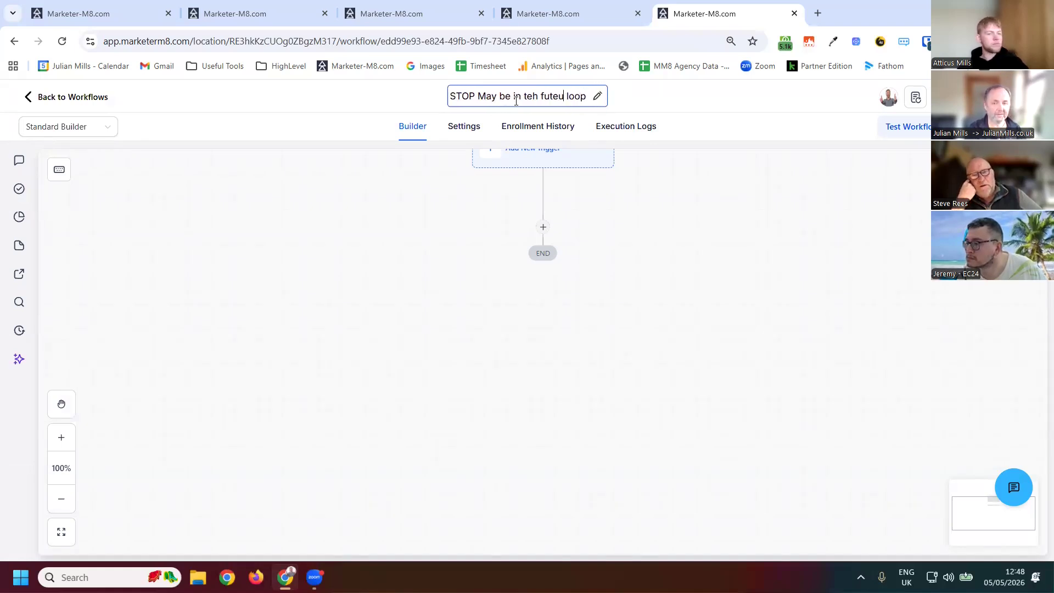
pyautogui.press('Delete')
pyautogui.press('Right')
pyautogui.write('re')
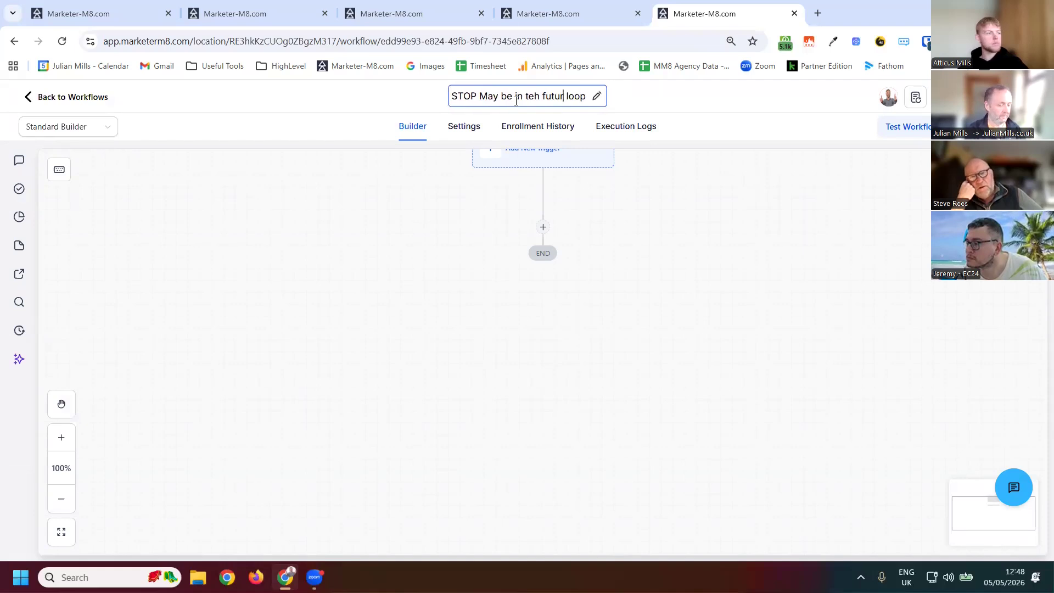
pyautogui.press('BackSpace')
pyautogui.press('BackSpace')
pyautogui.write('he')
# - Add an Opportunity Changed trigger to the new workflow
pyautogui.click(667, 241)
pyautogui.scroll(1, 554, 210)
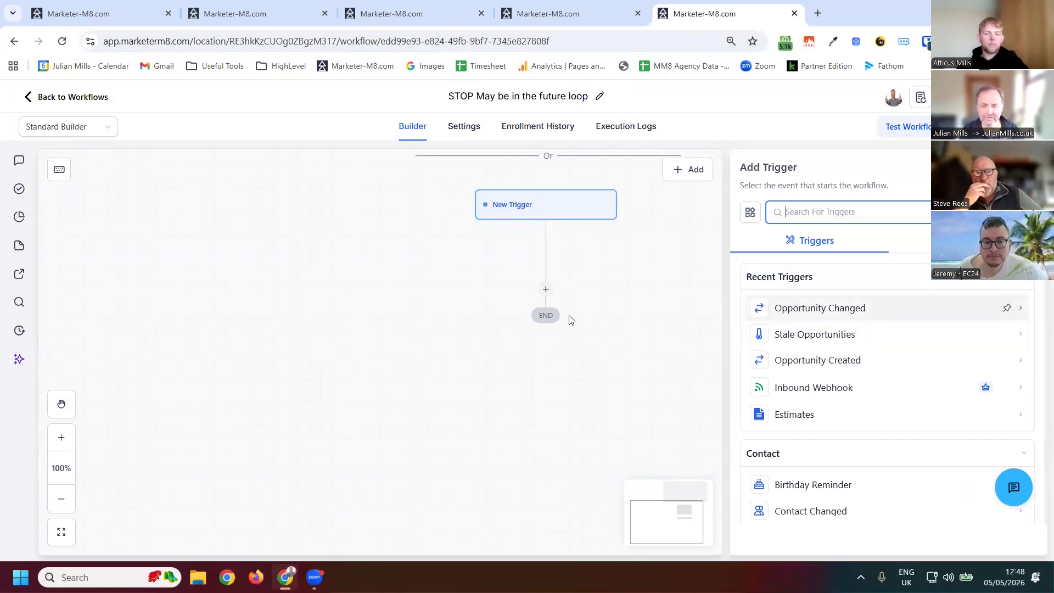
pyautogui.click(567, 344)
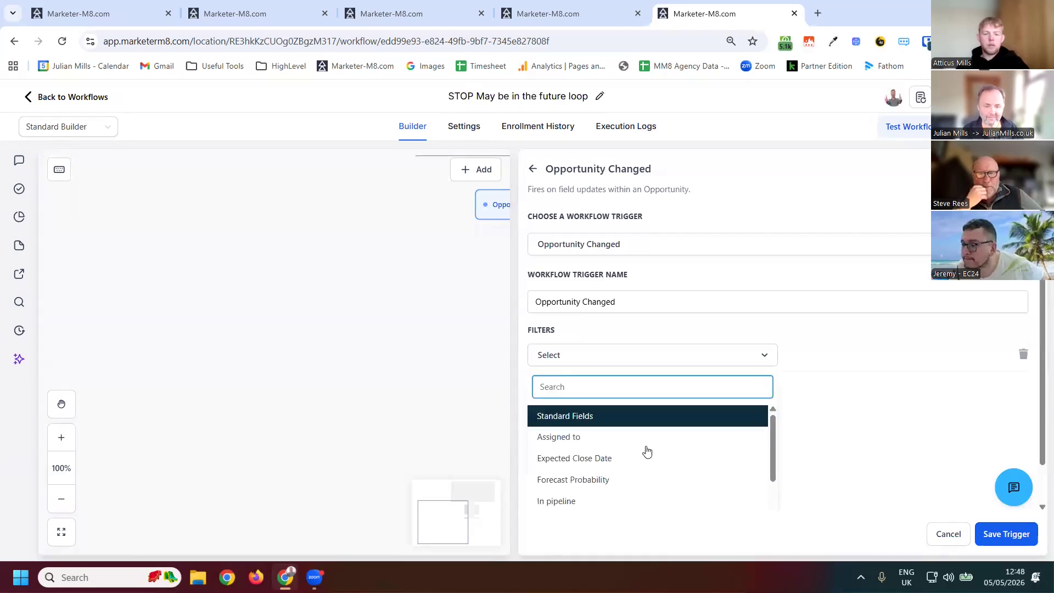
# - Add a trigger filter: In pipeline equals Sales Pipeline
pyautogui.scroll(-5, 637, 444)
pyautogui.scroll(5, 607, 464)
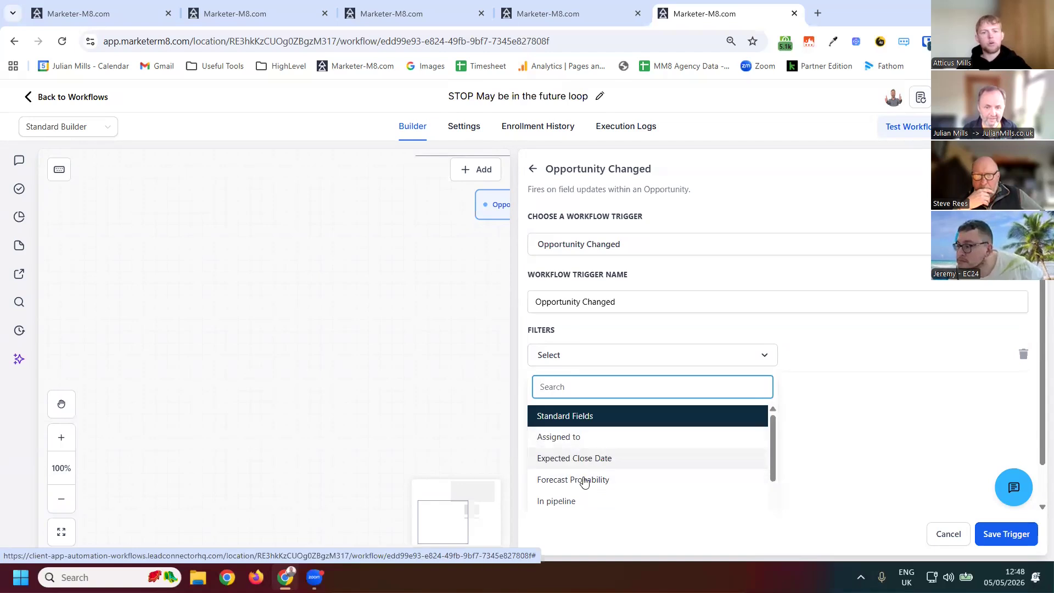
pyautogui.scroll(-5, 567, 504)
pyautogui.scroll(5, 570, 483)
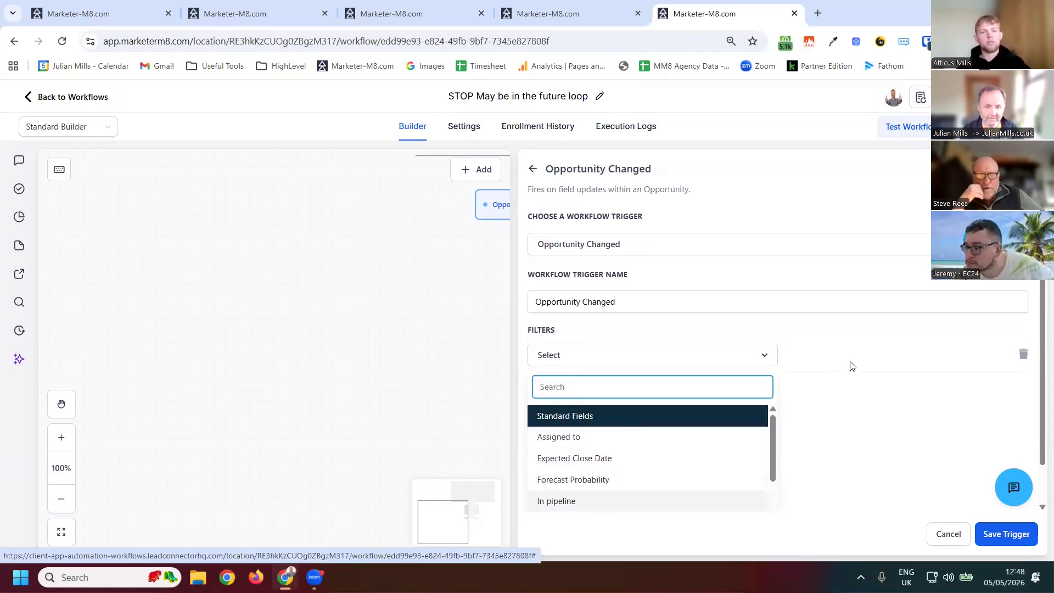
pyautogui.press('Return')
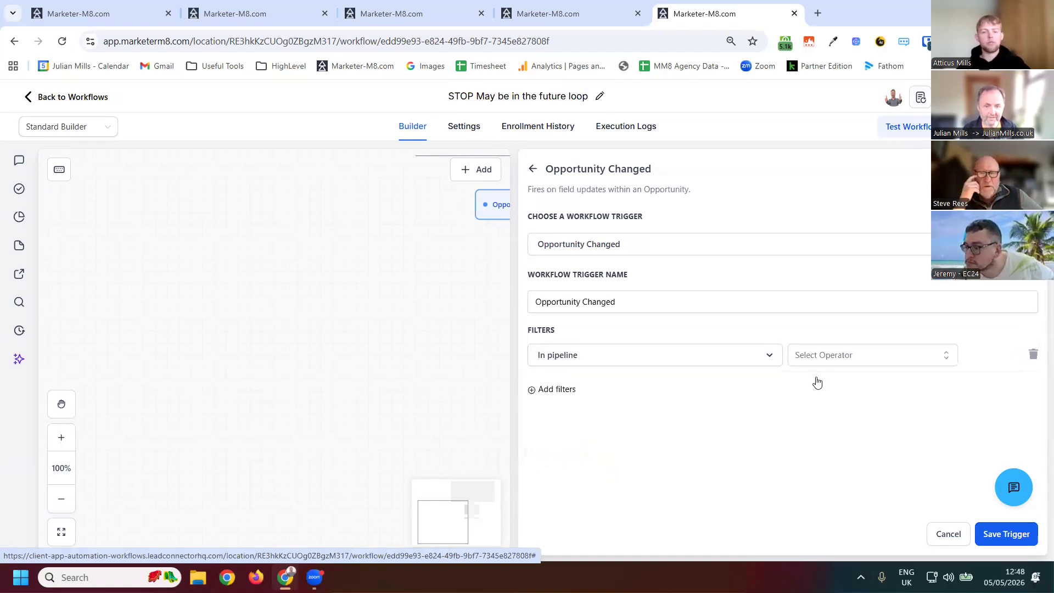
pyautogui.click(900, 356)
pyautogui.click(888, 383)
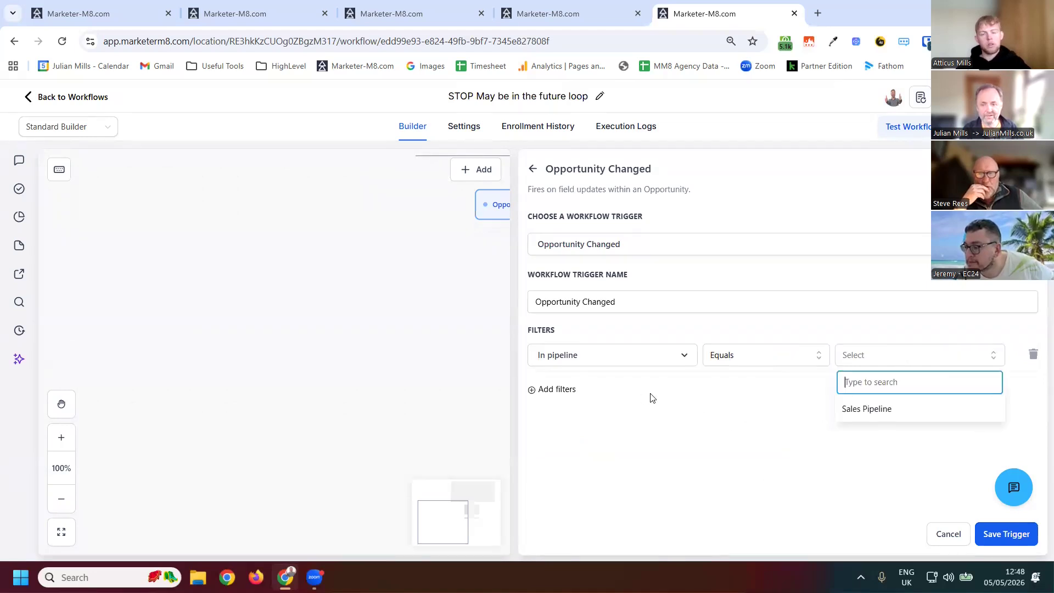
pyautogui.press('Return')
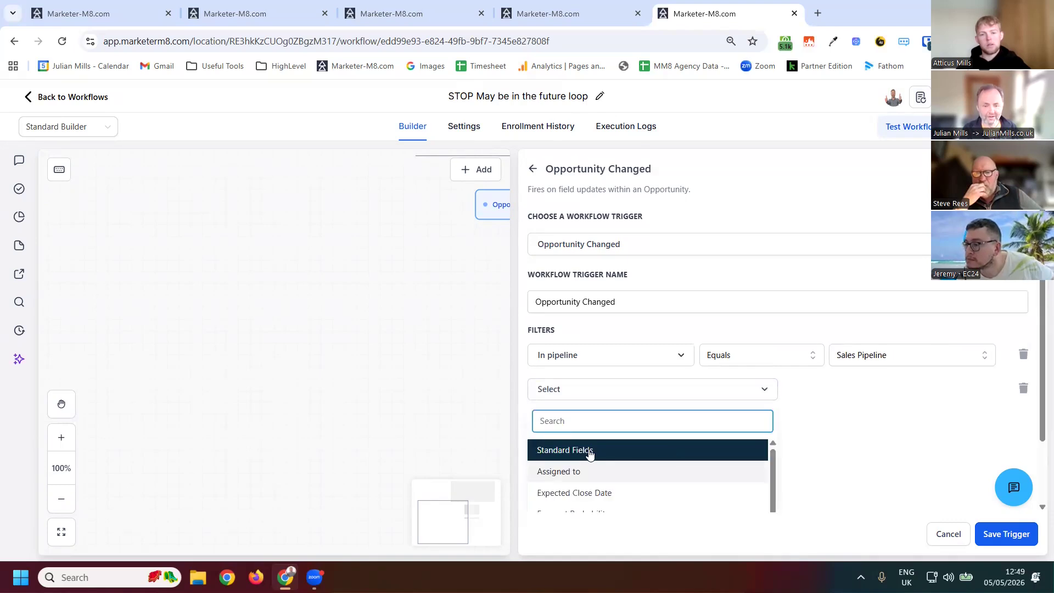
# - Add a second trigger filter: Pipeline stage is New Lead
pyautogui.scroll(-3, 587, 451)
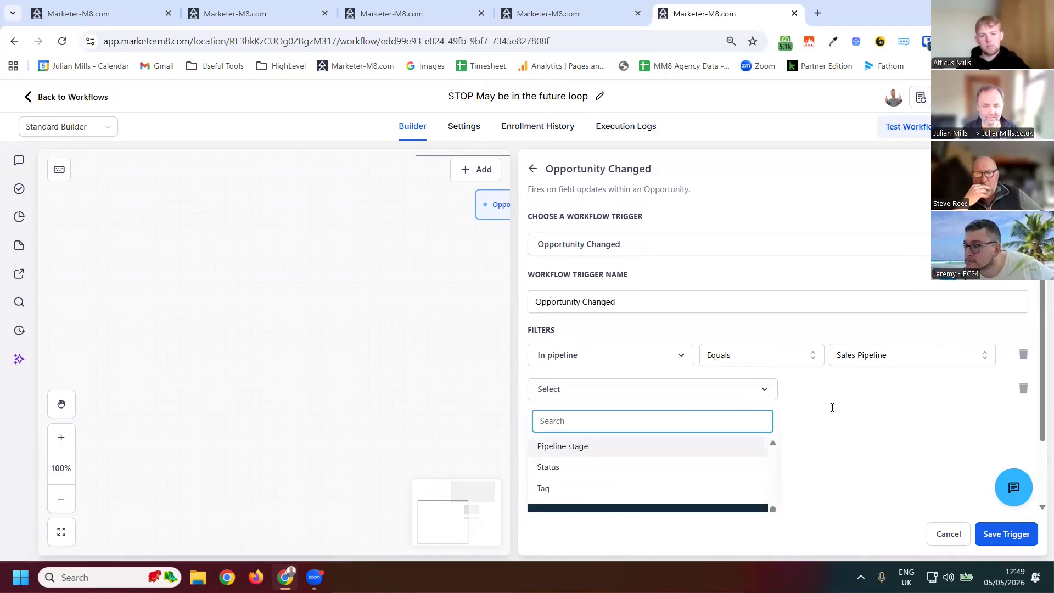
pyautogui.click(586, 446)
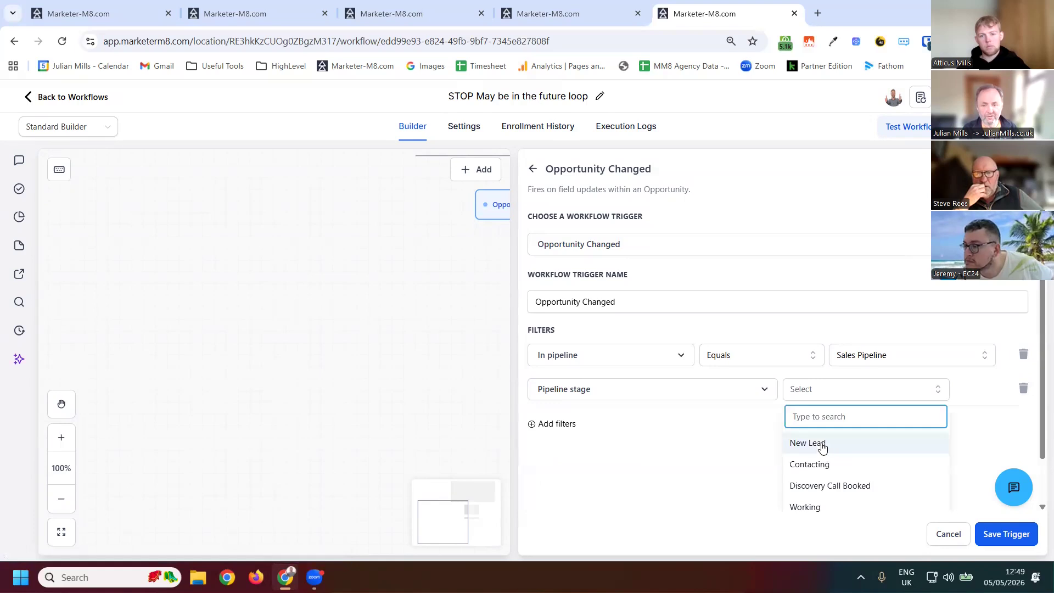
pyautogui.press('Down')
pyautogui.press('Up')
pyautogui.press('Return')
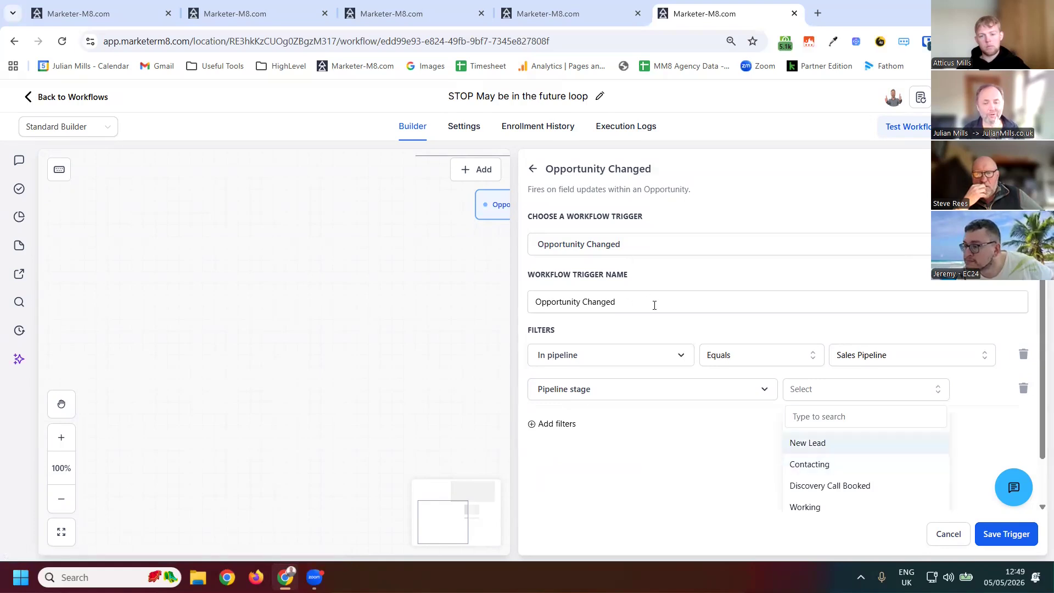
# - Rename the trigger "Opportunity Changed to New Lead" and save it
pyautogui.click(654, 305)
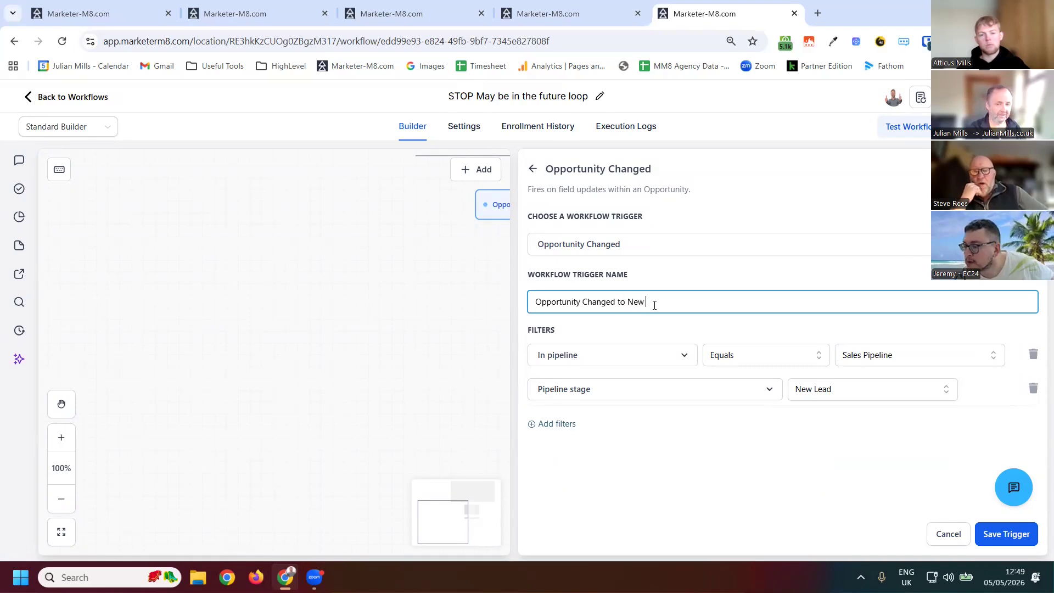
pyautogui.write('to New Lead')
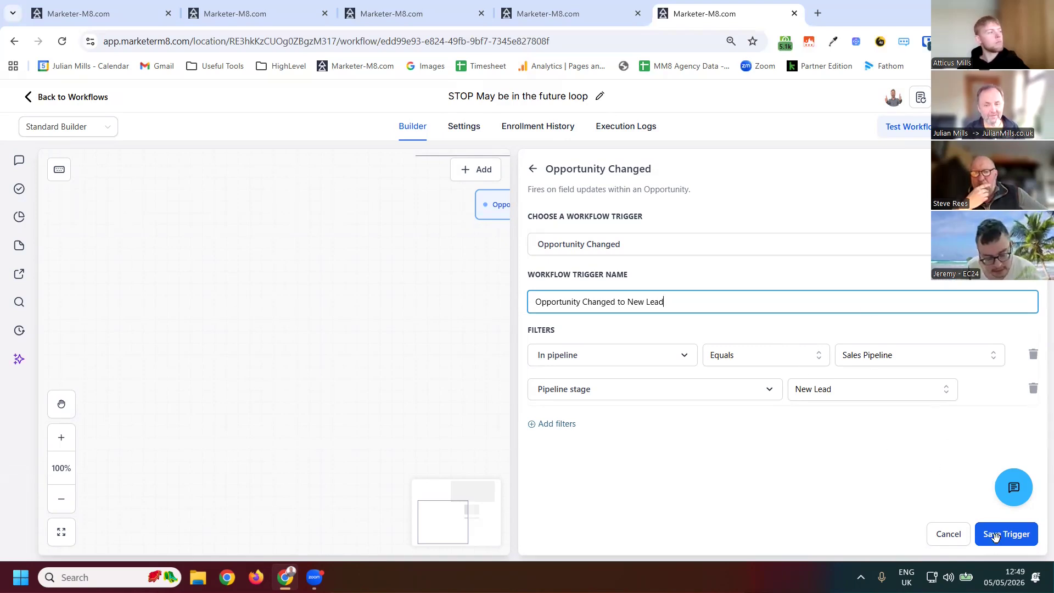
pyautogui.click(507, 317)
pyautogui.click(514, 230)
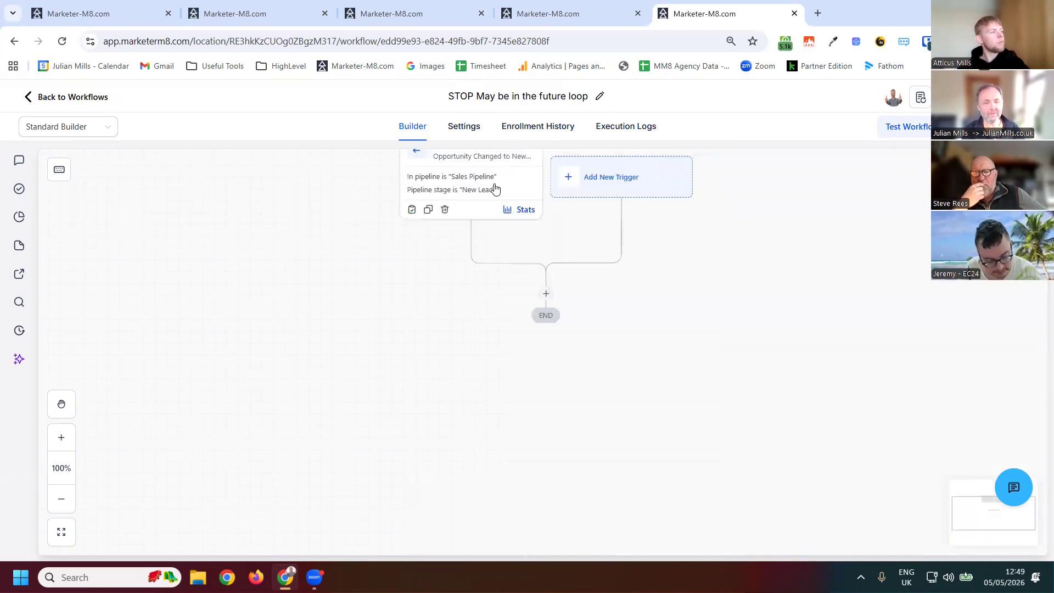
# - Add a Remove From Workflow action below the trigger
pyautogui.click(546, 297)
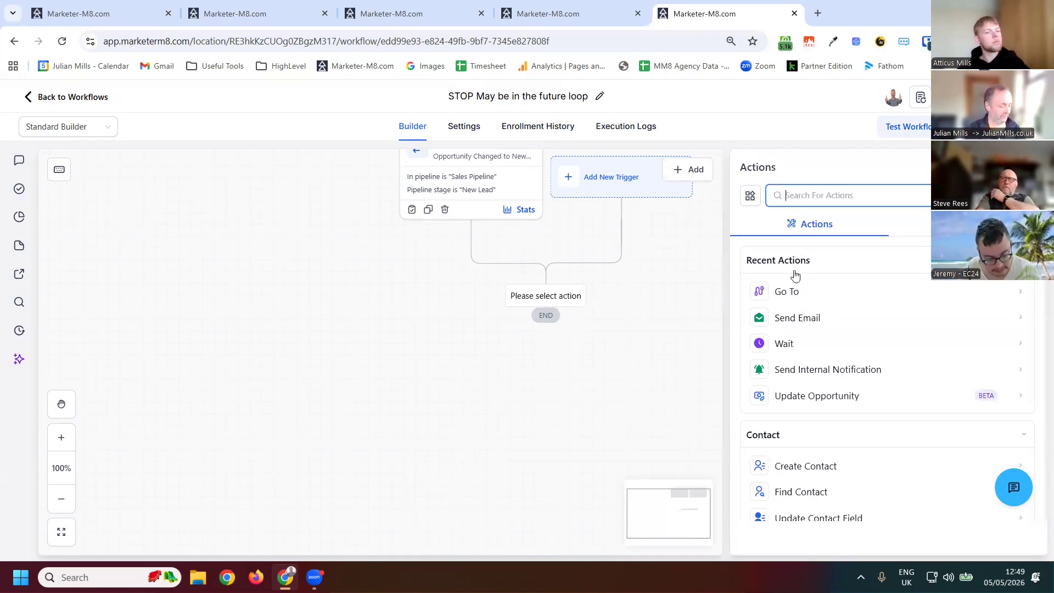
pyautogui.write('remove')
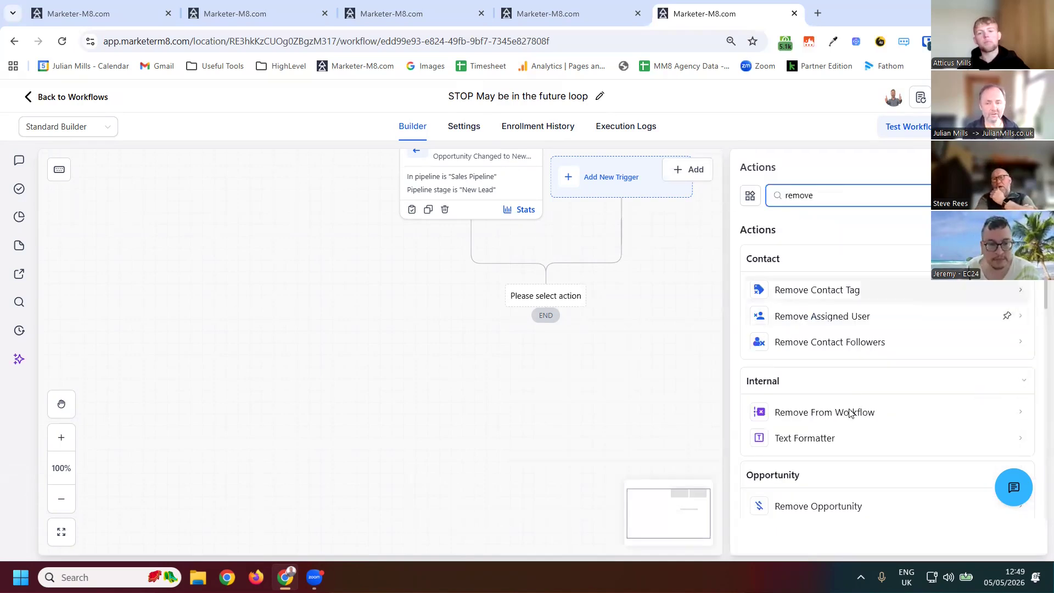
pyautogui.click(794, 412)
# - Set the action to remove the contact from another workflow, "may be in the future stage", and save the action
pyautogui.click(796, 297)
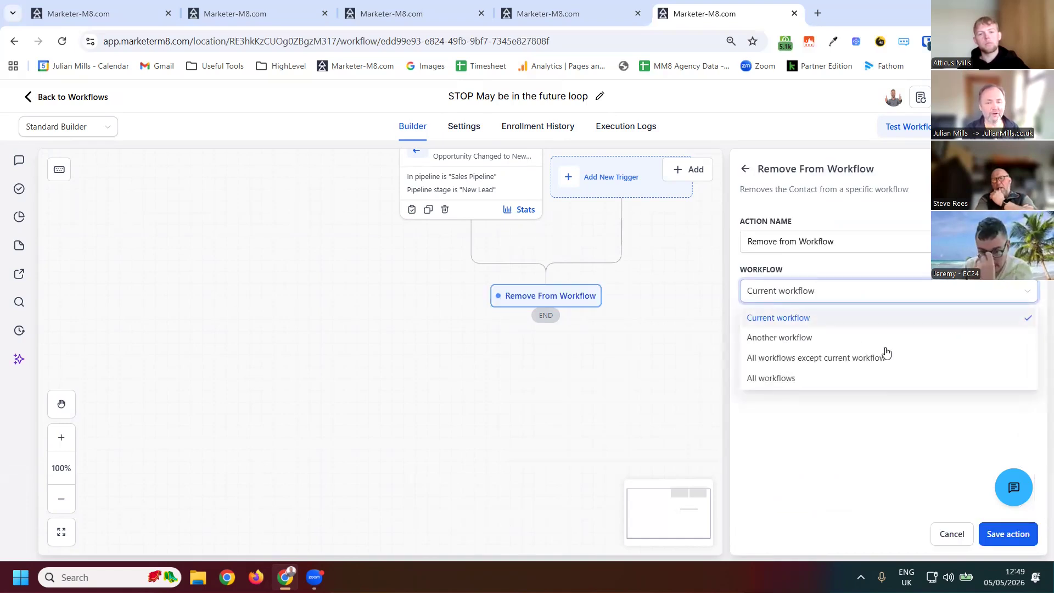
pyautogui.click(894, 346)
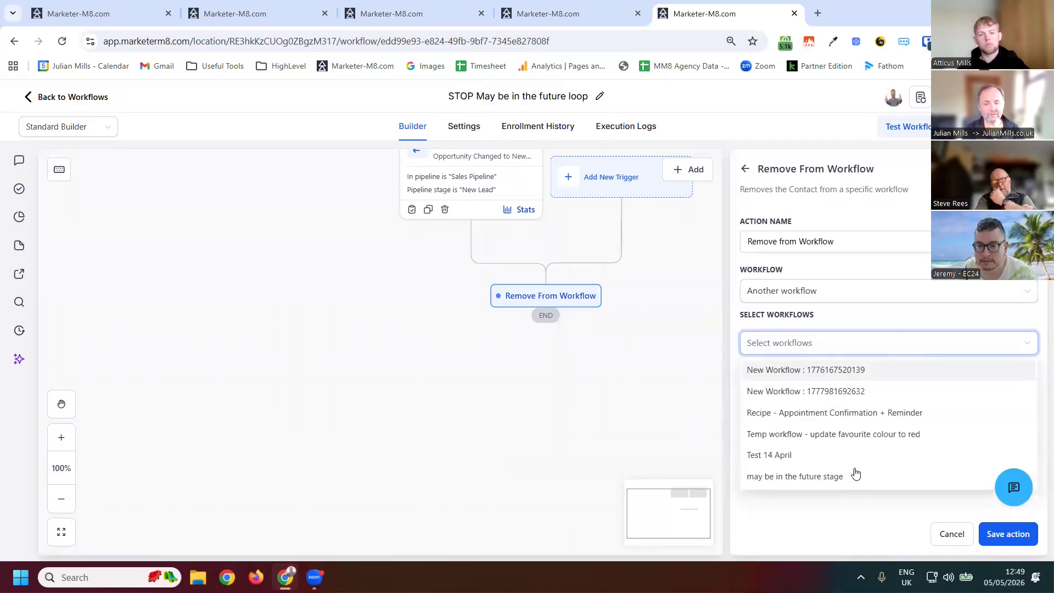
pyautogui.click(821, 477)
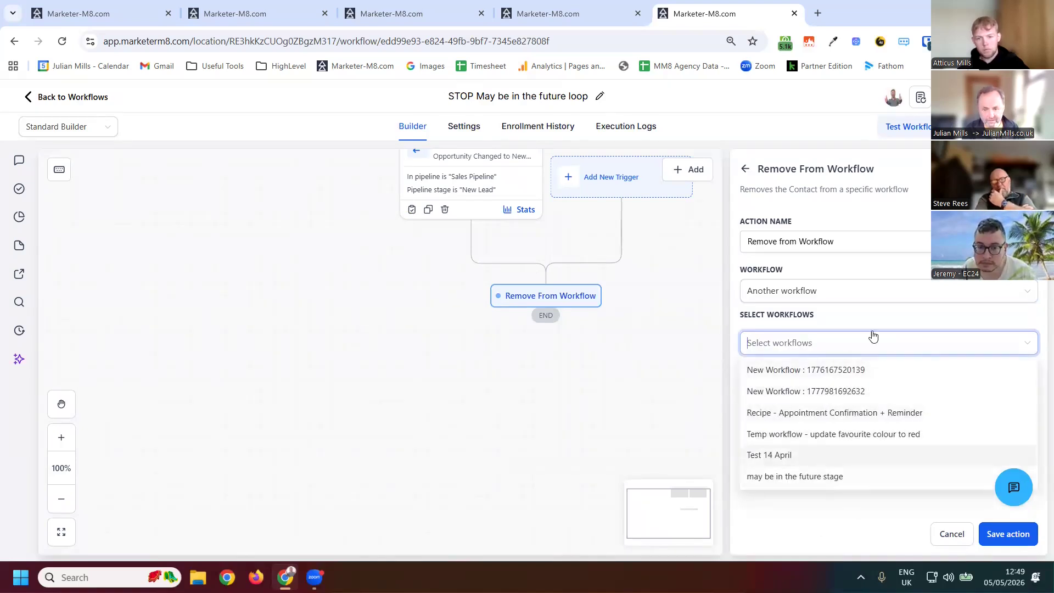
pyautogui.click(562, 183)
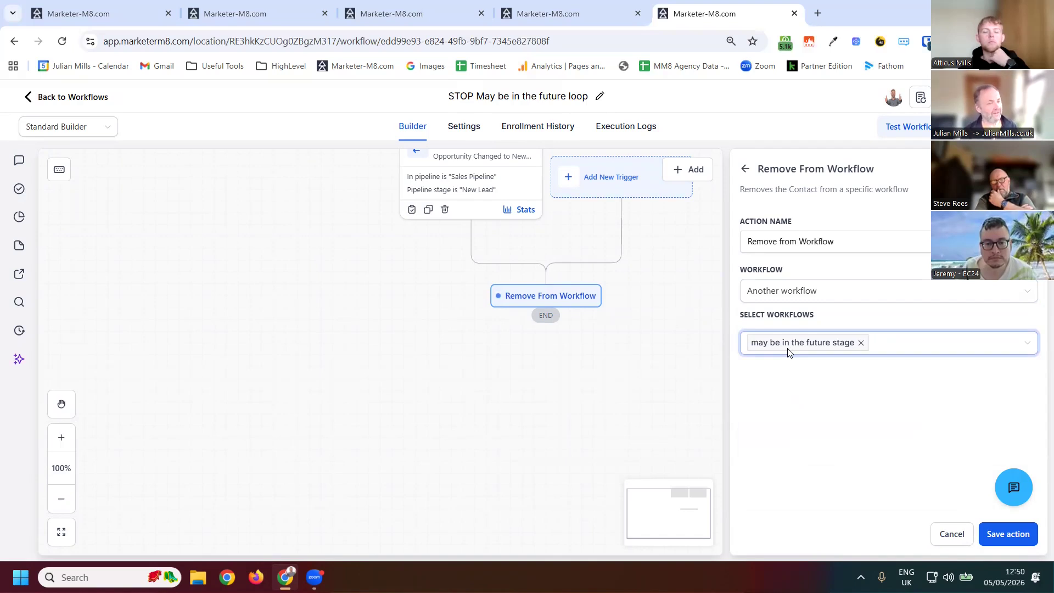
pyautogui.click(1002, 537)
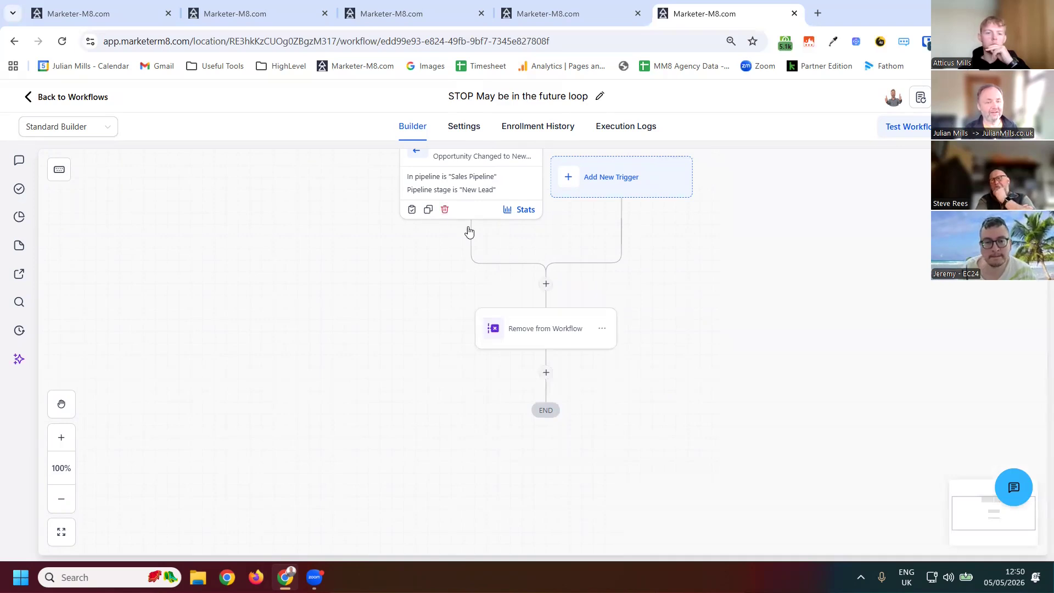
# - Duplicate the New Lead trigger, set its pipeline stage to Contacting, rename it to end "to Contacting", and save
pyautogui.click(428, 210)
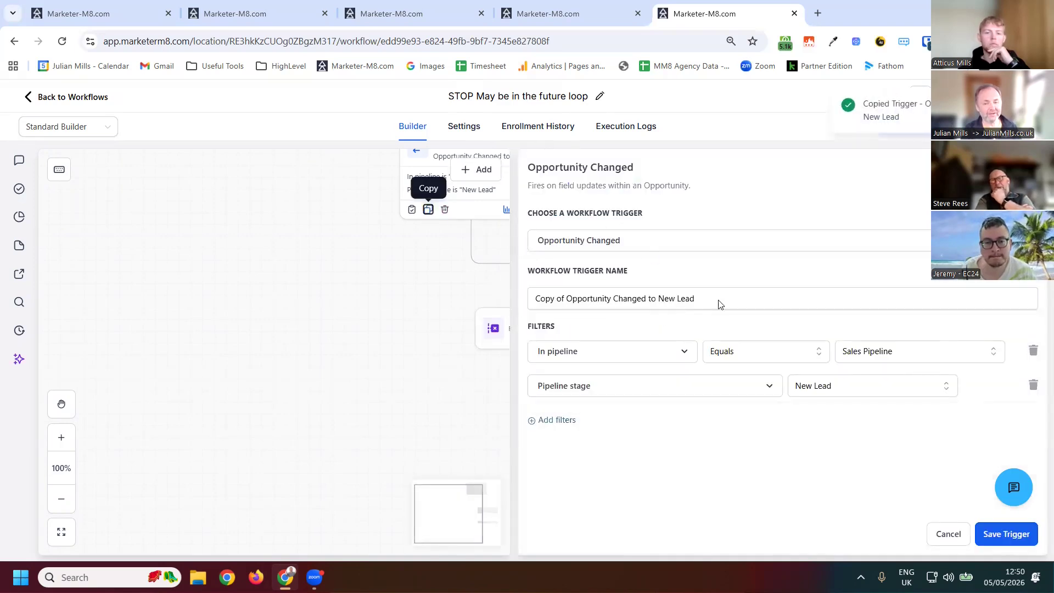
pyautogui.click(837, 387)
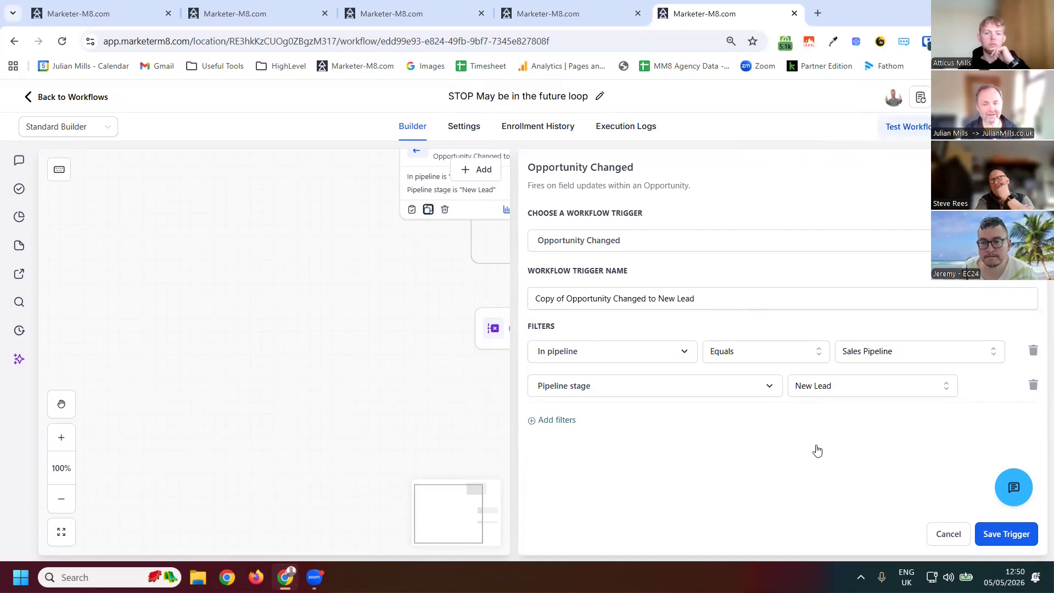
pyautogui.press('Down')
pyautogui.press('Down')
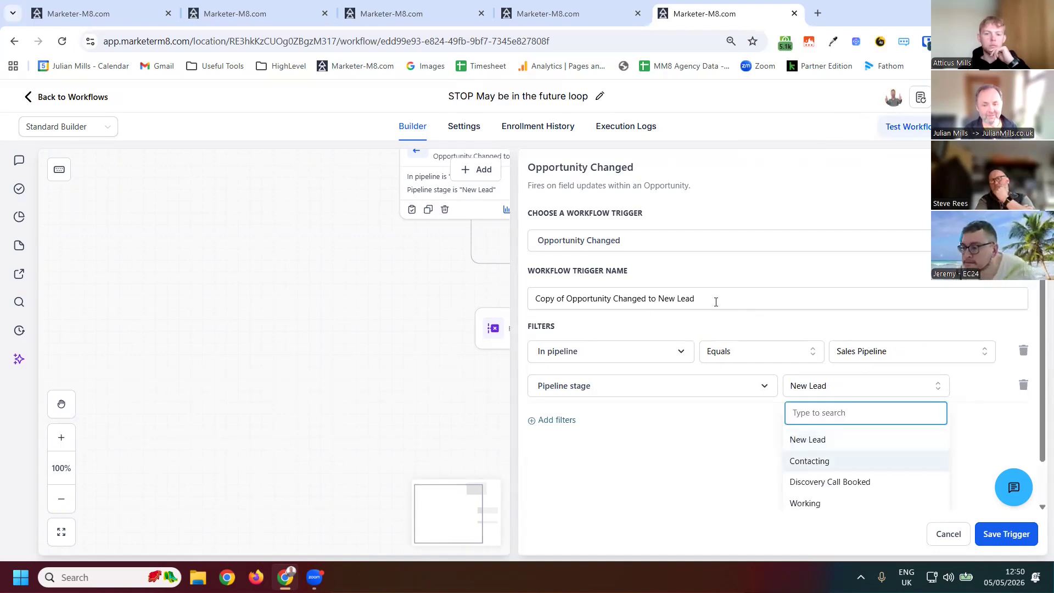
pyautogui.press('Return')
pyautogui.click(735, 306)
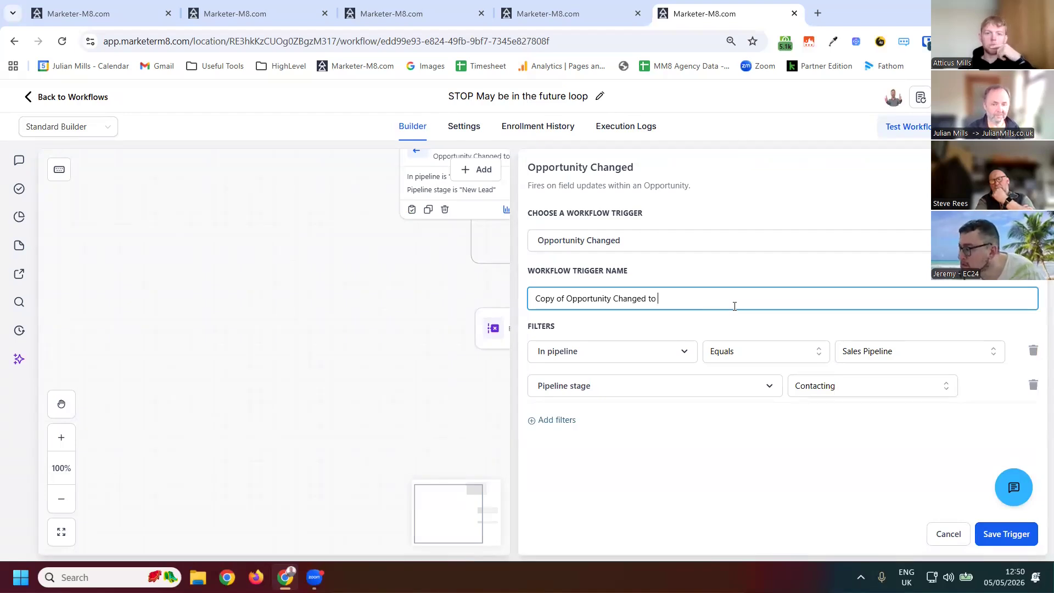
pyautogui.write('Contacting')
pyautogui.click(990, 535)
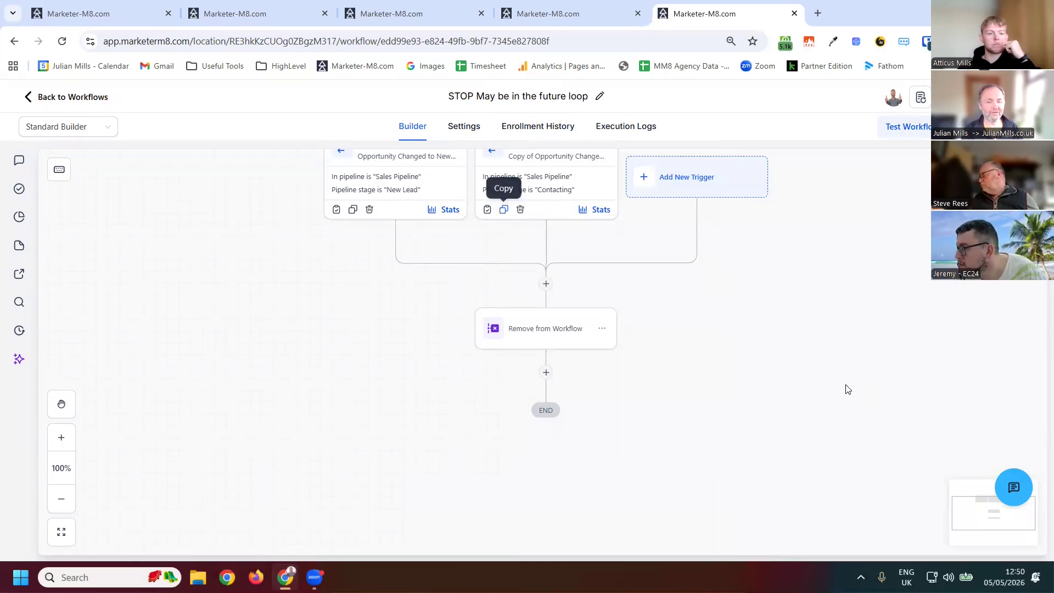
# - Duplicate the Contacting trigger and set its pipeline stage to Discovery Call Booked
pyautogui.click(503, 209)
pyautogui.click(876, 392)
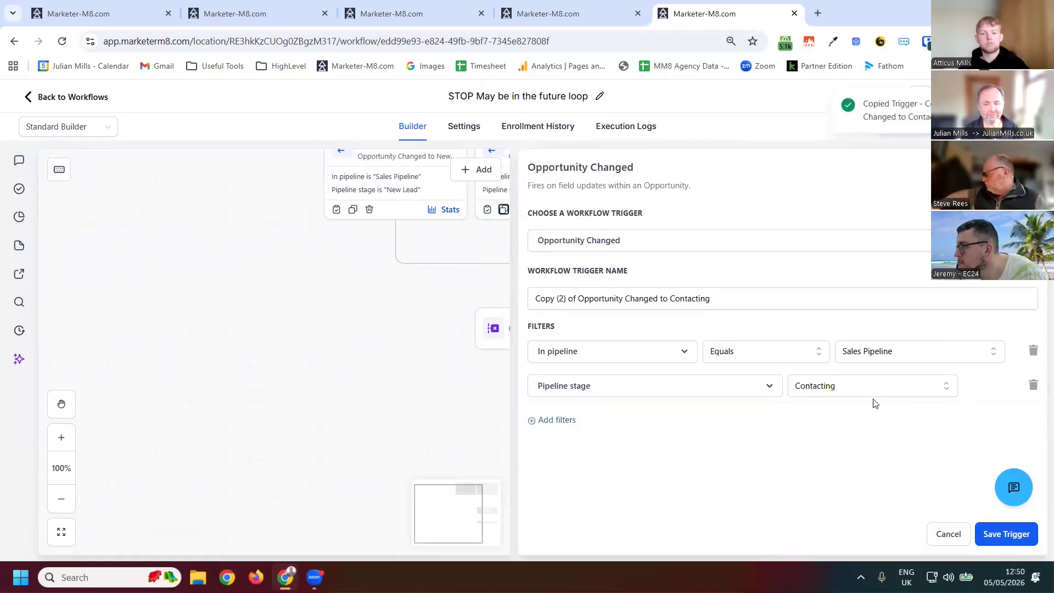
pyautogui.click(871, 482)
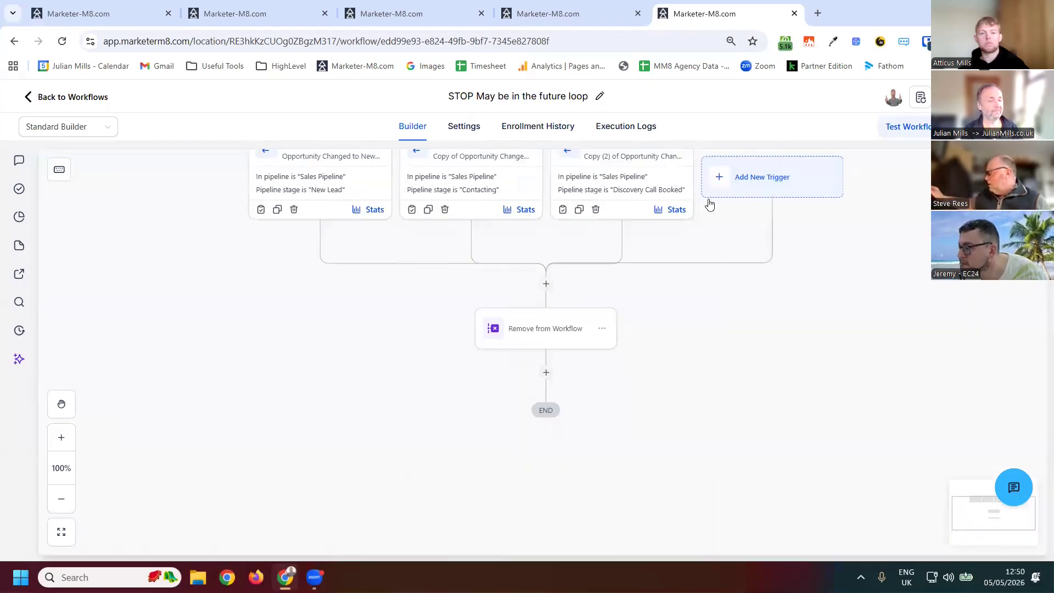
# - Add a new Opportunity Status Changed trigger to the workflow
pyautogui.click(743, 178)
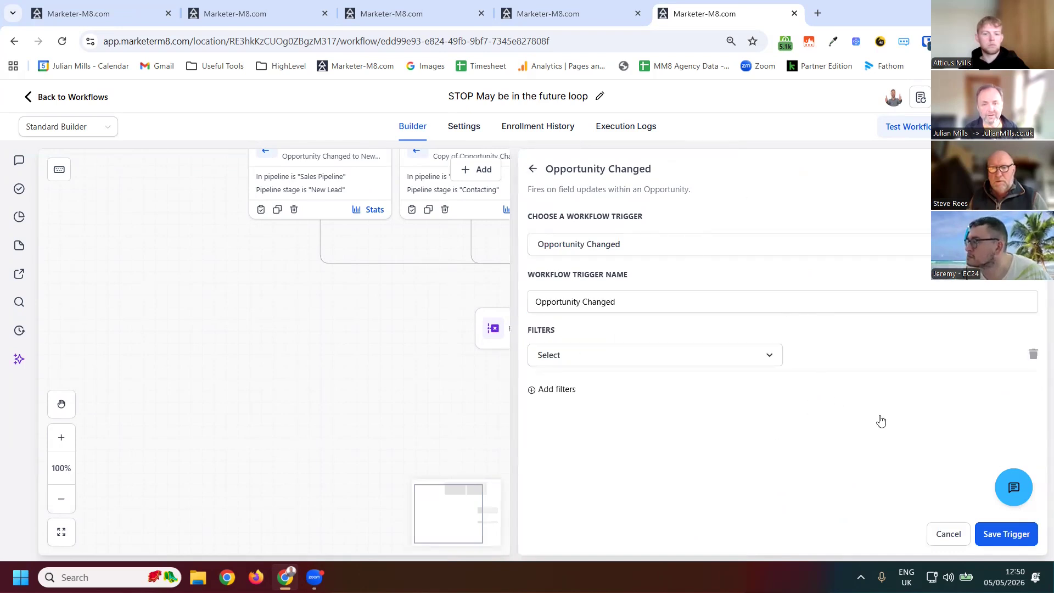
pyautogui.click(532, 169)
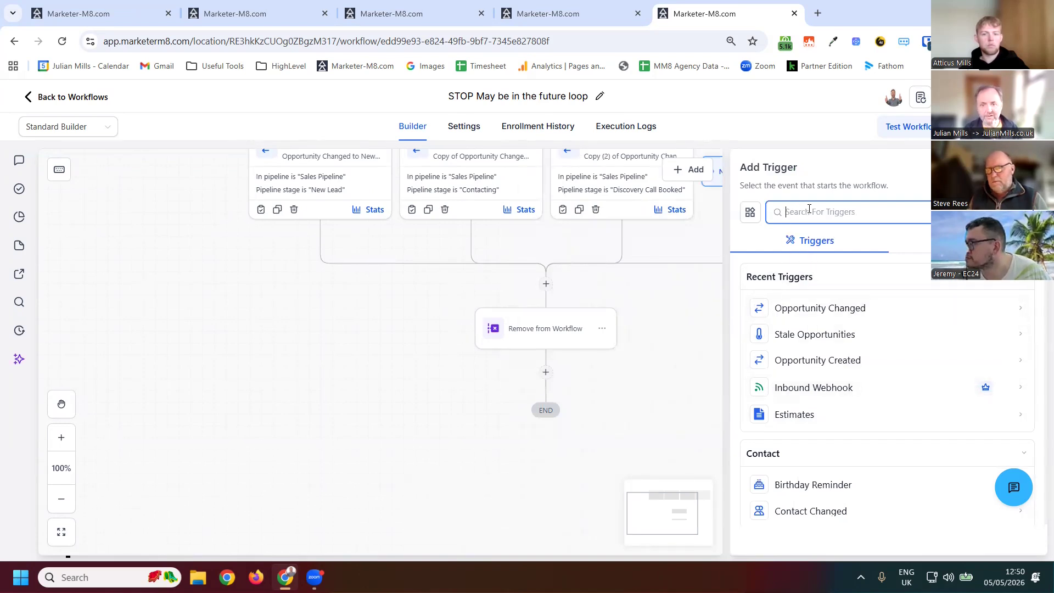
pyautogui.write('status')
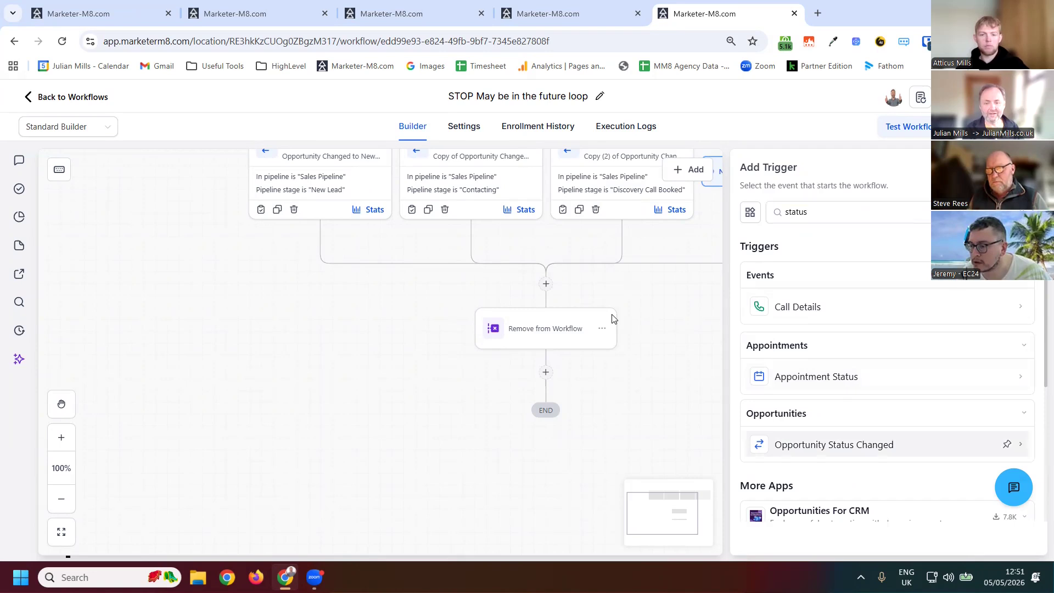
pyautogui.click(1006, 443)
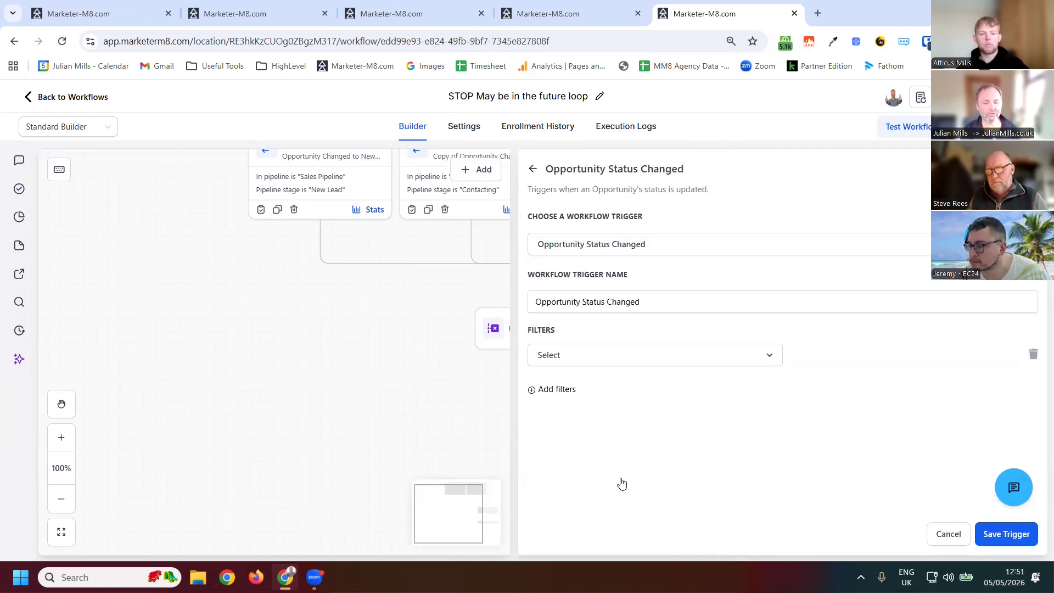
# - Add a trigger filter: In pipeline is Sales Pipeline
pyautogui.scroll(-10, 593, 458)
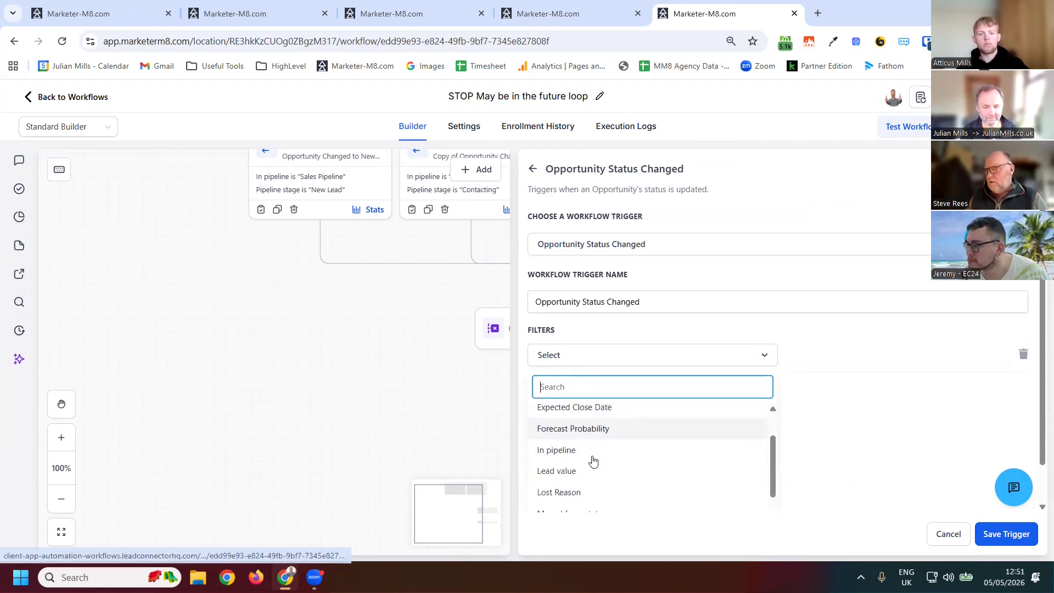
pyautogui.scroll(10, 579, 501)
pyautogui.press('Down')
pyautogui.press('Down')
pyautogui.press('Down')
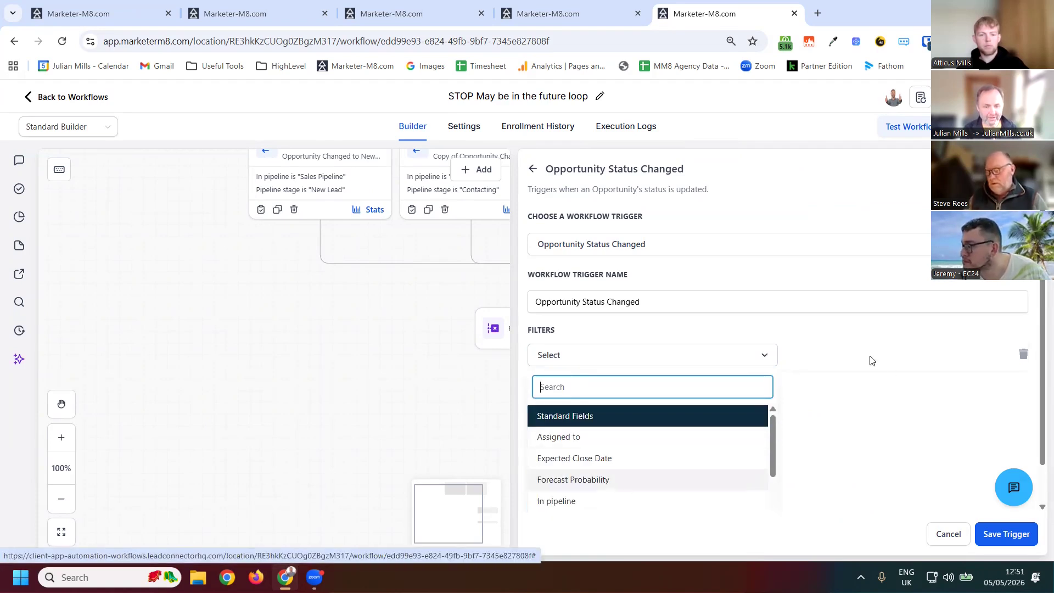
pyautogui.press('Return')
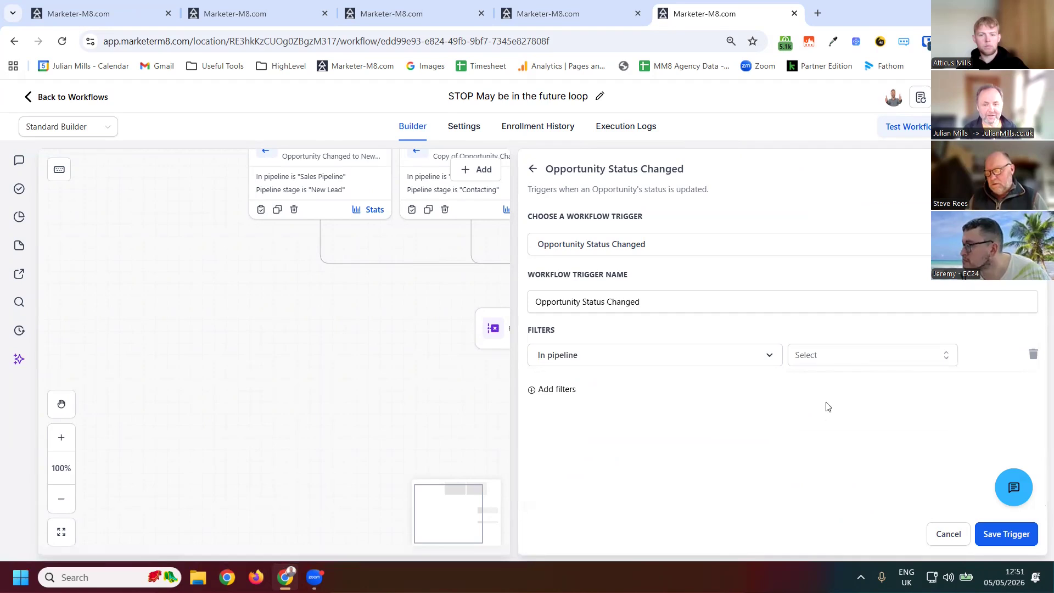
pyautogui.press('Return')
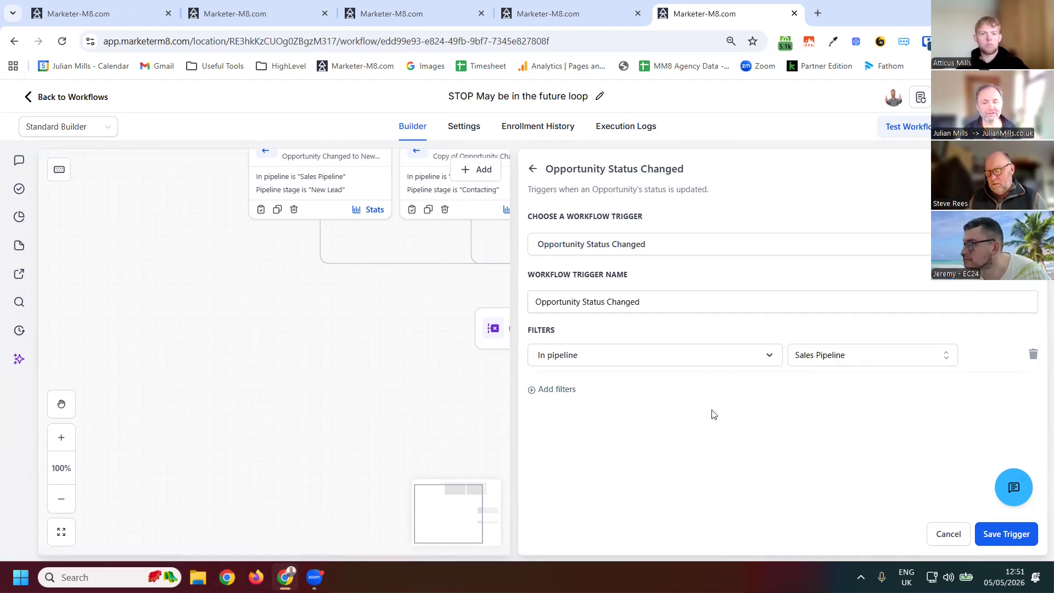
# - Add a second filter: Moved from status is open
pyautogui.click(557, 389)
pyautogui.click(593, 389)
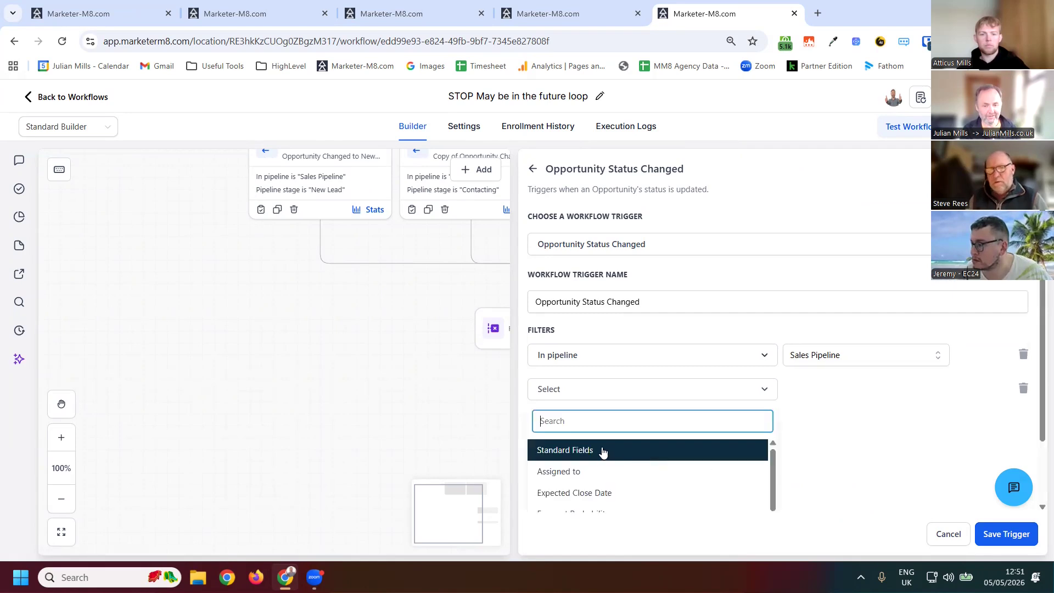
pyautogui.scroll(-3, 600, 453)
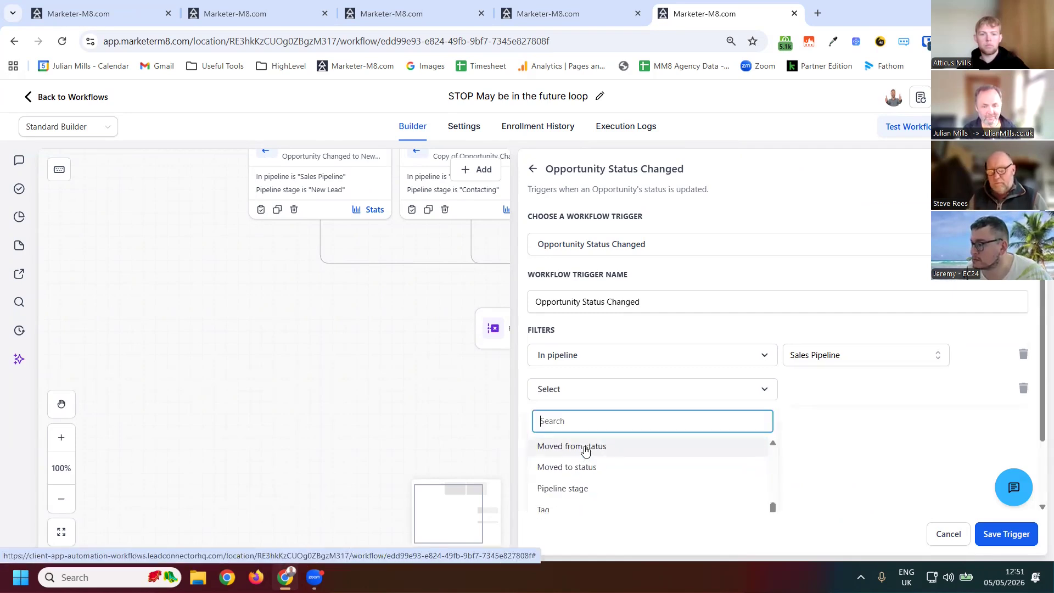
pyautogui.click(613, 443)
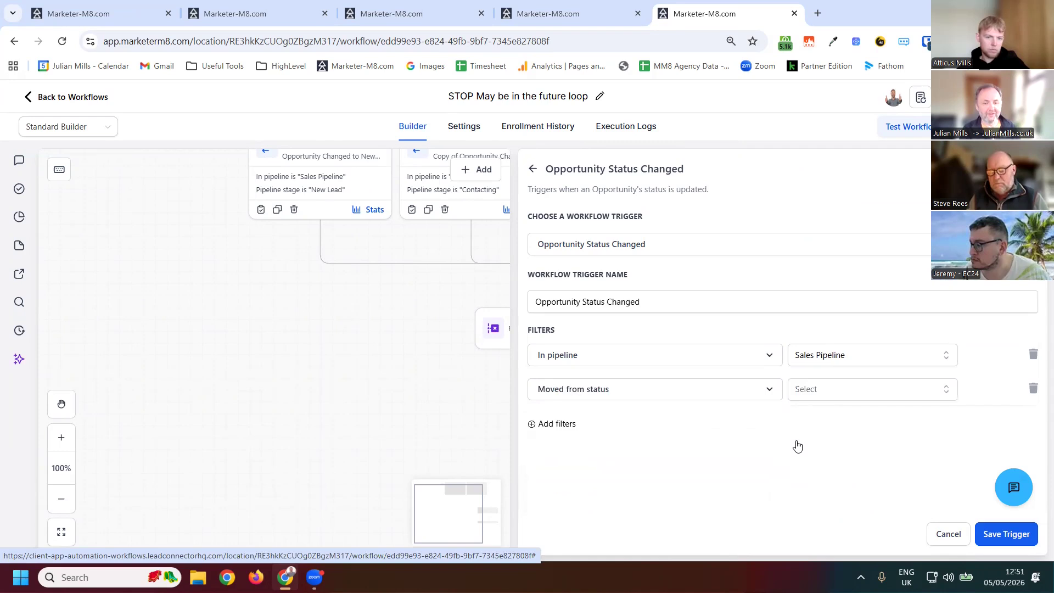
pyautogui.click(834, 389)
pyautogui.click(799, 443)
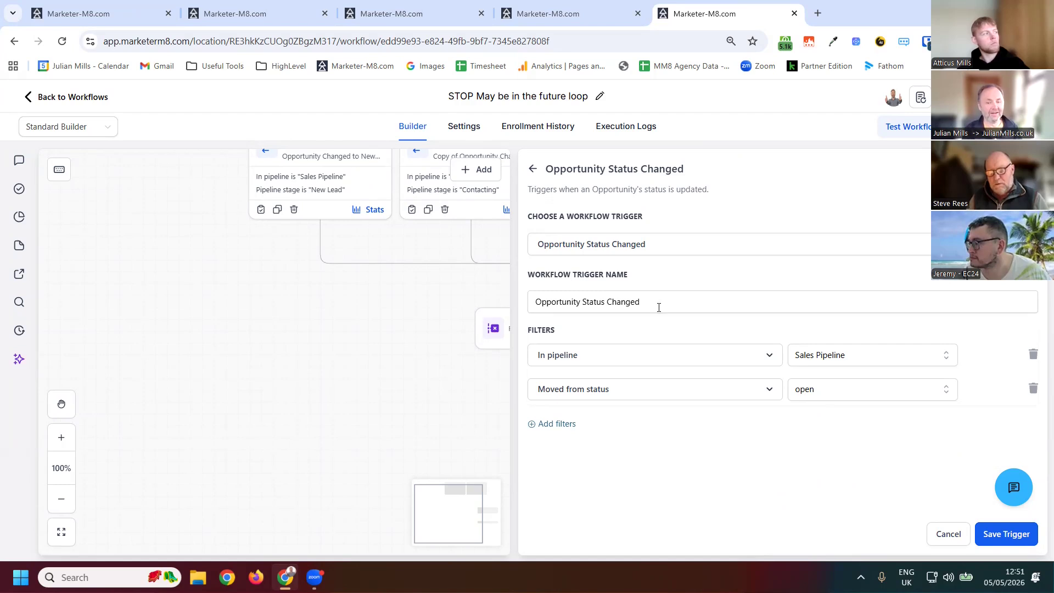
# - Rename the trigger "Opportunity Status Changed from Open" and save it
pyautogui.click(742, 390)
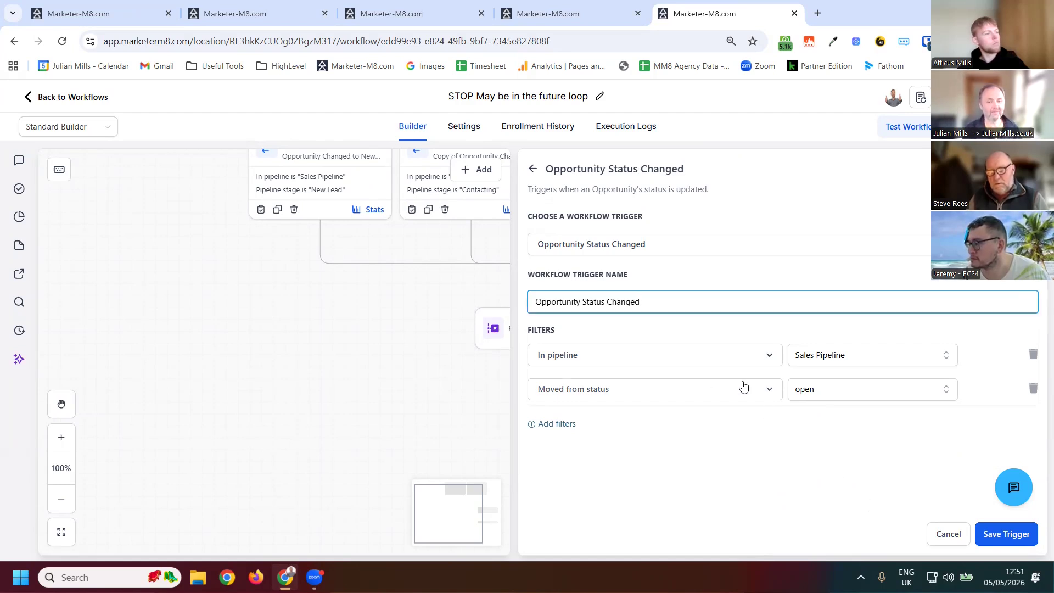
pyautogui.write('from')
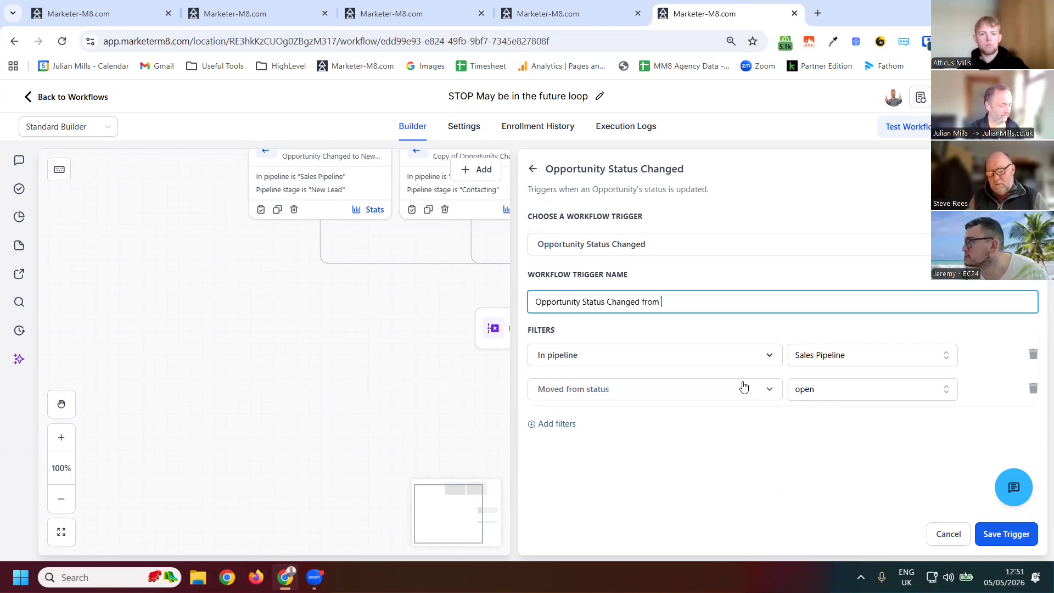
pyautogui.write(' Opem')
pyautogui.press('BackSpace')
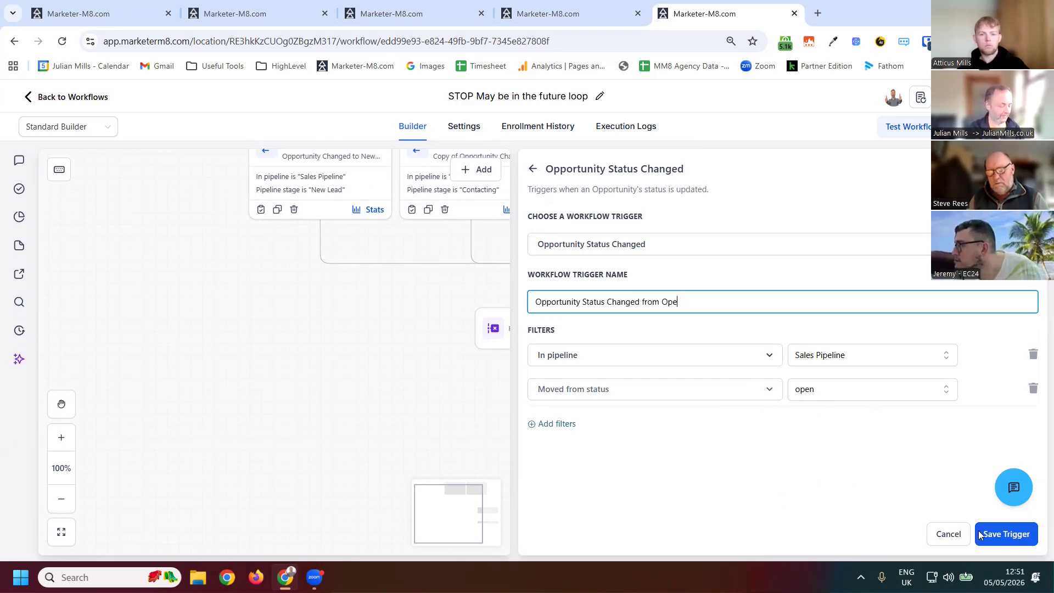
pyautogui.write('n')
pyautogui.click(995, 535)
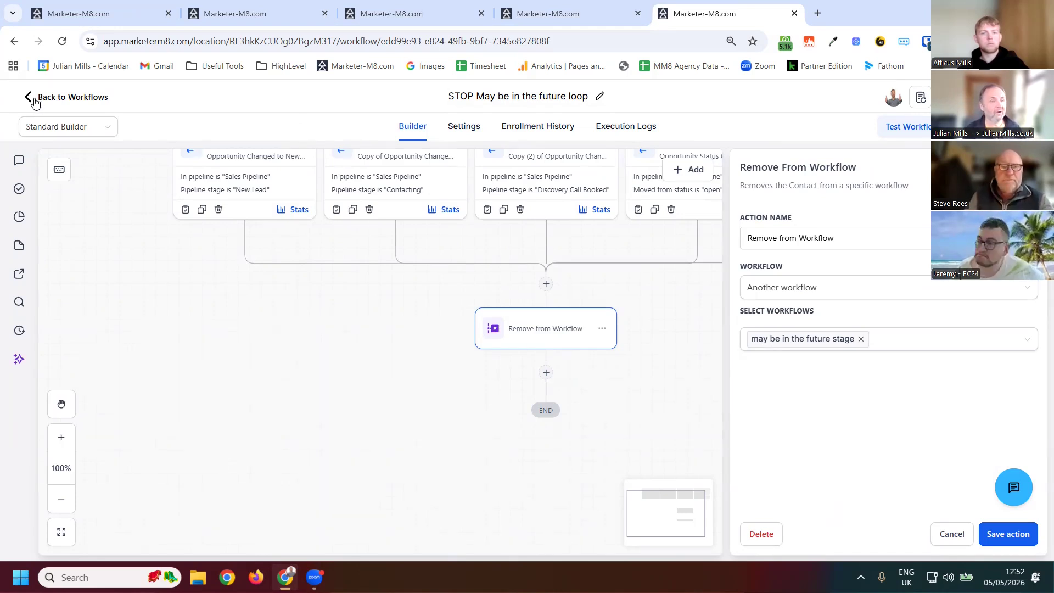
# - Return to the workflow list, confirming to discard unsaved changes
pyautogui.click(628, 385)
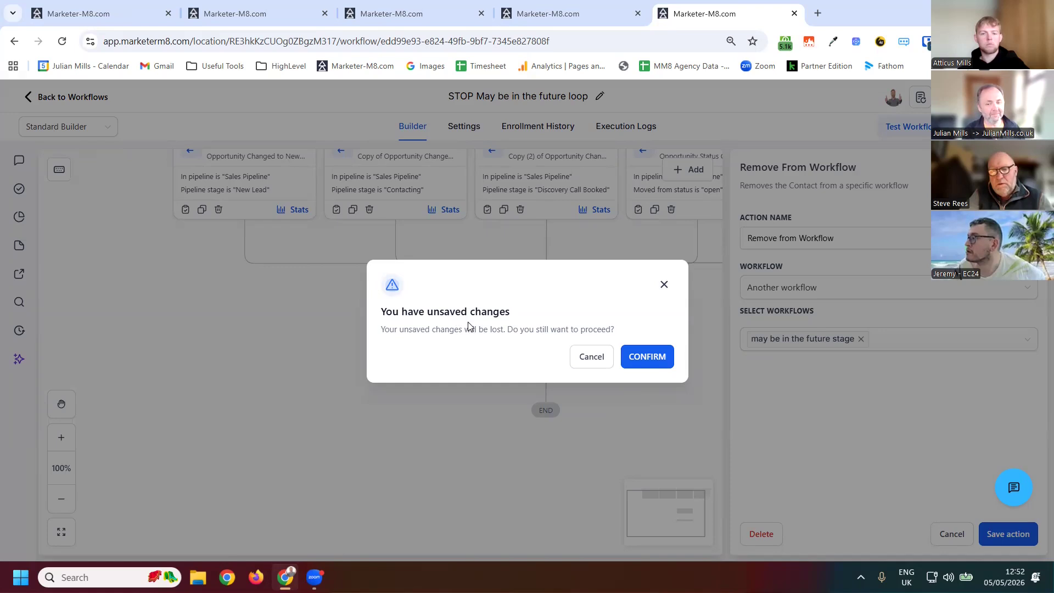
pyautogui.press('Return')
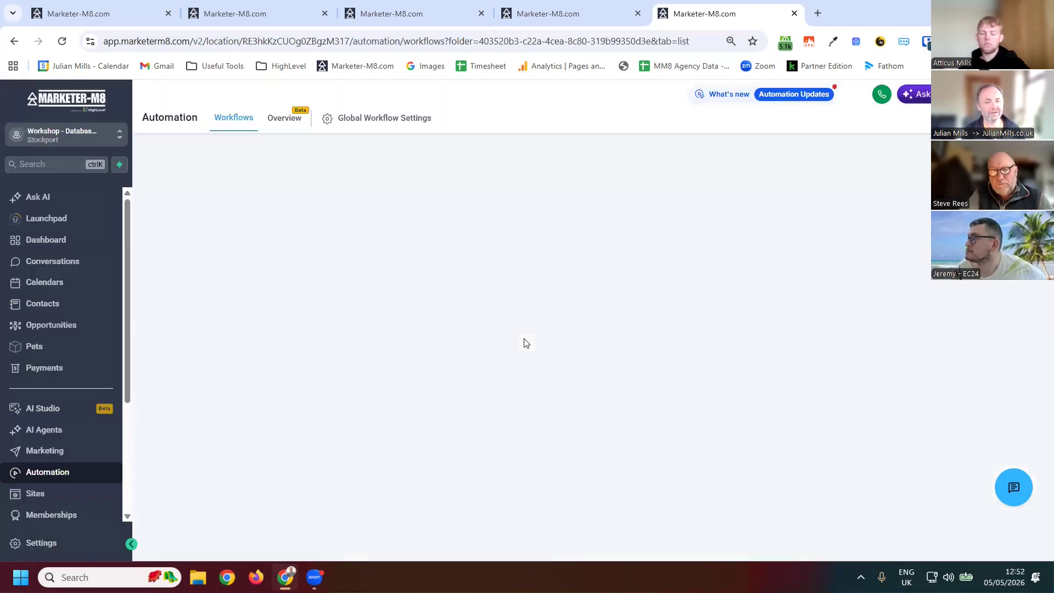
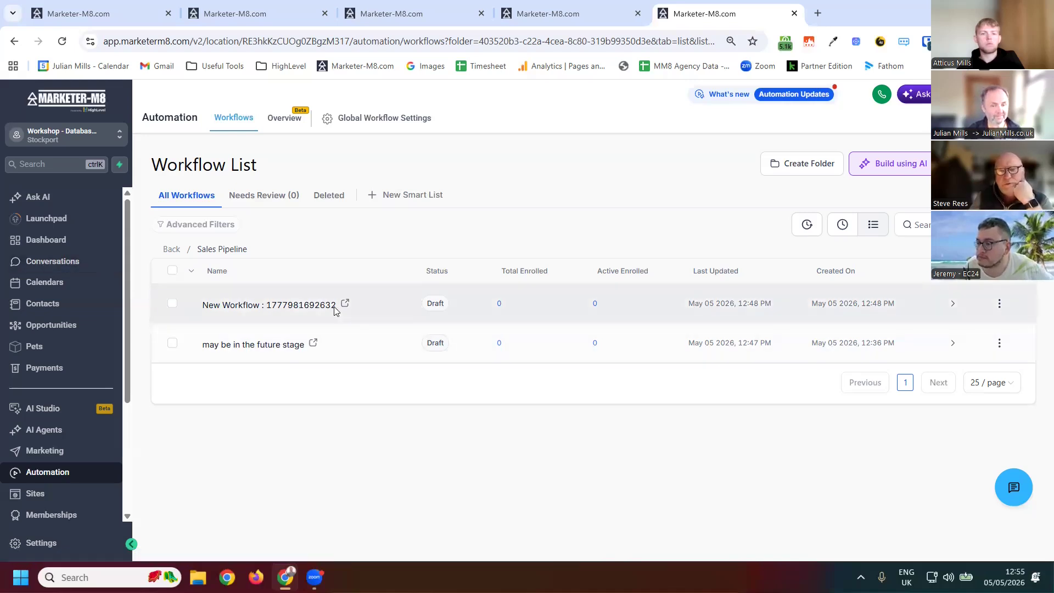
# - Open the new draft workflow and try adding a Google Sheets action, then discard it
pyautogui.click(517, 345)
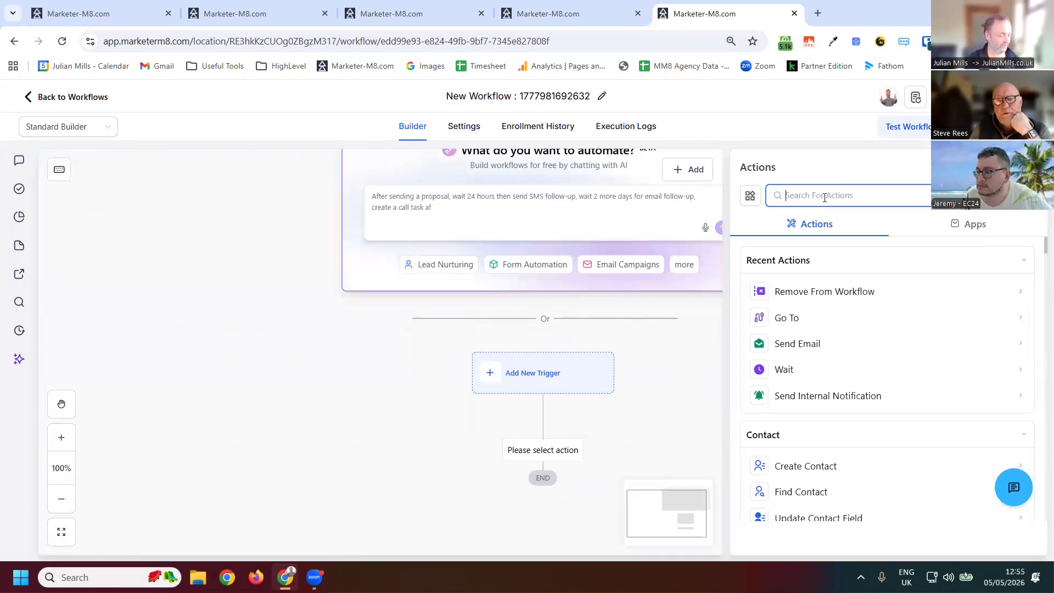
pyautogui.write('google')
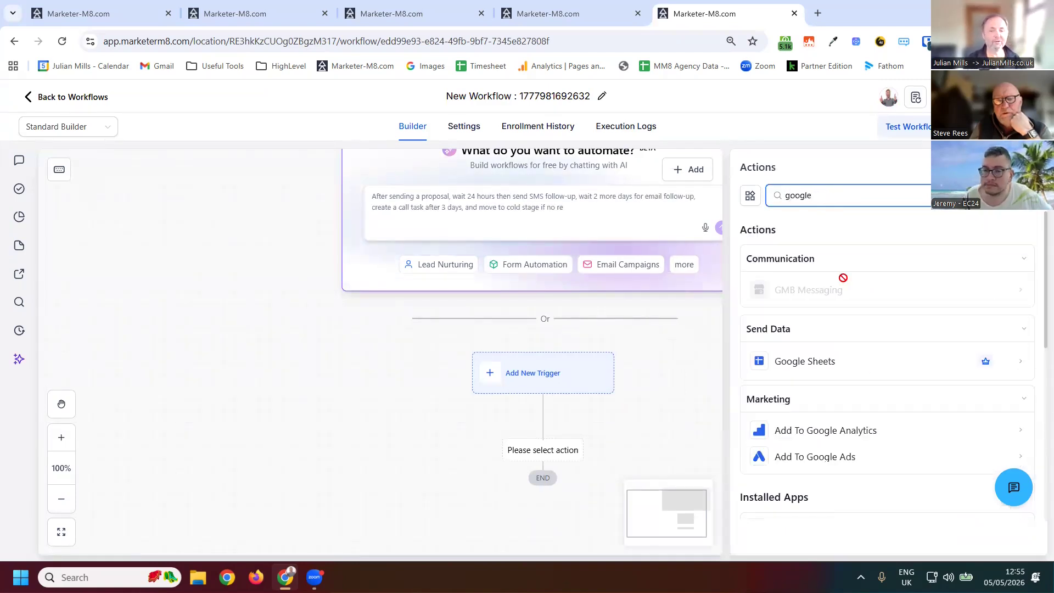
pyautogui.click(814, 360)
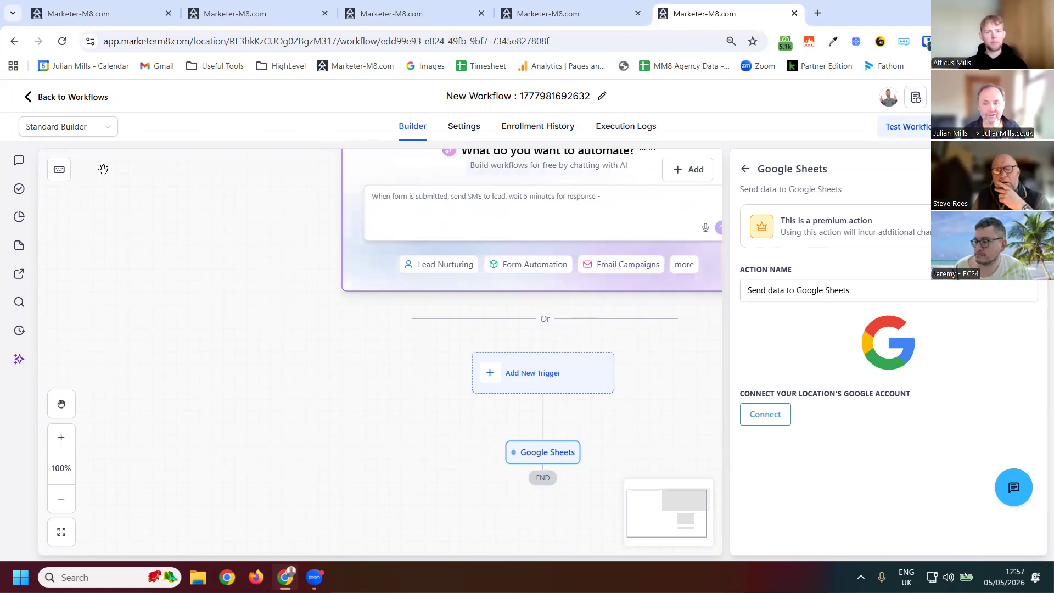
pyautogui.click(550, 456)
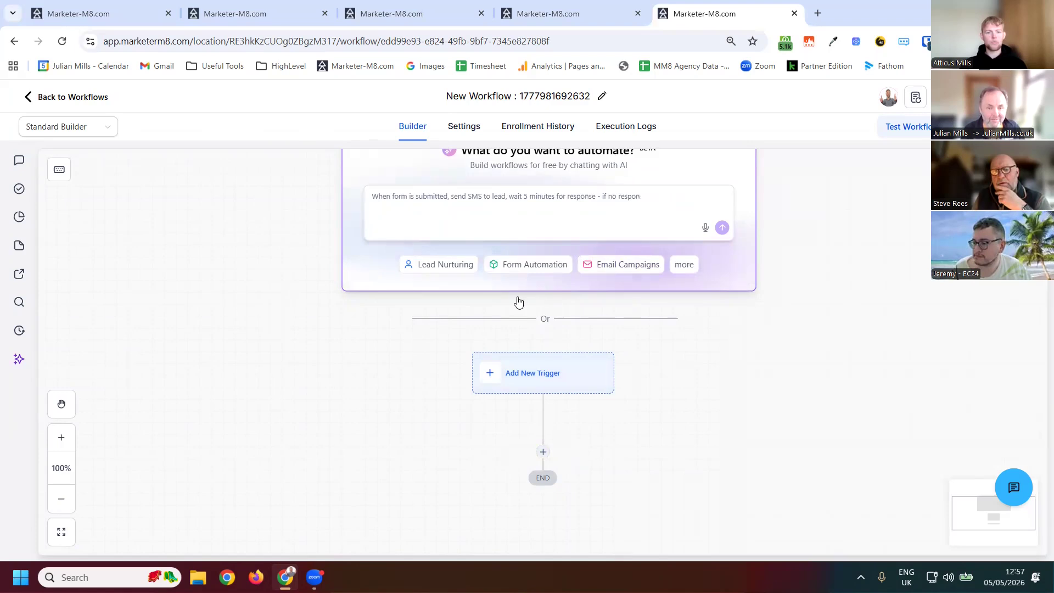
# - Add a Form Submitted trigger to the workflow
pyautogui.scroll(-1, 540, 305)
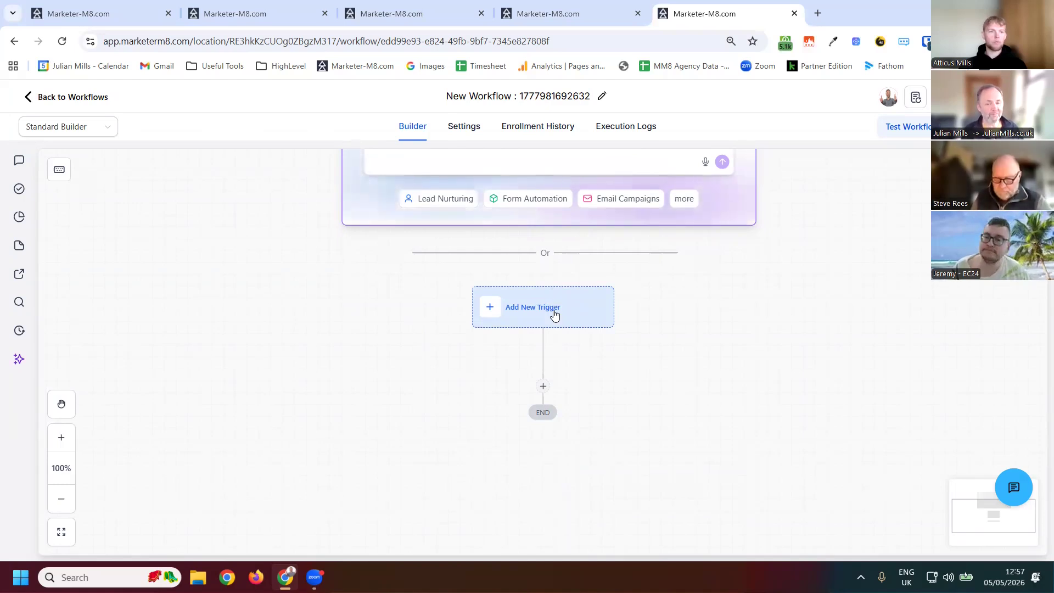
pyautogui.click(560, 318)
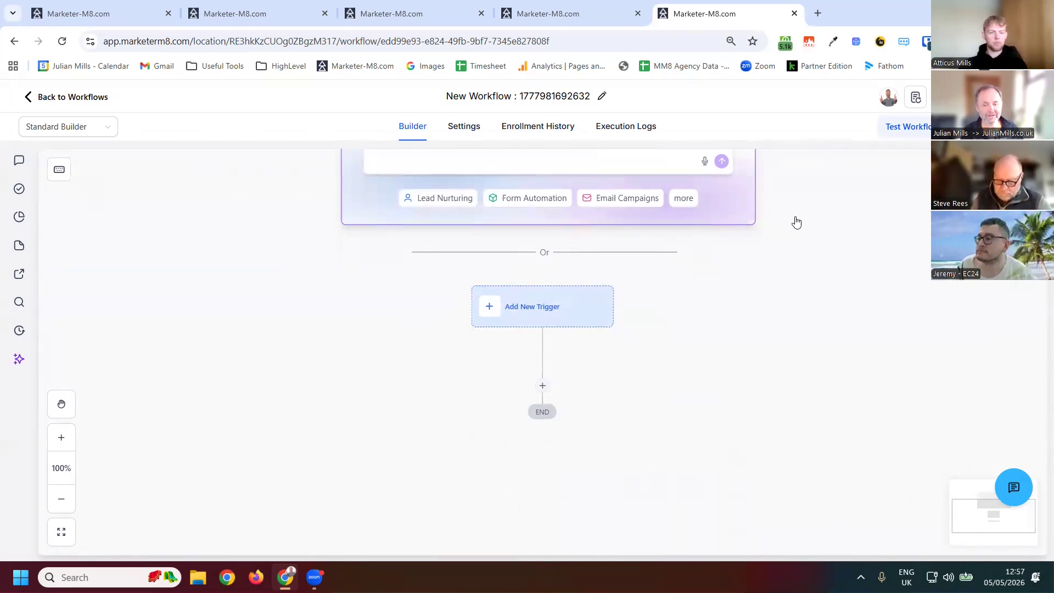
pyautogui.click(824, 211)
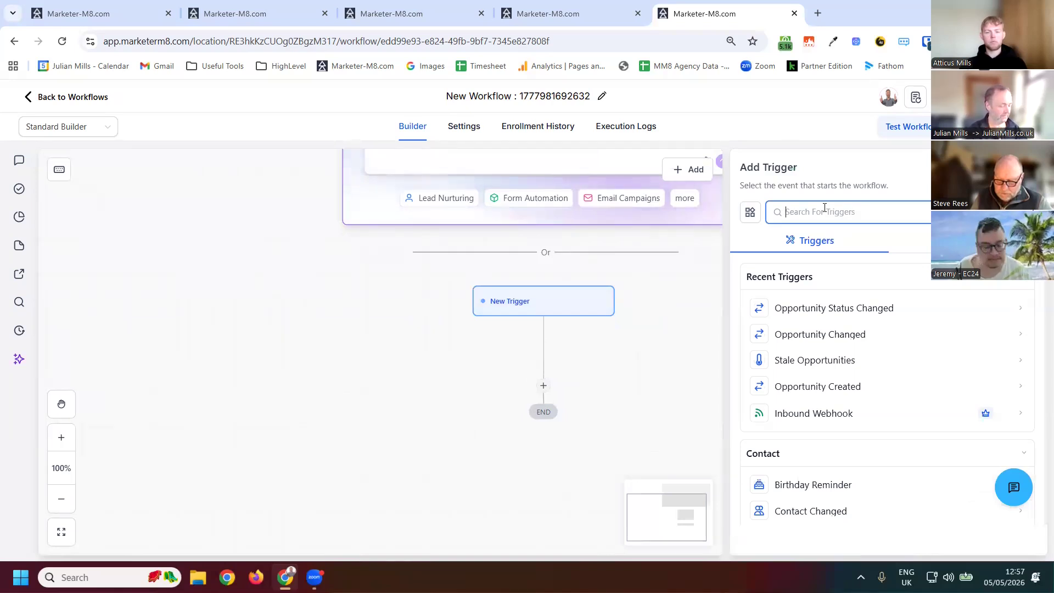
pyautogui.write('form')
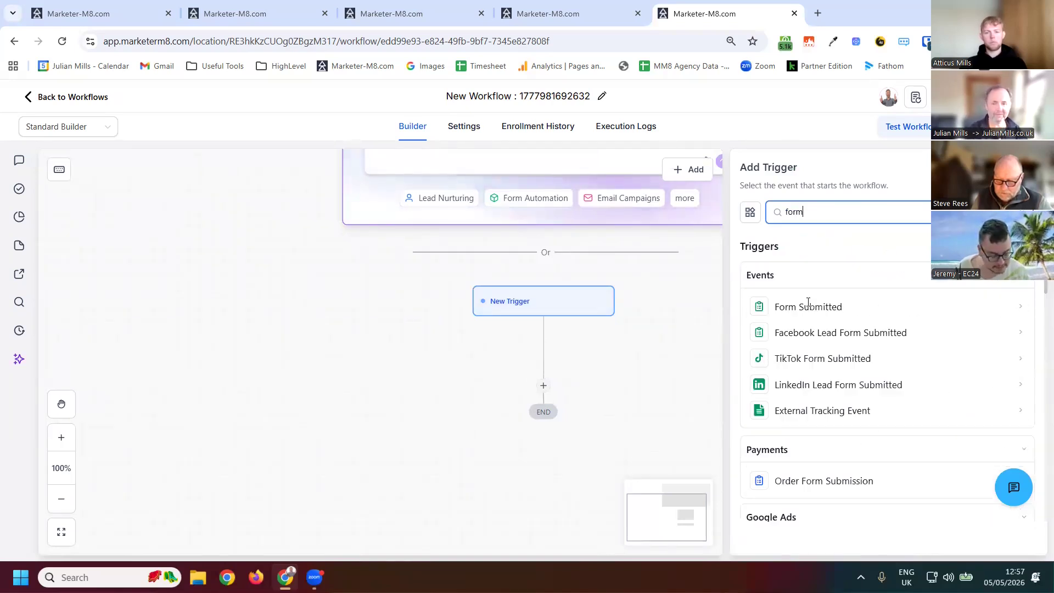
pyautogui.click(804, 305)
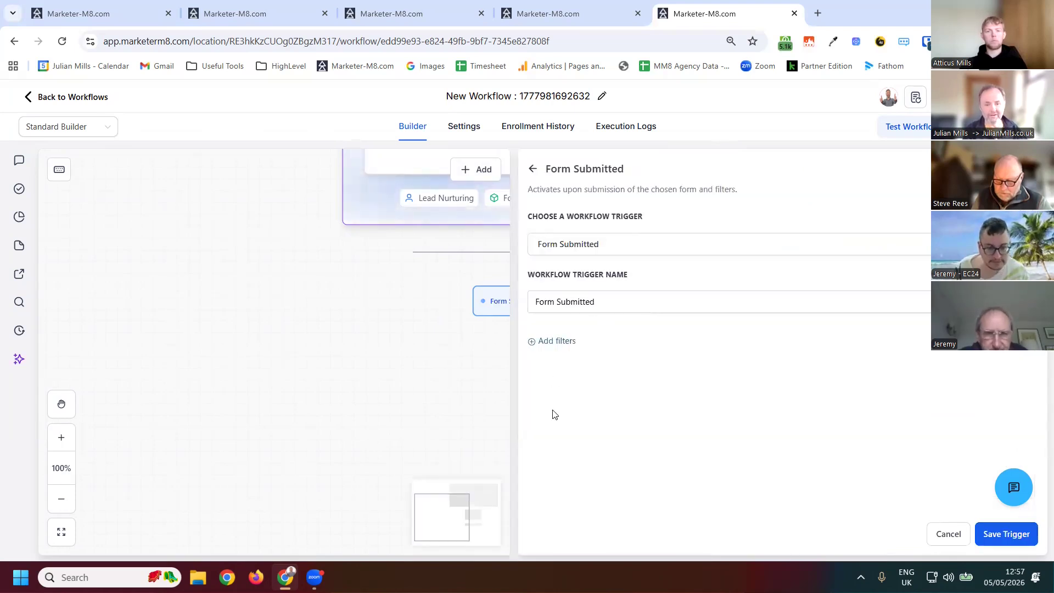
# - Add a trigger filter Form is Form 0 and save the trigger
pyautogui.click(556, 341)
pyautogui.click(752, 357)
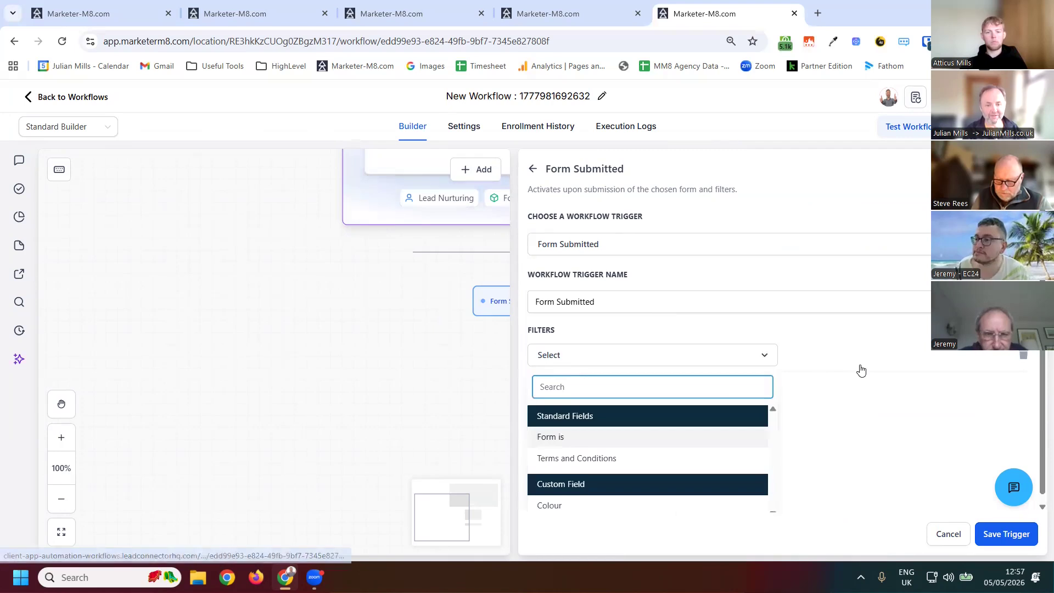
pyautogui.click(554, 437)
pyautogui.click(818, 358)
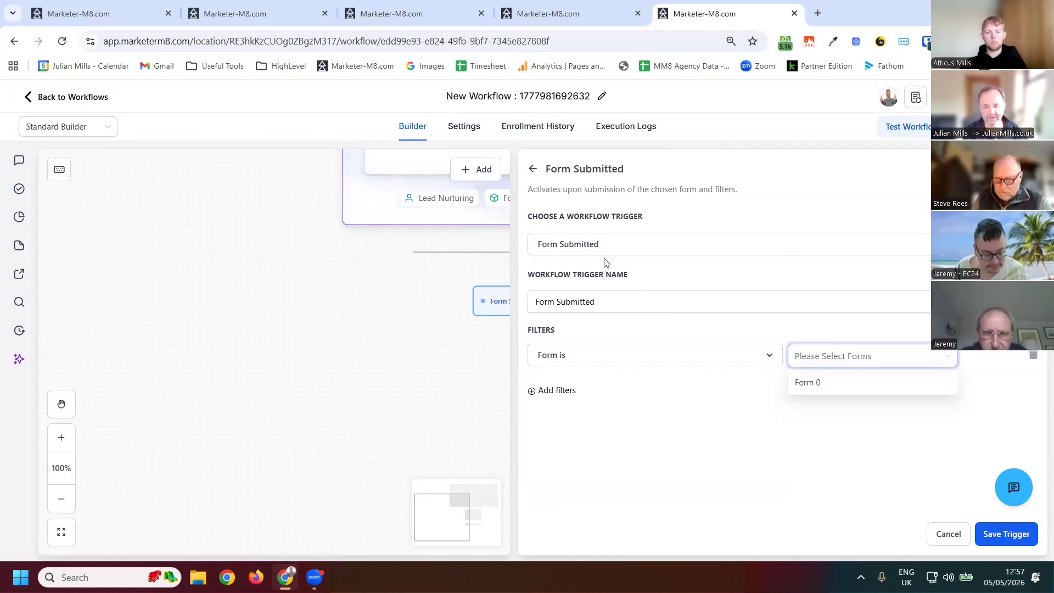
pyautogui.click(818, 383)
pyautogui.click(996, 539)
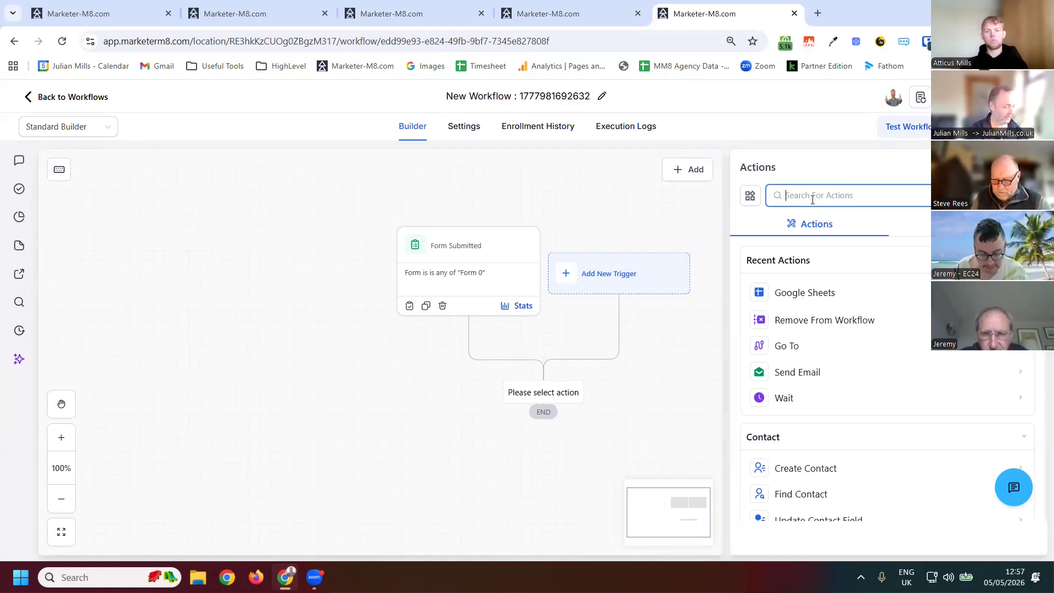
# - Try a Create/Update Opportunity action in Sales Pipeline at the New Lead stage, then discard it
pyautogui.write('opportunity')
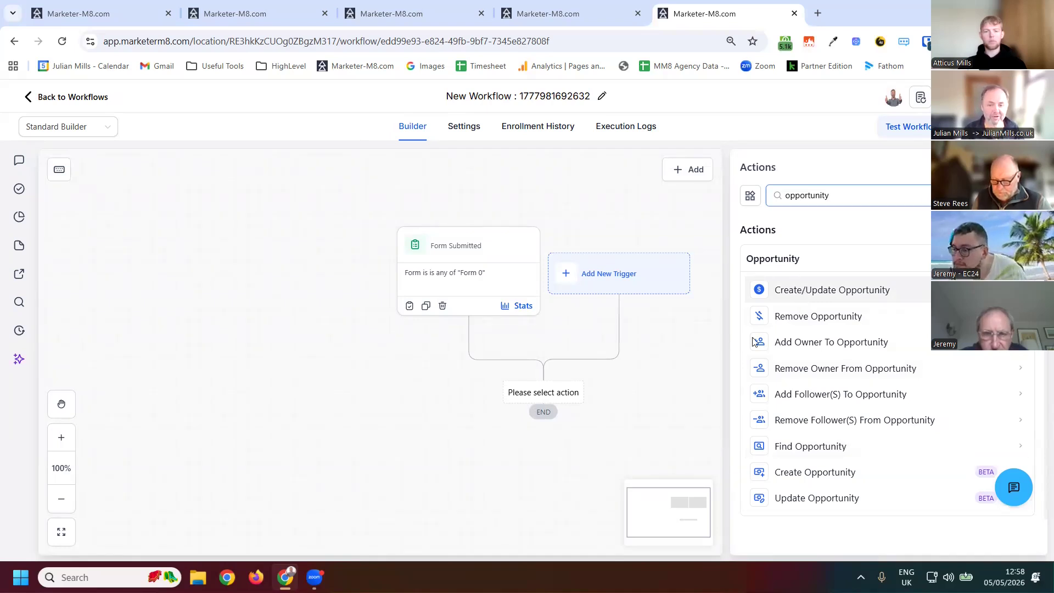
pyautogui.click(774, 290)
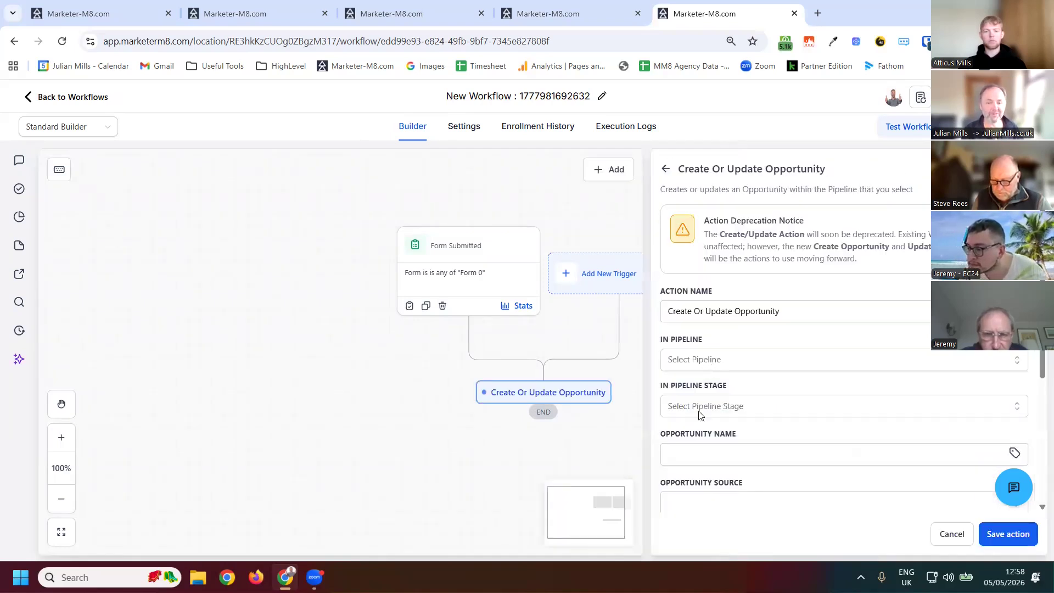
pyautogui.click(703, 360)
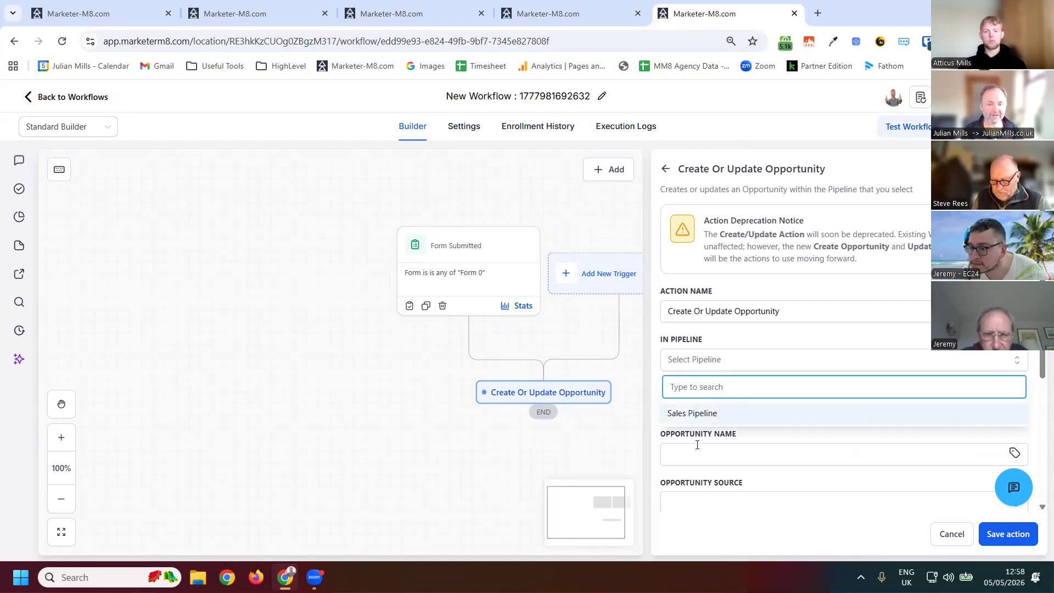
pyautogui.click(716, 412)
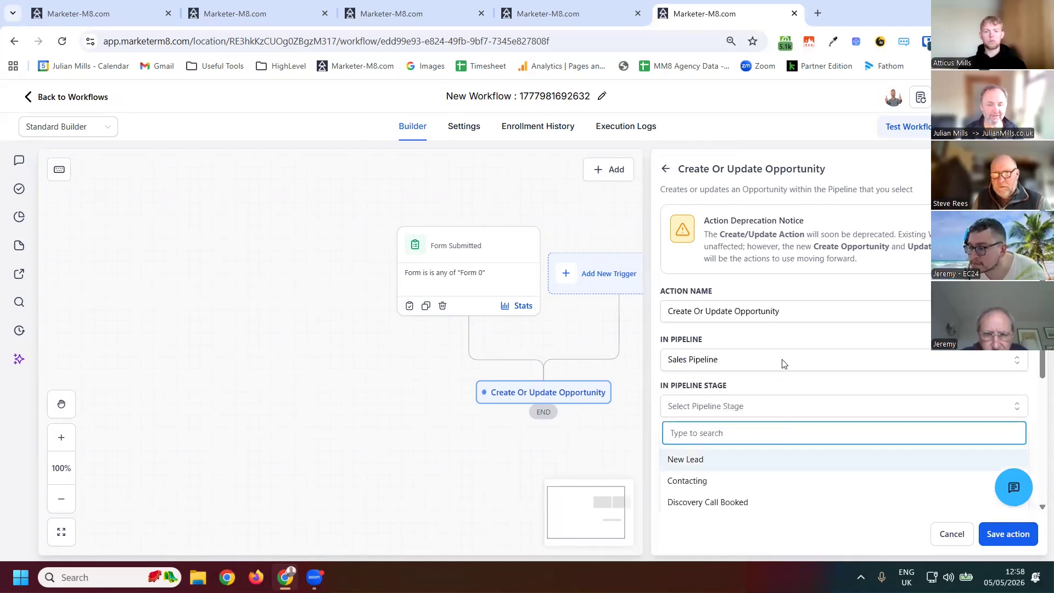
pyautogui.click(785, 456)
pyautogui.scroll(-3, 714, 499)
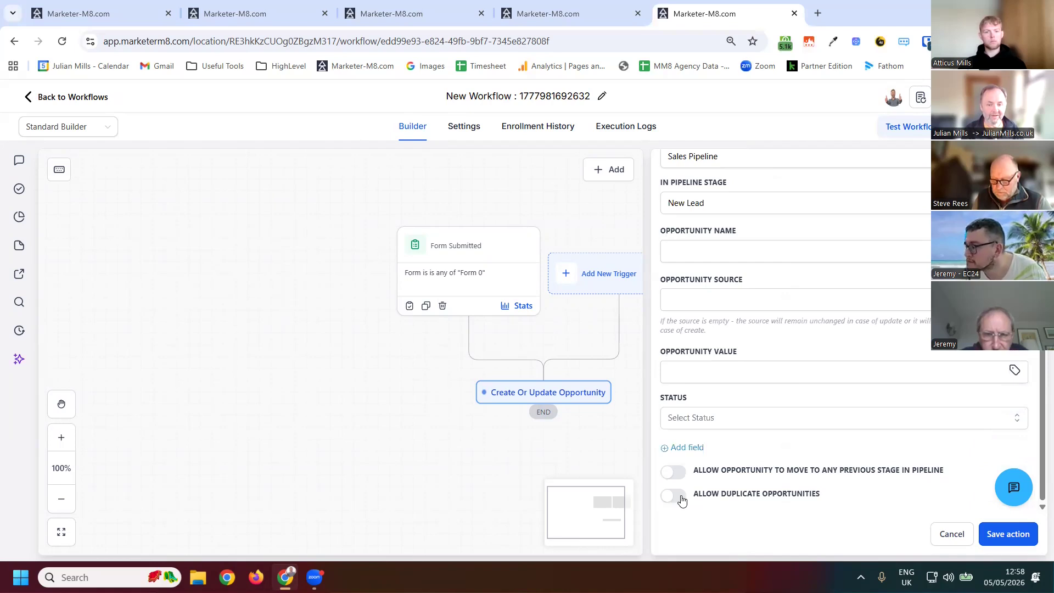
pyautogui.click(748, 499)
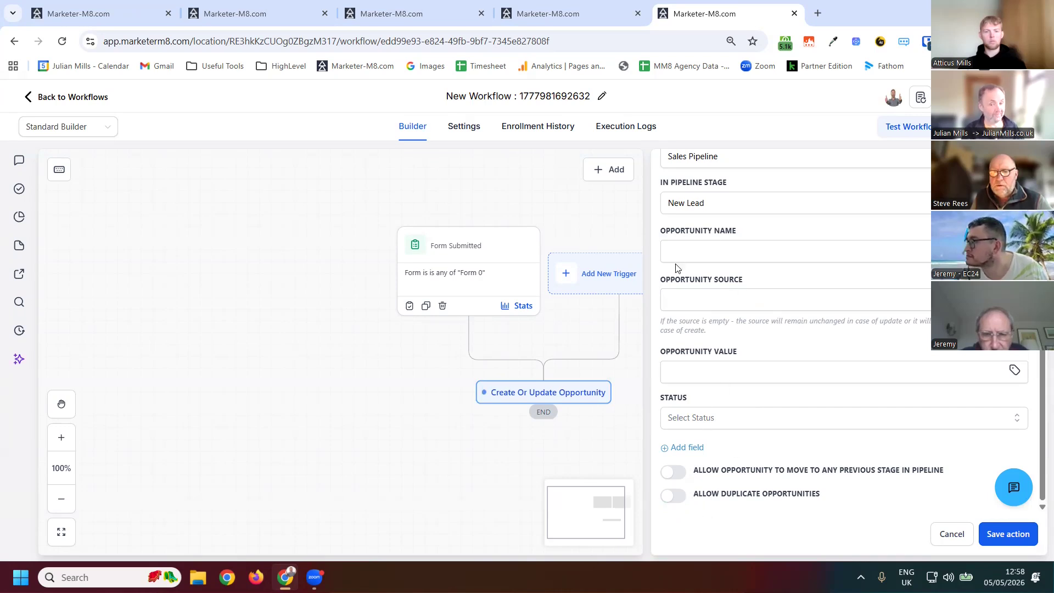
pyautogui.scroll(3, 677, 268)
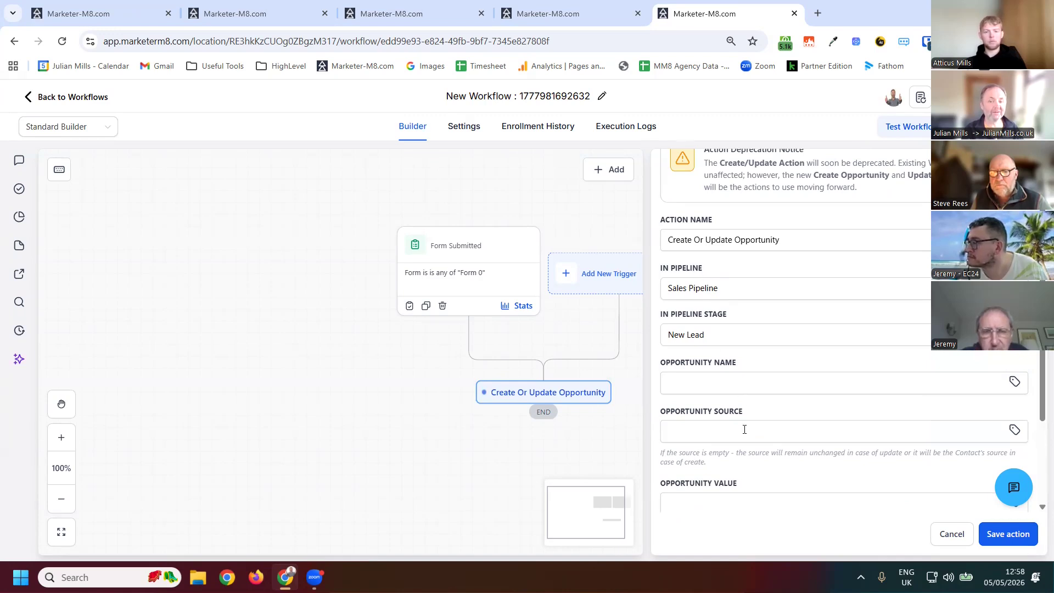
pyautogui.scroll(-3, 831, 518)
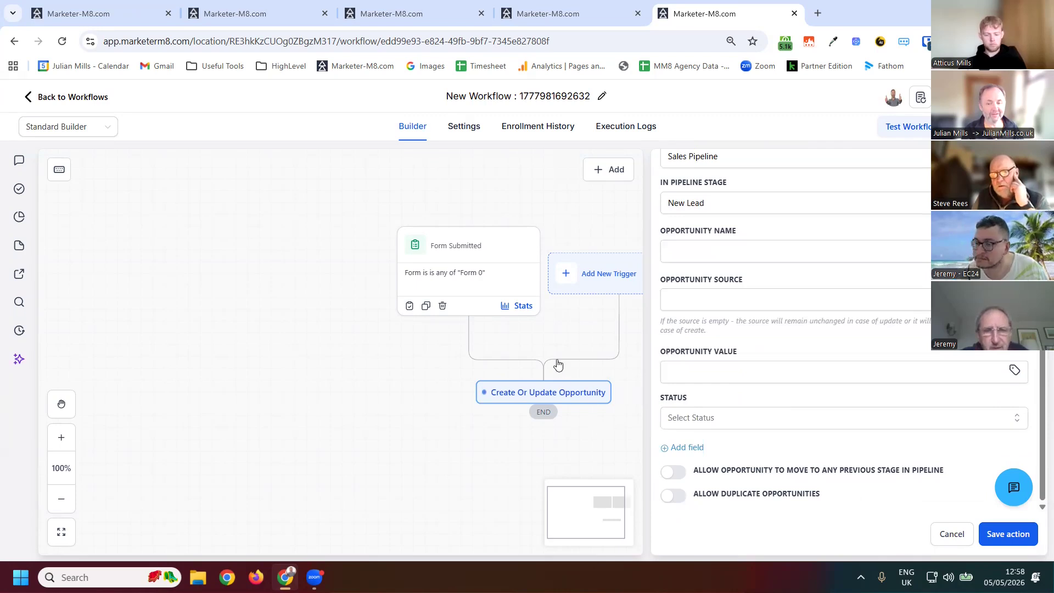
pyautogui.click(623, 360)
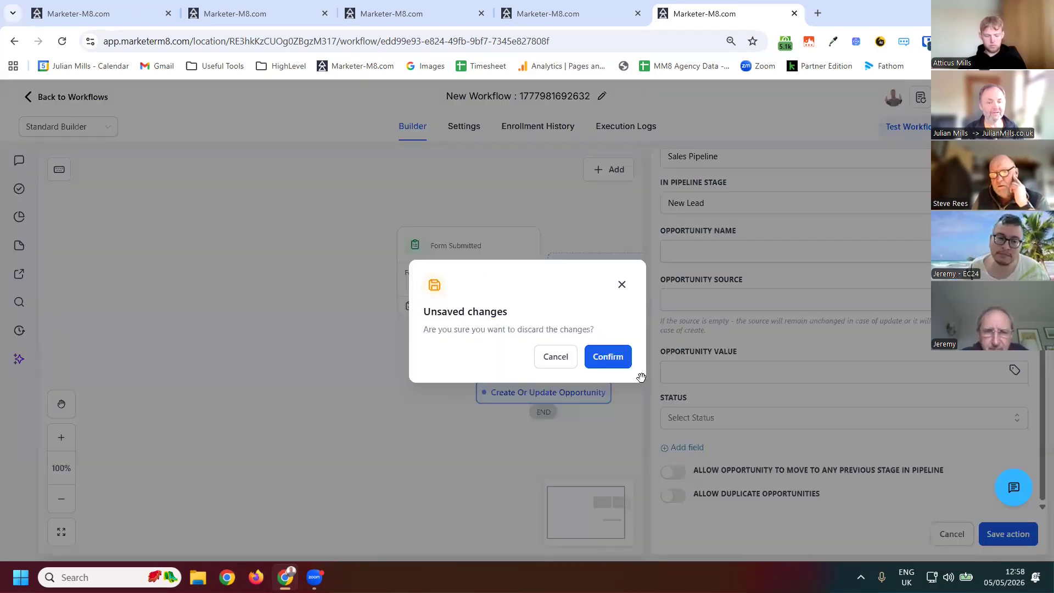
pyautogui.click(929, 532)
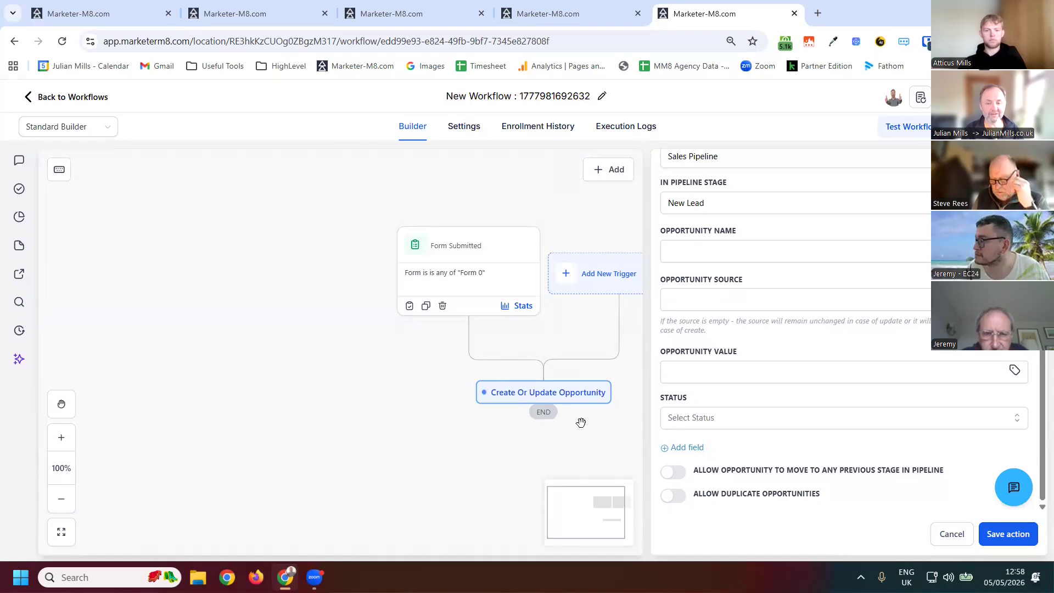
pyautogui.click(552, 400)
pyautogui.press('Return')
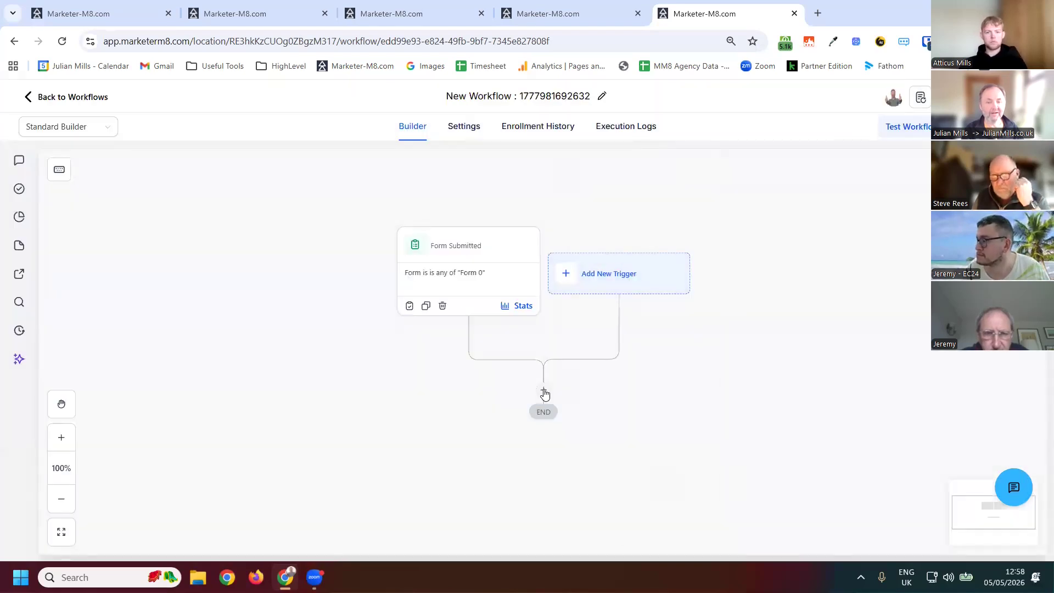
# - Add a Find Opportunity action that finds the most recently created opportunity
pyautogui.click(808, 193)
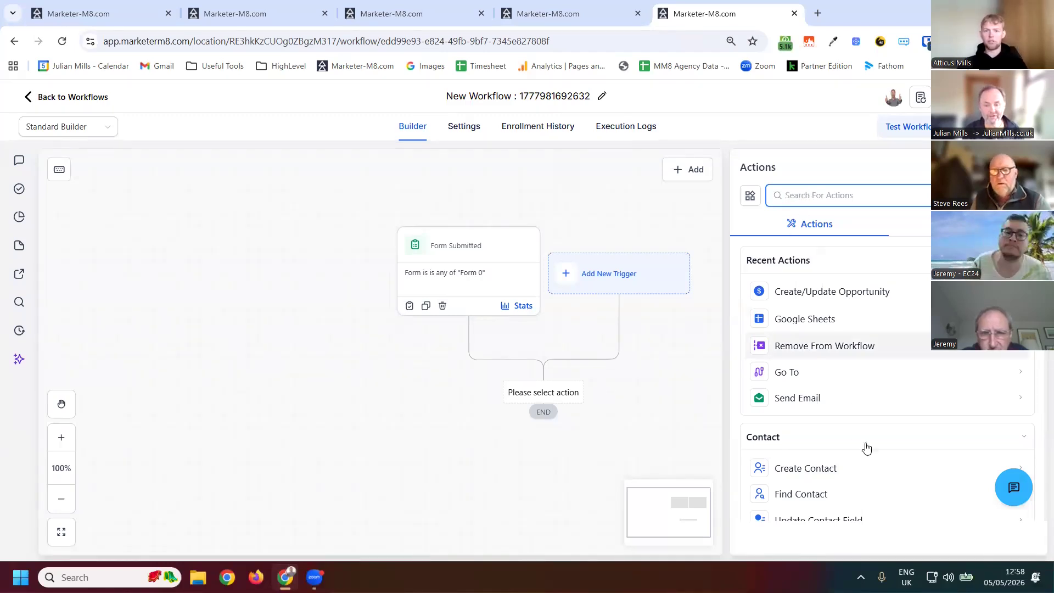
pyautogui.scroll(-2, 807, 384)
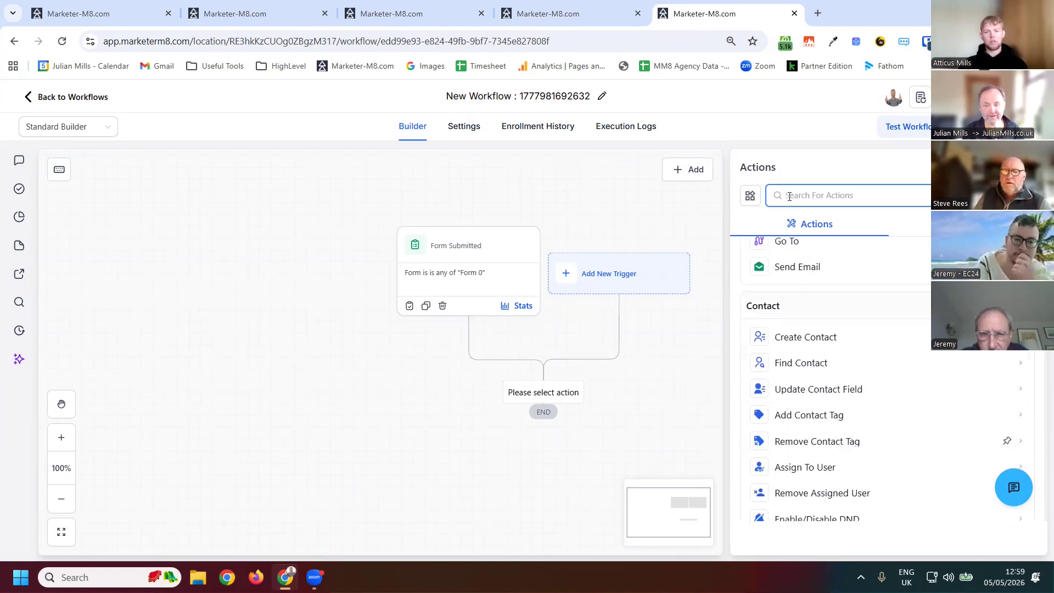
pyautogui.scroll(-2, 807, 415)
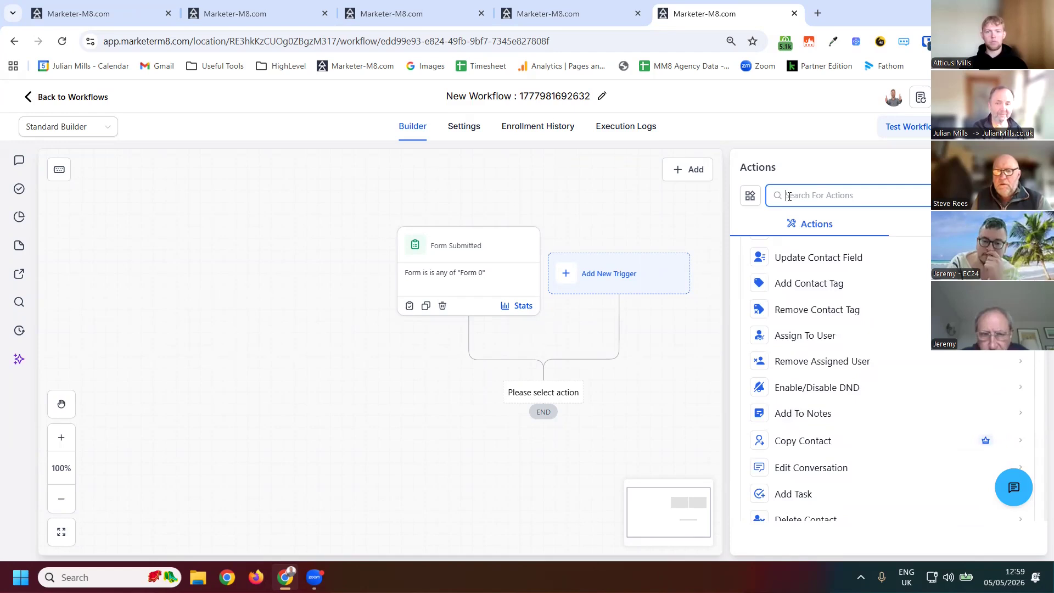
pyautogui.write('oppo')
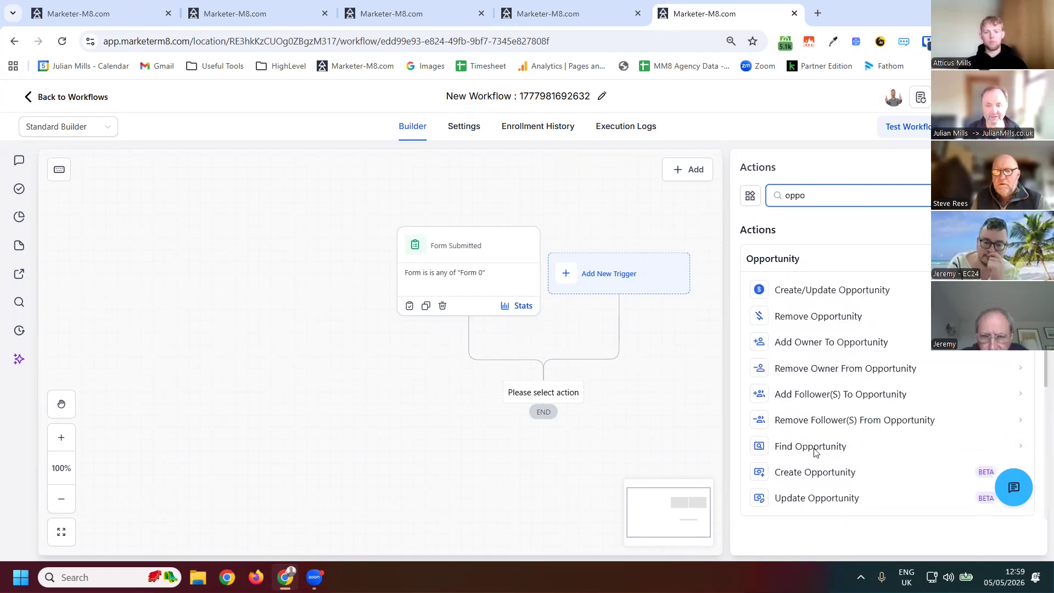
pyautogui.click(812, 447)
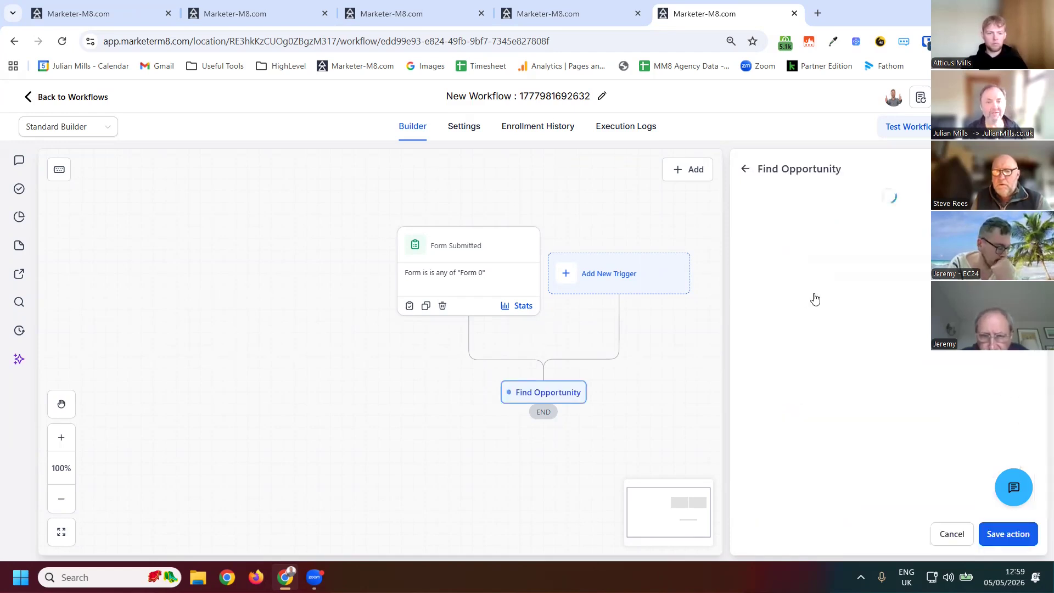
pyautogui.click(788, 297)
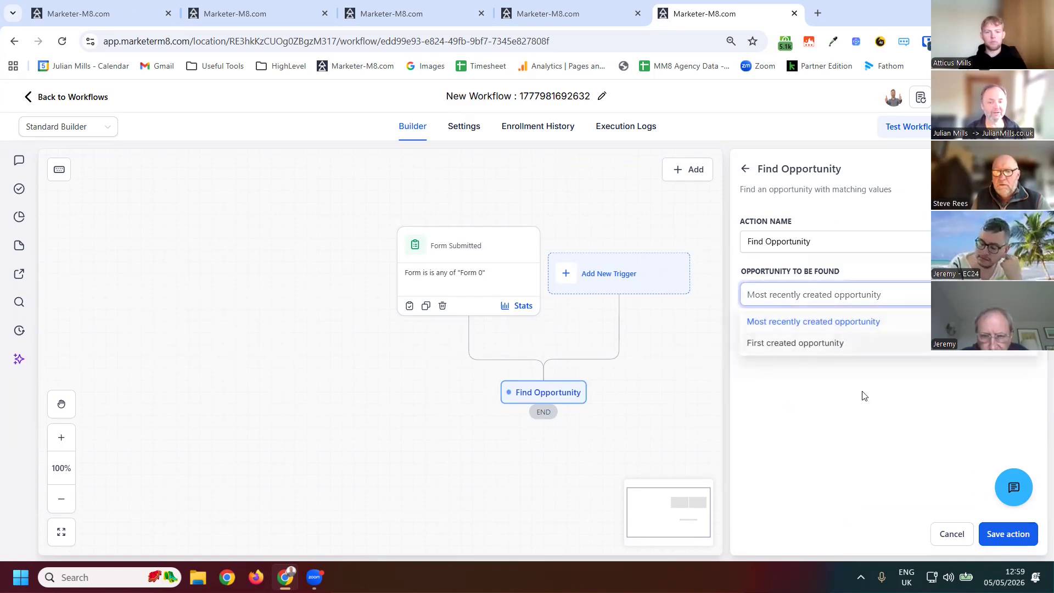
pyautogui.click(933, 492)
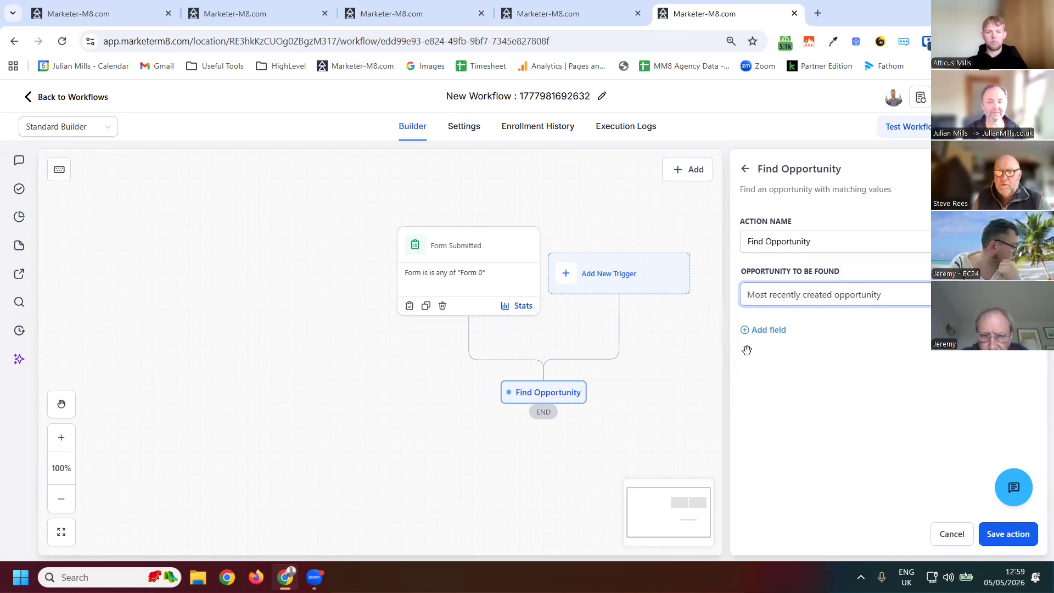
pyautogui.click(726, 374)
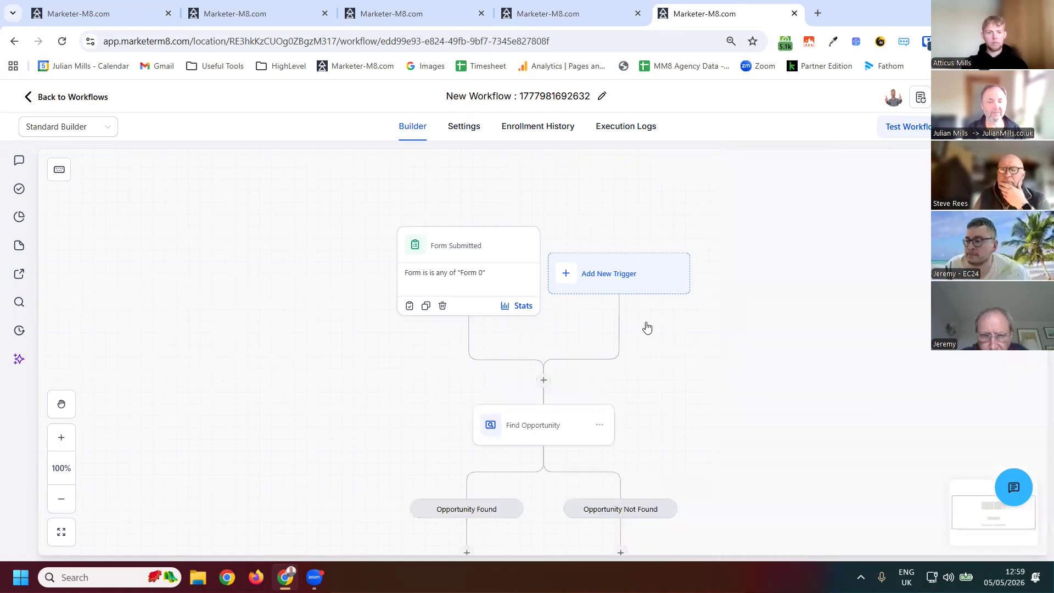
# - Add a Create Opportunity action on the Opportunity Not Found branch in Sales Pipeline, with the Pipeline Stage field set to New Lead
pyautogui.scroll(-1, 515, 362)
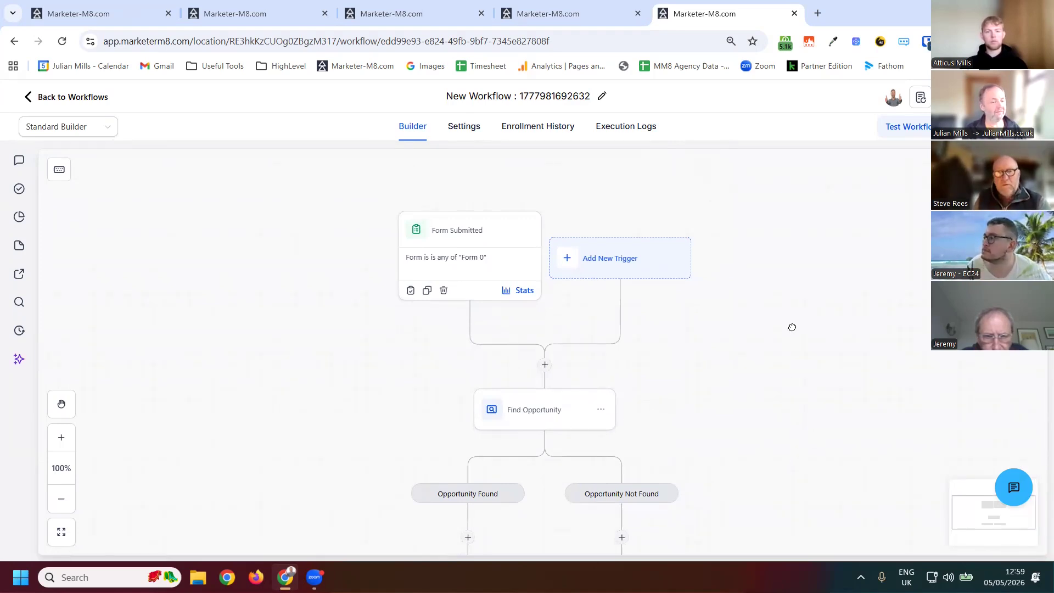
pyautogui.scroll(-5, 527, 265)
pyautogui.scroll(-2, 483, 324)
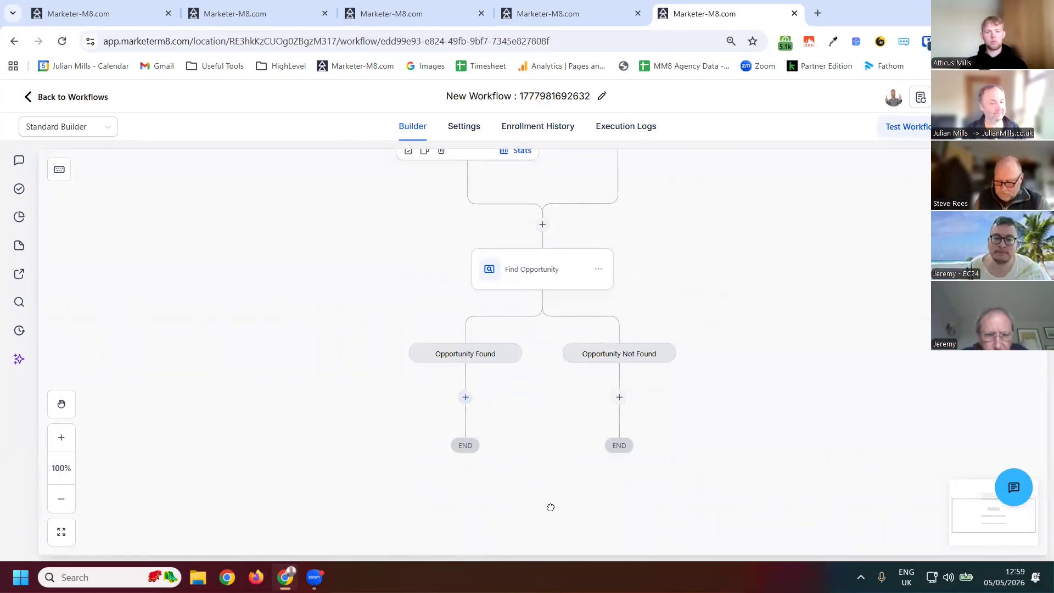
pyautogui.scroll(-2, 541, 239)
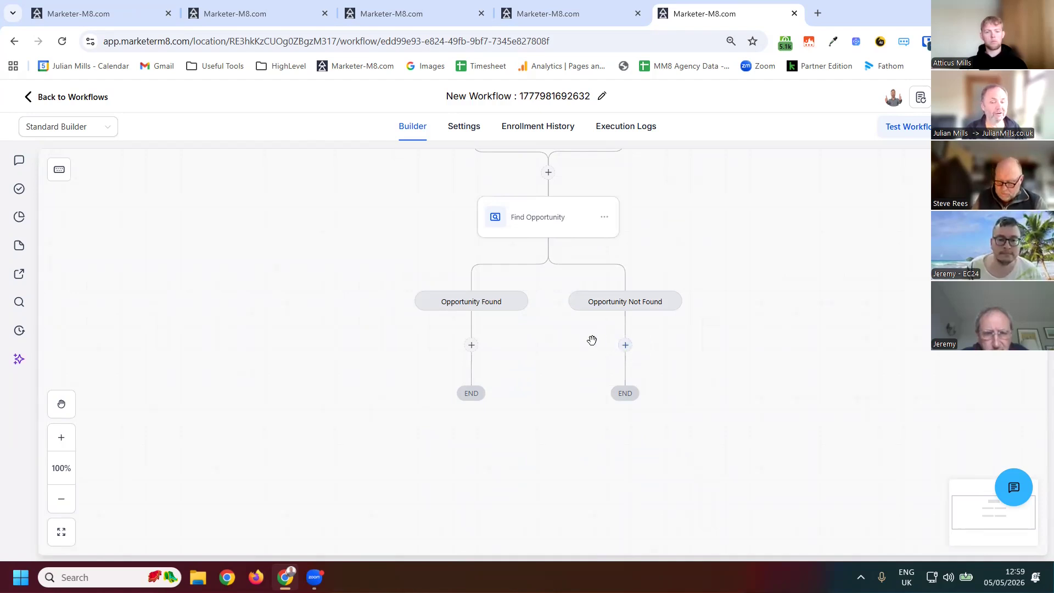
pyautogui.moveTo(630, 348)
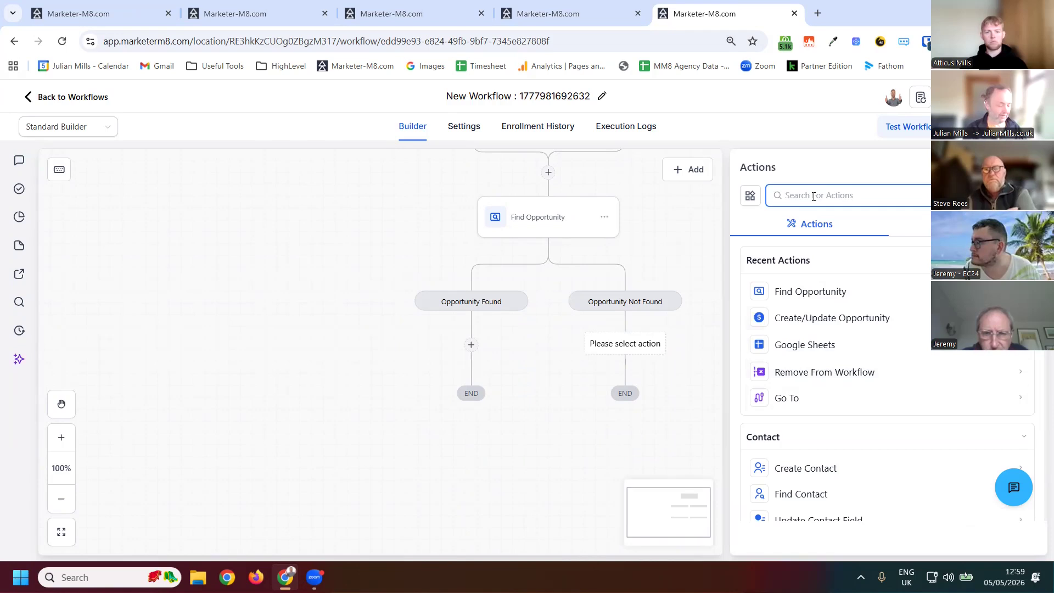
pyautogui.write('opport')
pyautogui.click(833, 476)
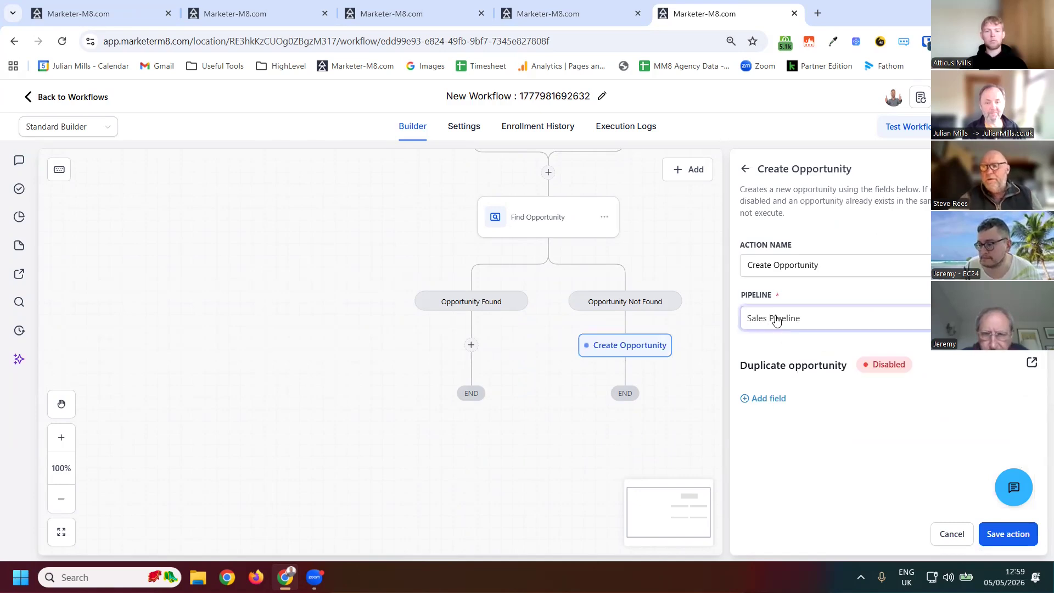
pyautogui.click(785, 325)
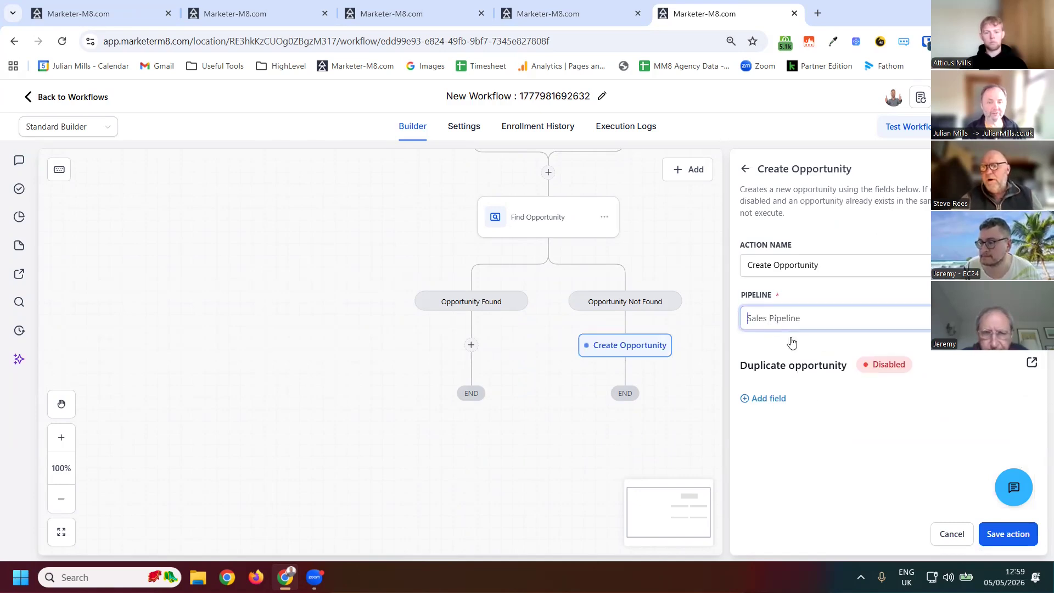
pyautogui.click(780, 418)
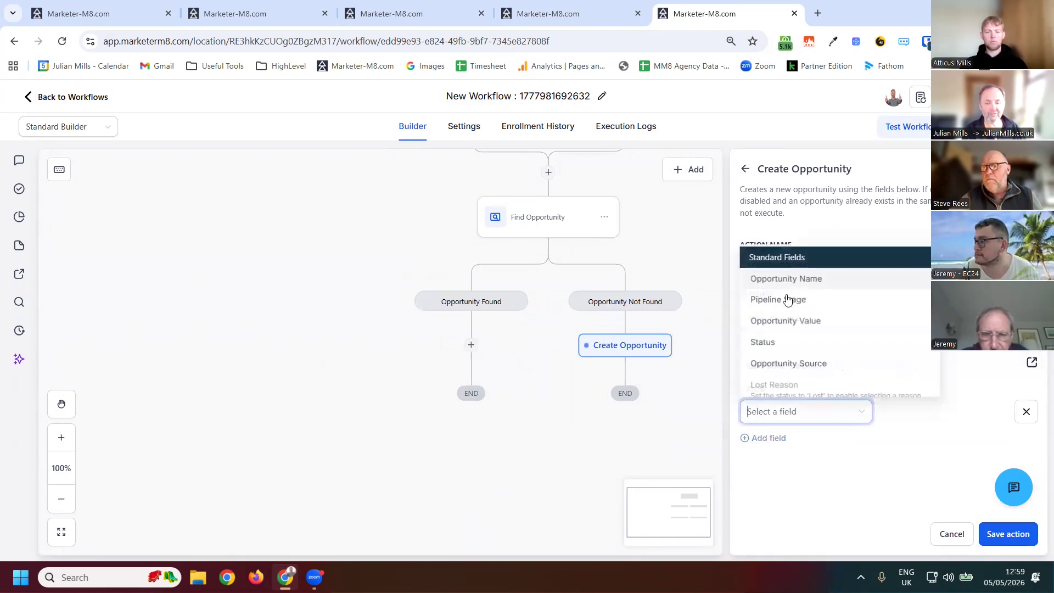
pyautogui.click(792, 303)
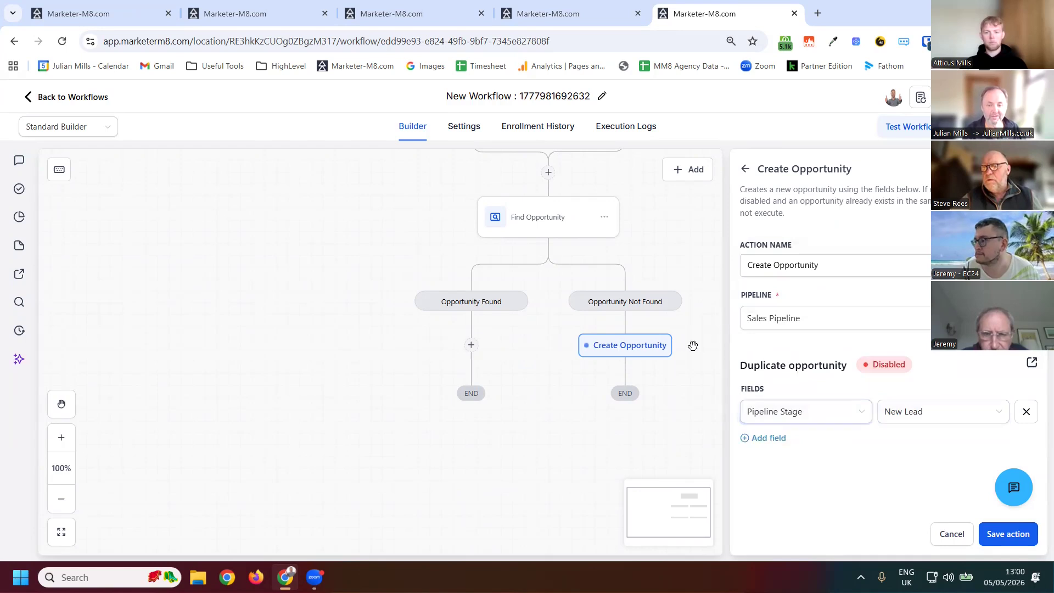
pyautogui.click(289, 298)
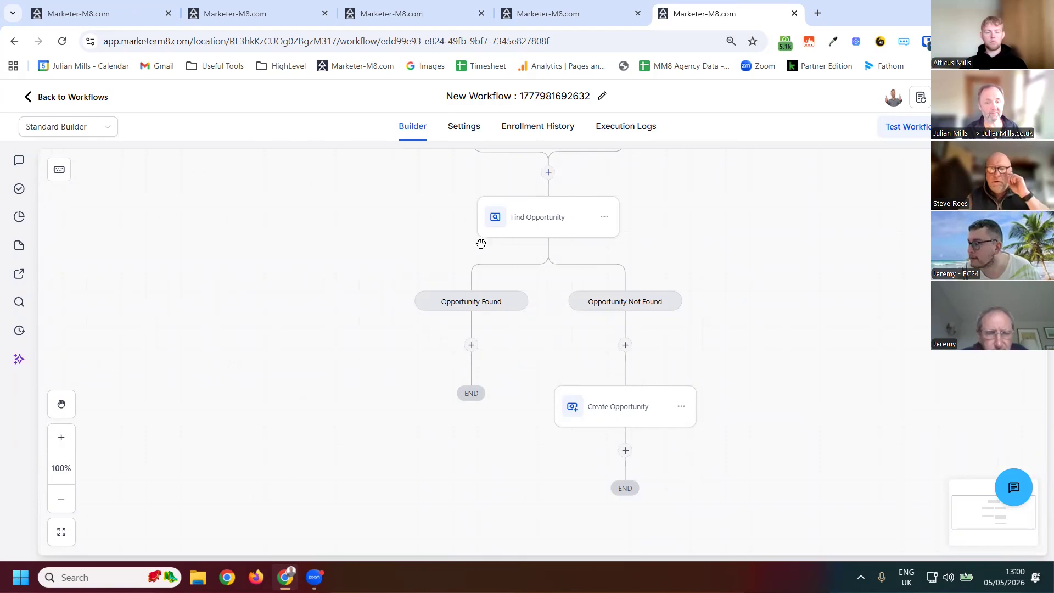
# - Add an Add To Notes action below Create Opportunity with a green colour and the title test, and try to save it
pyautogui.scroll(-2, 502, 278)
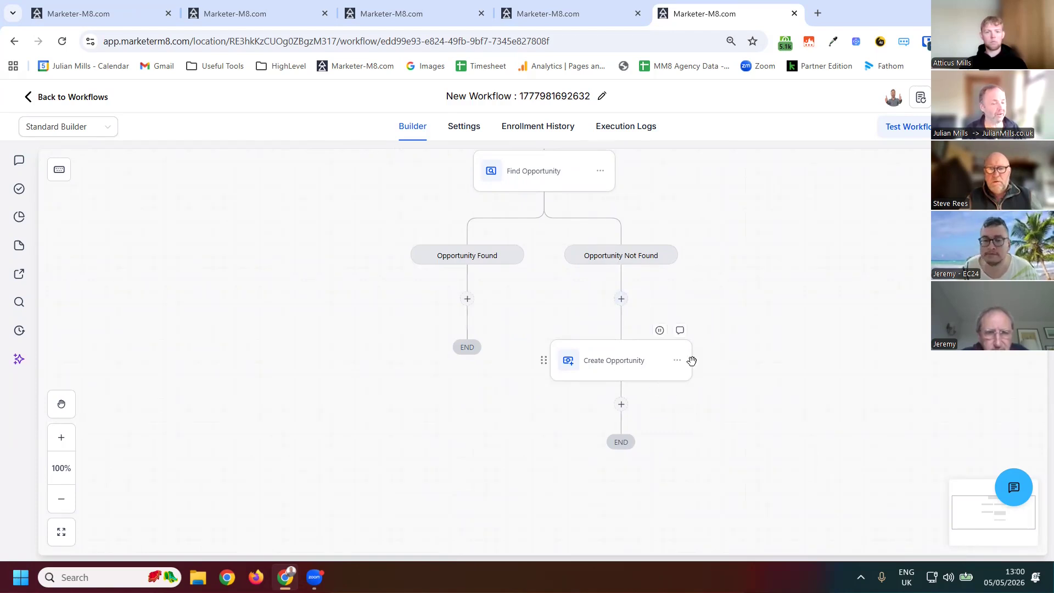
pyautogui.rightClick(631, 396)
pyautogui.click(620, 404)
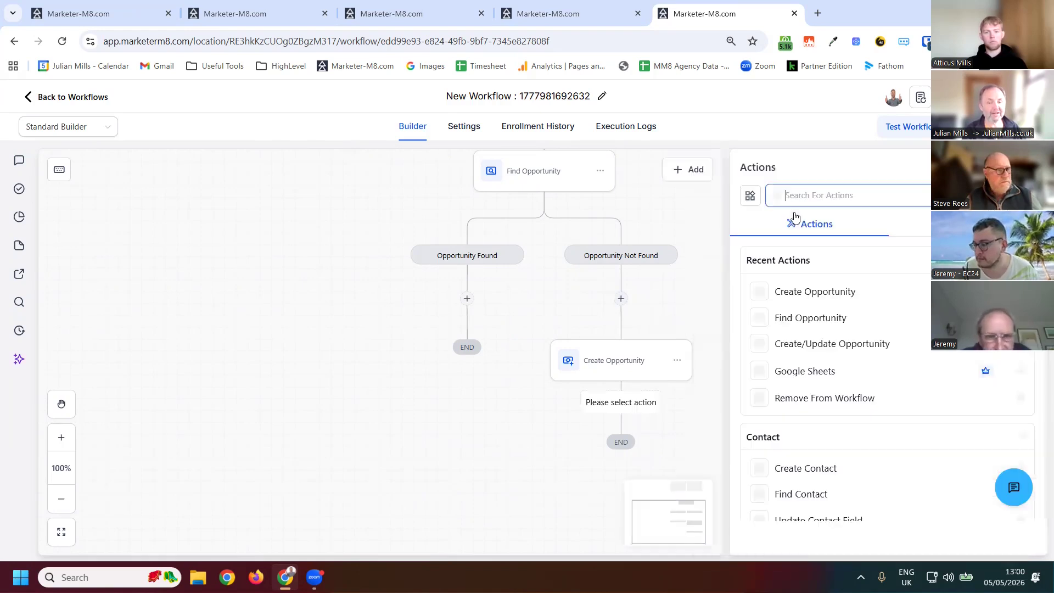
pyautogui.click(810, 193)
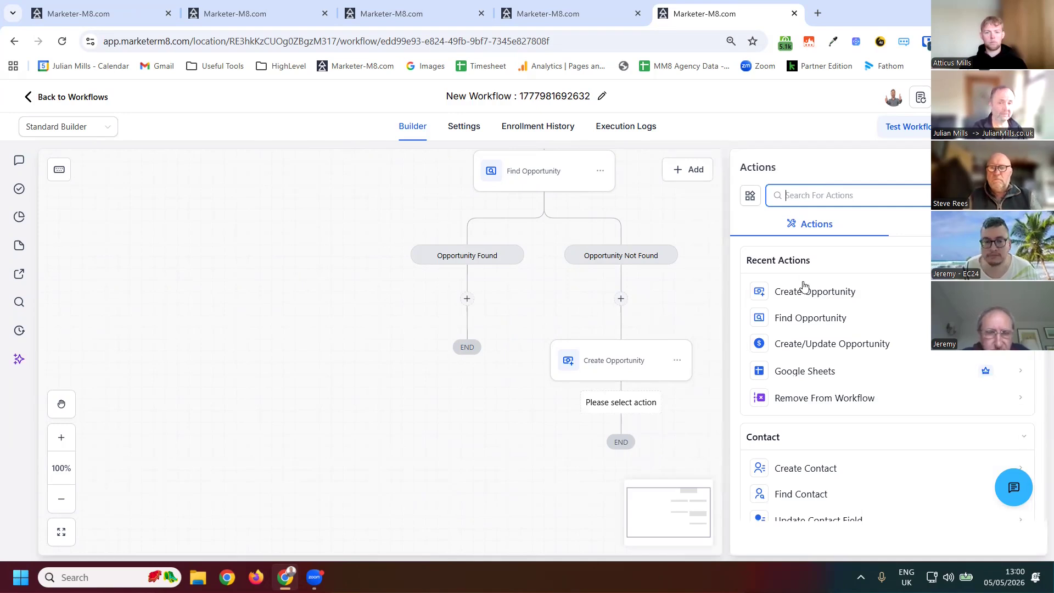
pyautogui.write('note')
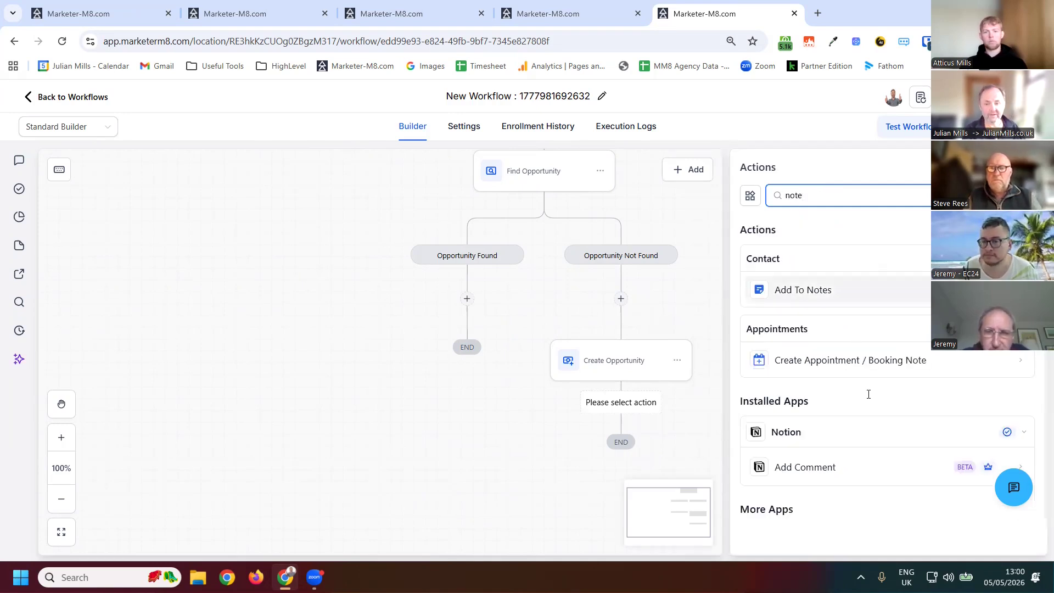
pyautogui.click(834, 289)
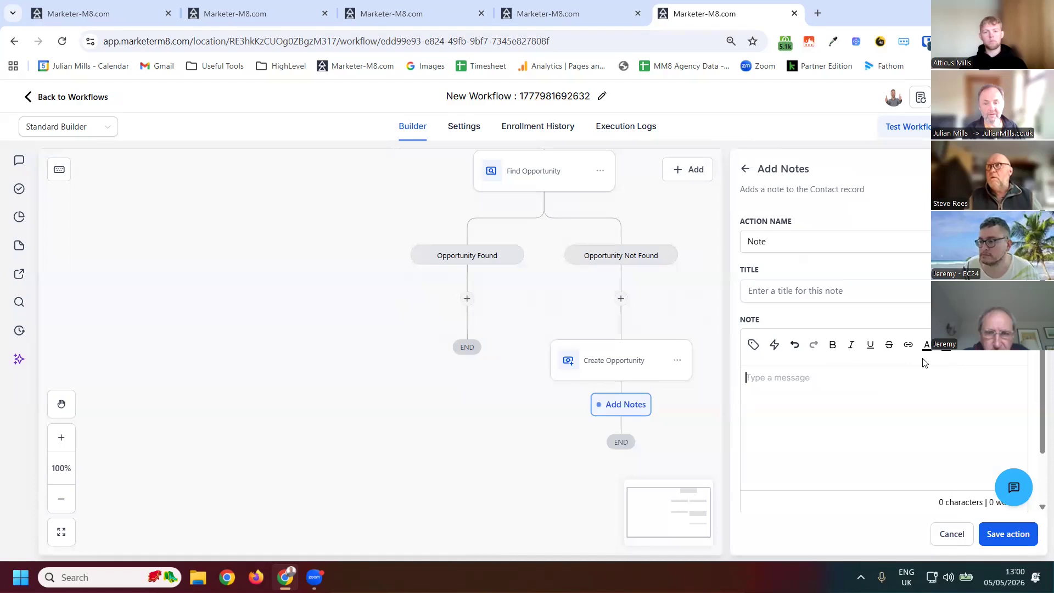
pyautogui.click(918, 415)
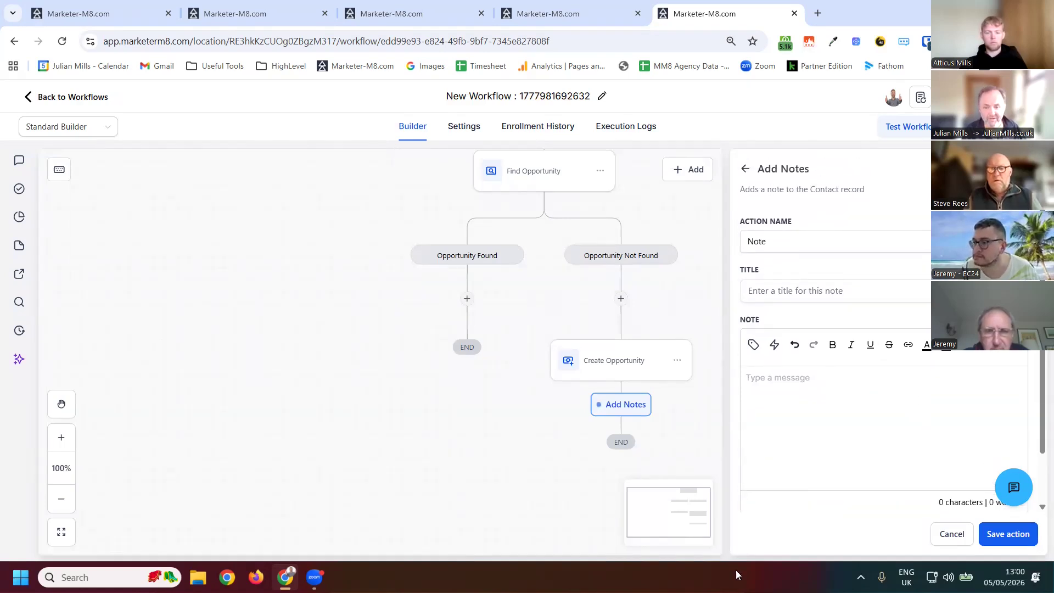
pyautogui.scroll(-1, 782, 496)
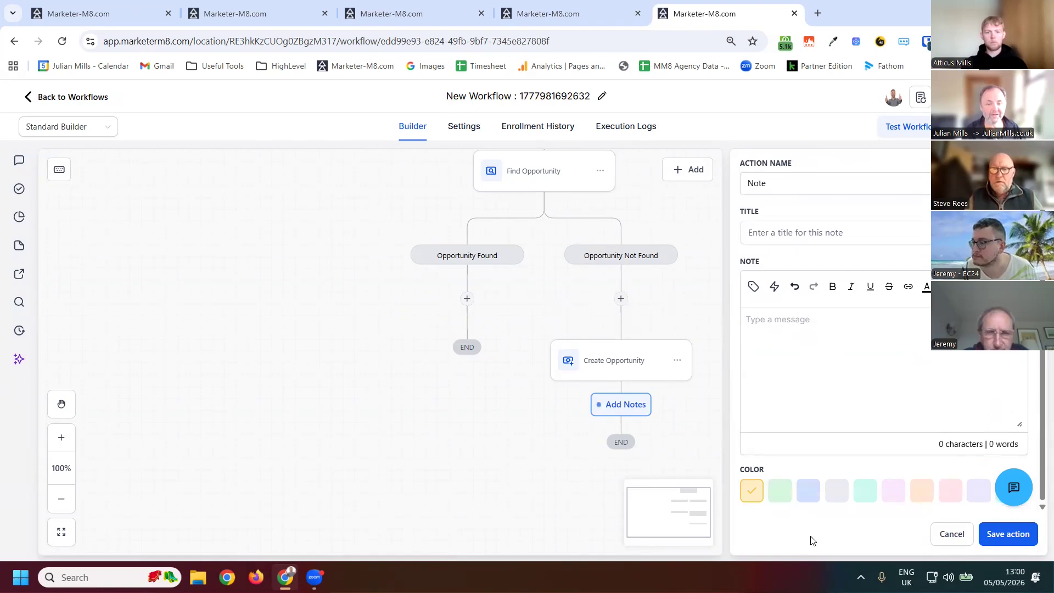
pyautogui.click(779, 490)
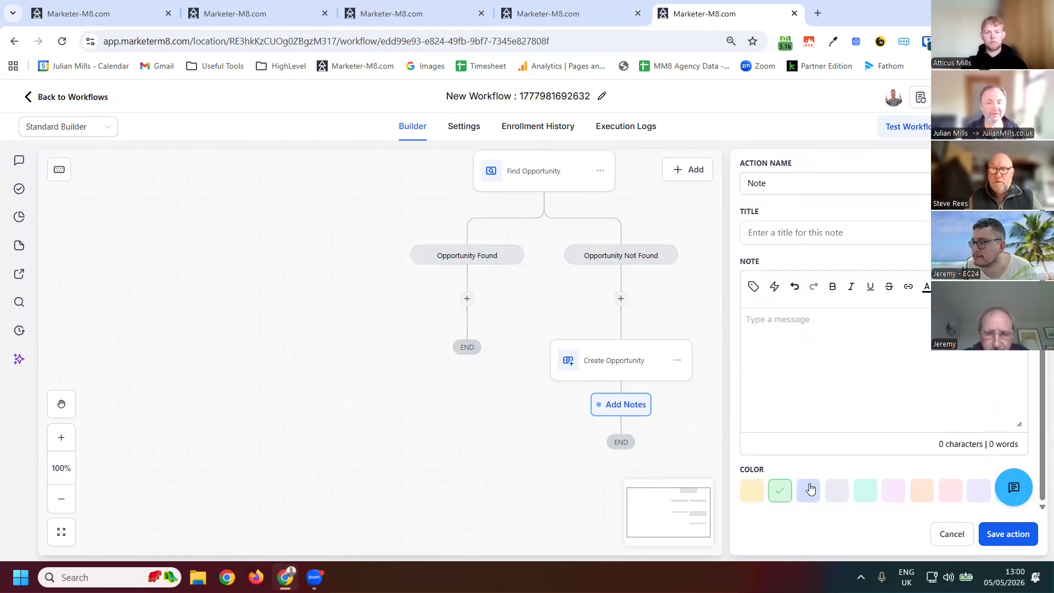
pyautogui.click(779, 233)
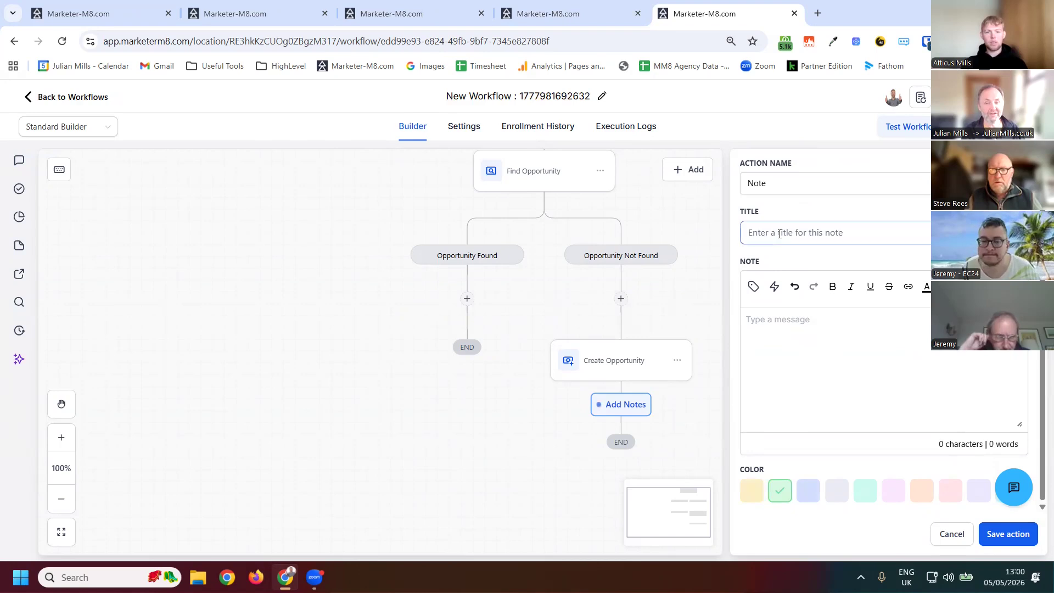
pyautogui.write('test')
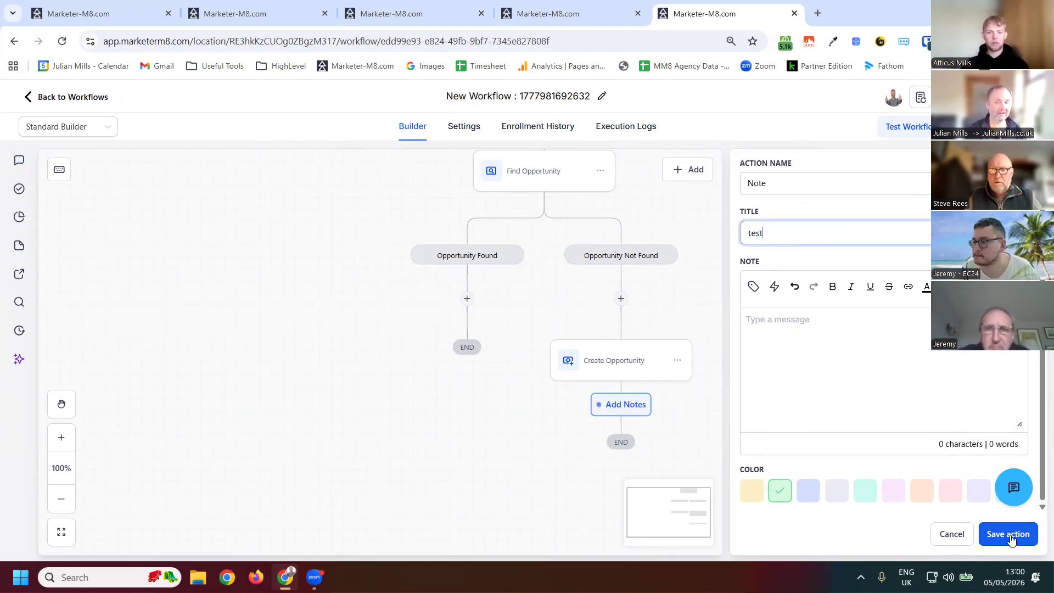
pyautogui.click(1006, 540)
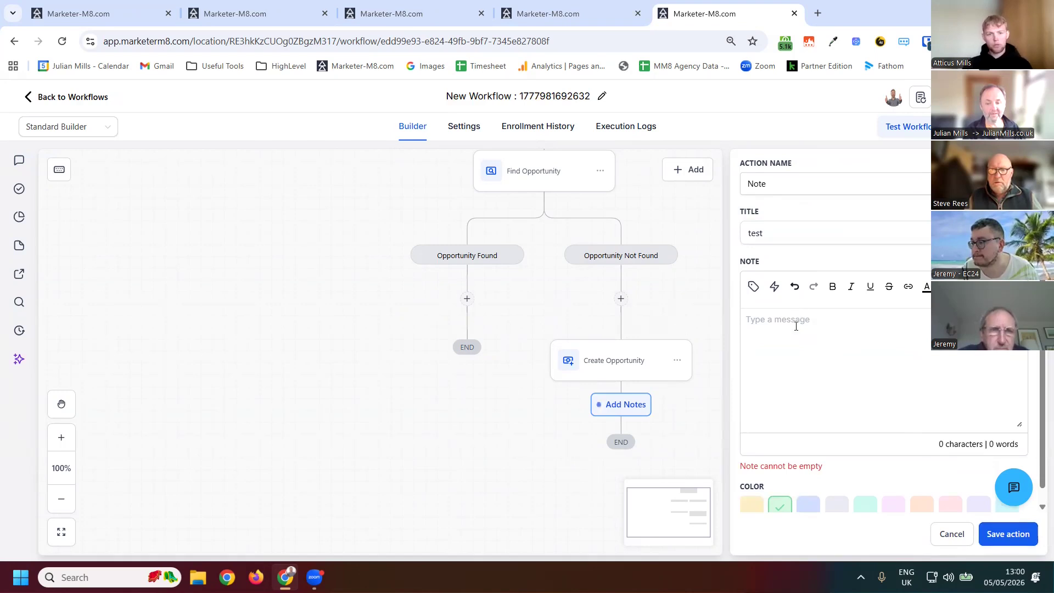
# - Insert the opportunity's Job Number custom value into the note body
pyautogui.click(754, 288)
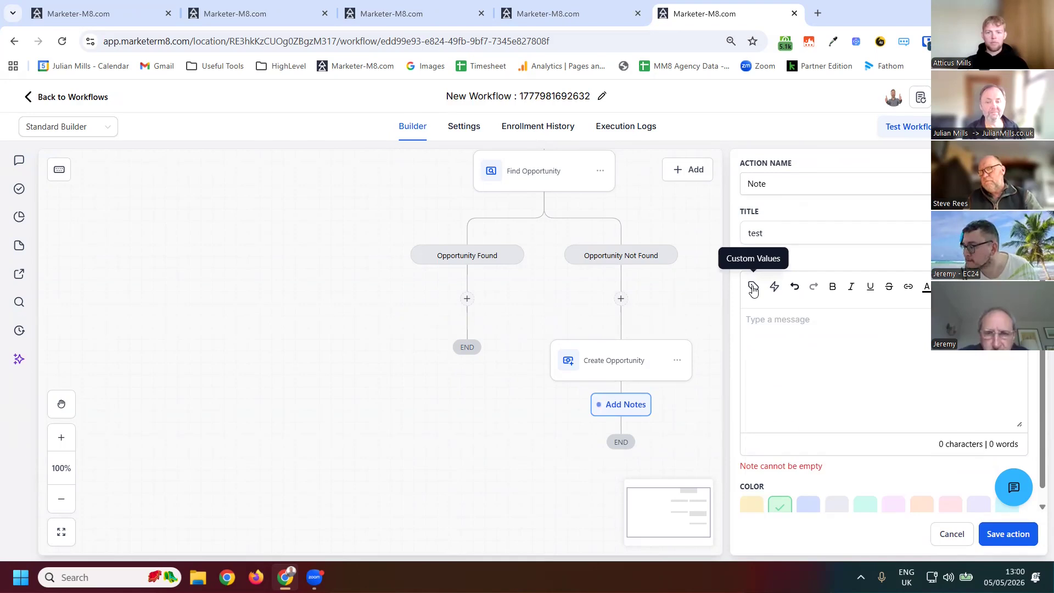
pyautogui.click(753, 288)
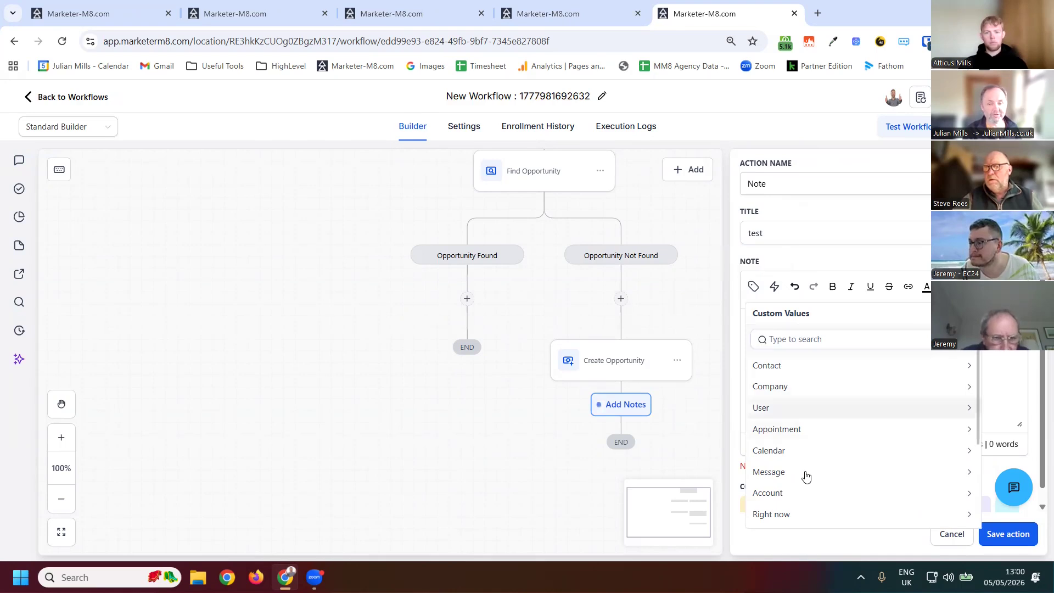
pyautogui.scroll(-3, 804, 395)
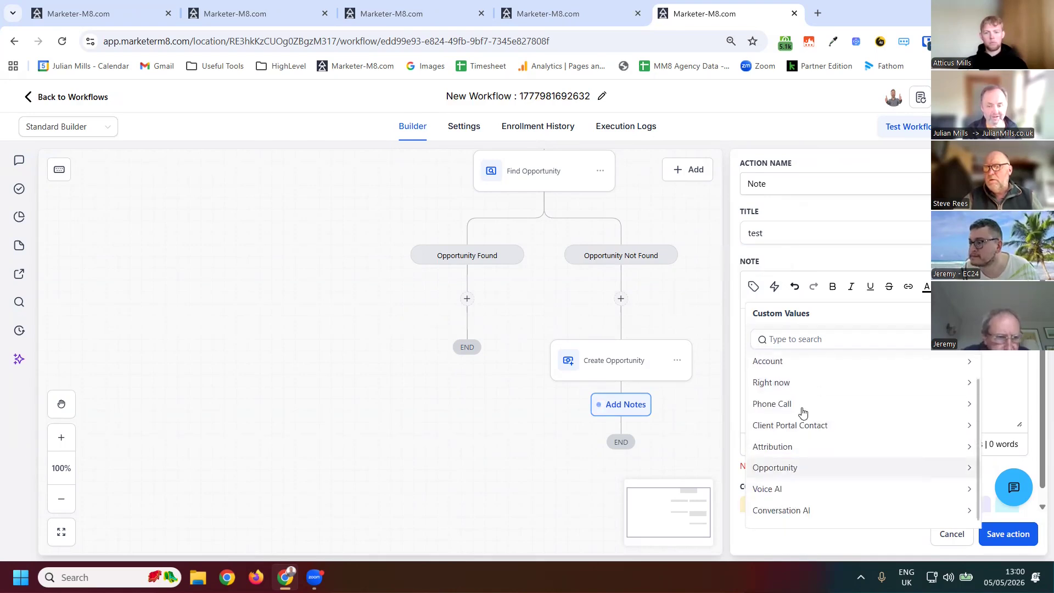
pyautogui.click(786, 476)
pyautogui.scroll(2, 800, 518)
pyautogui.scroll(-2, 803, 519)
pyautogui.click(785, 516)
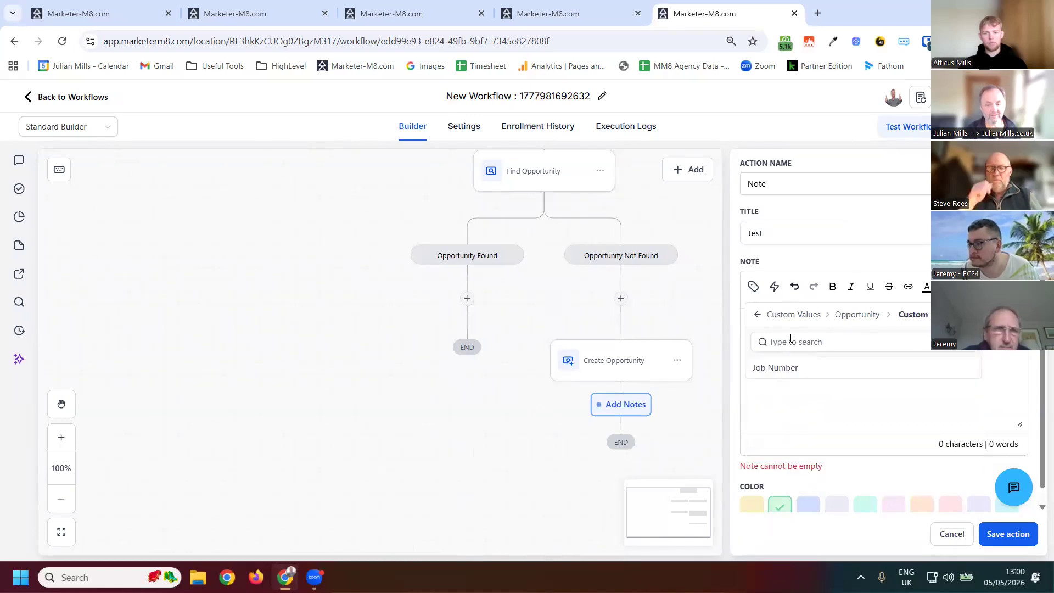
pyautogui.click(794, 367)
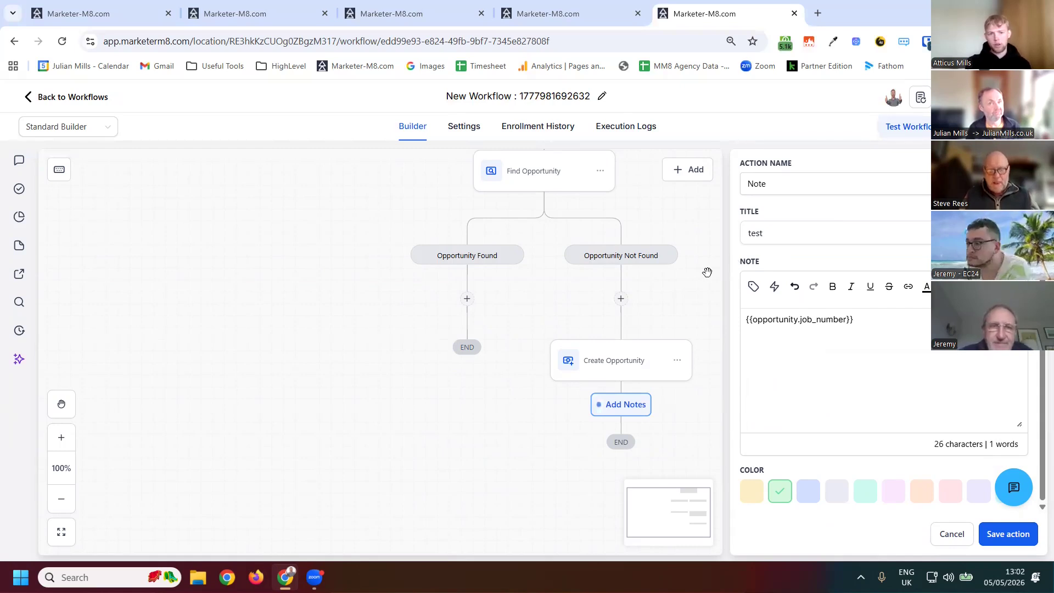
# - Add an Update Opportunity action on the Opportunity Not Found branch above Create Opportunity
pyautogui.click(621, 299)
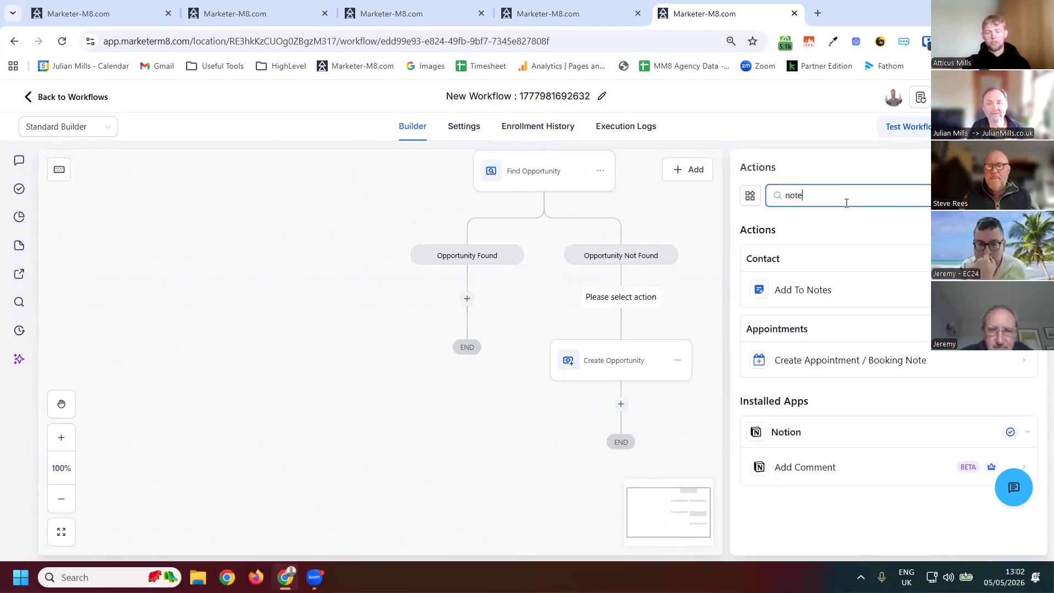
pyautogui.press('BackSpace')
pyautogui.press('BackSpace')
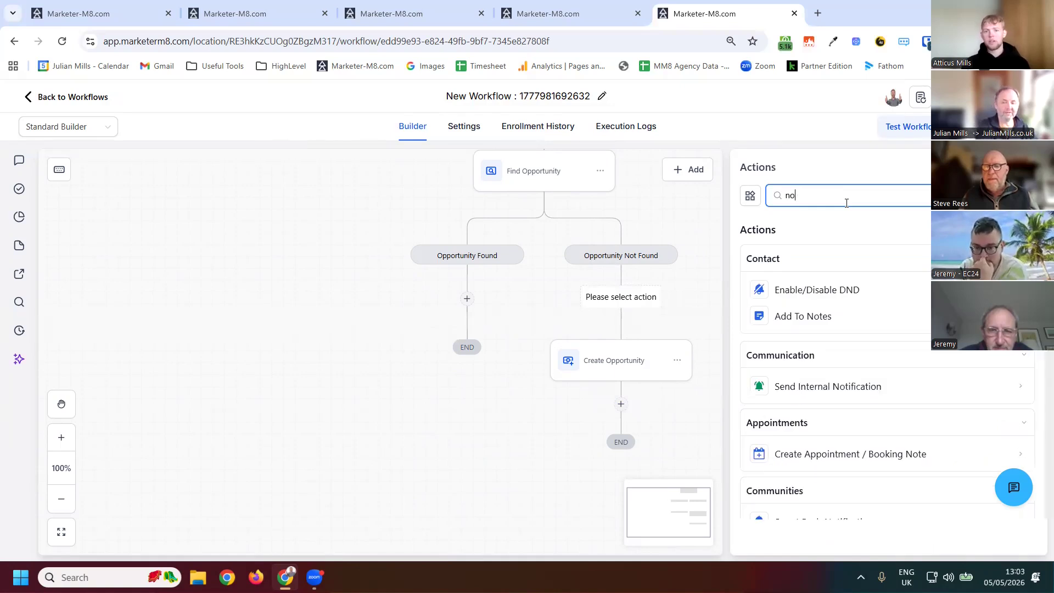
pyautogui.press('BackSpace')
pyautogui.press('BackSpace')
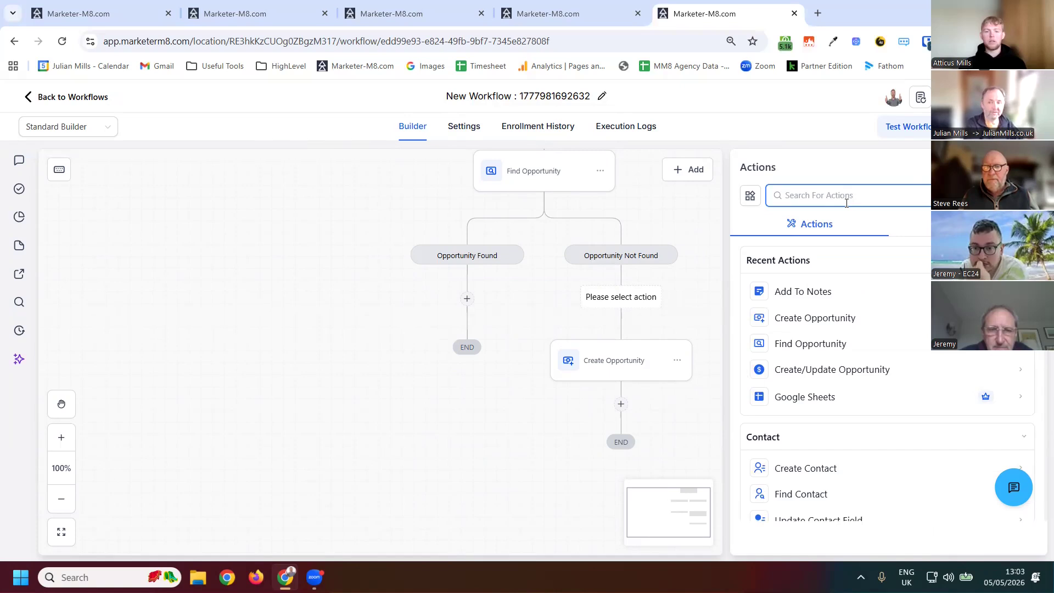
pyautogui.write('updATE')
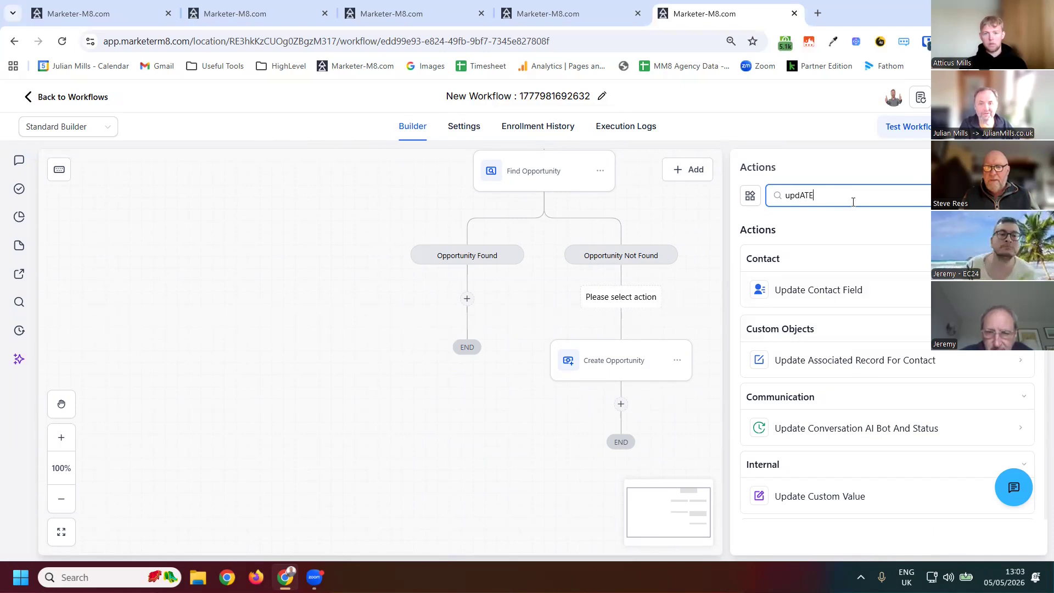
pyautogui.press('BackSpace')
pyautogui.press('BackSpace')
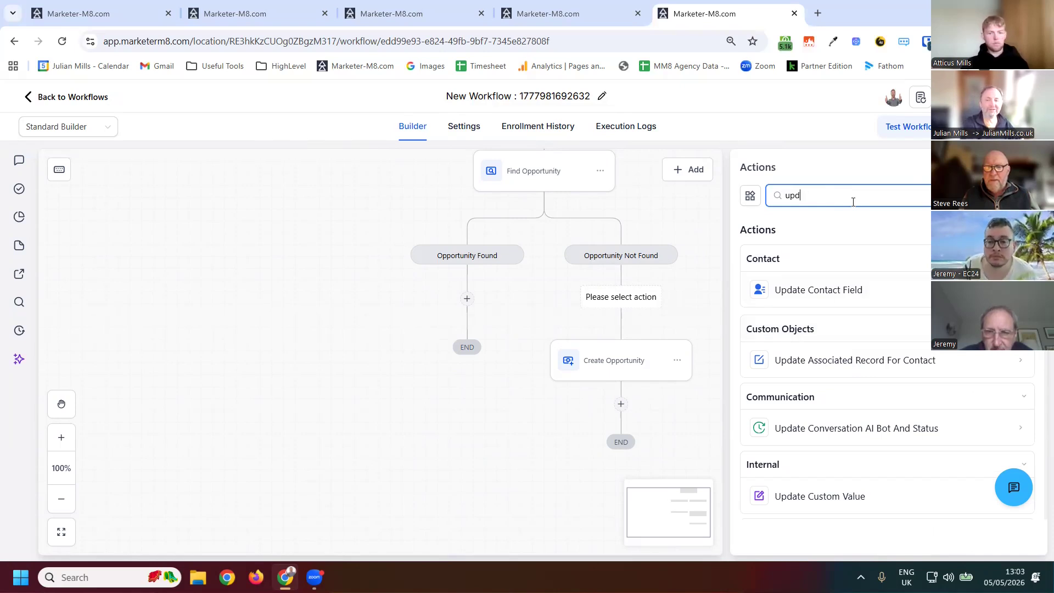
pyautogui.press('BackSpace')
pyautogui.press('BackSpace')
pyautogui.press('BackSpace')
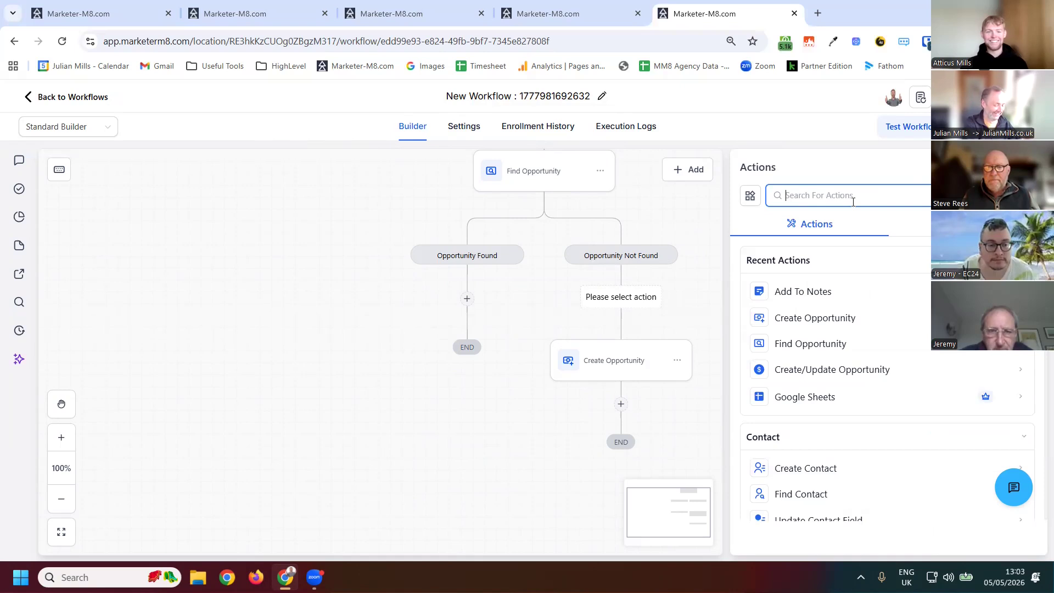
pyautogui.write('OPPORTUNITY')
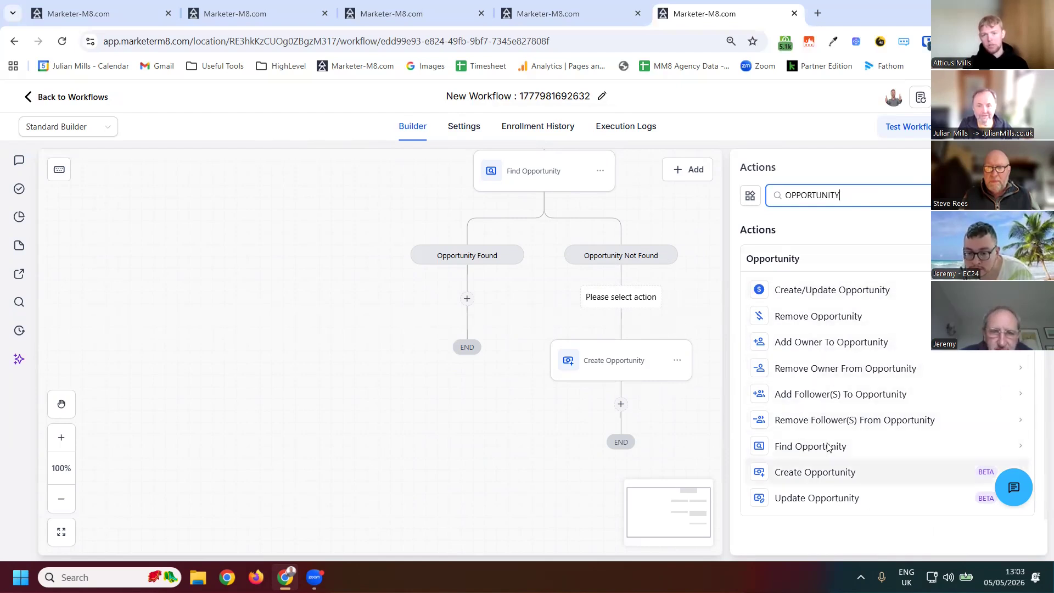
pyautogui.click(818, 497)
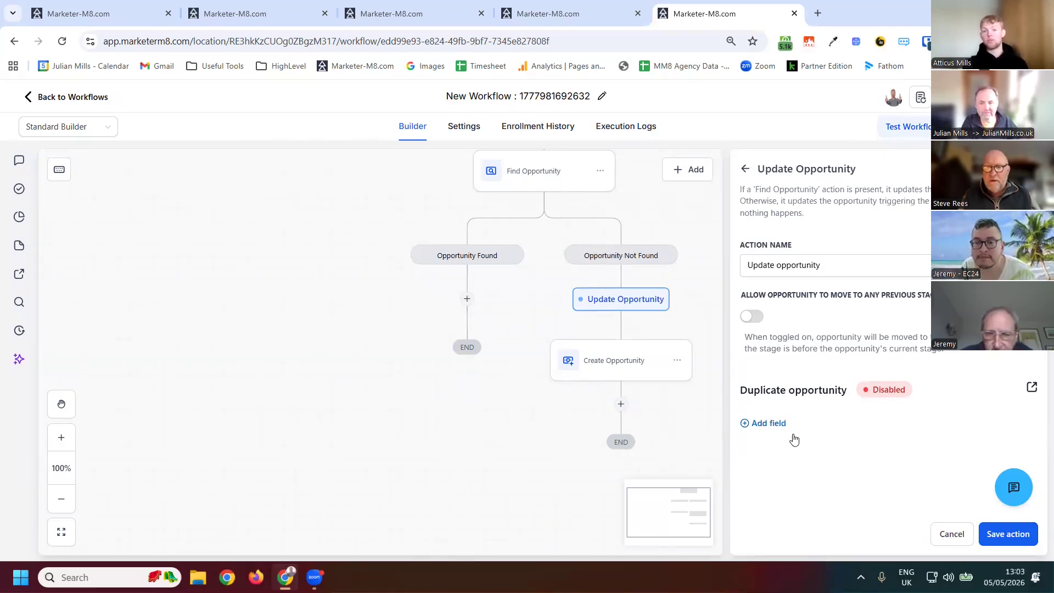
# - Add Pipeline set to Sales Pipeline and Pipeline Stage set to New Lead as fields of the Update Opportunity action
pyautogui.click(769, 423)
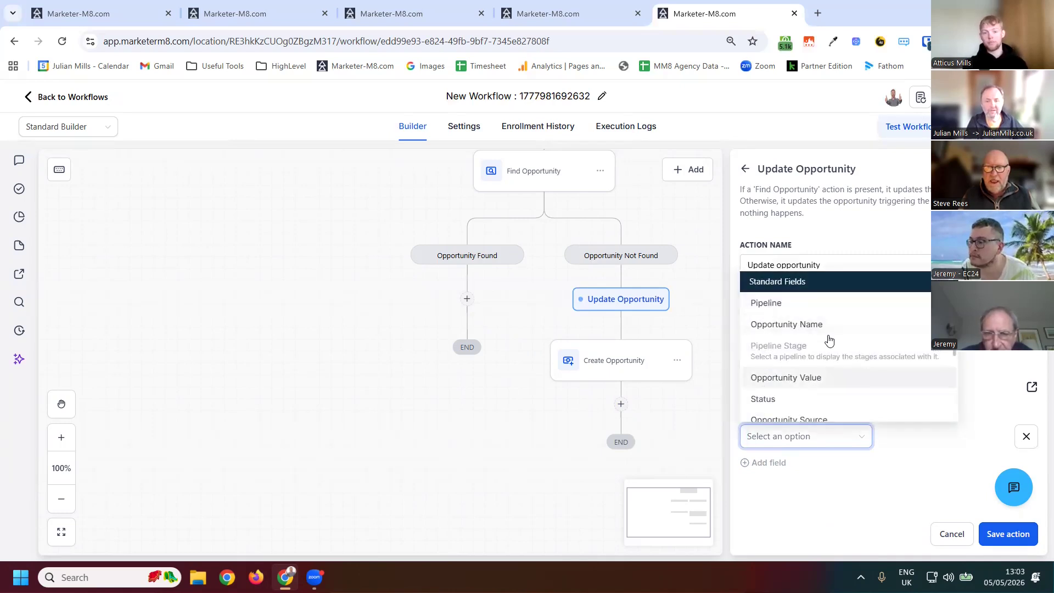
pyautogui.scroll(-3, 826, 343)
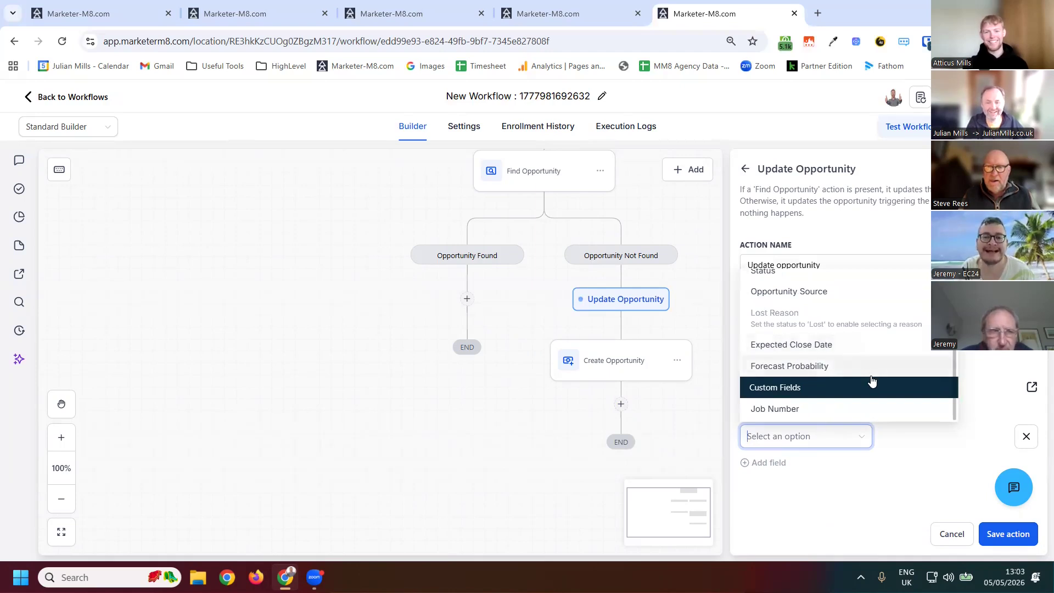
pyautogui.scroll(5, 786, 321)
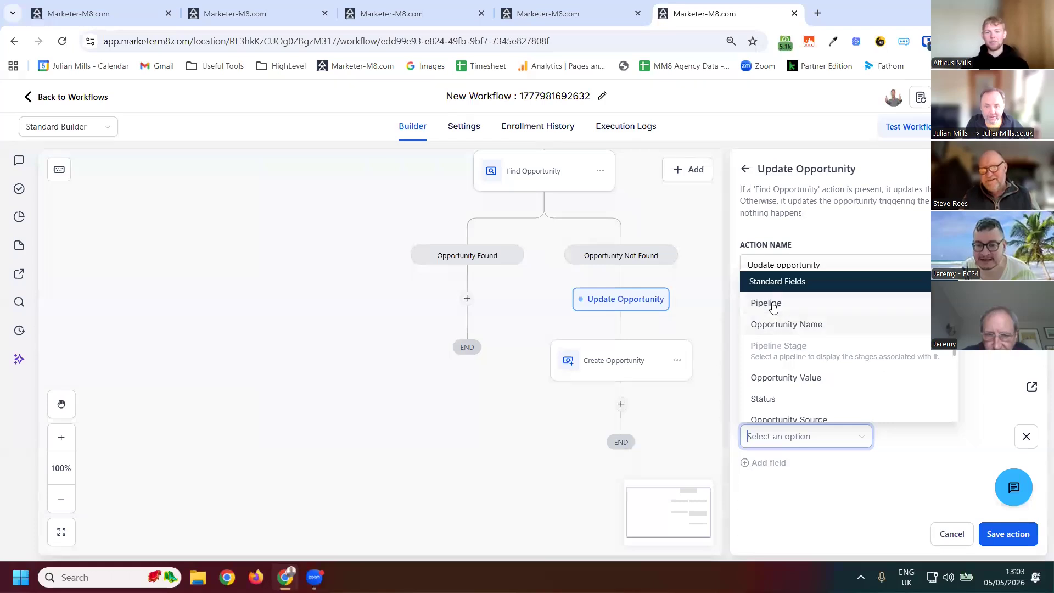
pyautogui.press('Return')
pyautogui.click(934, 443)
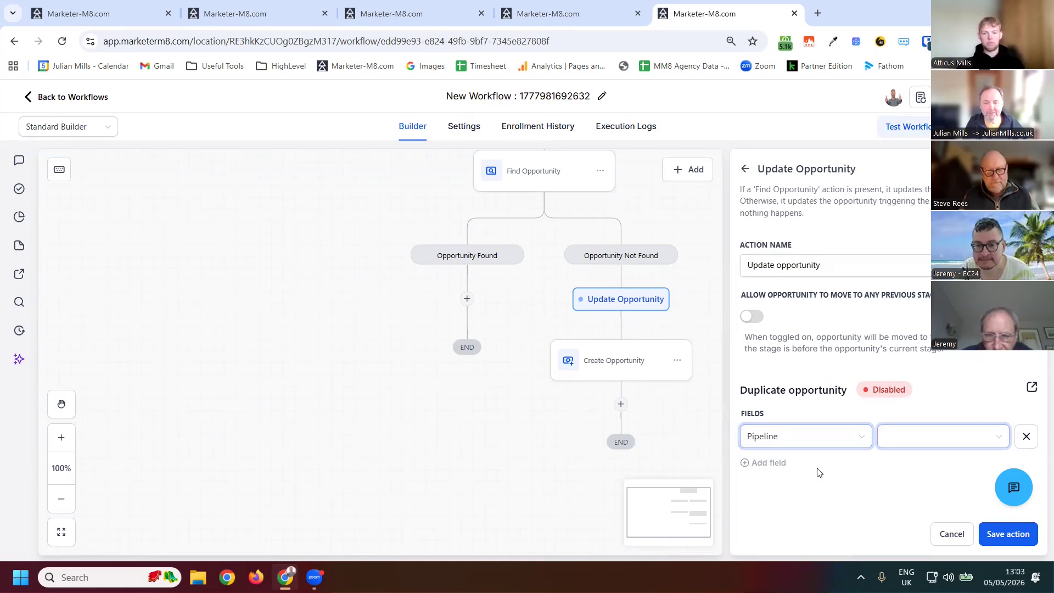
pyautogui.press('Return')
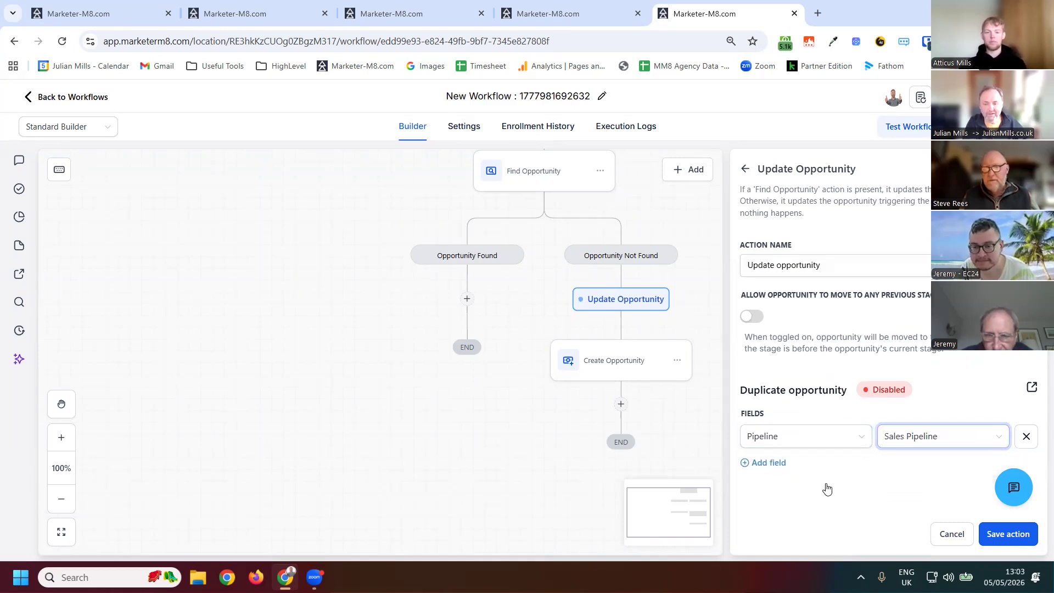
pyautogui.press('Tab')
pyautogui.press('Tab')
pyautogui.press('Return')
pyautogui.click(828, 485)
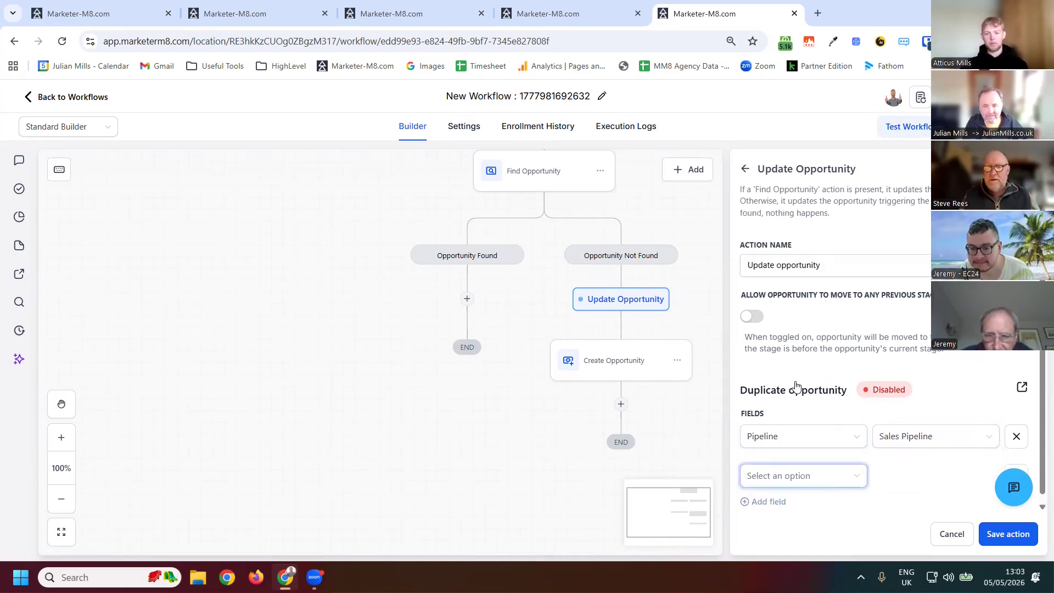
pyautogui.press('Up')
pyautogui.press('Up')
pyautogui.press('Up')
pyautogui.press('Return')
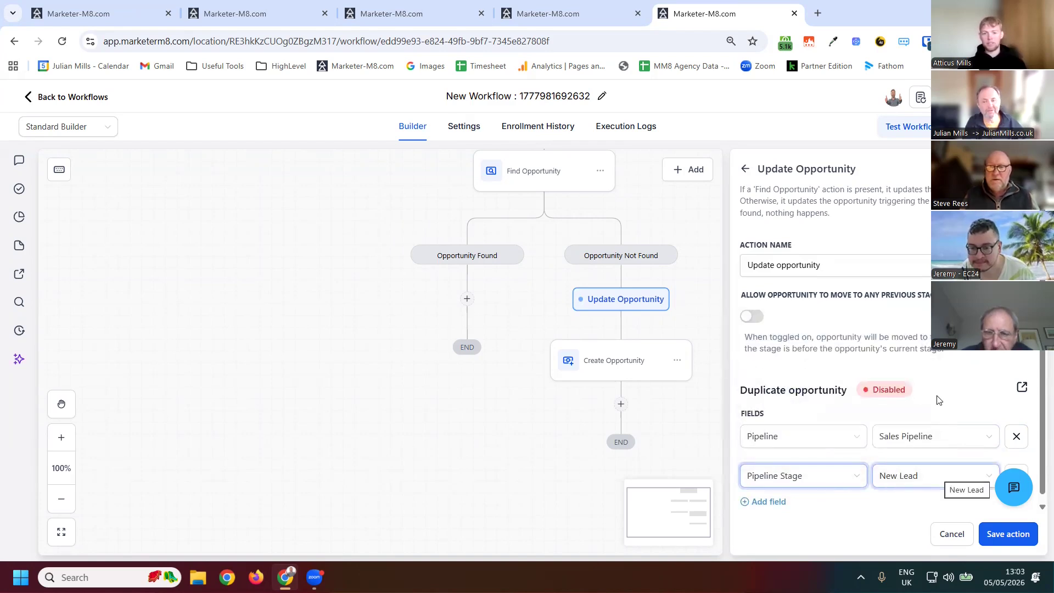
pyautogui.click(939, 401)
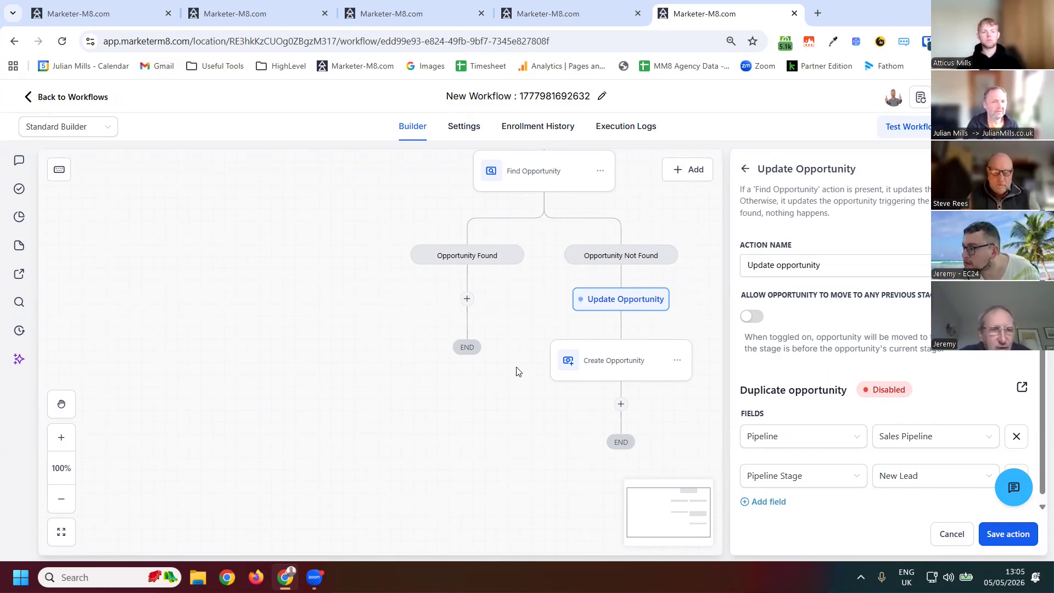
# - Discard the unsaved action changes and leave the workflow builder
pyautogui.click(619, 367)
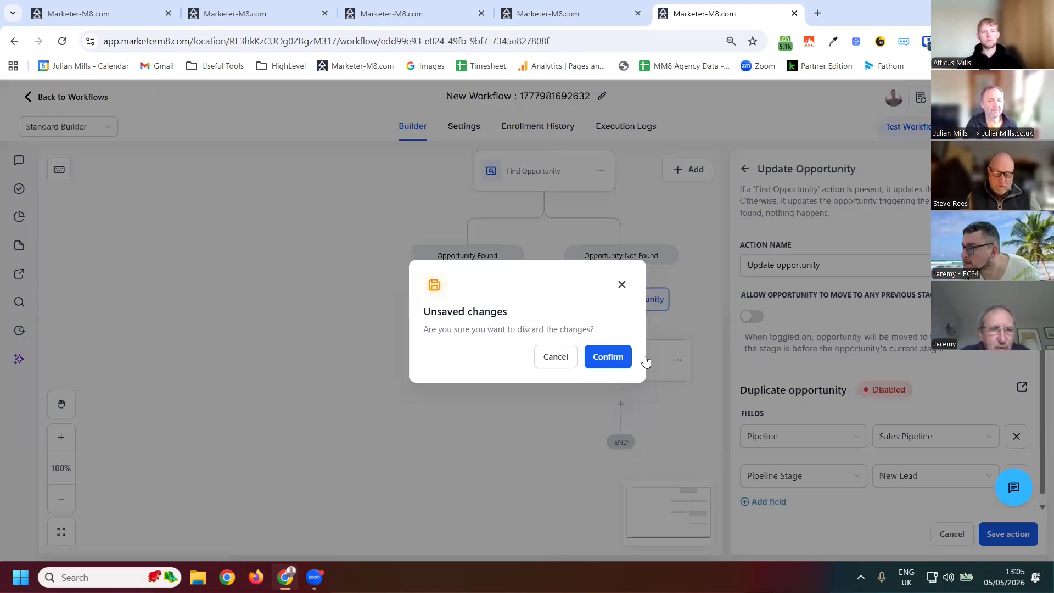
pyautogui.click(626, 363)
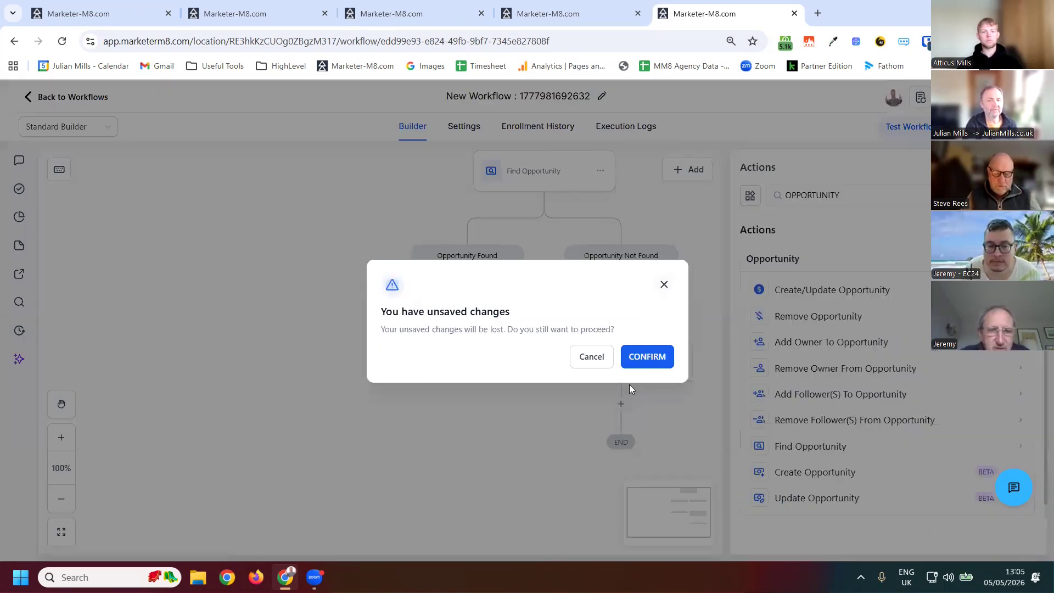
pyautogui.click(647, 360)
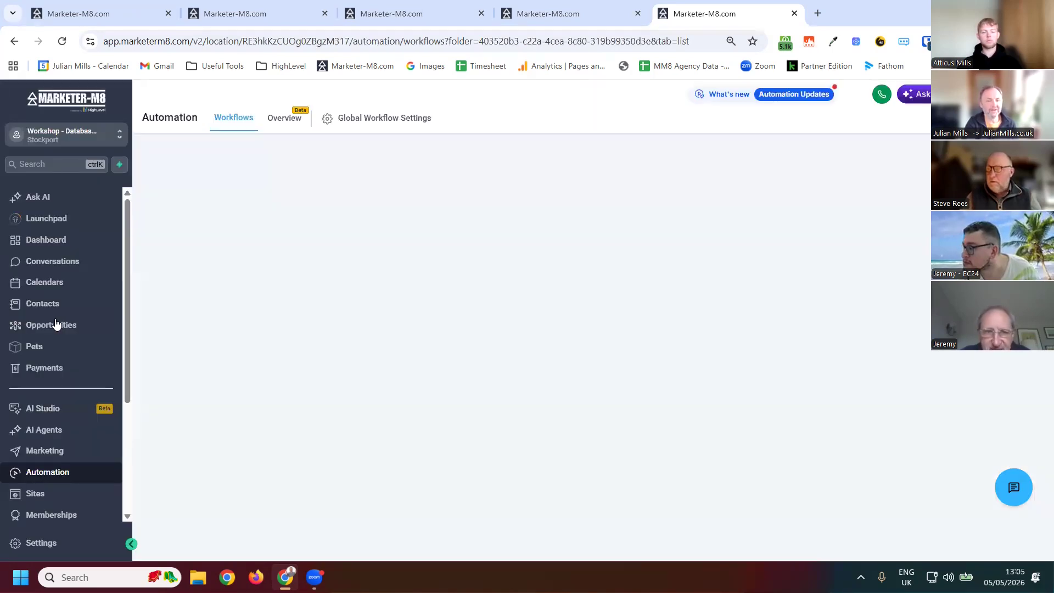
# - Open the contact's opportunity in Sales Pipeline and review its details down to the Job Number field
pyautogui.click(60, 325)
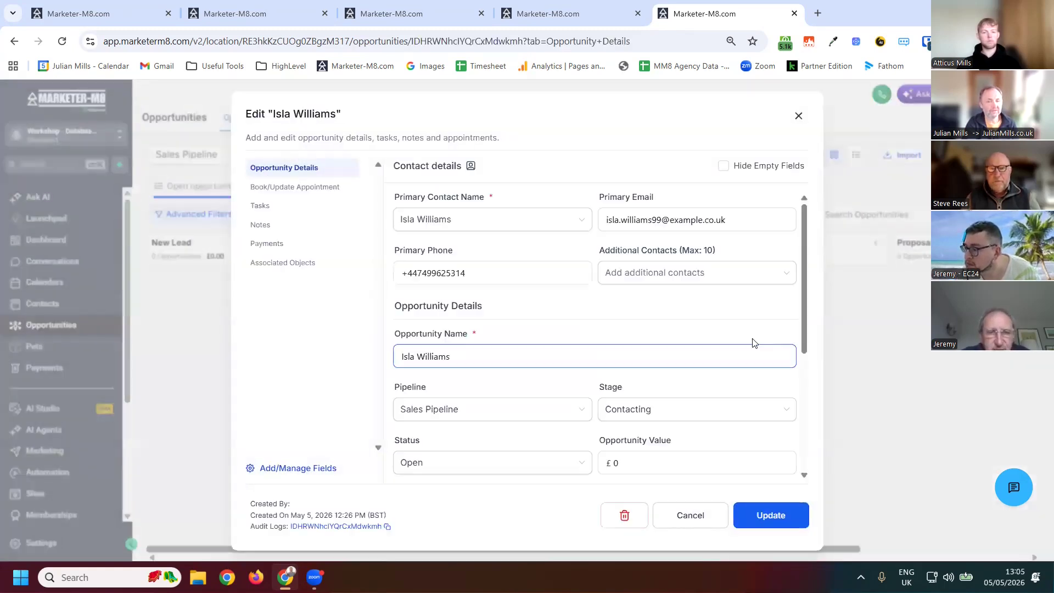
pyautogui.click(803, 285)
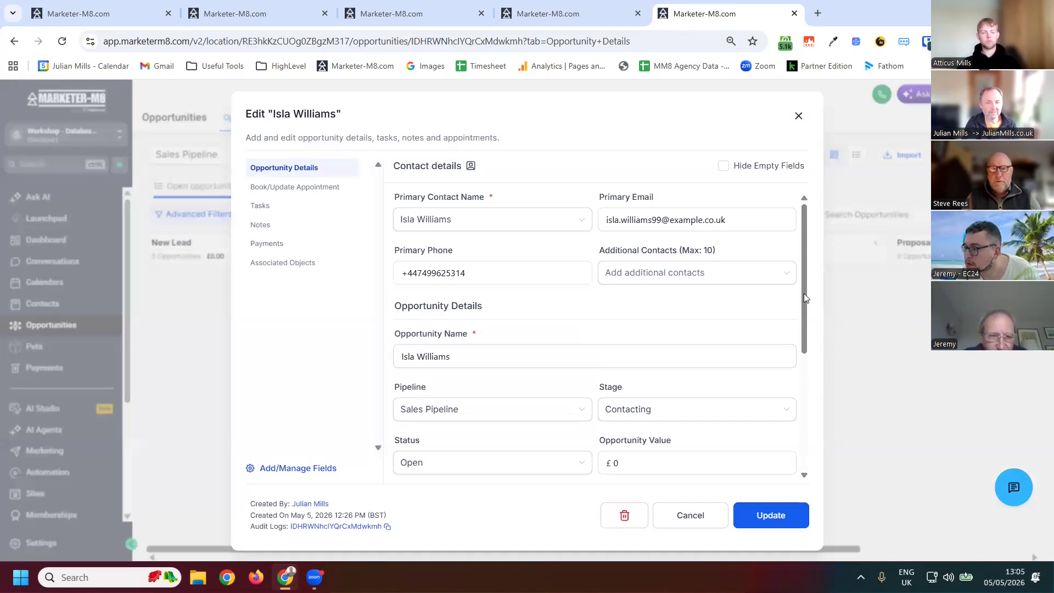
pyautogui.scroll(-3, 473, 436)
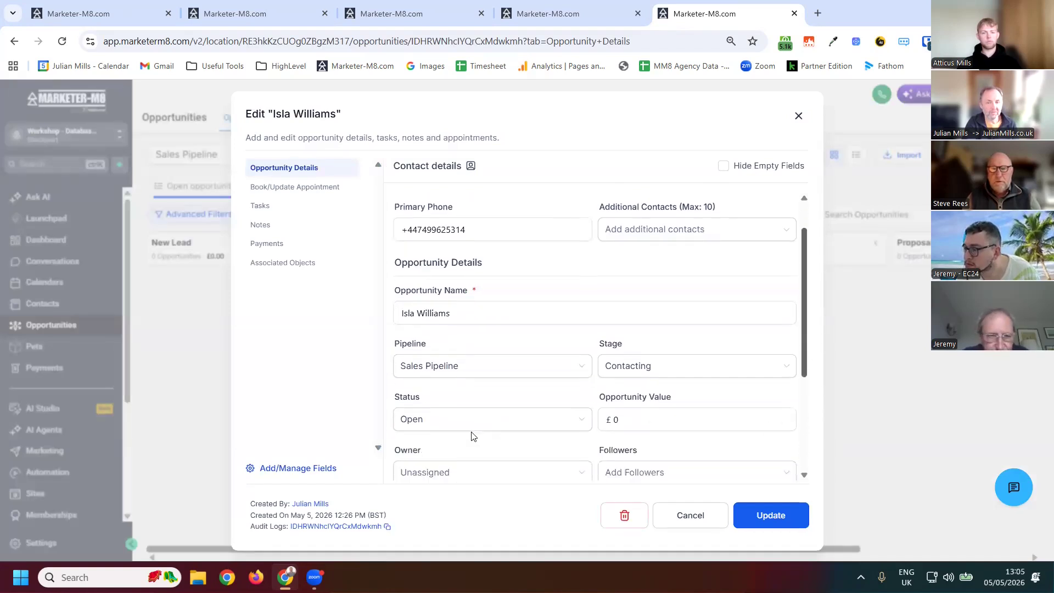
pyautogui.scroll(-1, 475, 451)
pyautogui.click(455, 442)
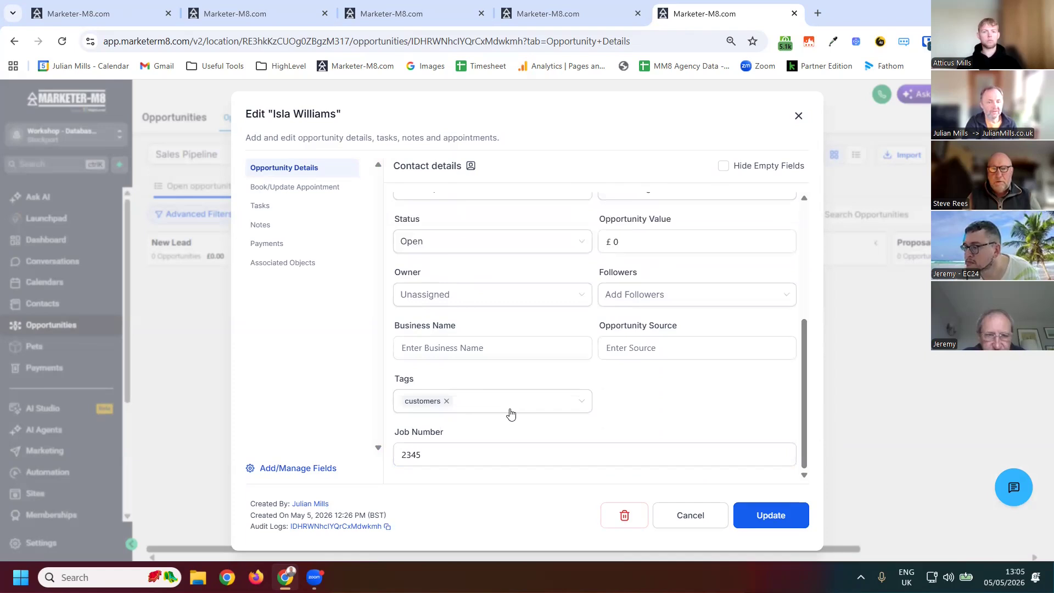
pyautogui.click(510, 414)
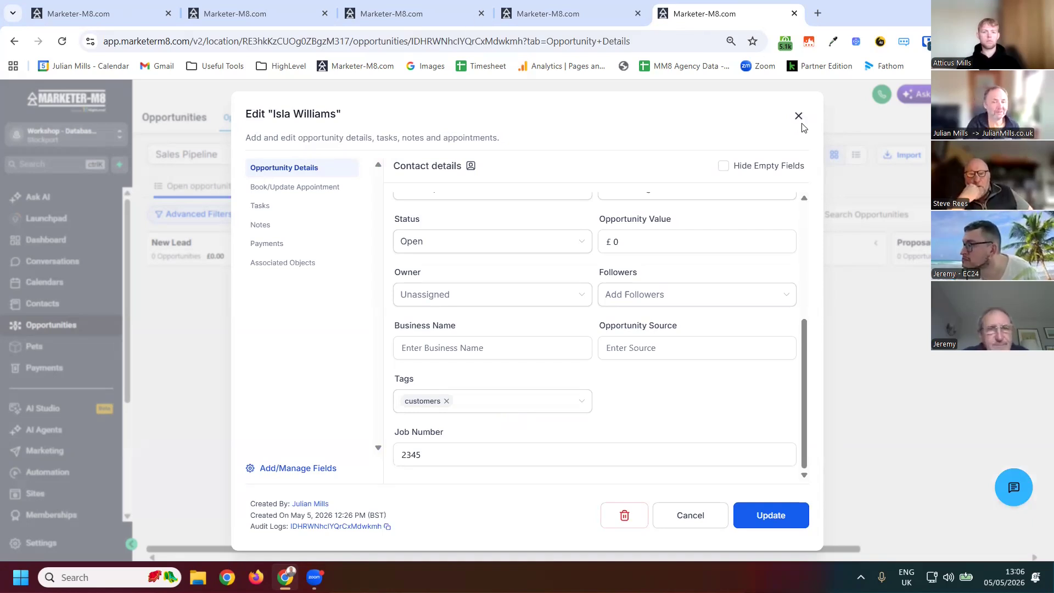
# - Open the may be in the future stage workflow in the Sales Pipeline folder and delete all actions from the first 6-month wait onward
pyautogui.click(59, 478)
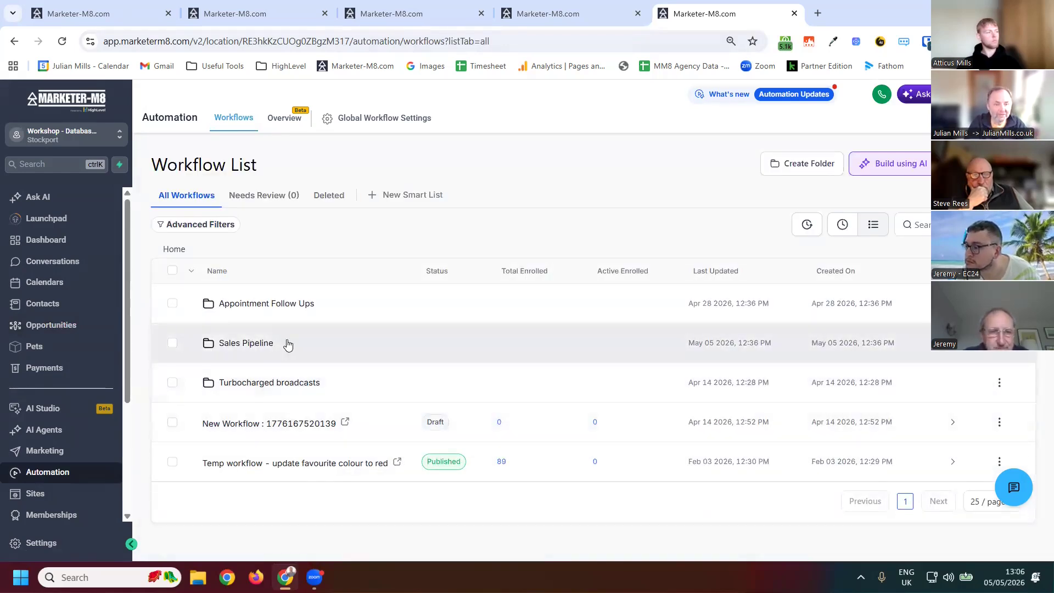
pyautogui.click(265, 344)
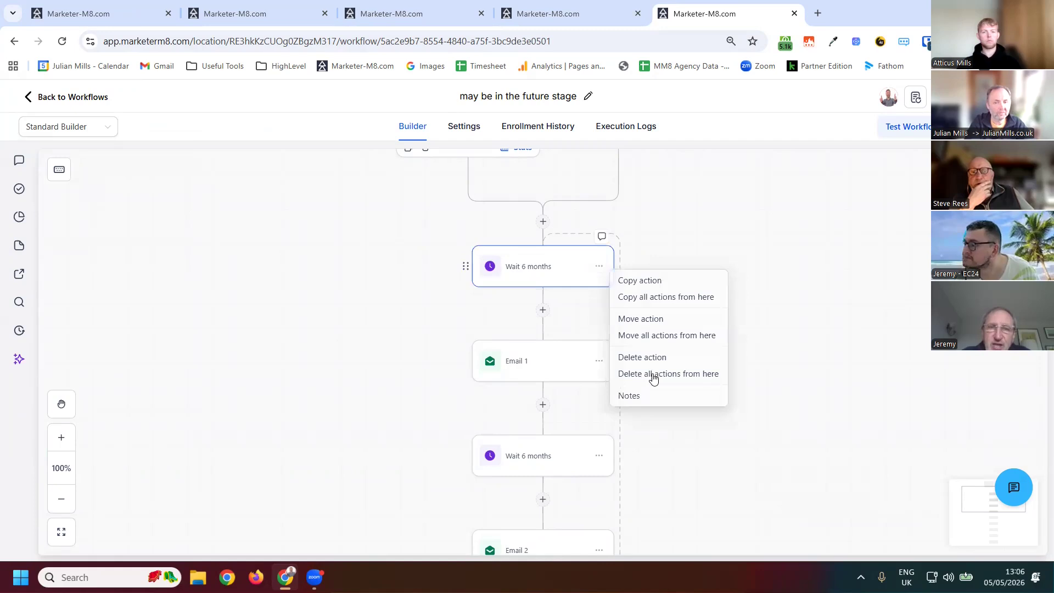
pyautogui.click(652, 372)
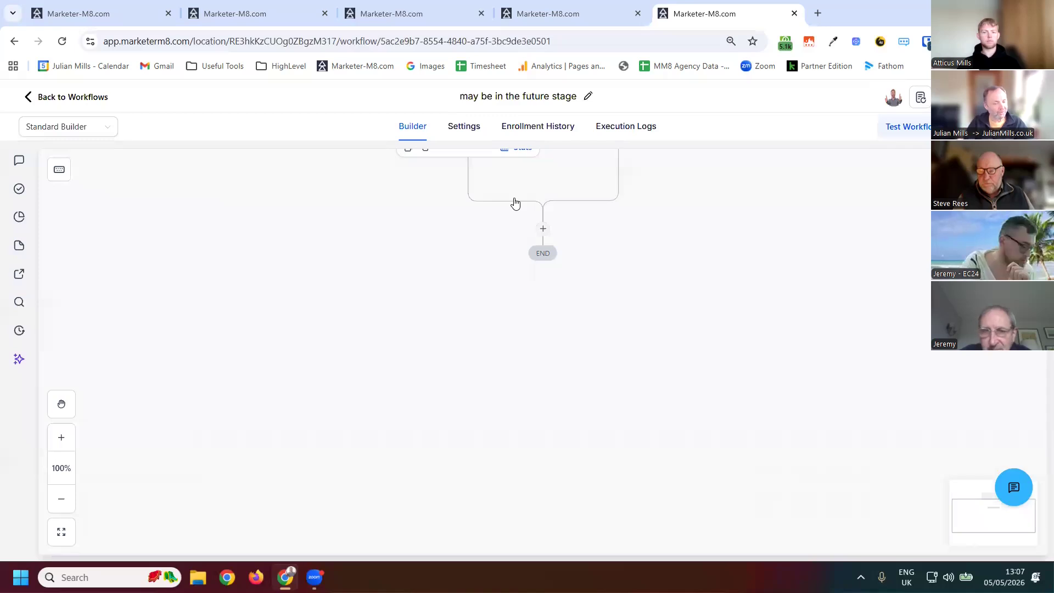
# - Add an Update Opportunity action after the Opportunity Changed trigger
pyautogui.click(544, 230)
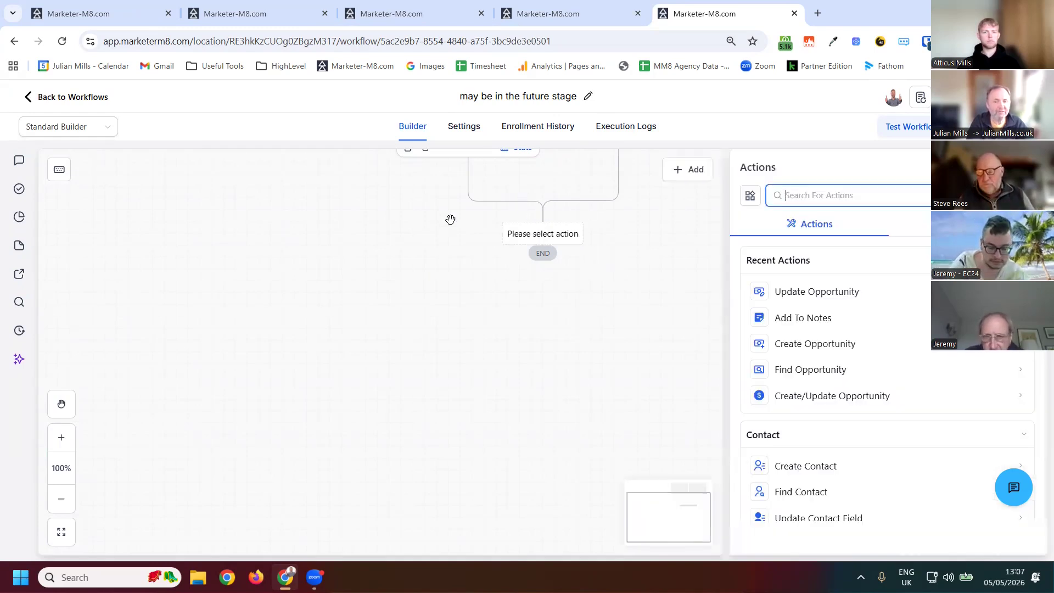
pyautogui.scroll(-5, 515, 214)
pyautogui.click(456, 239)
pyautogui.scroll(5, 456, 239)
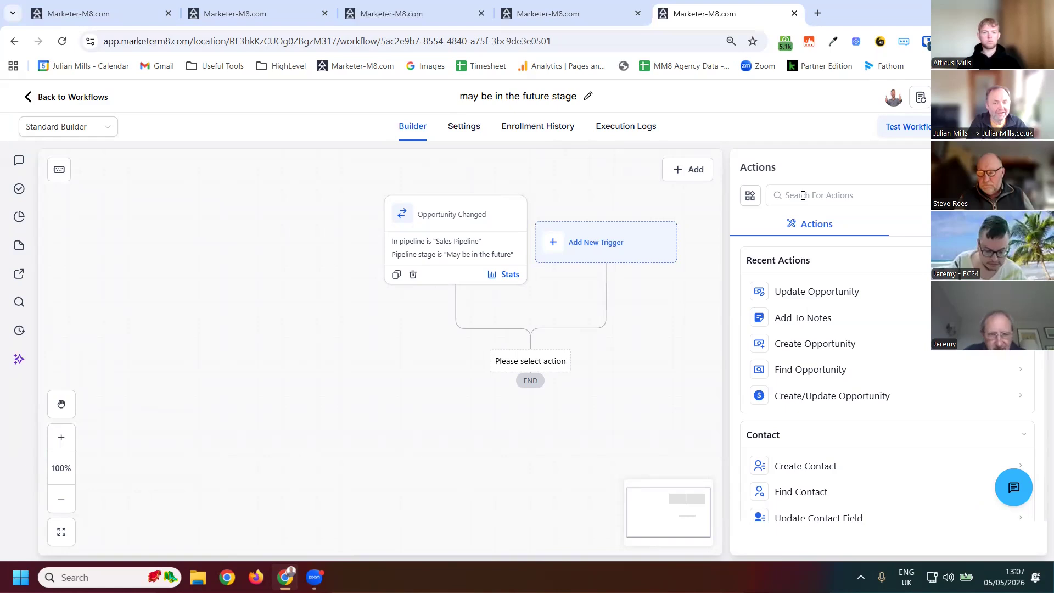
pyautogui.click(813, 293)
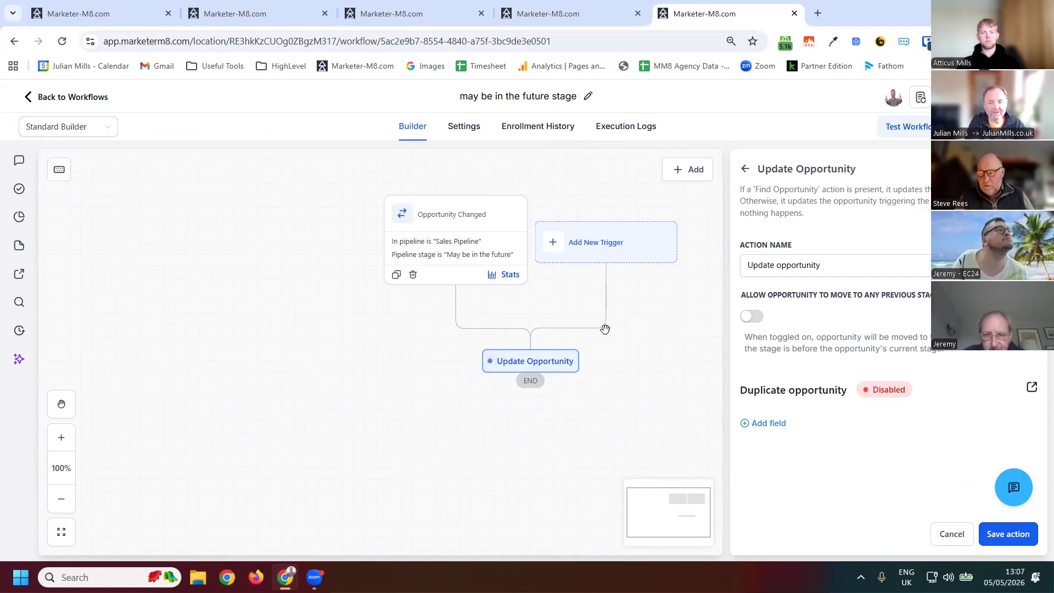
pyautogui.click(530, 357)
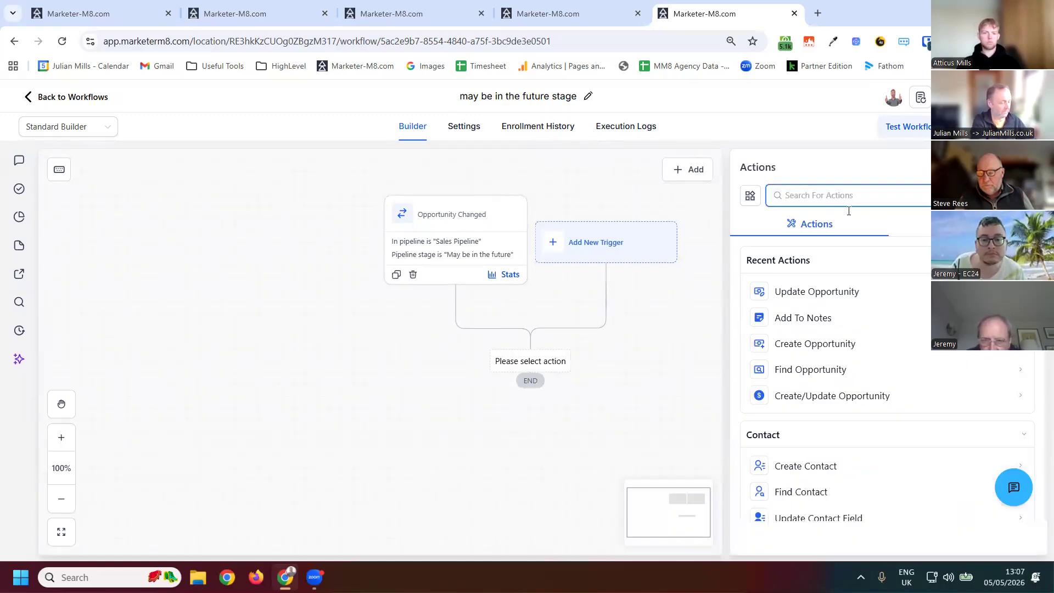
# - Add an Update Contact Field action setting the City field and open its custom value picker
pyautogui.write('contact')
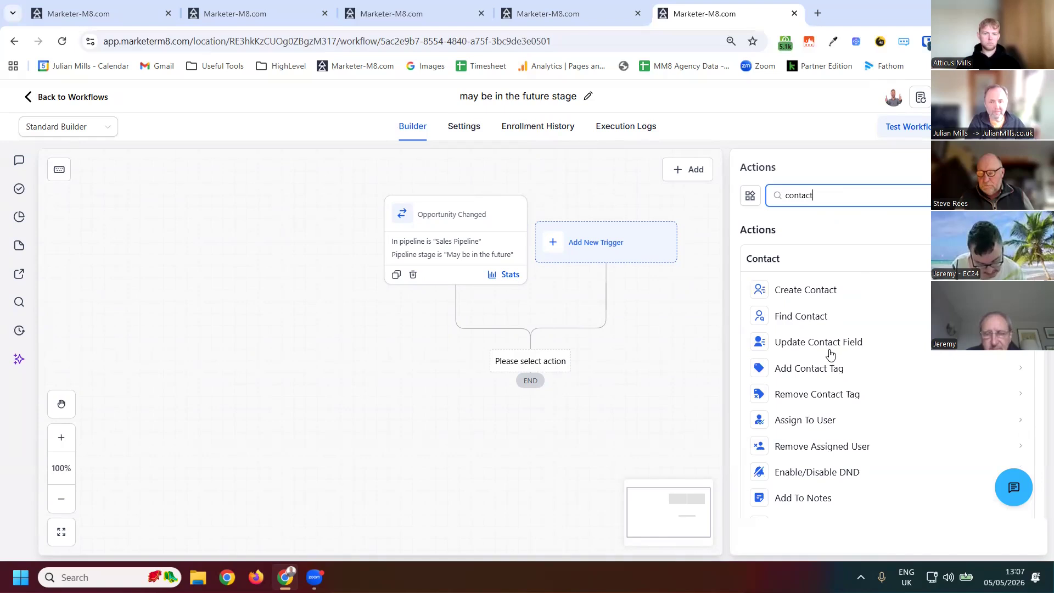
pyautogui.click(782, 340)
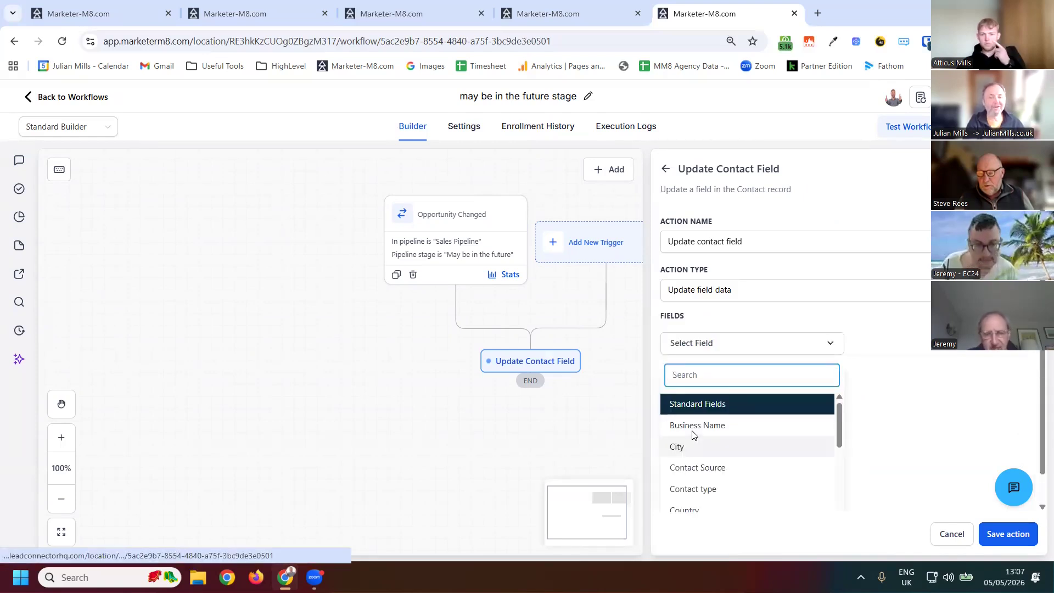
pyautogui.click(693, 446)
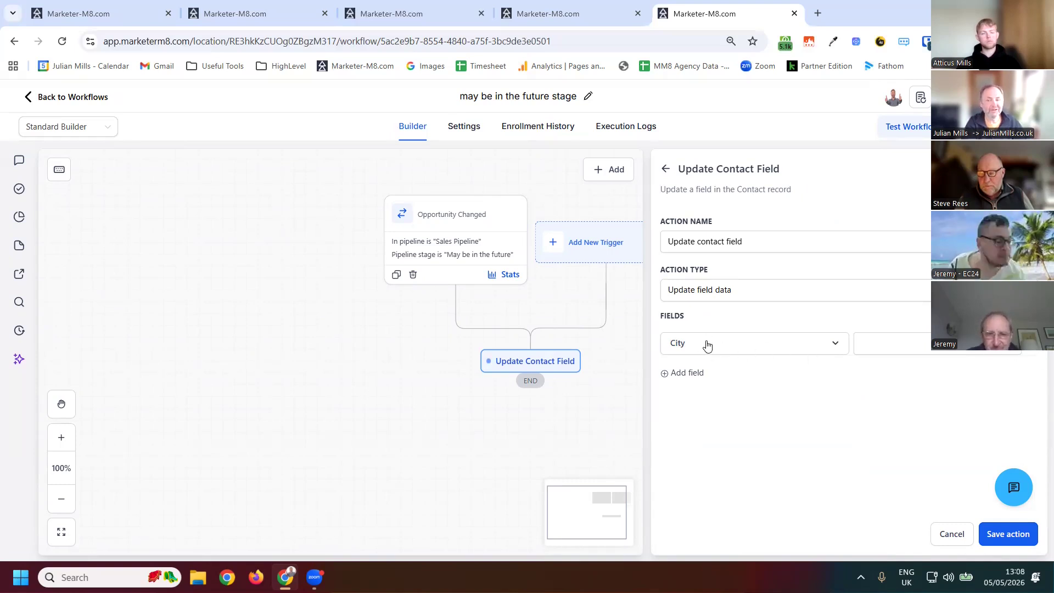
pyautogui.click(1011, 349)
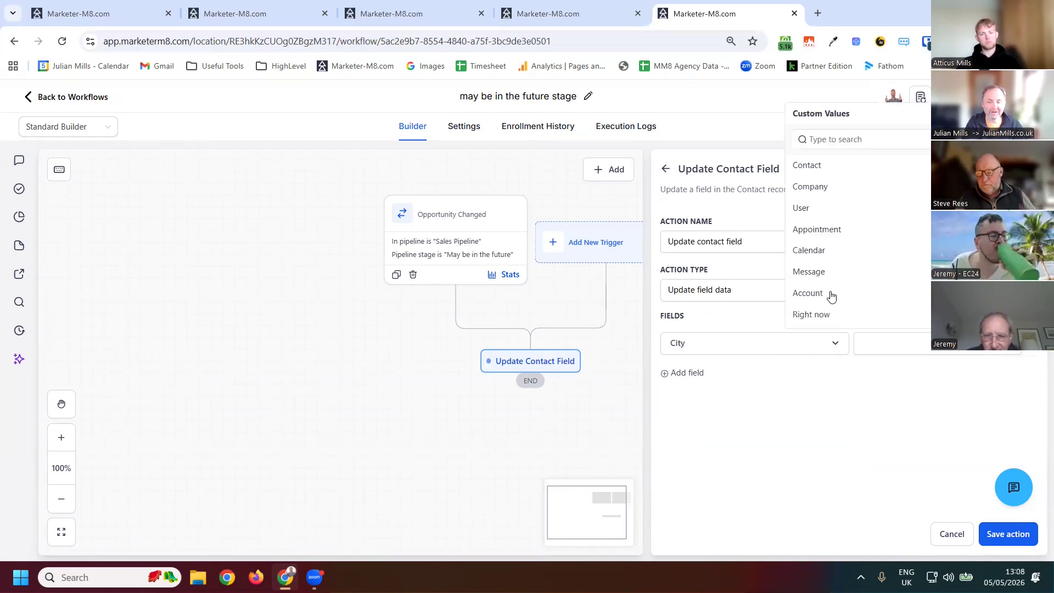
# - Browse the opportunity custom values to the Job Number custom field, then discard the unsaved action changes
pyautogui.scroll(-2, 856, 296)
pyautogui.scroll(-1, 870, 297)
pyautogui.click(873, 302)
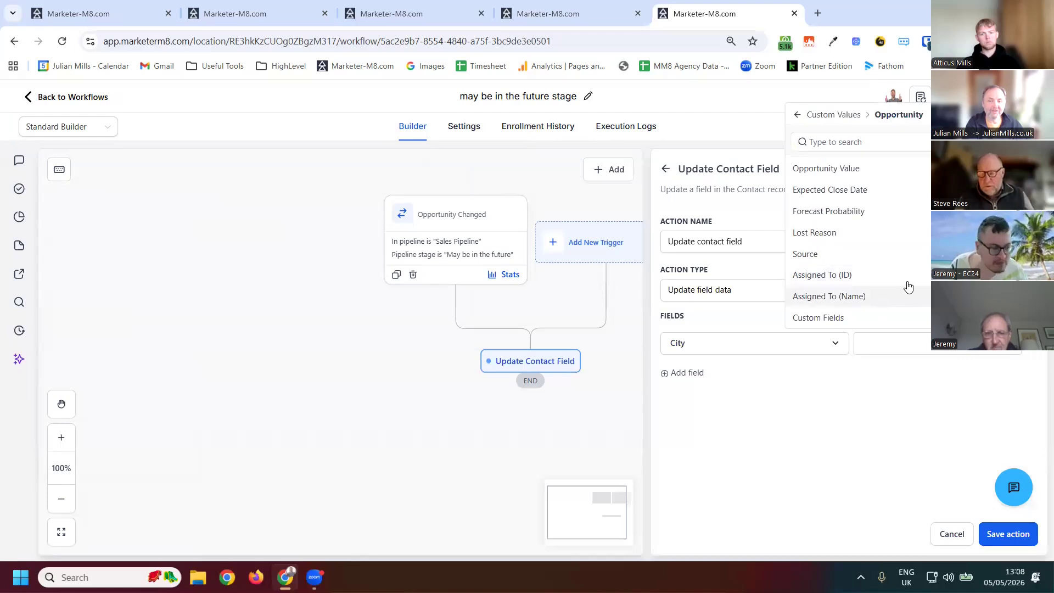
pyautogui.scroll(3, 856, 296)
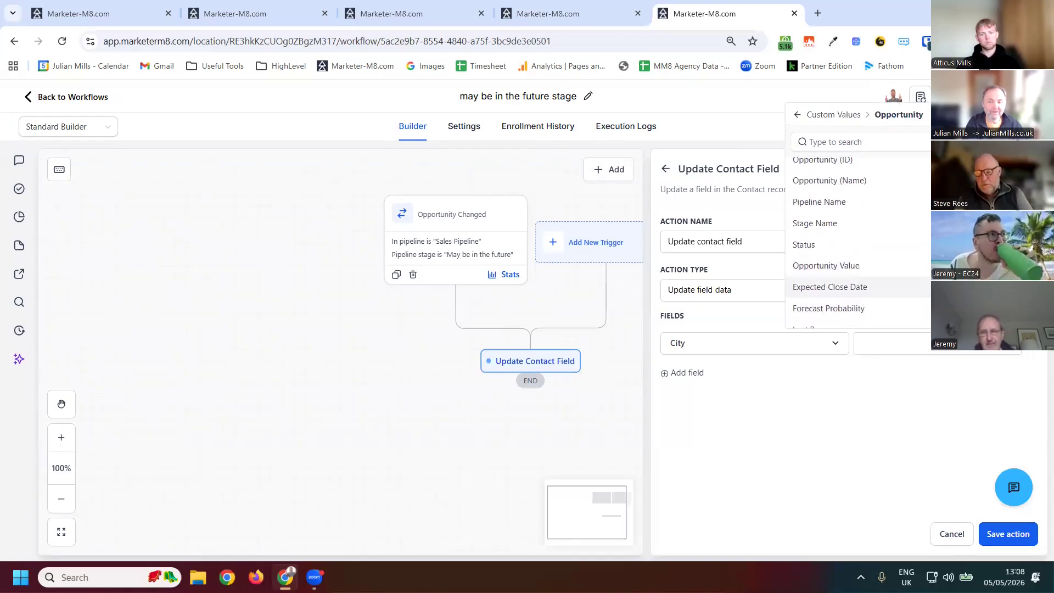
pyautogui.scroll(-3, 855, 307)
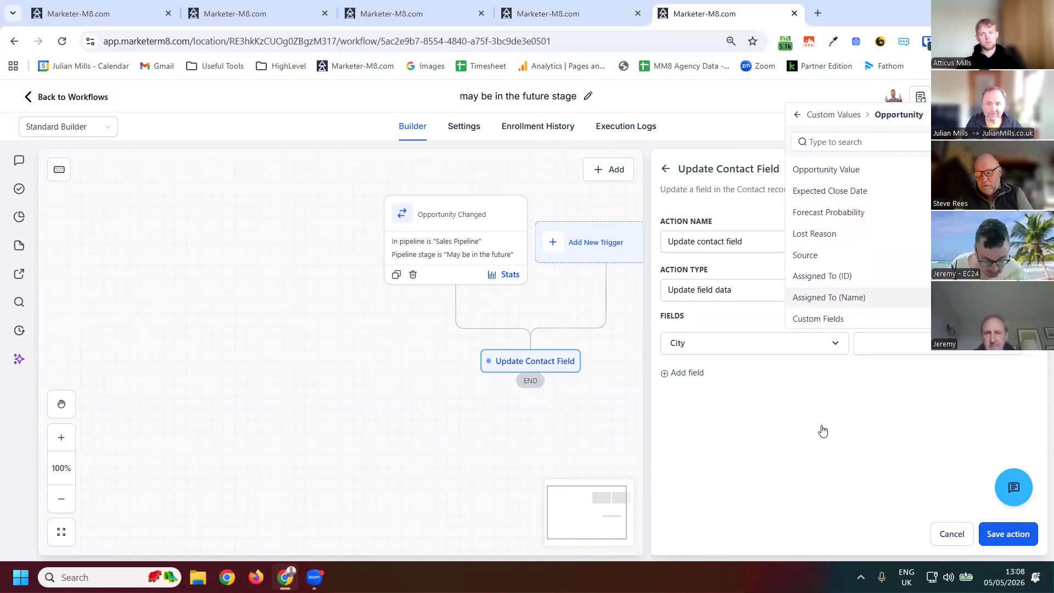
pyautogui.click(818, 319)
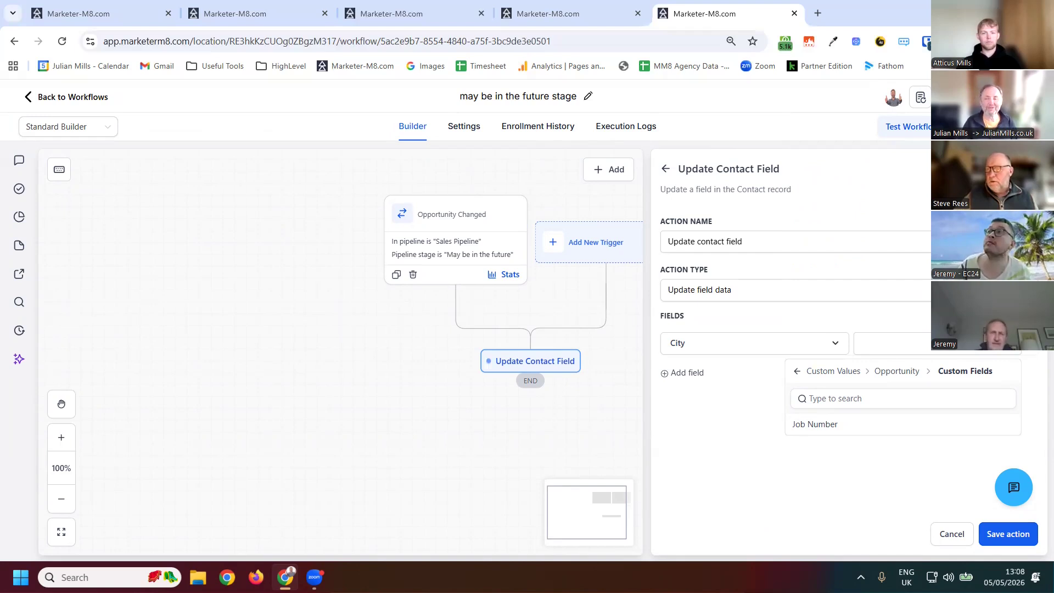
pyautogui.click(609, 356)
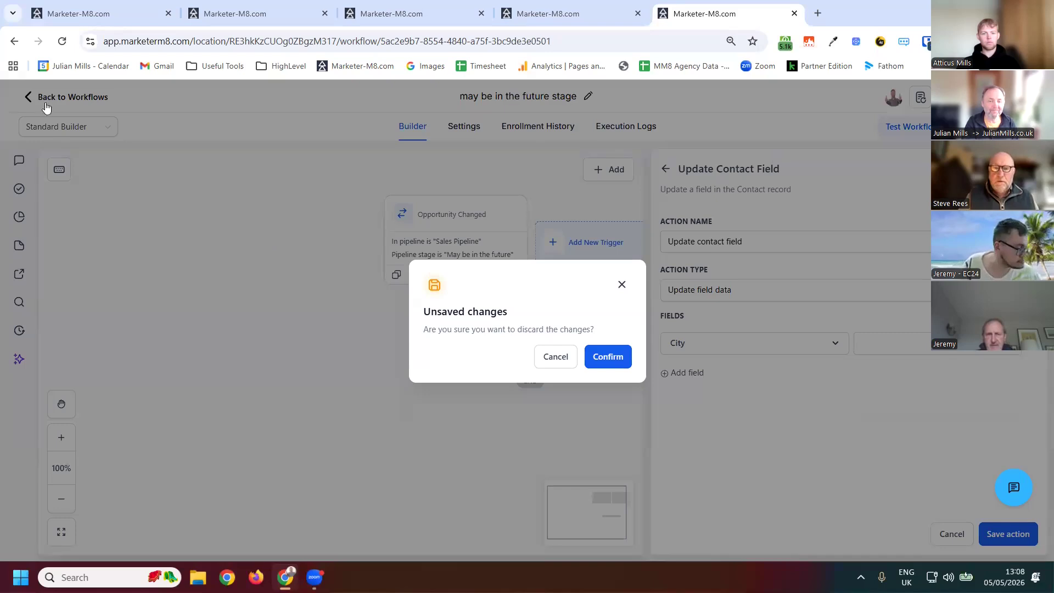
pyautogui.click(608, 356)
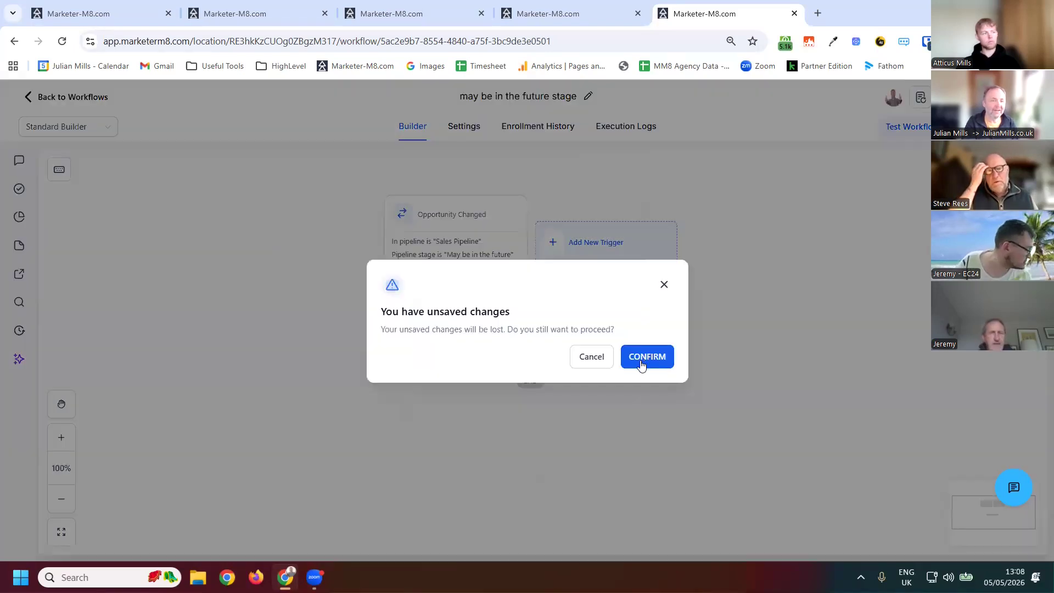
pyautogui.click(643, 363)
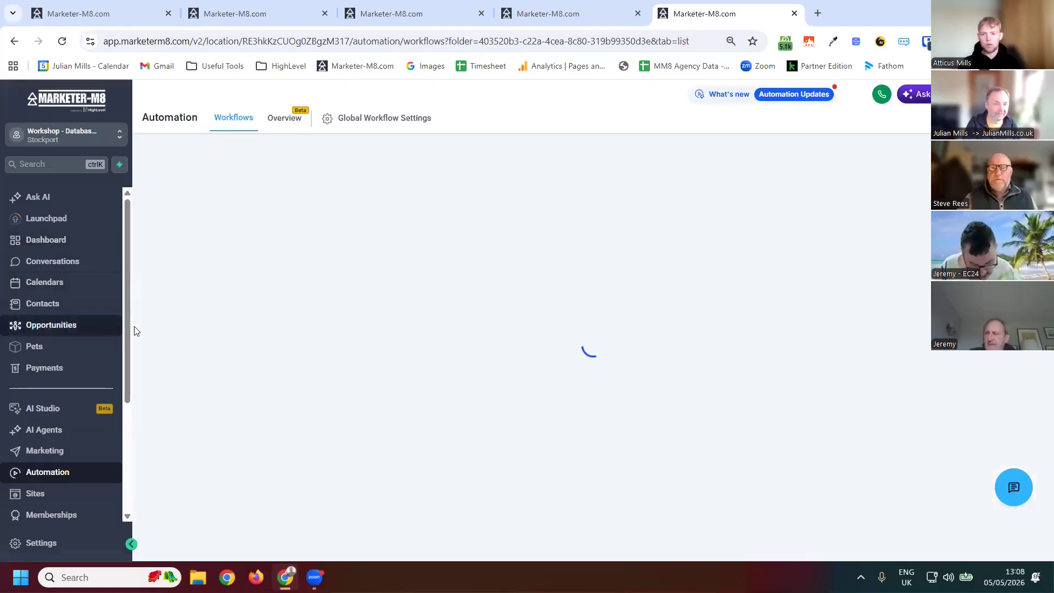
pyautogui.click(67, 329)
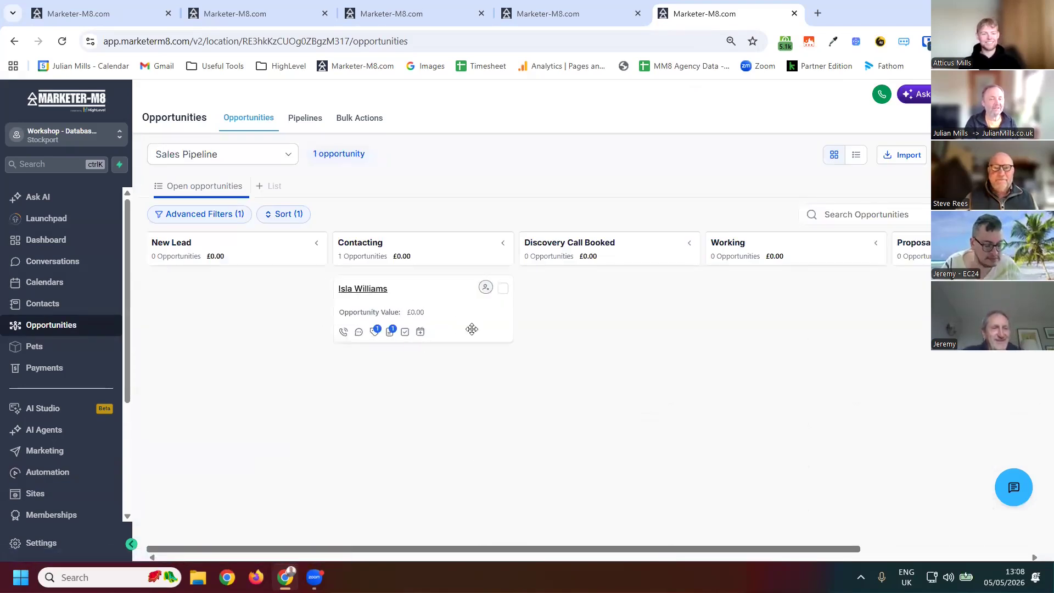
pyautogui.moveTo(423, 298); pyautogui.dragTo(540, 292)
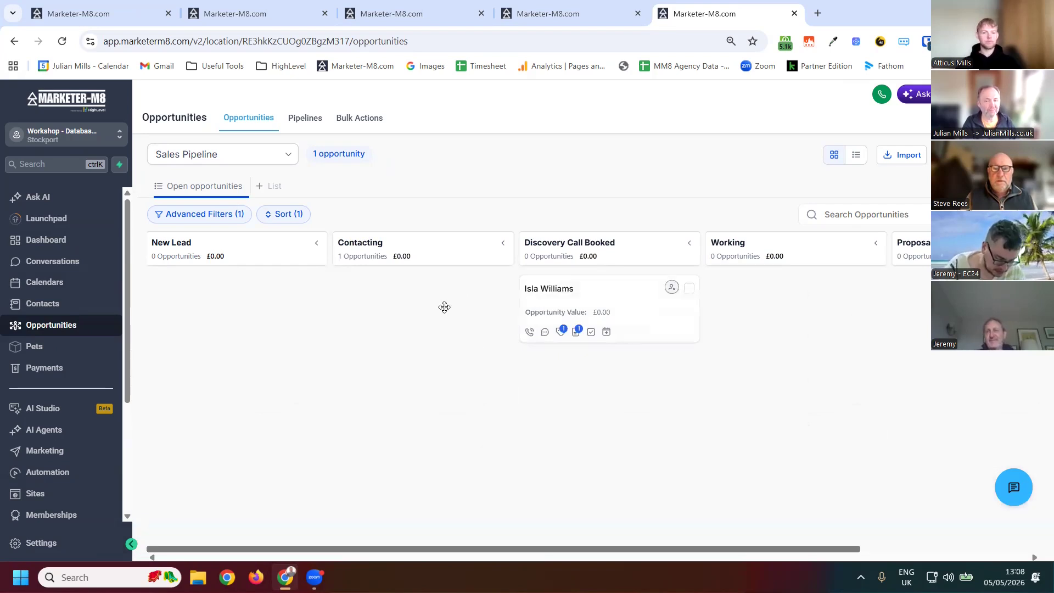
pyautogui.moveTo(442, 306); pyautogui.dragTo(506, 308)
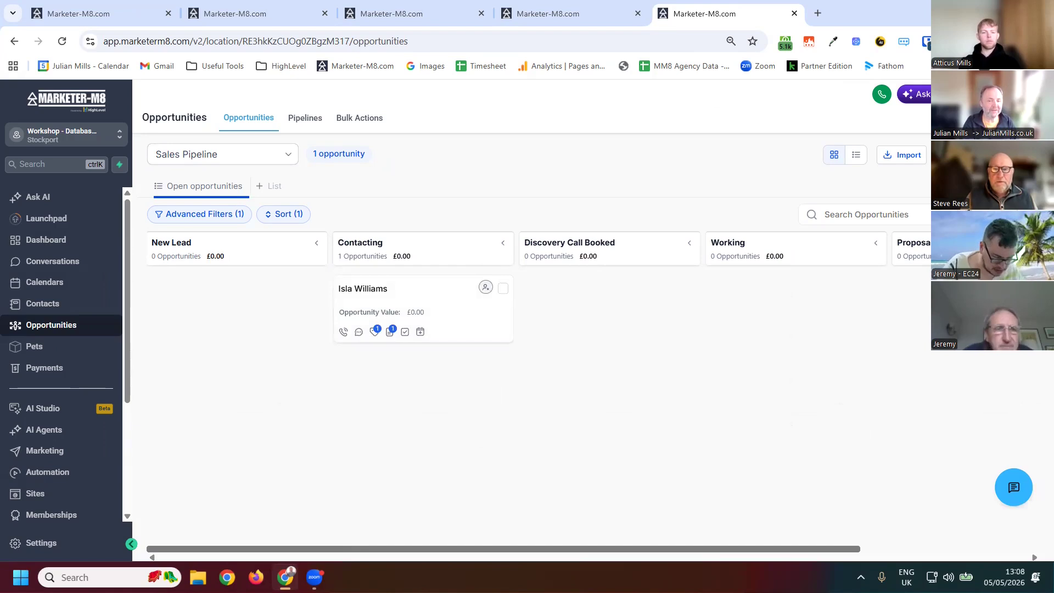
# - Customise the opportunity card to also show the Job Number field
pyautogui.click(996, 214)
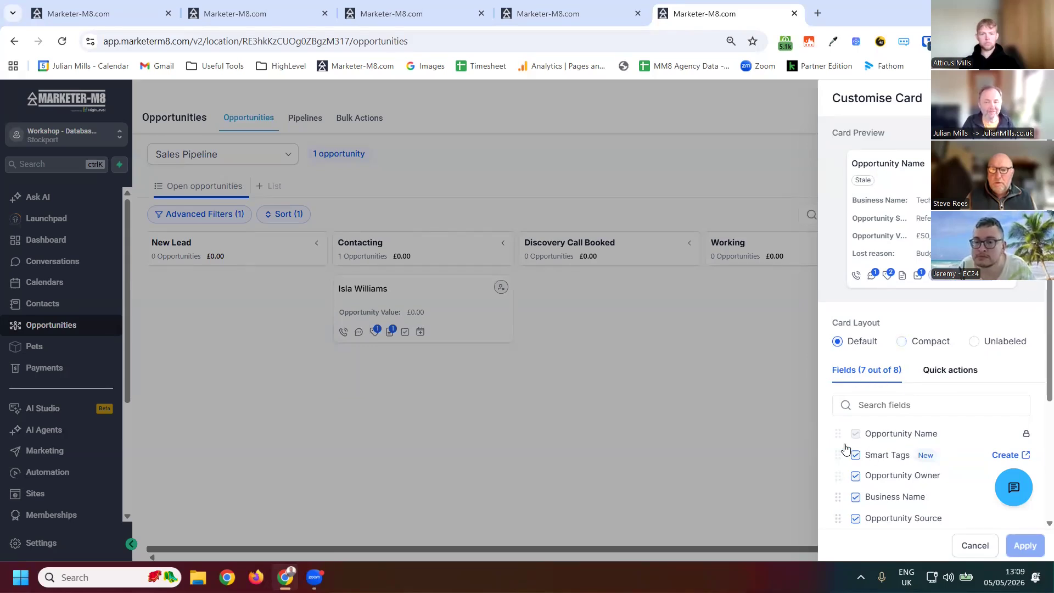
pyautogui.scroll(-3, 847, 461)
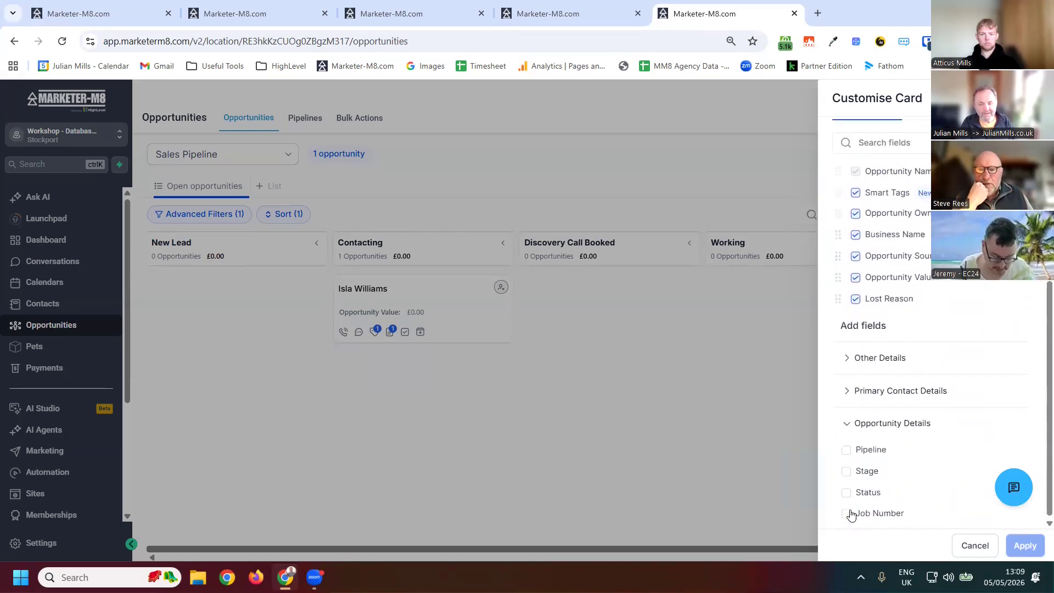
pyautogui.click(846, 507)
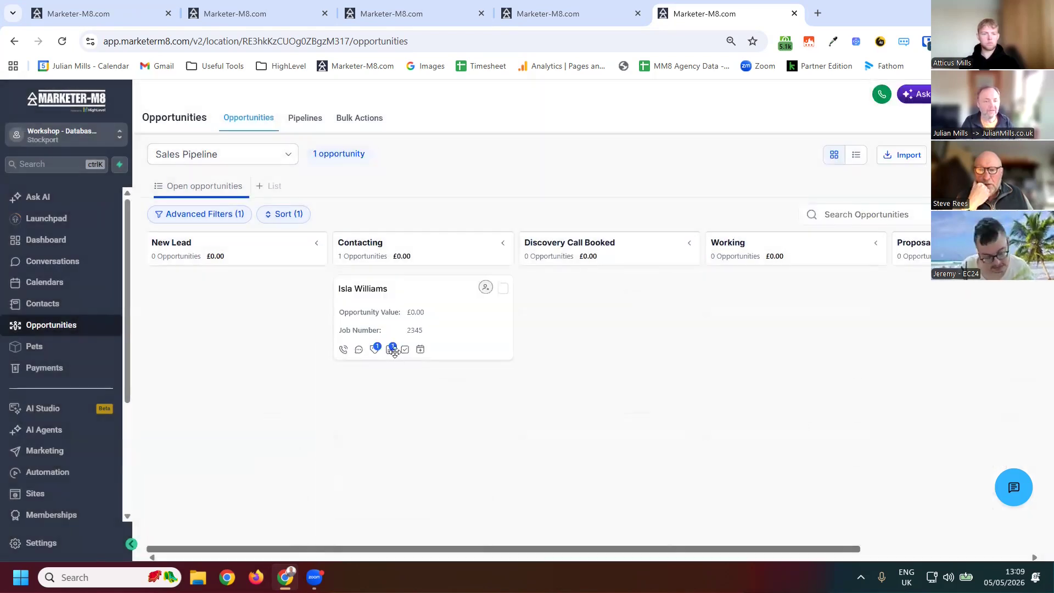
# - Review the opportunity's edit details and the card's quick action settings
pyautogui.moveTo(390, 351)
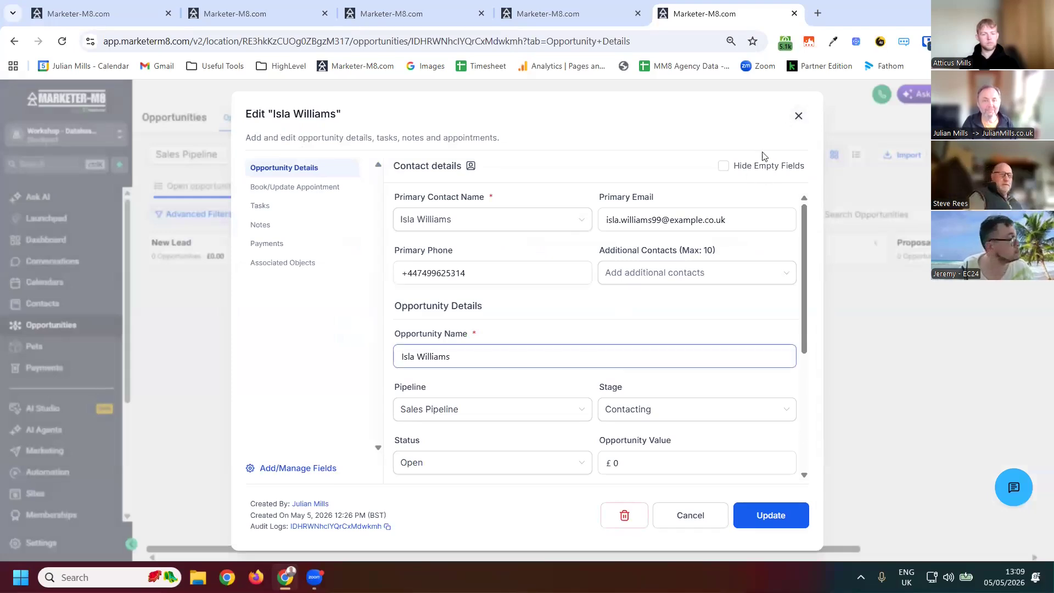
pyautogui.click(798, 116)
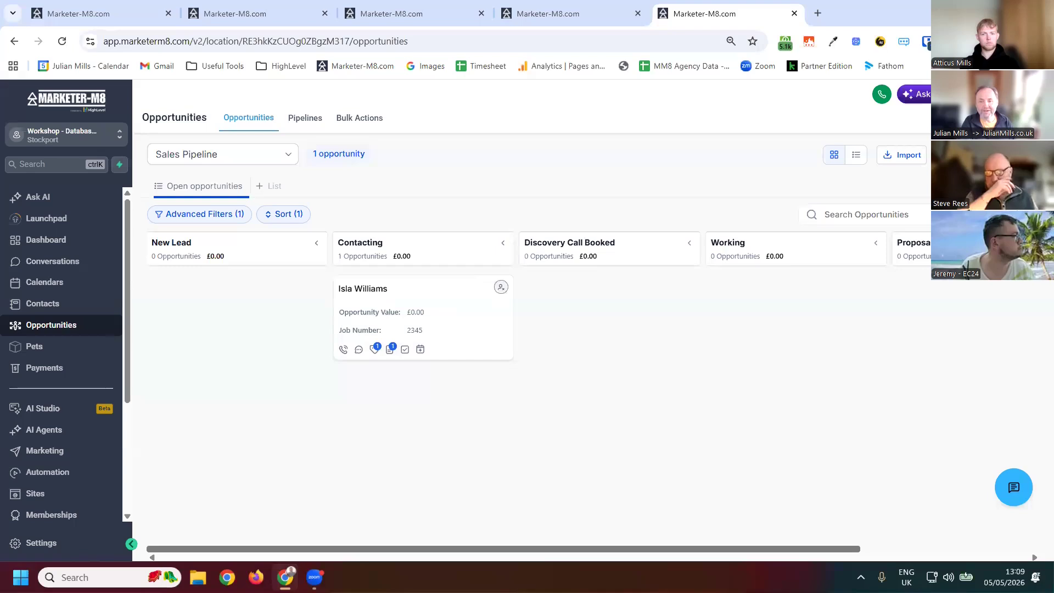
pyautogui.click(996, 215)
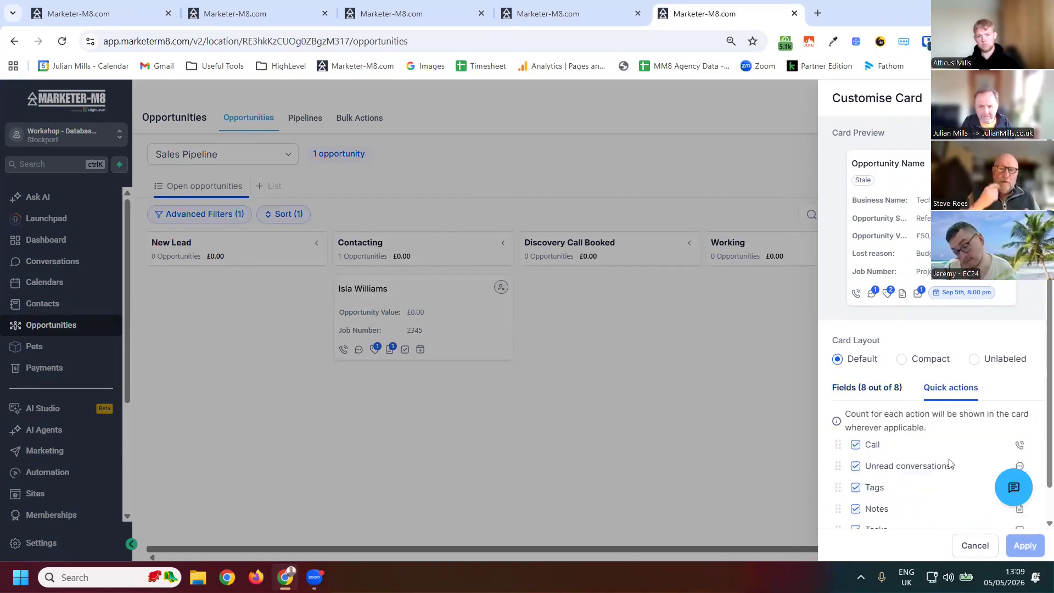
pyautogui.scroll(-1, 933, 329)
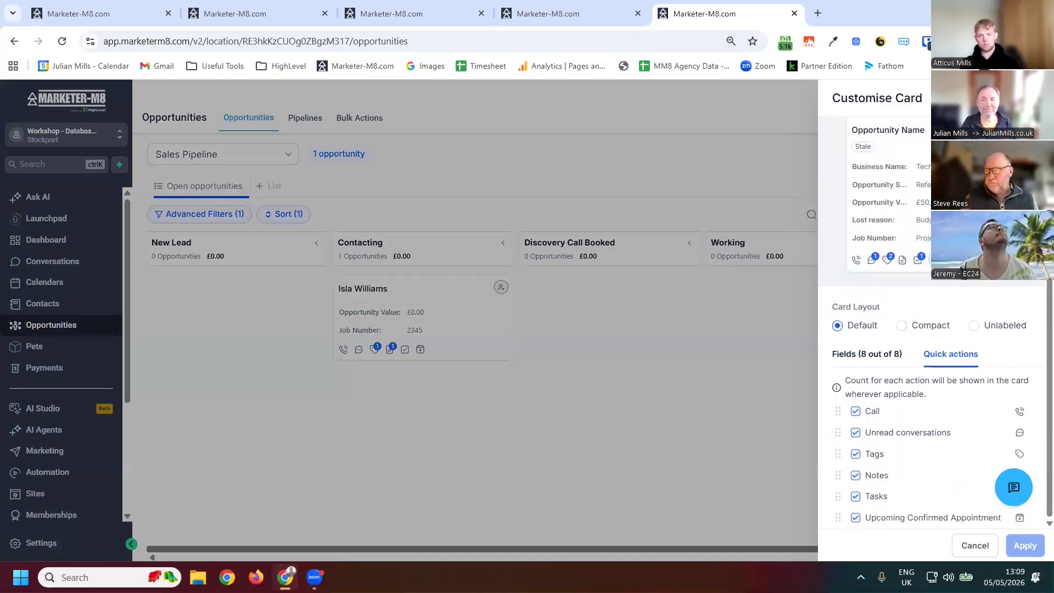
pyautogui.click(313, 119)
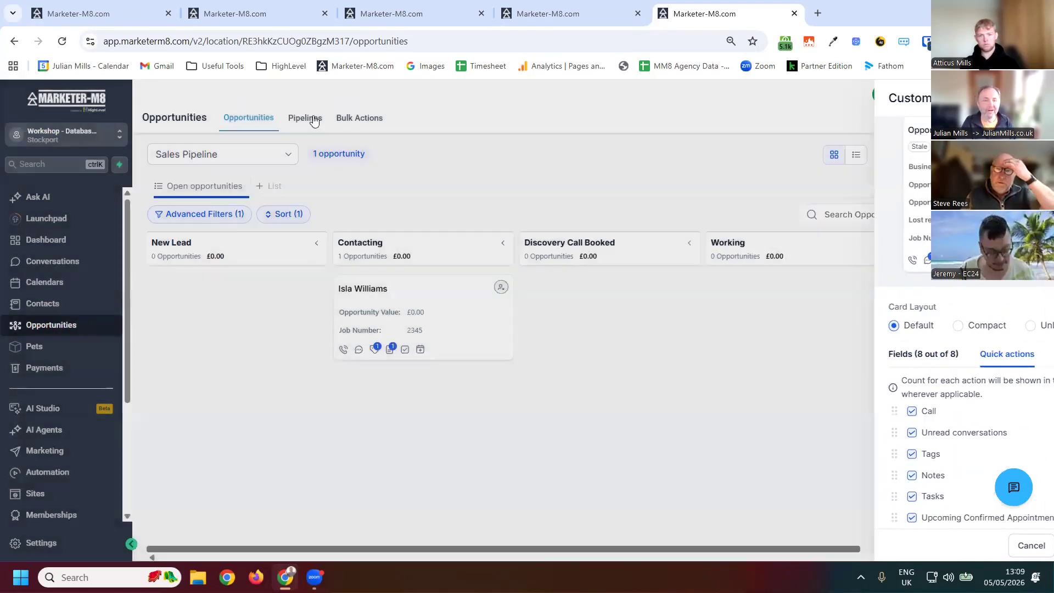
# - Open the Sales Pipeline's Smart Tags and start adding a new smart tag
pyautogui.click(314, 120)
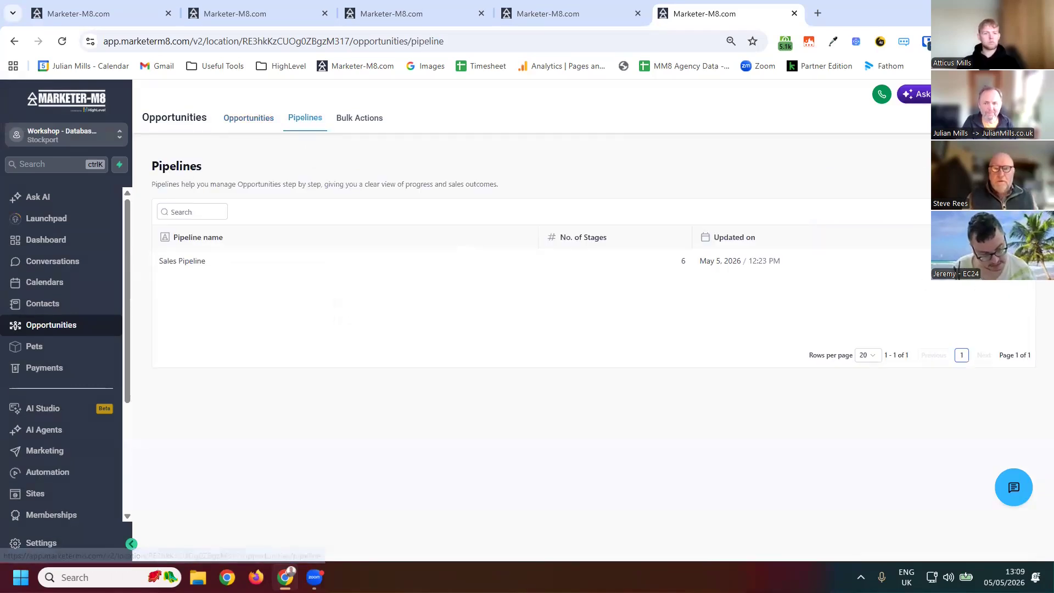
pyautogui.click(949, 261)
pyautogui.click(926, 286)
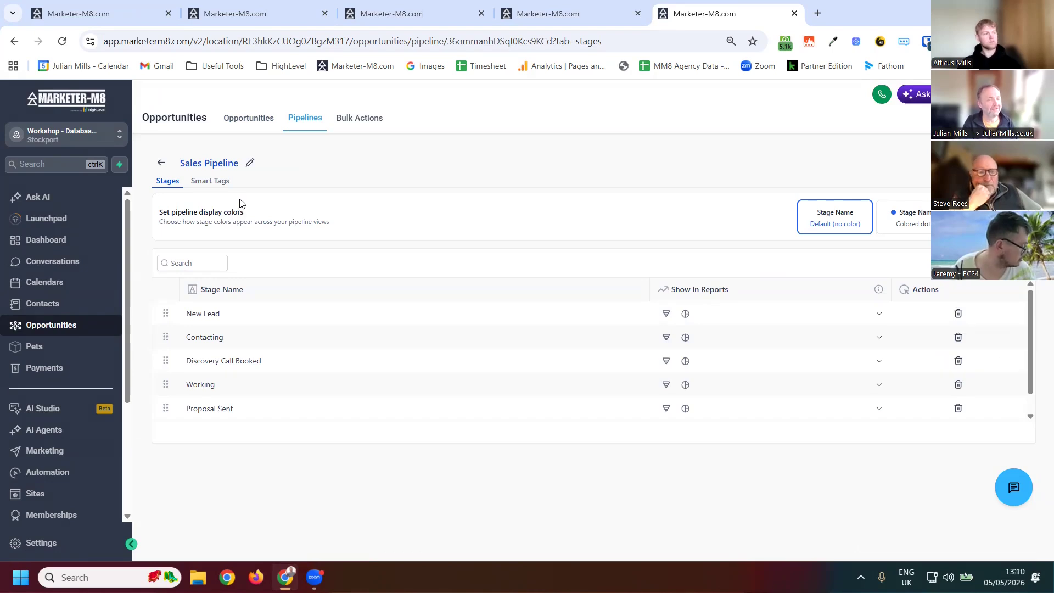
pyautogui.click(208, 181)
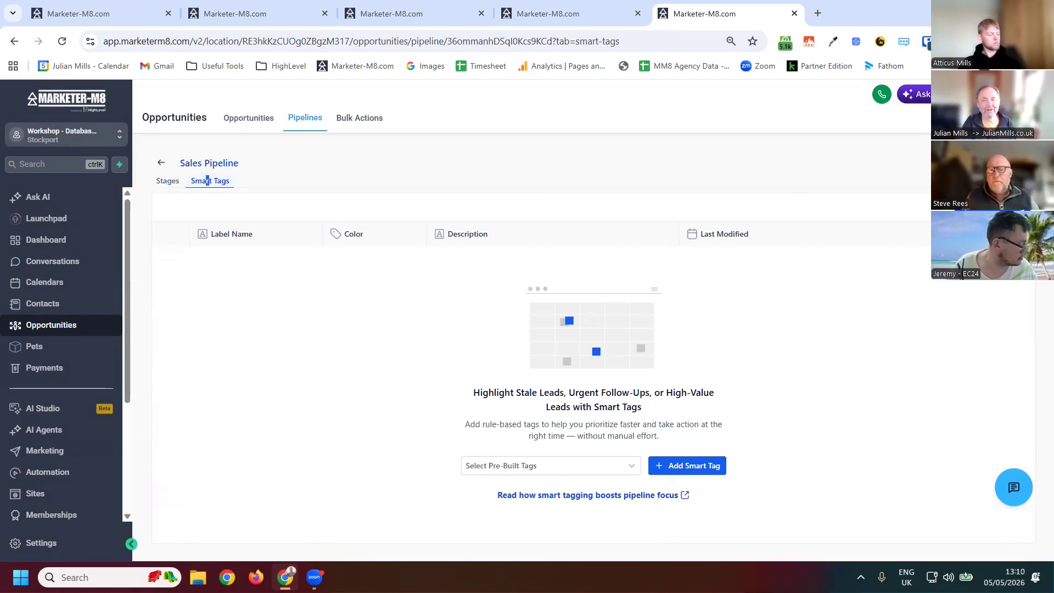
pyautogui.click(988, 208)
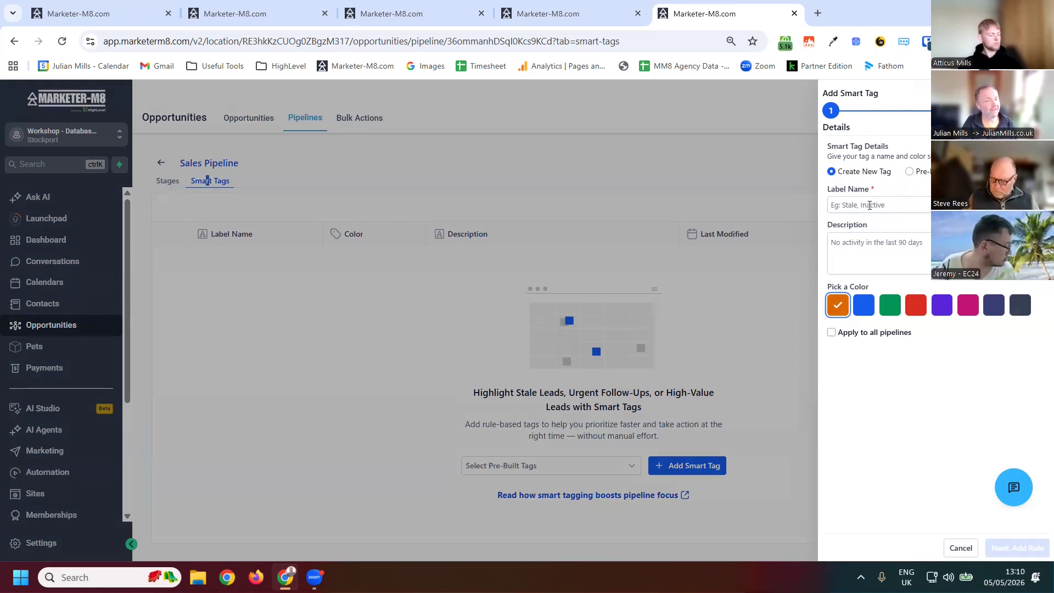
# - Name the smart tag Stale, pick the red colour, and continue to its rule
pyautogui.click(874, 204)
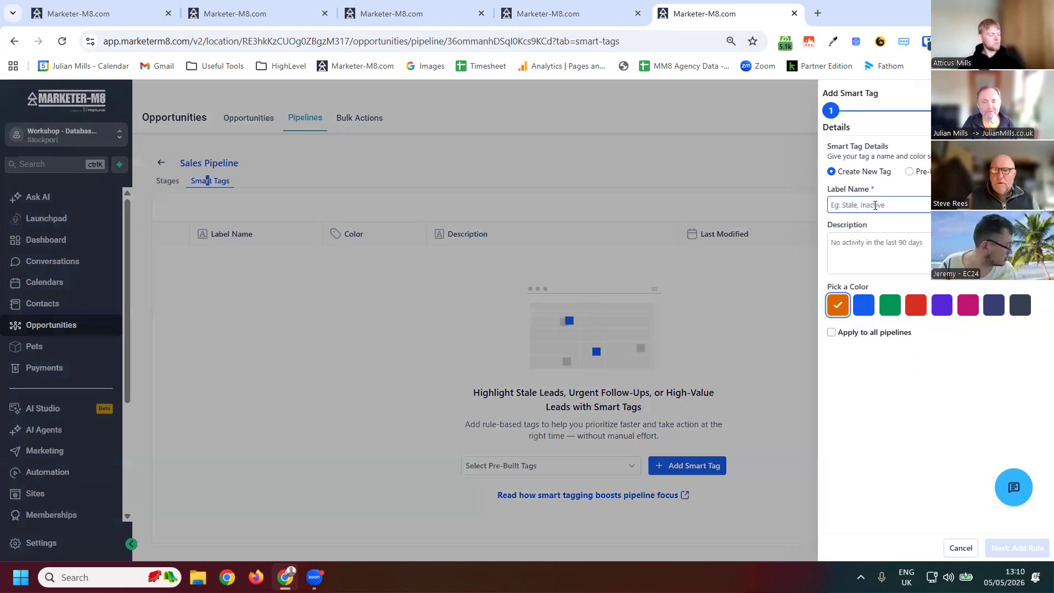
pyautogui.click(875, 205)
pyautogui.write('Stale')
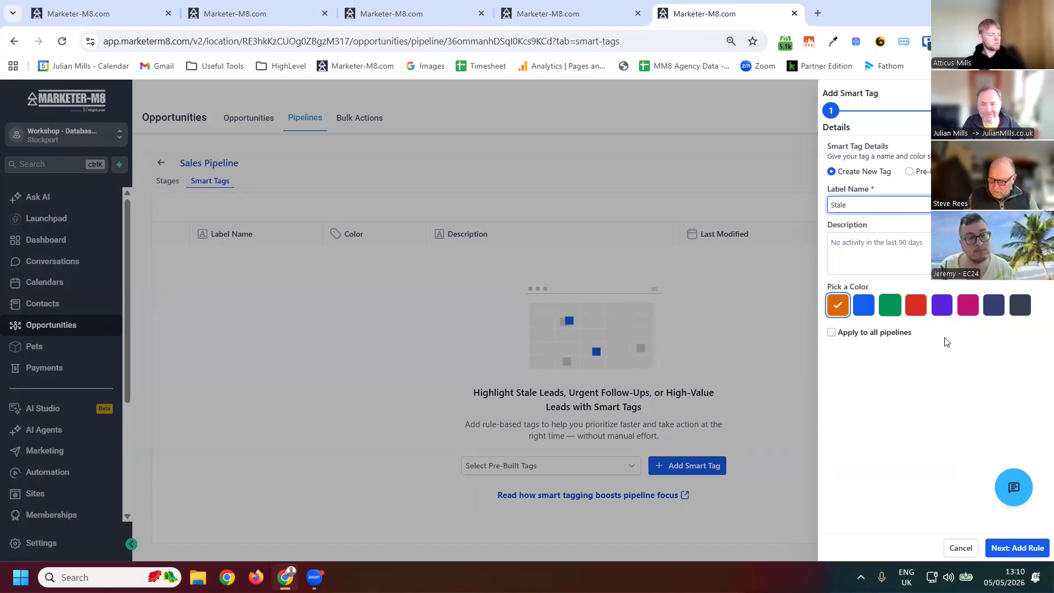
pyautogui.click(915, 305)
pyautogui.click(855, 253)
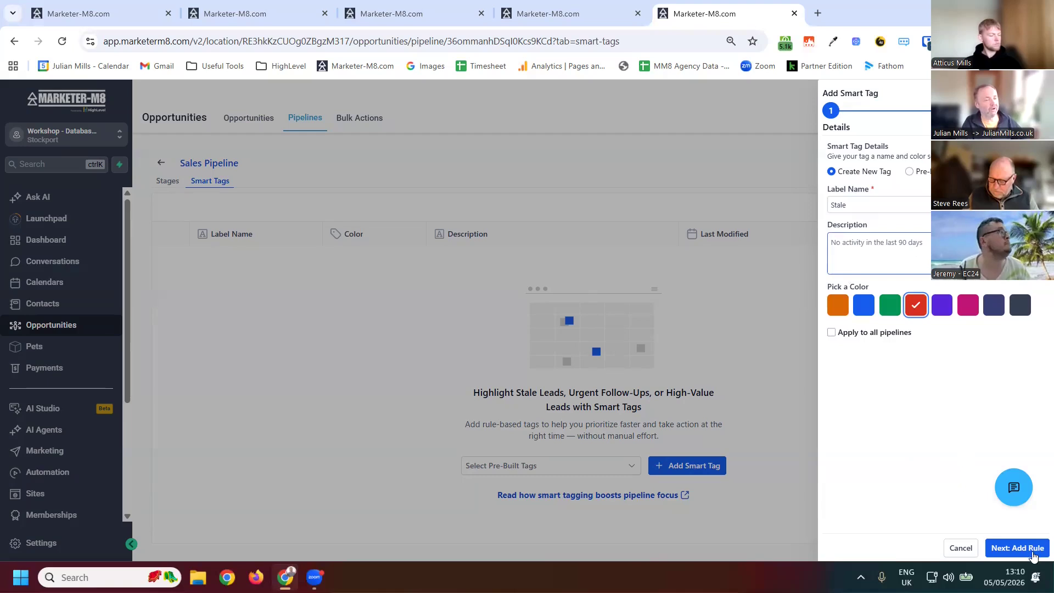
pyautogui.click(1030, 548)
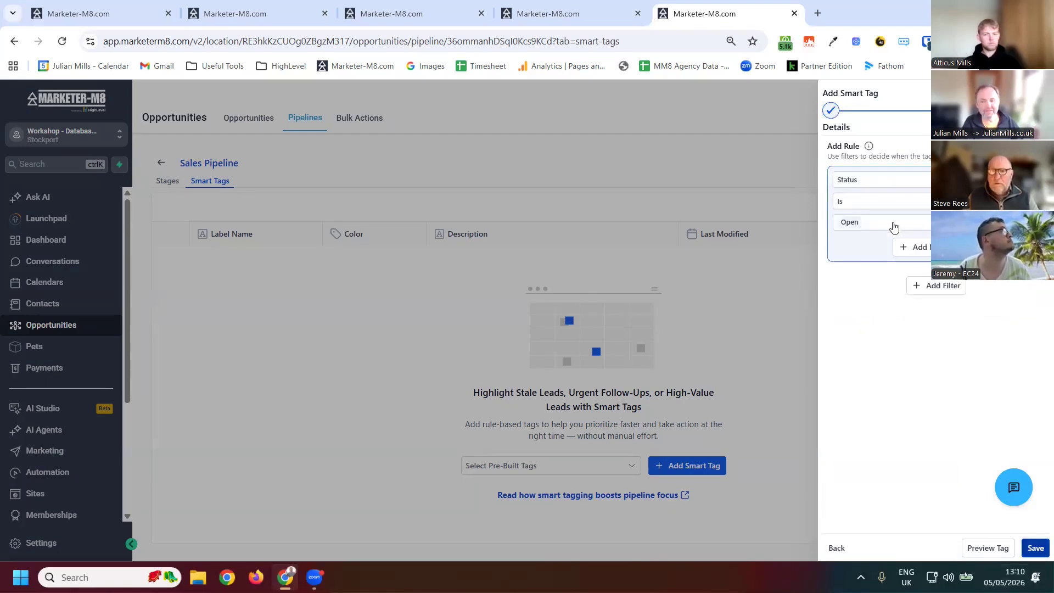
# - Review the rule's field options and save the Stale tag with the rule Status is Open
pyautogui.click(894, 224)
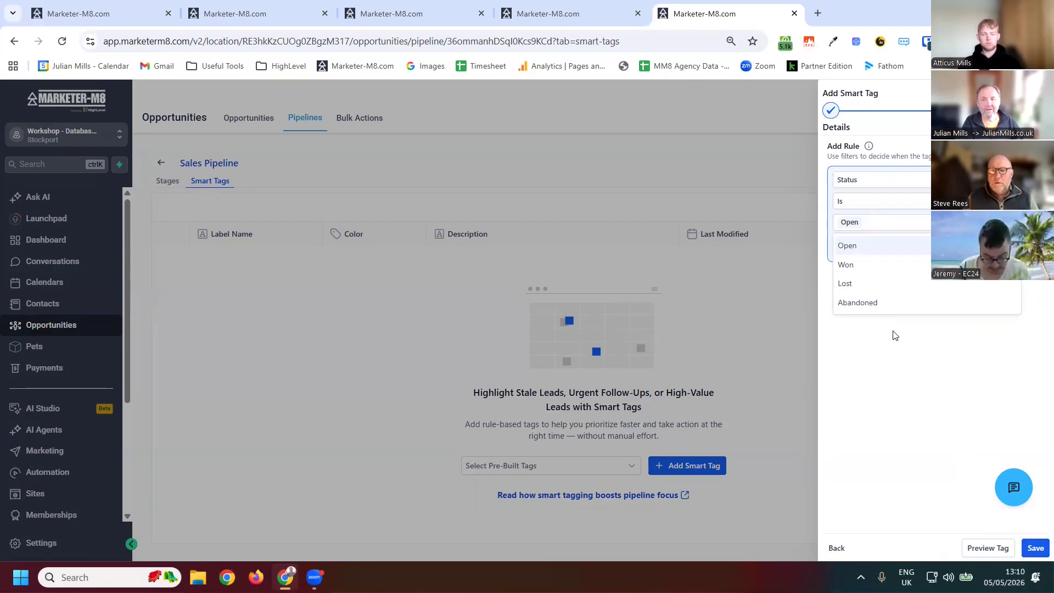
pyautogui.click(878, 185)
pyautogui.click(878, 185)
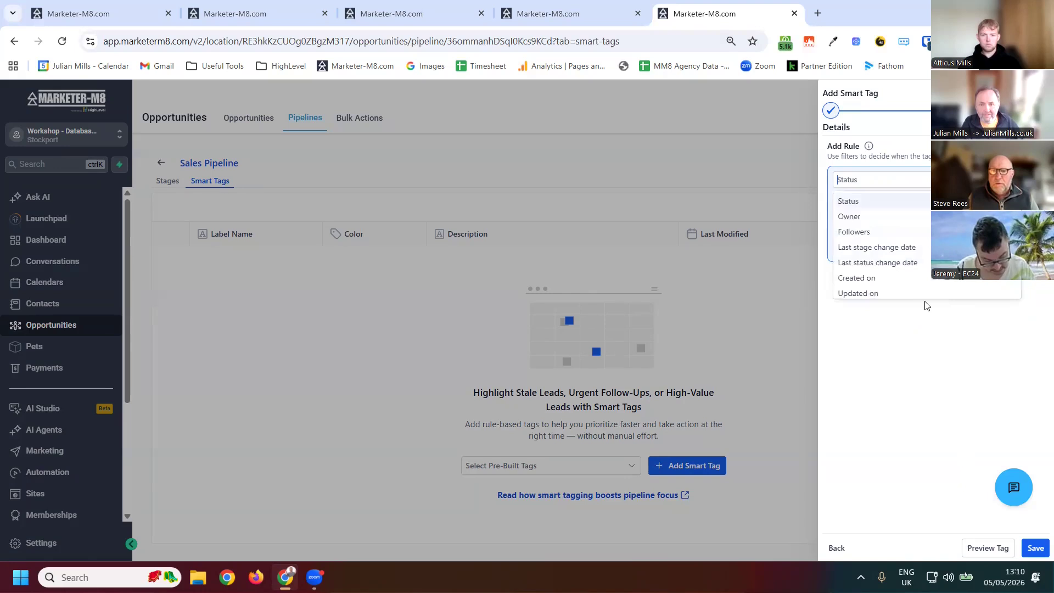
pyautogui.scroll(-2, 922, 296)
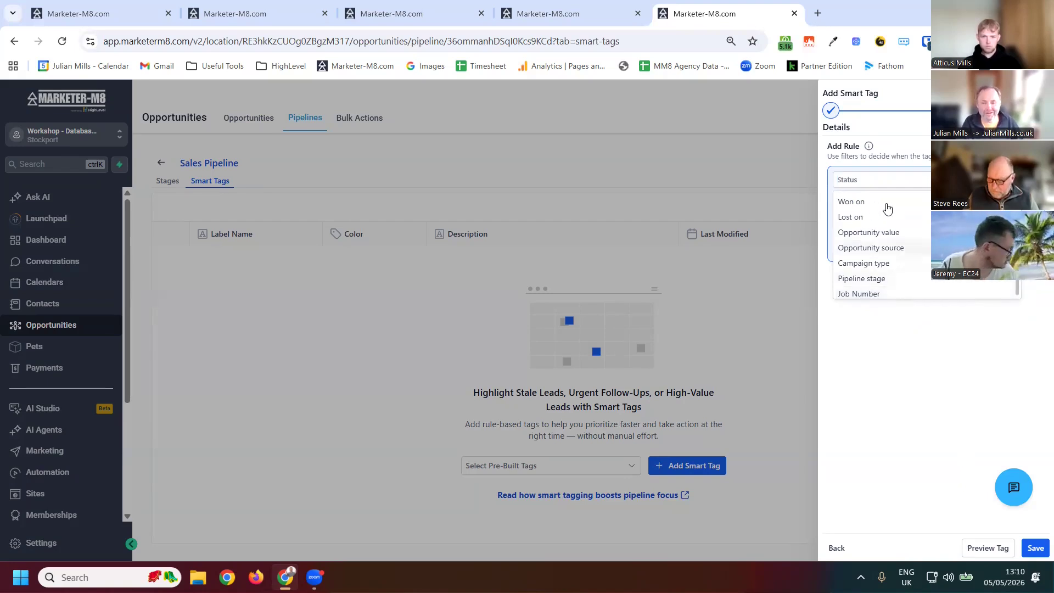
pyautogui.scroll(2, 917, 255)
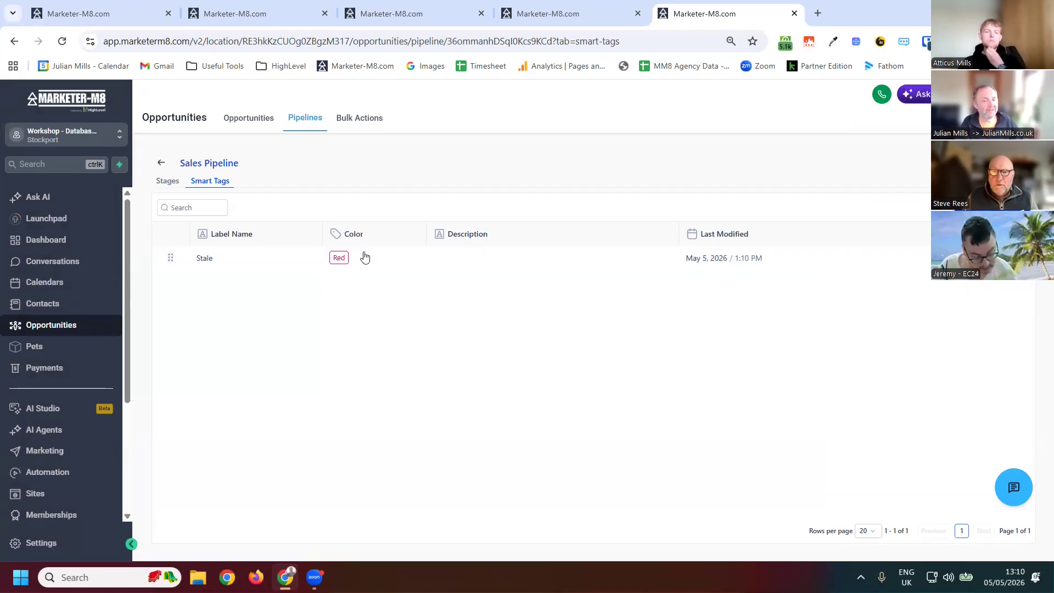
# - Return to the opportunities board and switch to the other account's opportunities tab
pyautogui.click(287, 126)
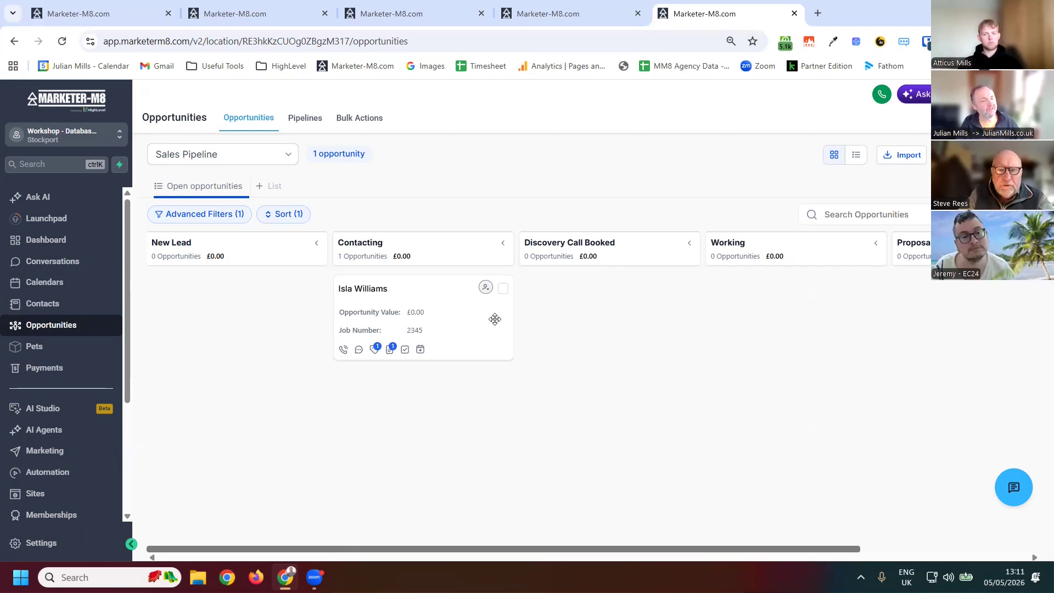
pyautogui.click(103, 16)
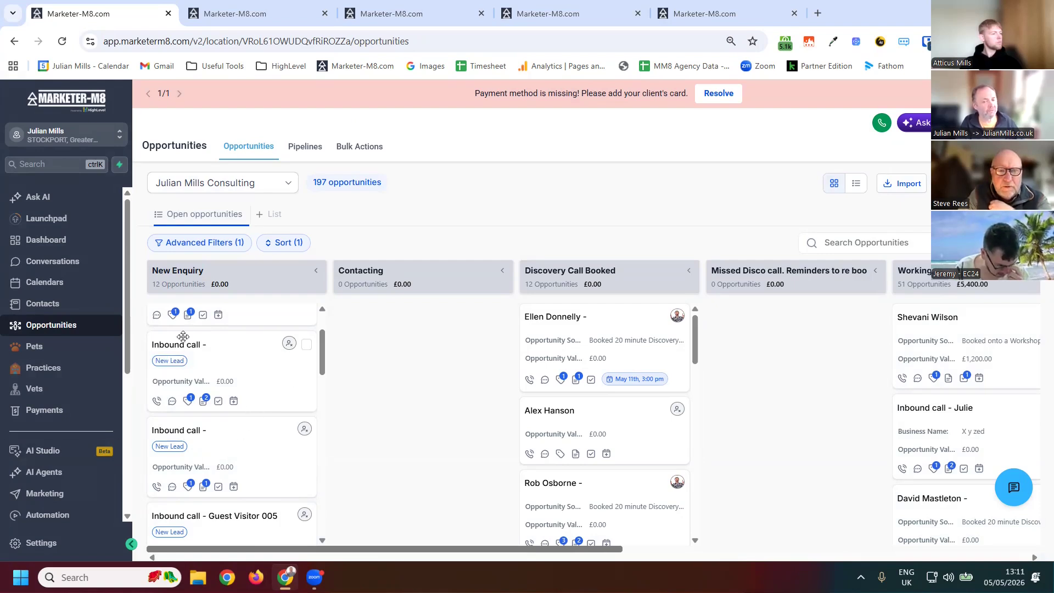
# - Open the Smart Tags of the Sales Pipeline in the workshop account's pipeline settings
pyautogui.scroll(-3, 183, 340)
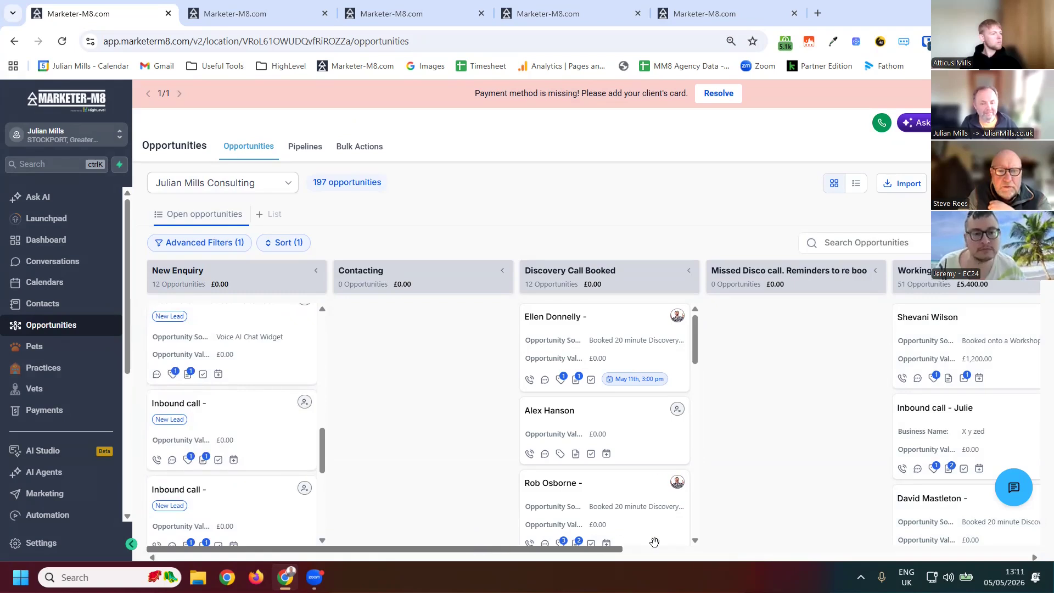
pyautogui.hscroll(10, 832, 540)
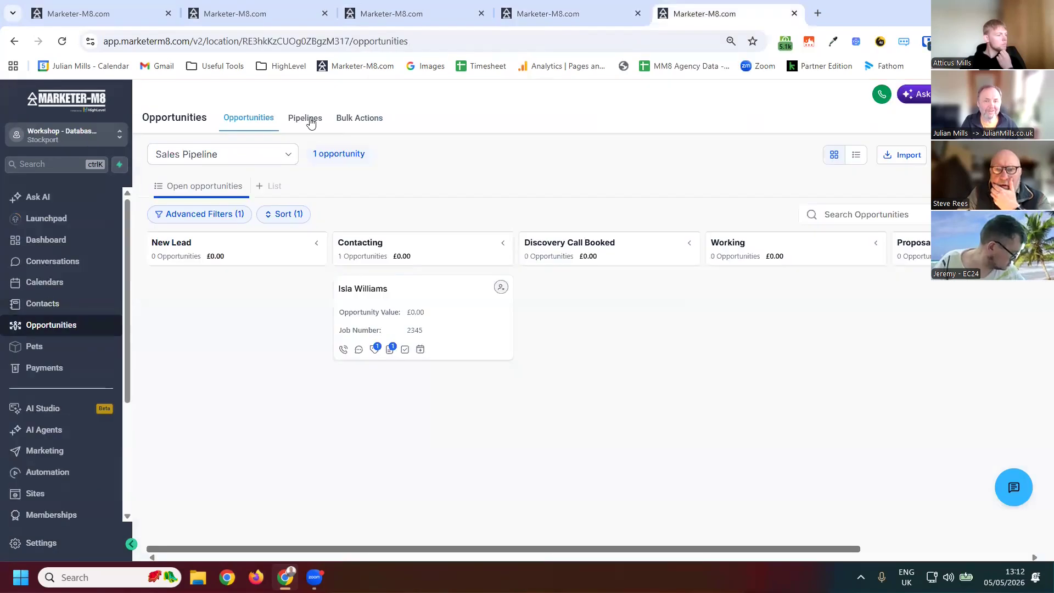
pyautogui.click(312, 123)
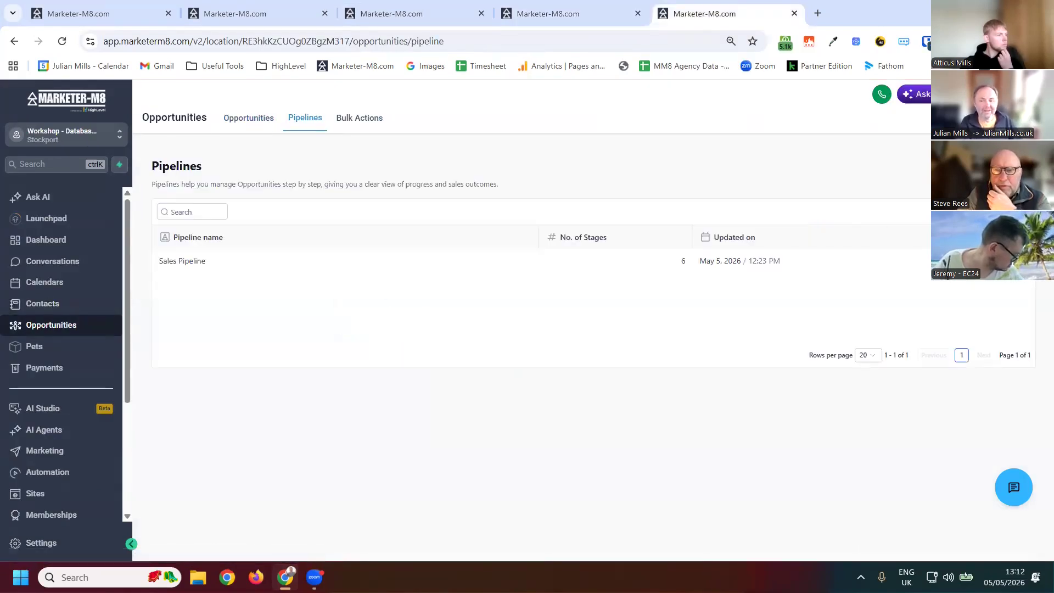
pyautogui.click(948, 261)
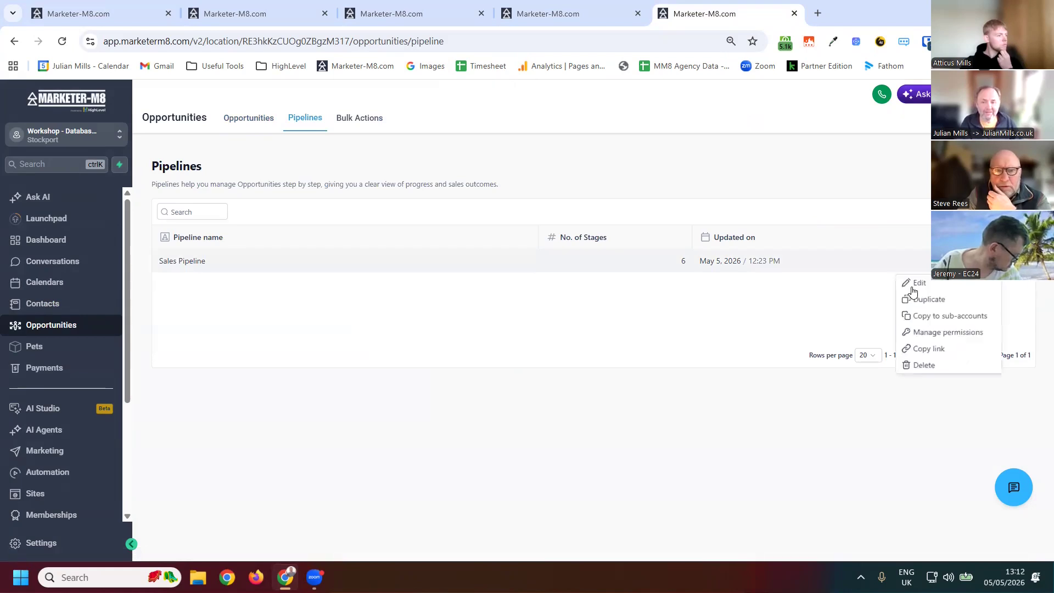
pyautogui.click(323, 253)
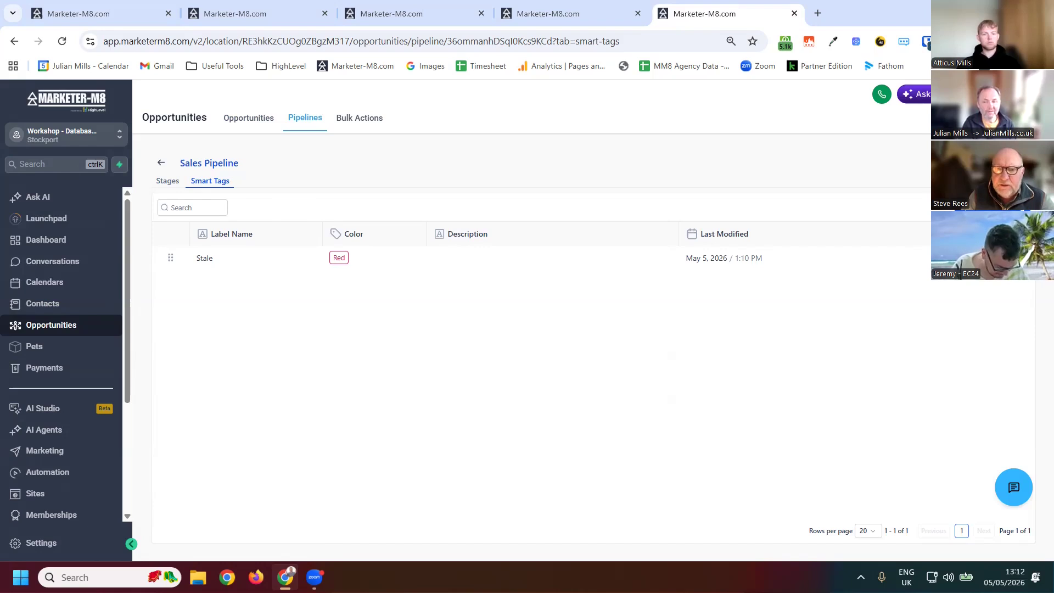
# - Add a new smart tag from the pre-built High Value details (Deal Value > £10,000.00, green) and continue to its rule
pyautogui.click(996, 164)
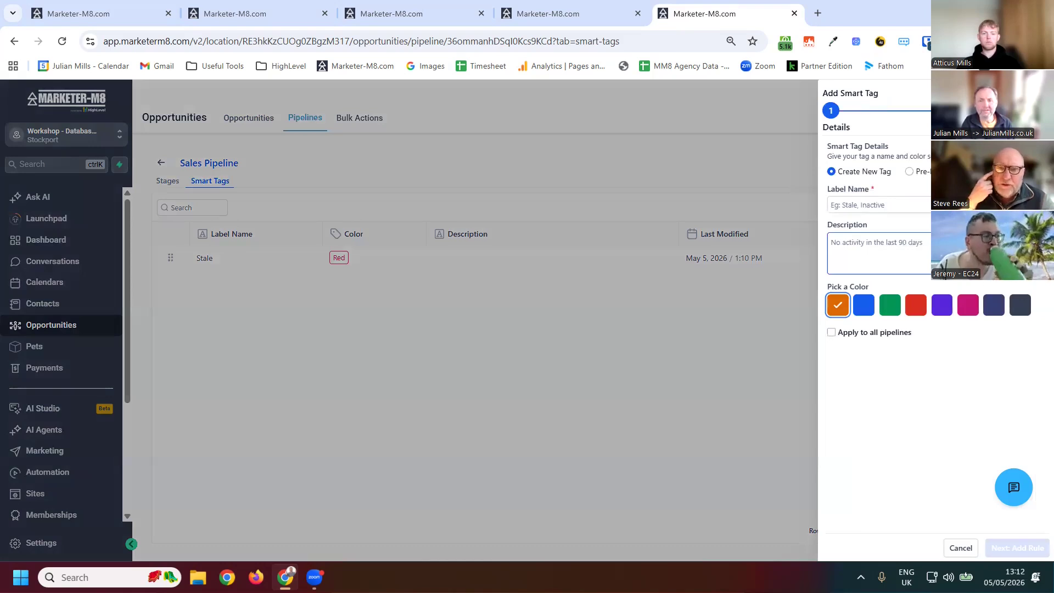
pyautogui.click(909, 171)
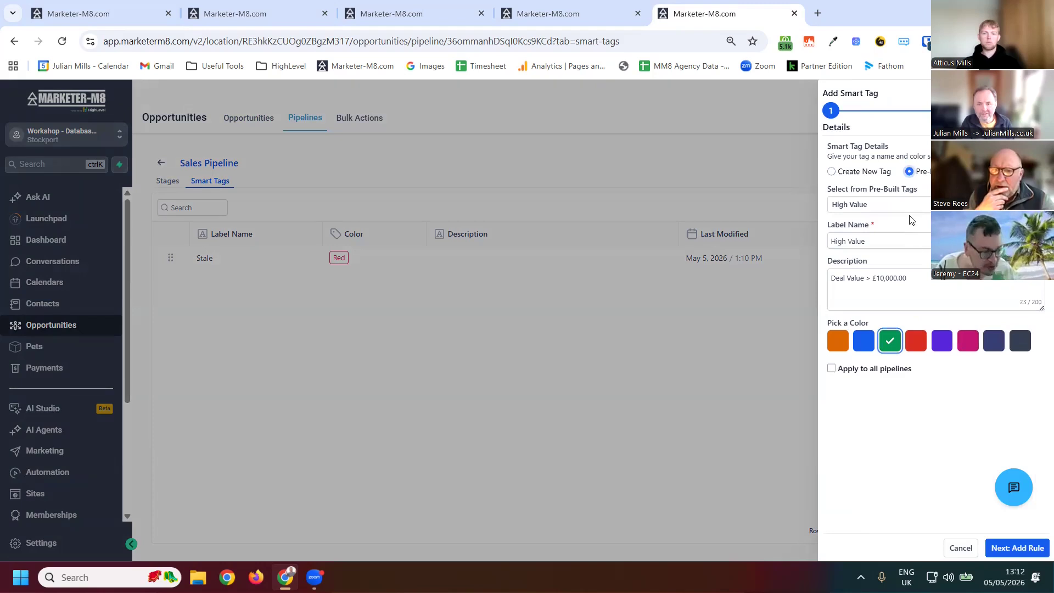
pyautogui.click(914, 287)
pyautogui.click(833, 174)
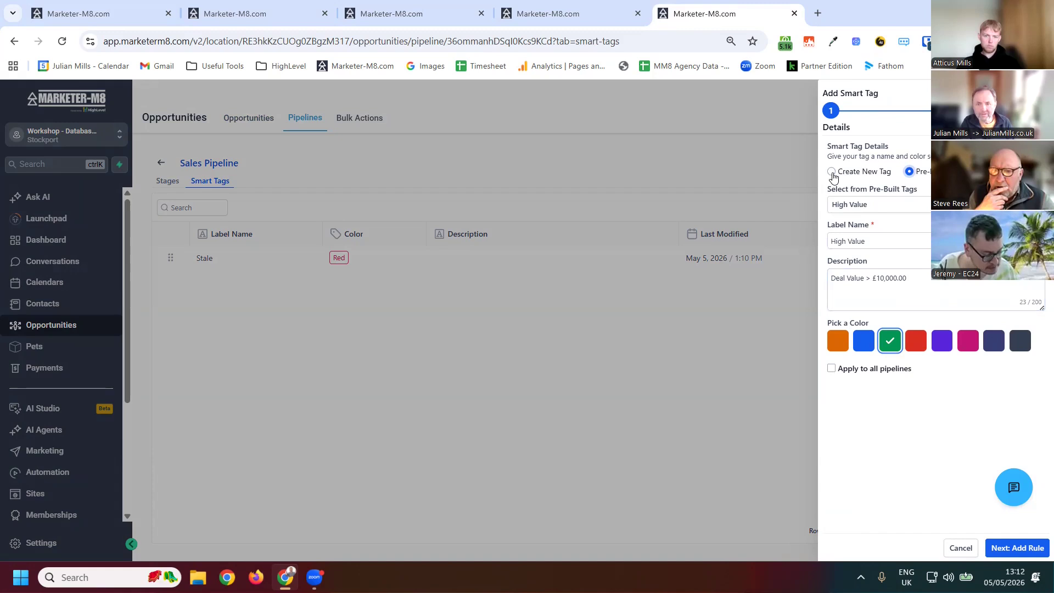
pyautogui.click(871, 174)
pyautogui.click(893, 207)
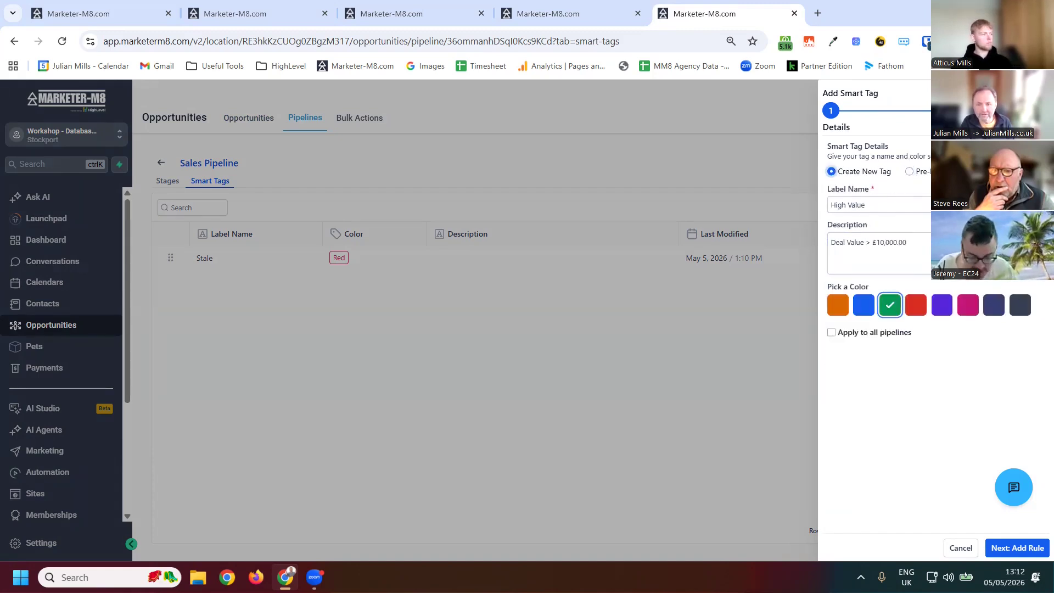
pyautogui.press('Tab')
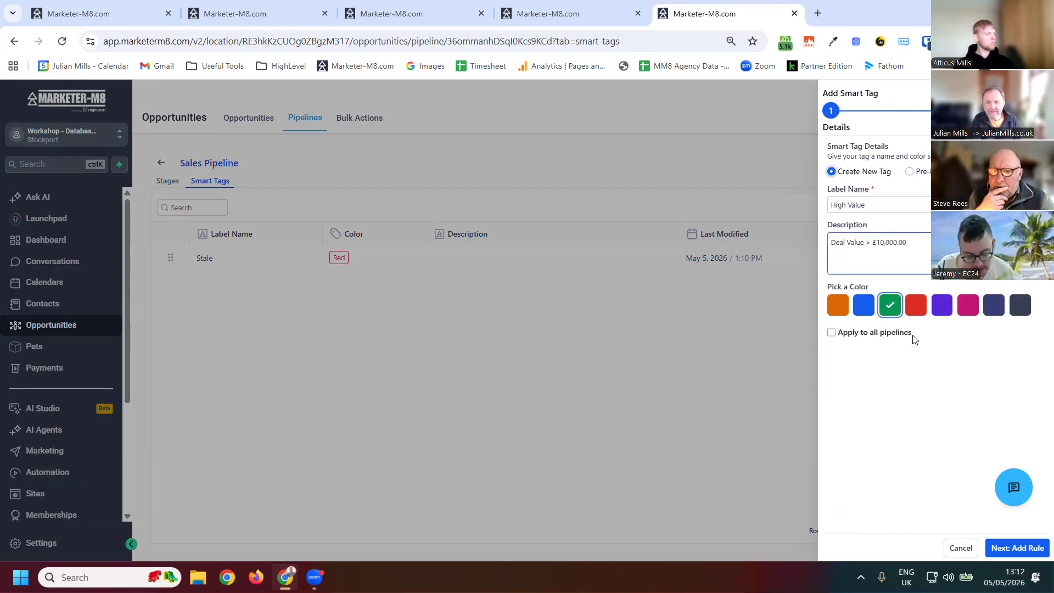
pyautogui.click(884, 188)
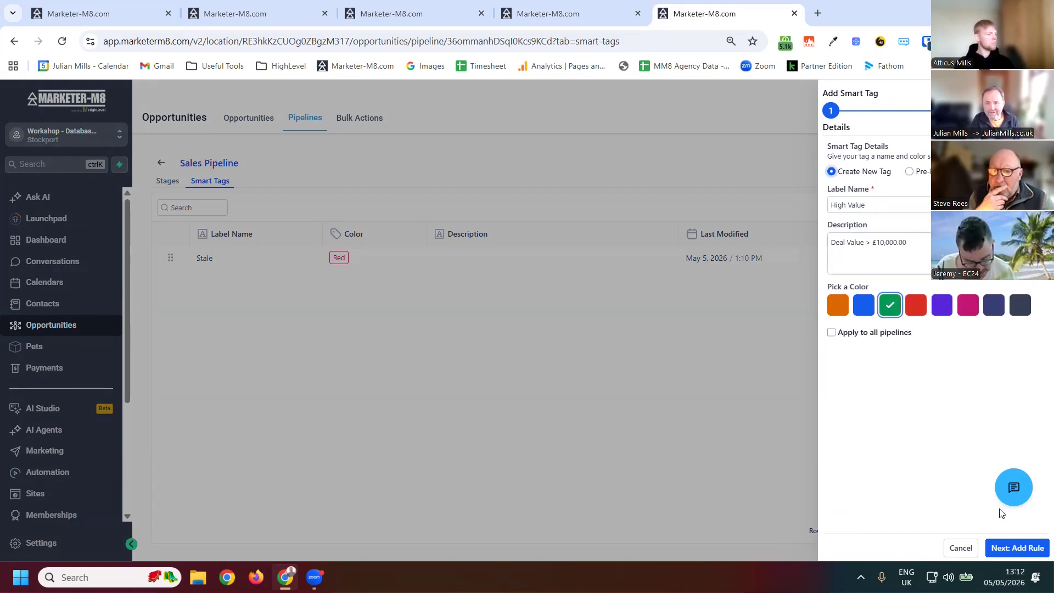
pyautogui.click(1017, 548)
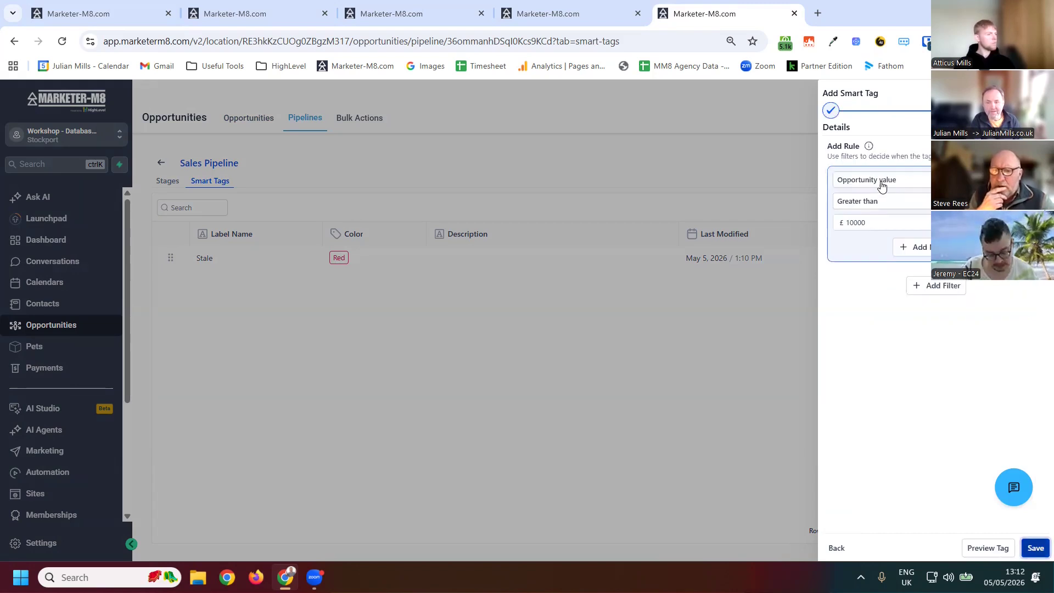
# - Set the smart tag rule's field to Last stage change date
pyautogui.click(881, 187)
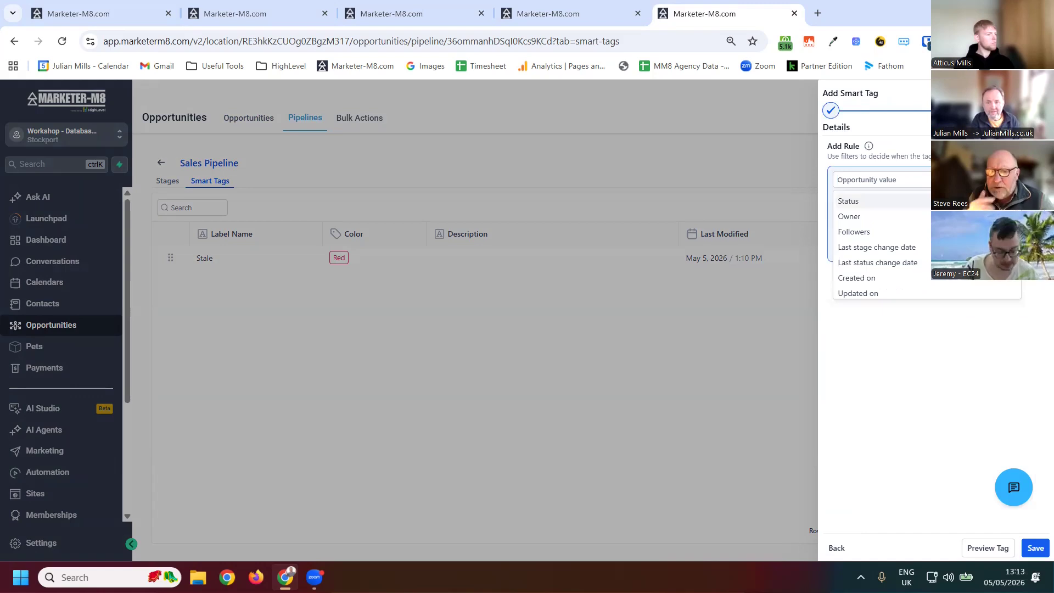
pyautogui.press('Escape')
pyautogui.click(904, 184)
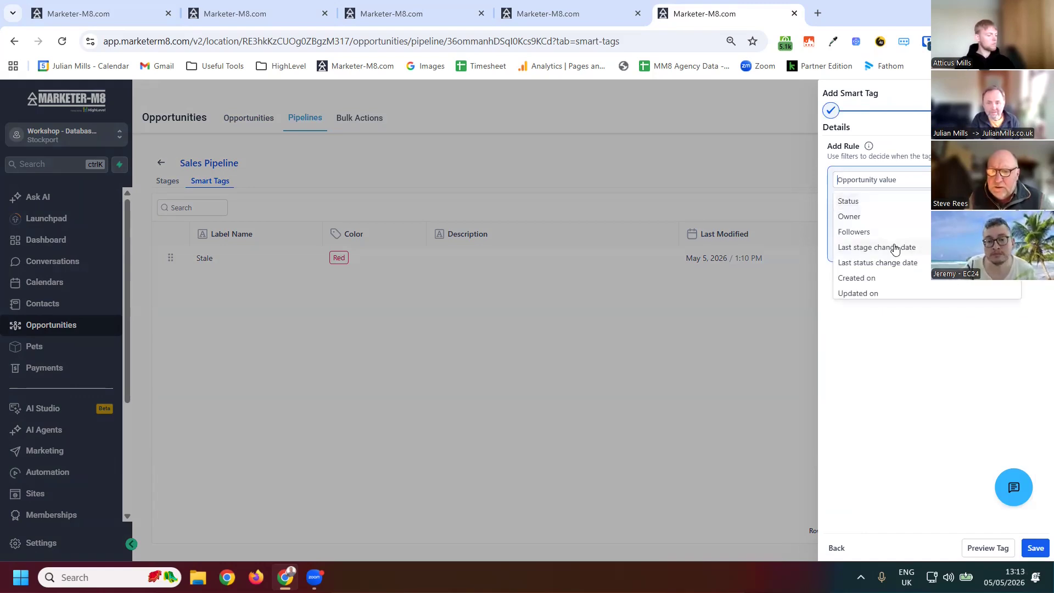
pyautogui.click(876, 247)
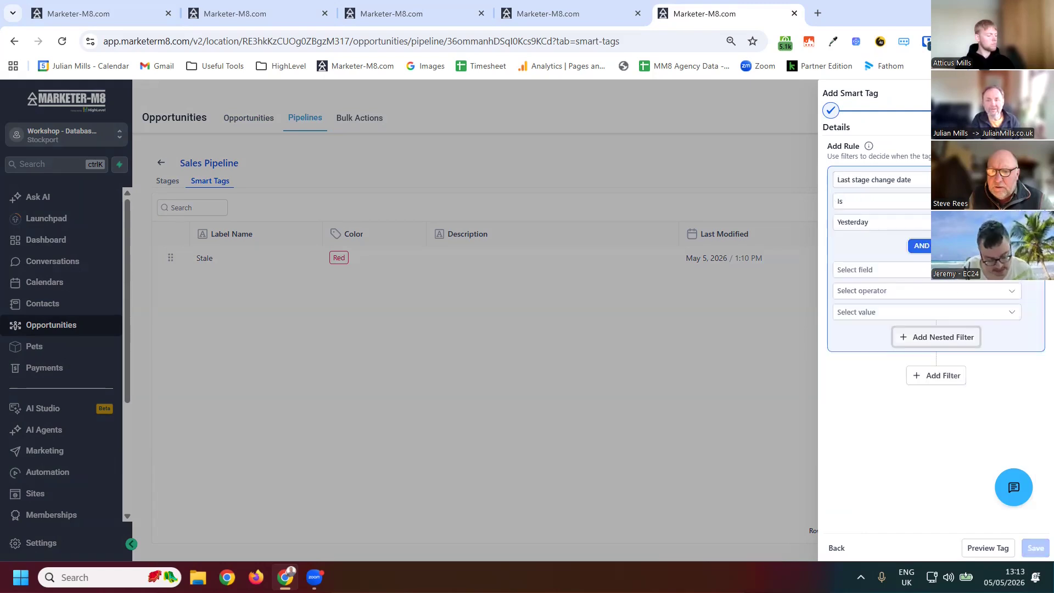
# - Review the date value options for the Last stage change date rule
pyautogui.click(912, 222)
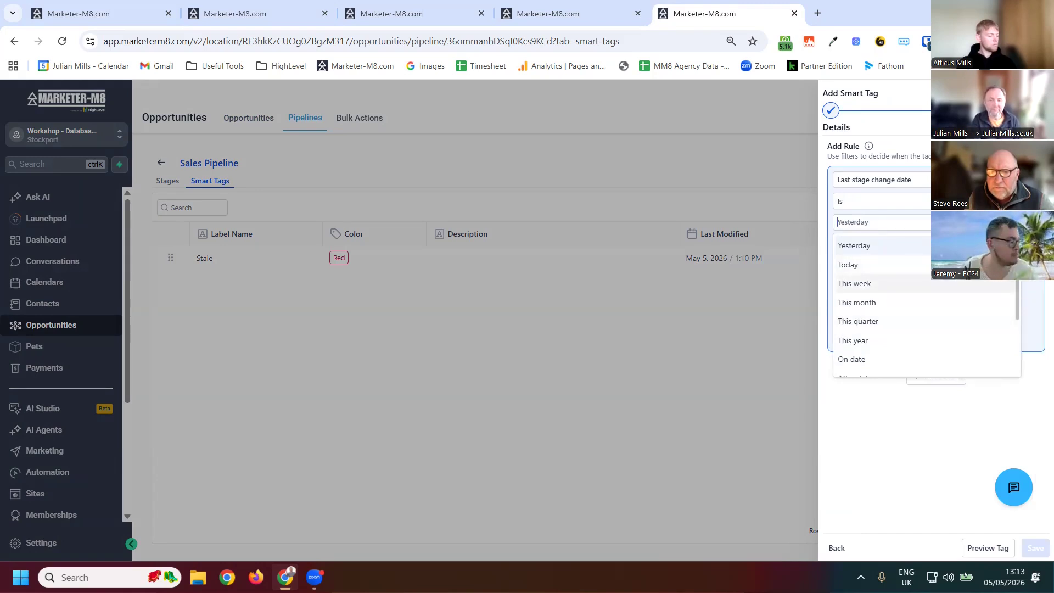
pyautogui.click(935, 222)
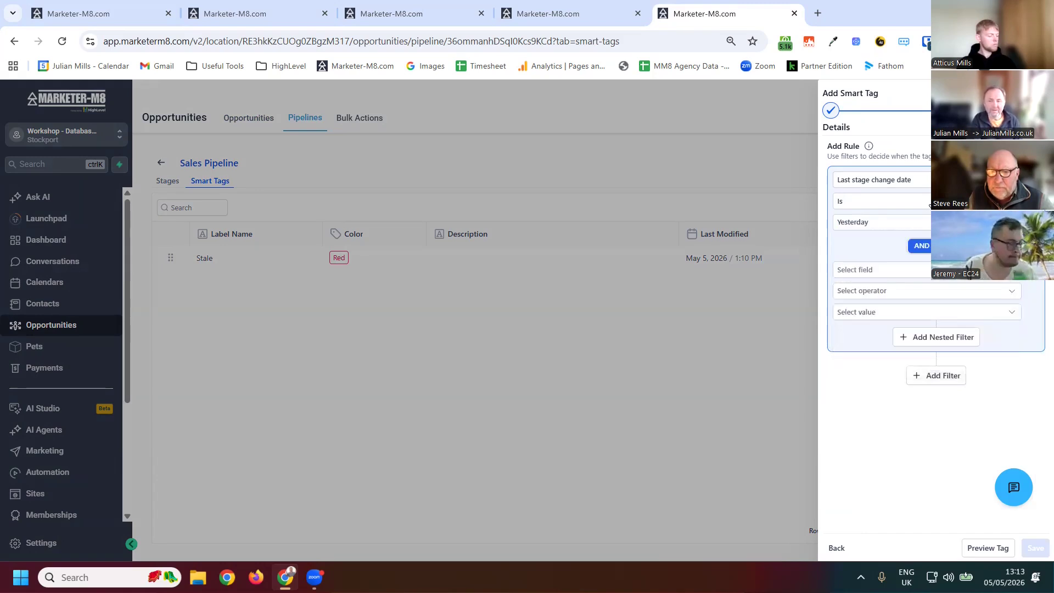
pyautogui.click(955, 201)
pyautogui.click(941, 222)
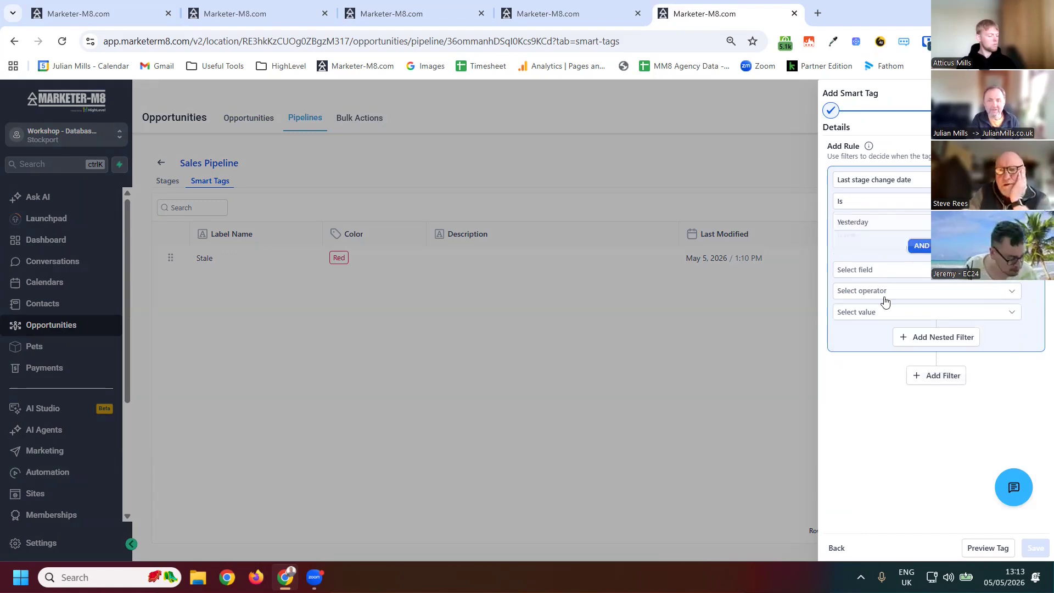
pyautogui.click(941, 222)
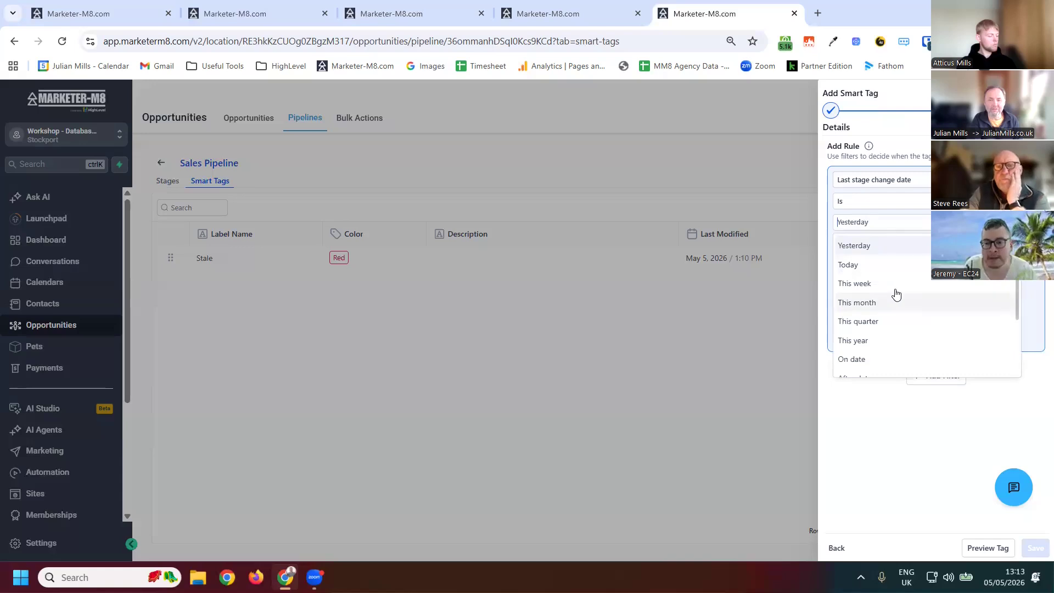